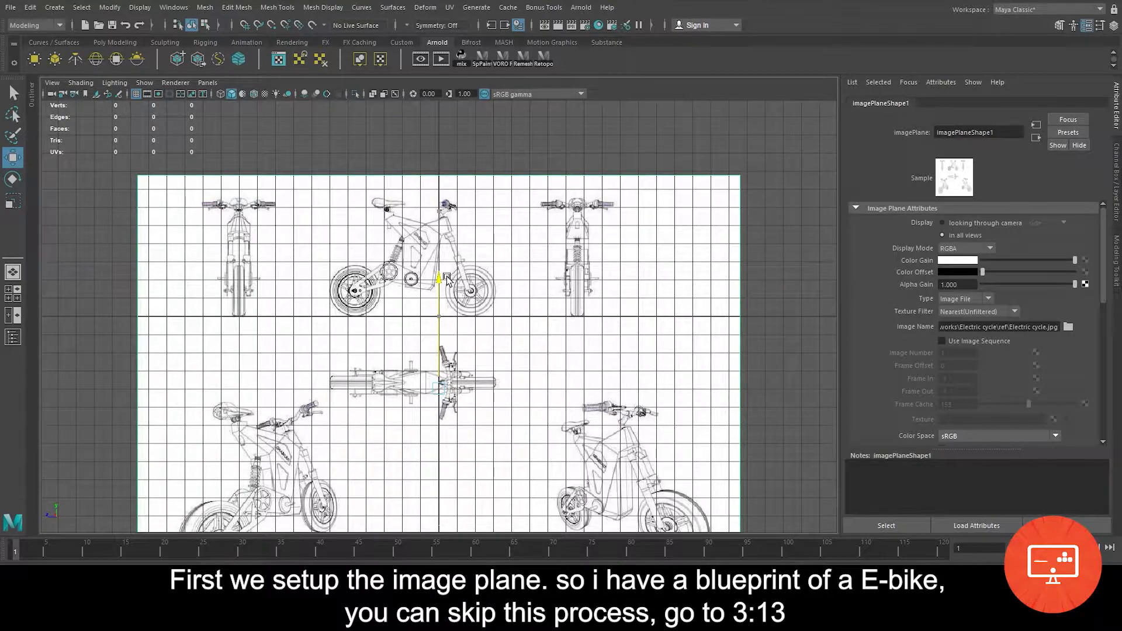
Step: Move the blueprint image plane along Z to -1.386, centring the side-view bike on the vertical grid axis
{"action": "left_click_drag", "start_coordinate": [333, 388], "coordinate": [361, 393]}
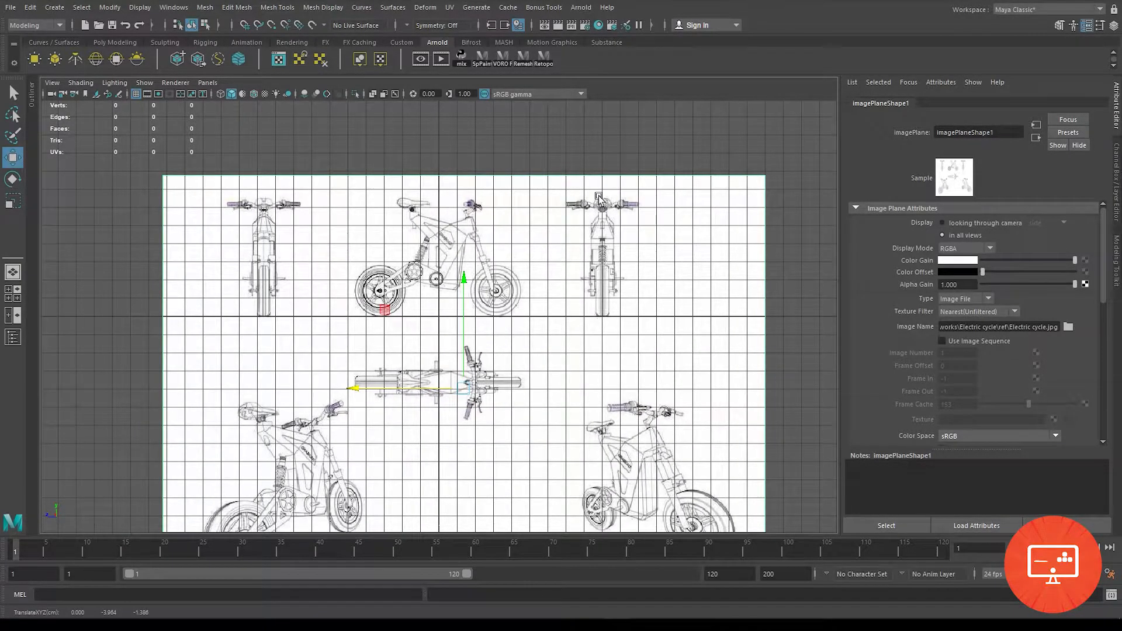
{"action": "key", "text": "space"}
{"action": "key", "text": "space"}
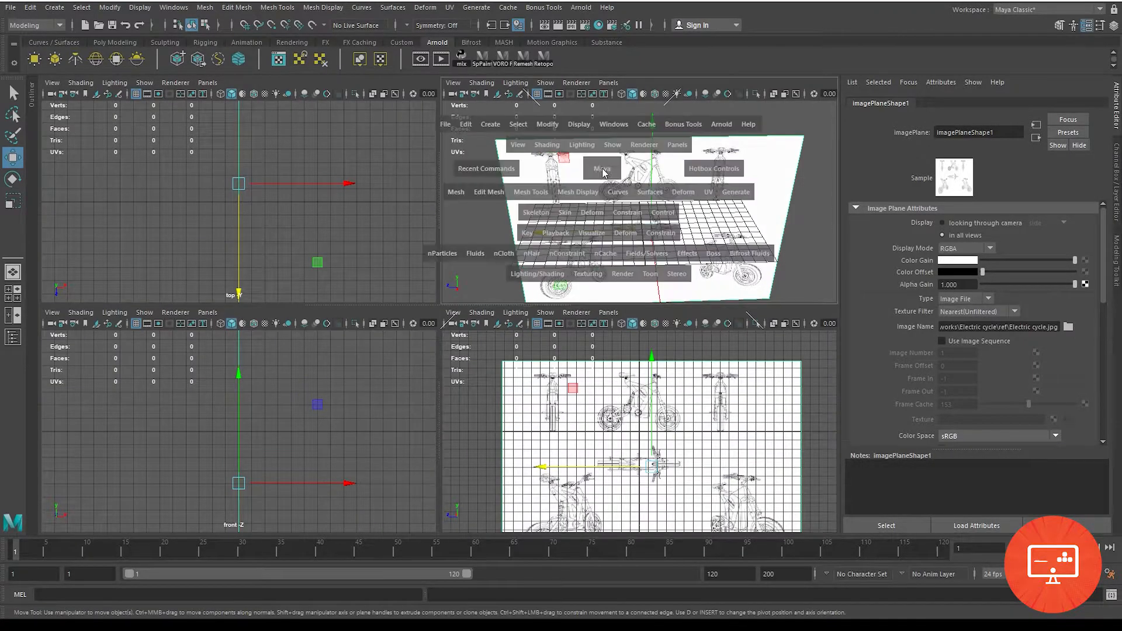
Step: Duplicate the blueprint image plane and rotate the copy about its vertical axis to face the front view
{"action": "key", "text": "ctrl+d"}
{"action": "key", "text": "e"}
{"action": "left_click_drag", "start_coordinate": [493, 435], "coordinate": [398, 441]}
{"action": "key", "text": "space"}
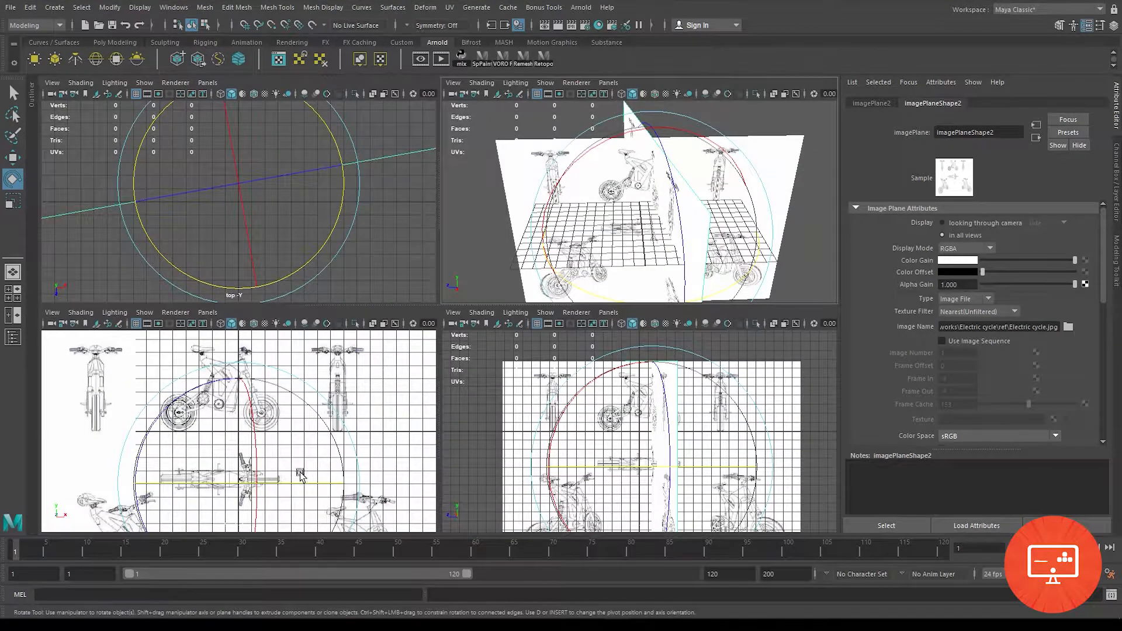
{"action": "scroll", "coordinate": [456, 447], "scroll_direction": "down", "scroll_amount": 4}
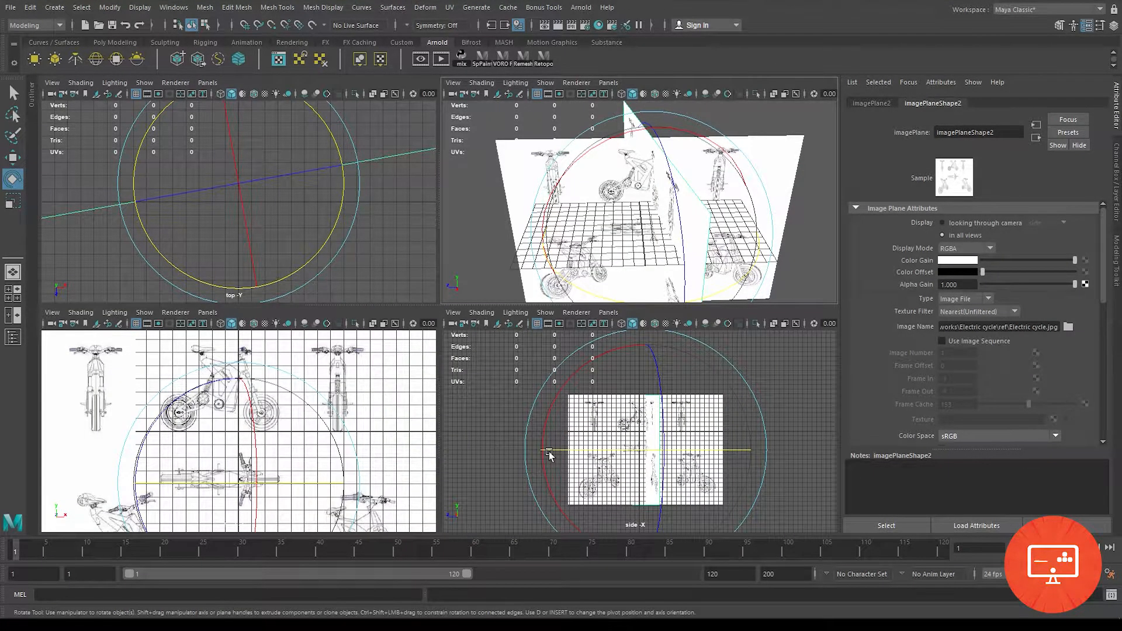
{"action": "scroll", "coordinate": [326, 472], "scroll_direction": "down", "scroll_amount": 2}
{"action": "scroll", "coordinate": [374, 397], "scroll_direction": "down", "scroll_amount": 2}
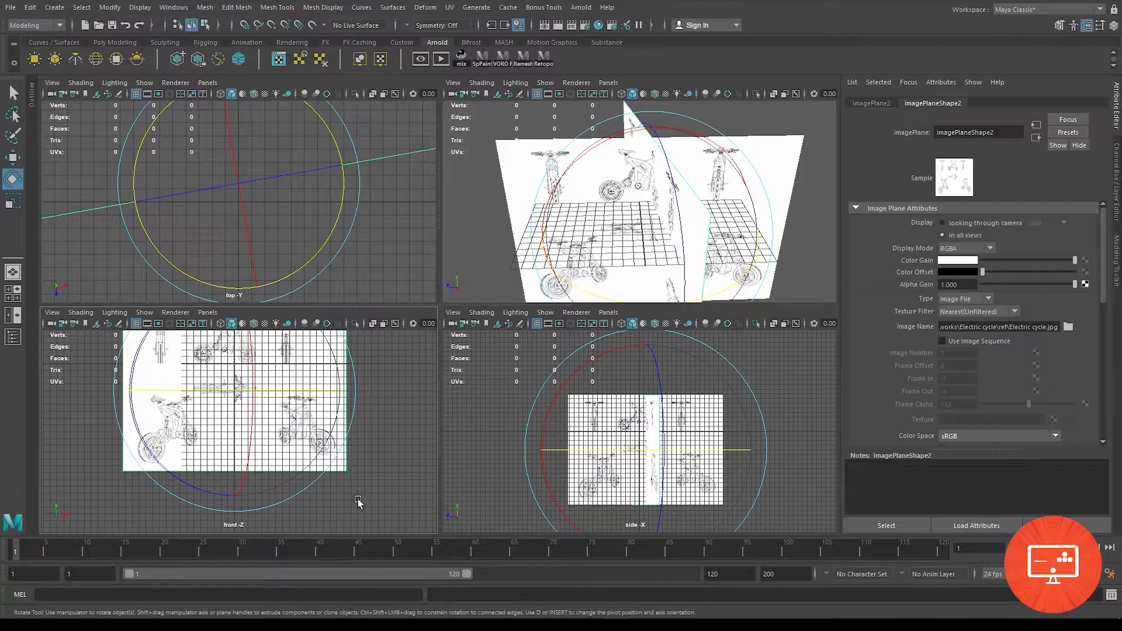
Step: Set the duplicated image plane's Y rotation to exactly 0
{"action": "key", "text": "space"}
{"action": "left_click", "coordinate": [871, 102]}
{"action": "left_click_drag", "start_coordinate": [1018, 193], "coordinate": [980, 196]}
{"action": "type", "text": "0"}
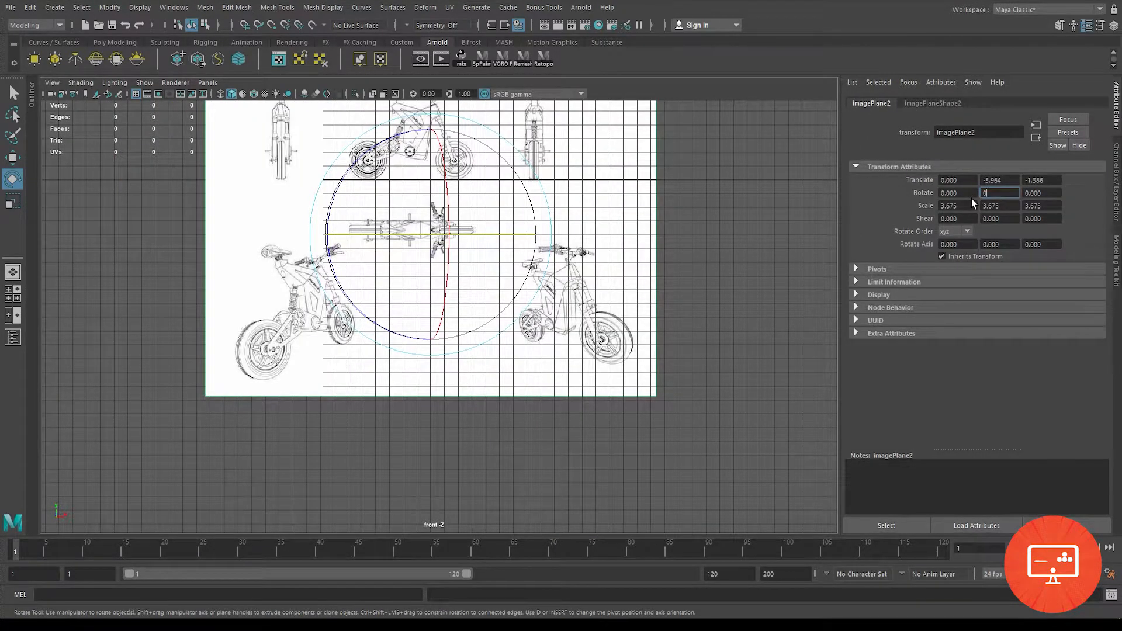
{"action": "key", "text": "Return"}
Step: Move the duplicated plane along X to about -7.648, aligning the bike's rear-view drawing with the vertical grid axis
{"action": "middle_click_drag", "start_coordinate": [727, 237], "coordinate": [734, 350], "text": "alt"}
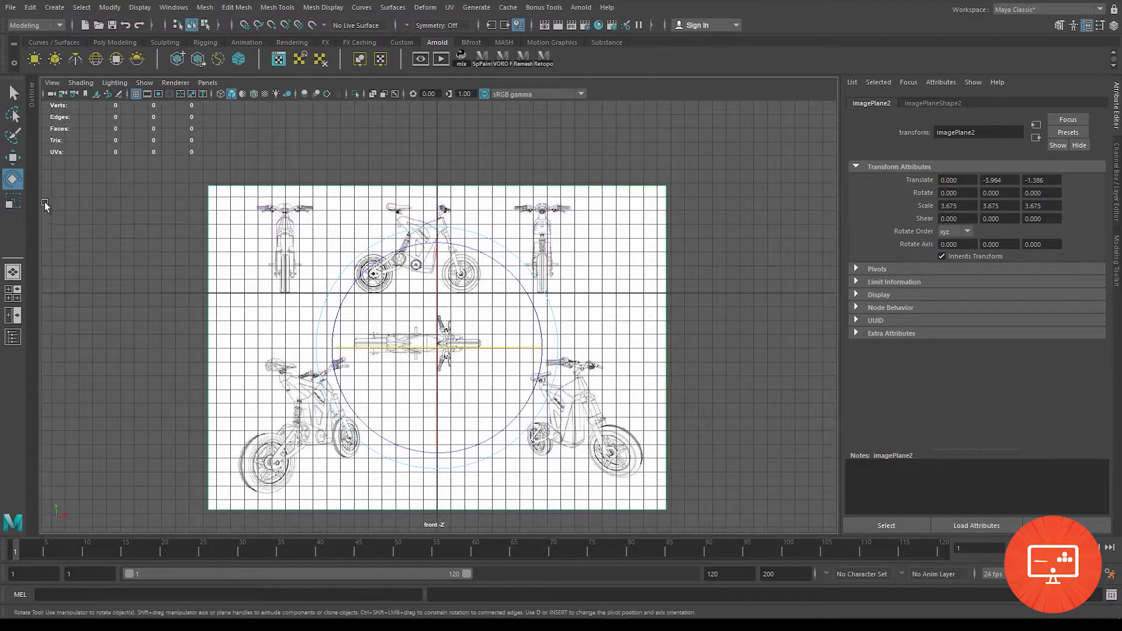
{"action": "left_click", "coordinate": [12, 158]}
{"action": "left_click_drag", "start_coordinate": [529, 349], "coordinate": [436, 346]}
{"action": "scroll", "coordinate": [438, 346], "scroll_direction": "up", "scroll_amount": 5}
{"action": "middle_click_drag", "start_coordinate": [522, 234], "coordinate": [519, 415], "text": "alt"}
{"action": "scroll", "coordinate": [519, 415], "scroll_direction": "up", "scroll_amount": 3}
{"action": "middle_click_drag", "start_coordinate": [474, 296], "coordinate": [486, 239], "text": "alt"}
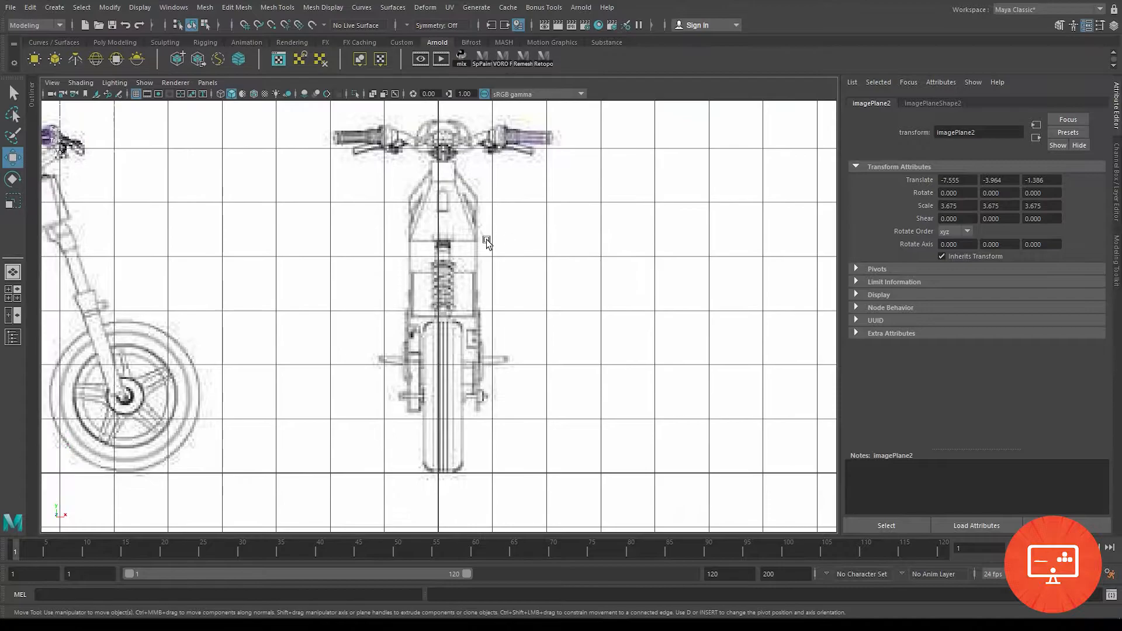
{"action": "scroll", "coordinate": [579, 344], "scroll_direction": "up", "scroll_amount": 3}
{"action": "middle_click_drag", "start_coordinate": [608, 324], "coordinate": [601, 324]}
{"action": "scroll", "coordinate": [601, 325], "scroll_direction": "down", "scroll_amount": 6}
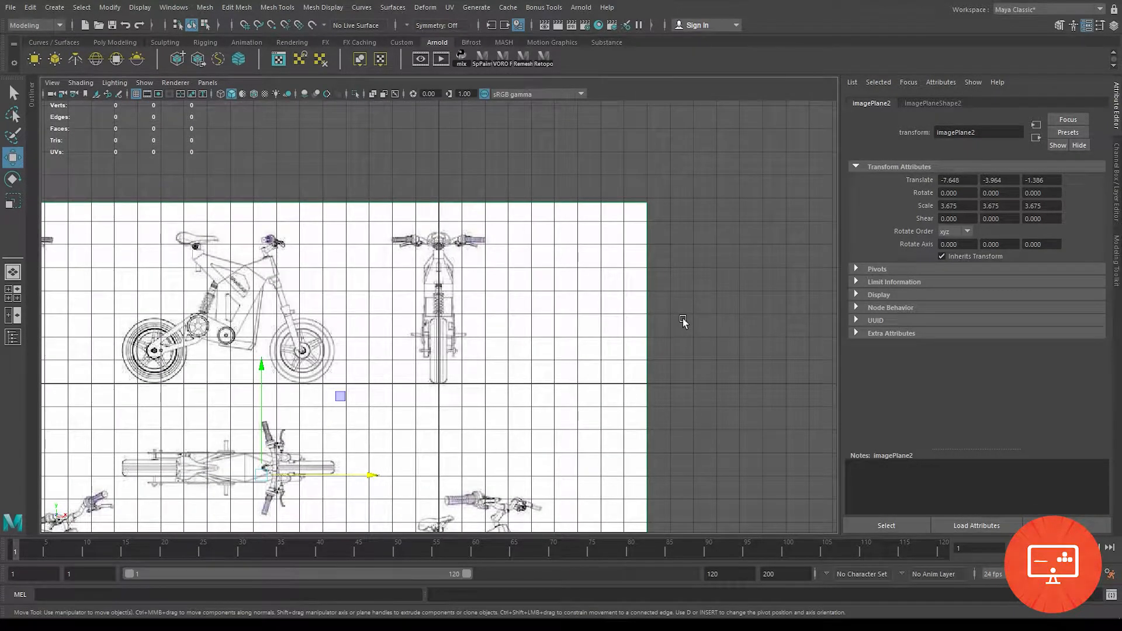
{"action": "left_click", "coordinate": [698, 322]}
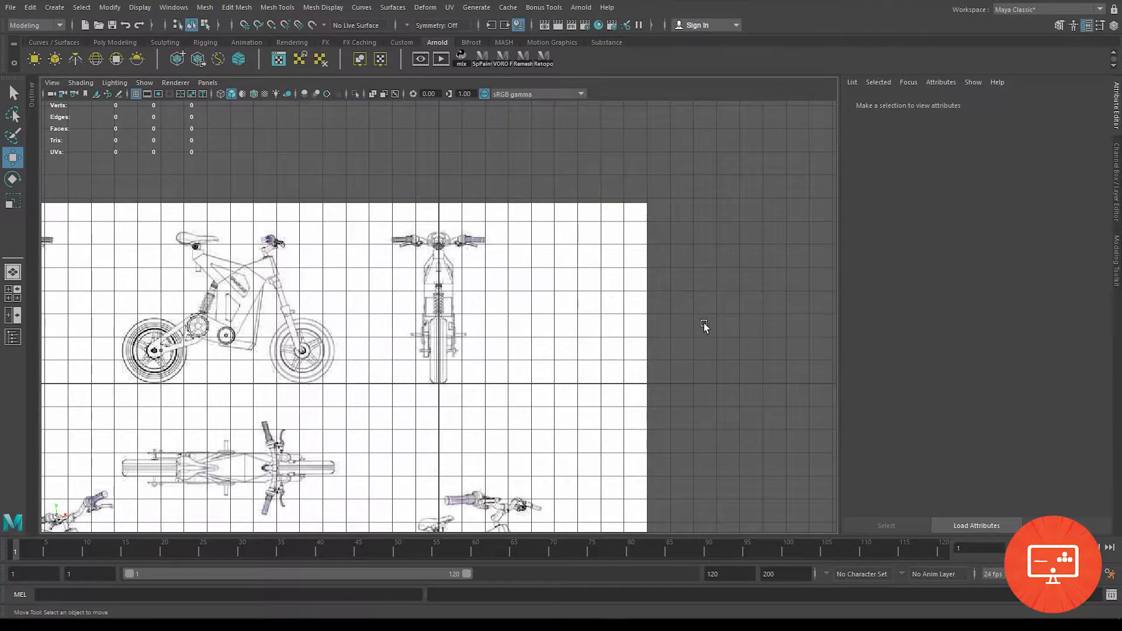
Step: Examine the crossed blueprint planes in perspective, comparing the bike's front and rear drawings with the side drawing's orientation
{"action": "key", "text": "space"}
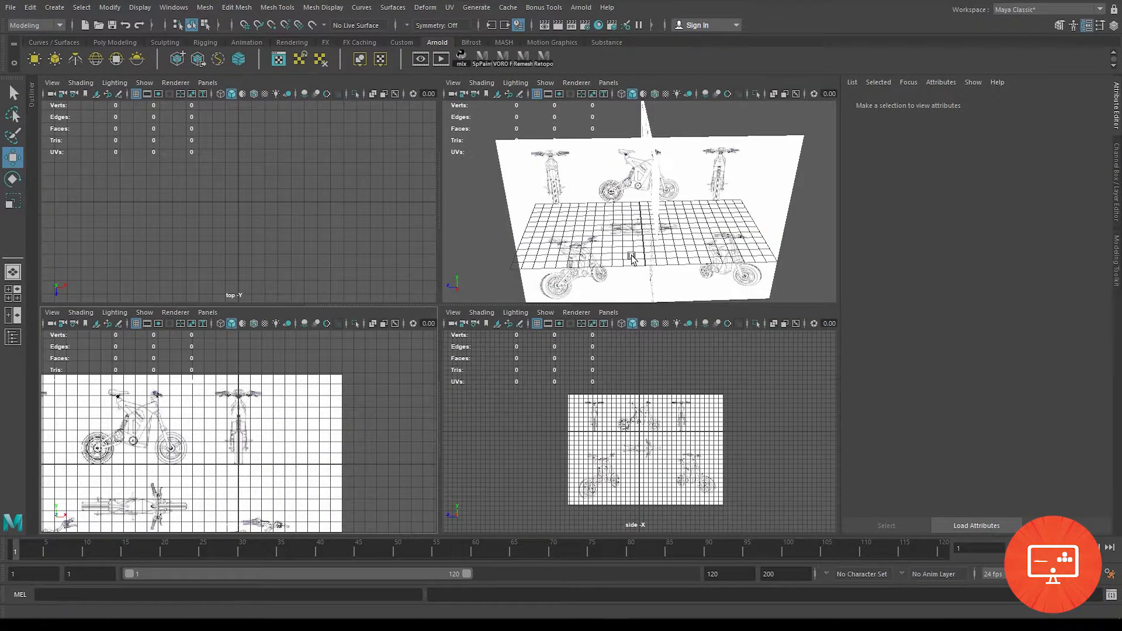
{"action": "key", "text": "space"}
{"action": "scroll", "coordinate": [473, 457], "scroll_direction": "up", "scroll_amount": 6}
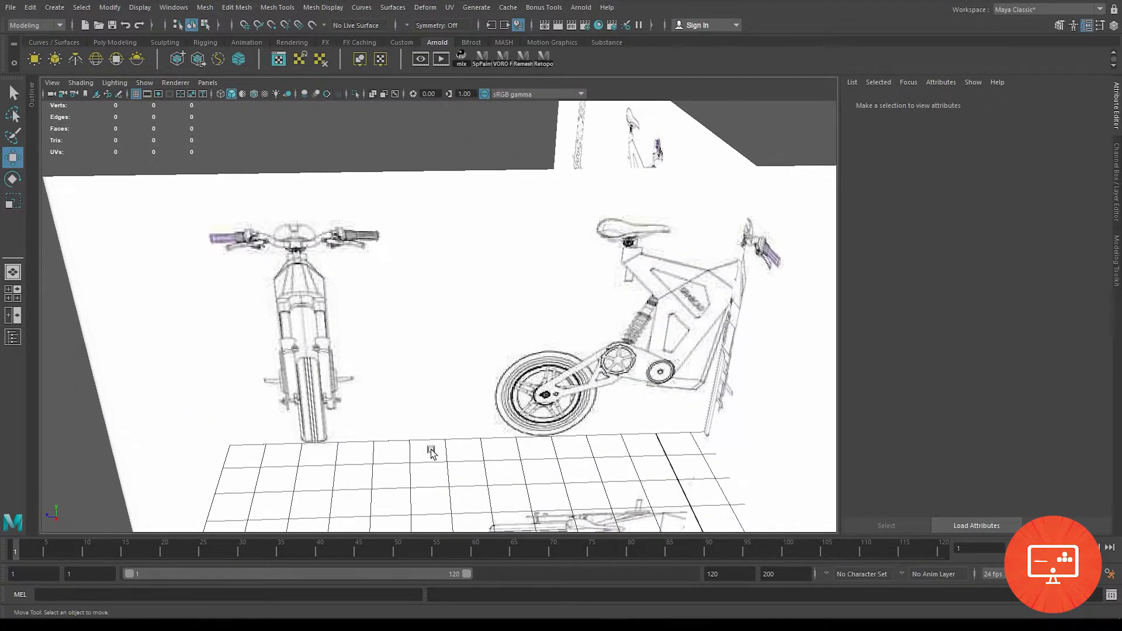
{"action": "scroll", "coordinate": [431, 431], "scroll_direction": "down", "scroll_amount": 2}
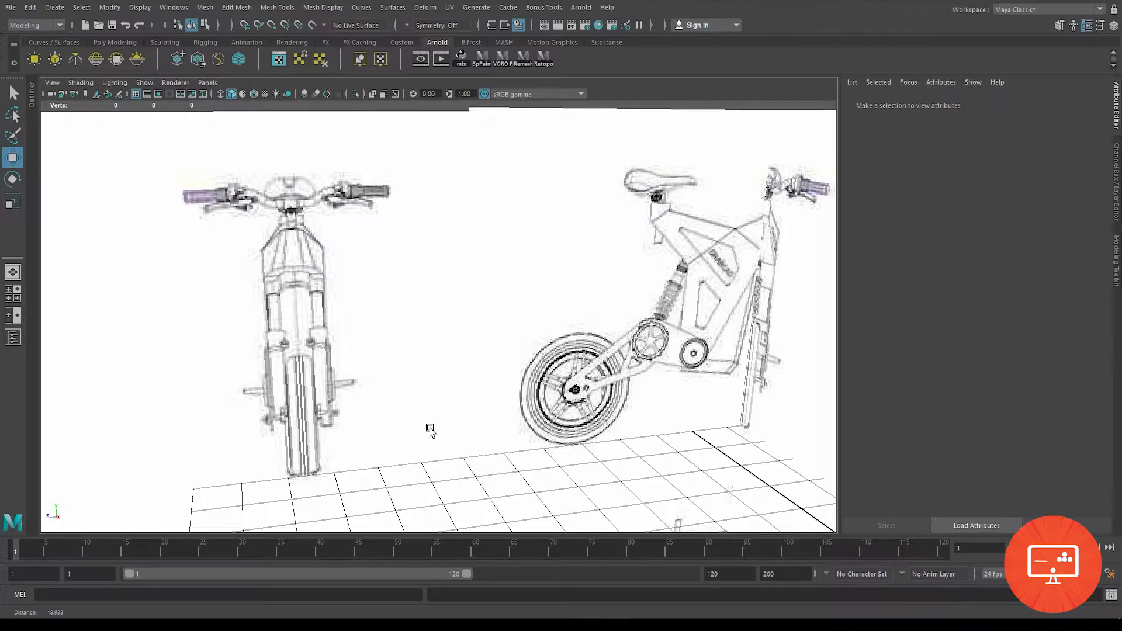
{"action": "scroll", "coordinate": [430, 431], "scroll_direction": "down", "scroll_amount": 1}
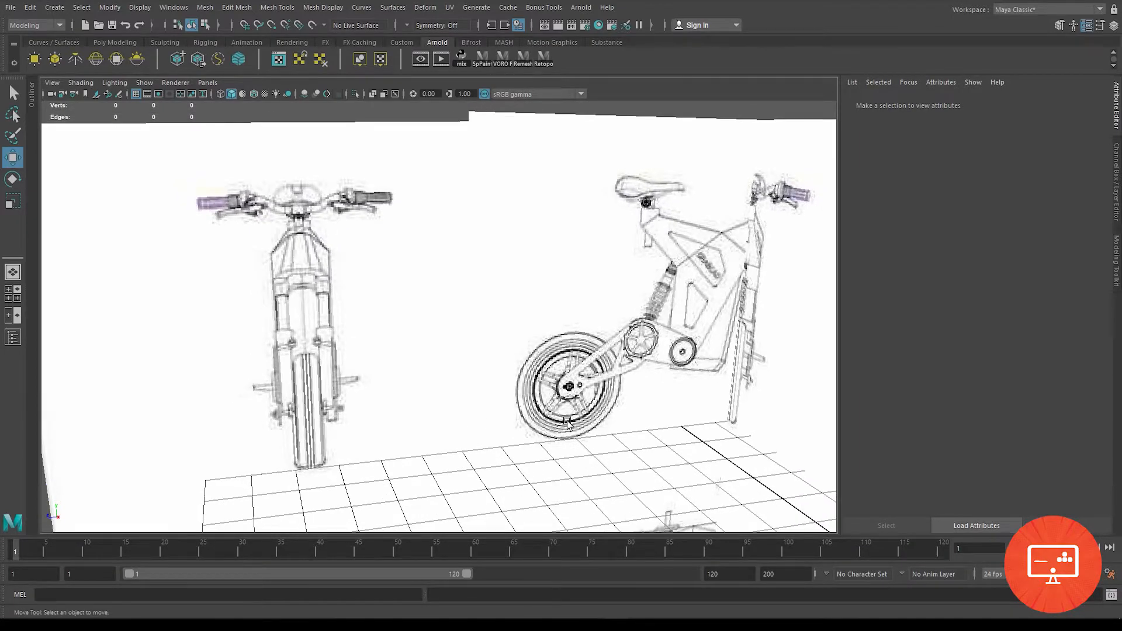
{"action": "left_click_drag", "start_coordinate": [644, 392], "coordinate": [256, 388], "text": "alt"}
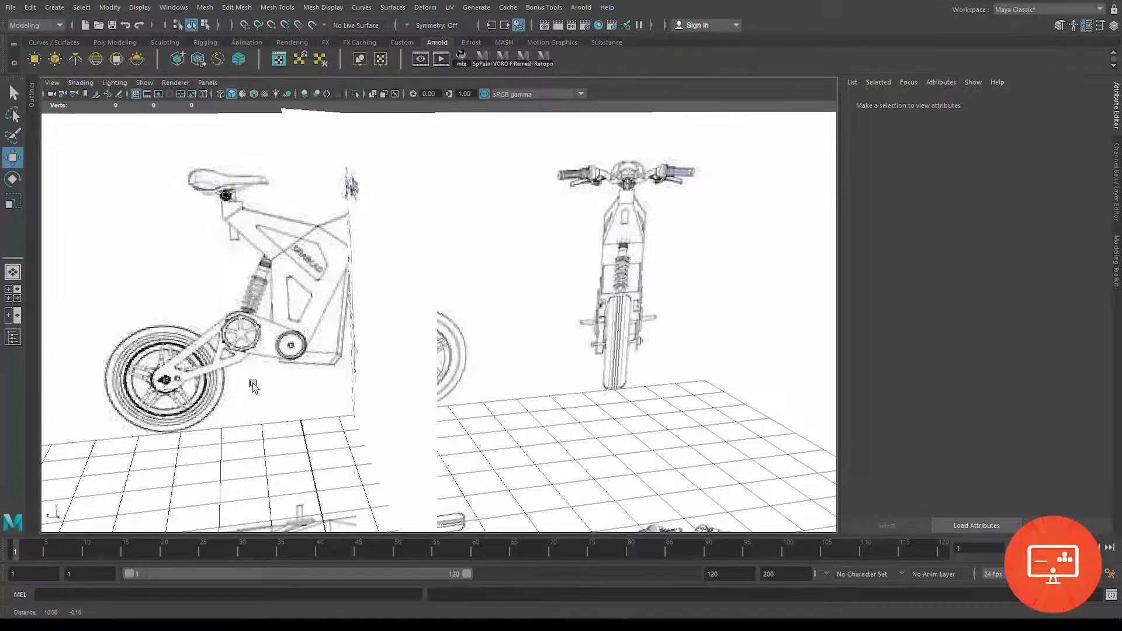
{"action": "left_click_drag", "start_coordinate": [544, 372], "coordinate": [513, 374], "text": "alt"}
Step: Move the duplicated plane along X to about 11.015 in the front view, bringing the bike's front-view drawing onto the vertical axis
{"action": "key", "text": "space"}
{"action": "key", "text": "space"}
{"action": "right_click_drag", "start_coordinate": [454, 287], "coordinate": [411, 305], "text": "alt"}
{"action": "middle_click_drag", "start_coordinate": [310, 320], "coordinate": [531, 299], "text": "alt"}
{"action": "scroll", "coordinate": [534, 331], "scroll_direction": "down", "scroll_amount": 2}
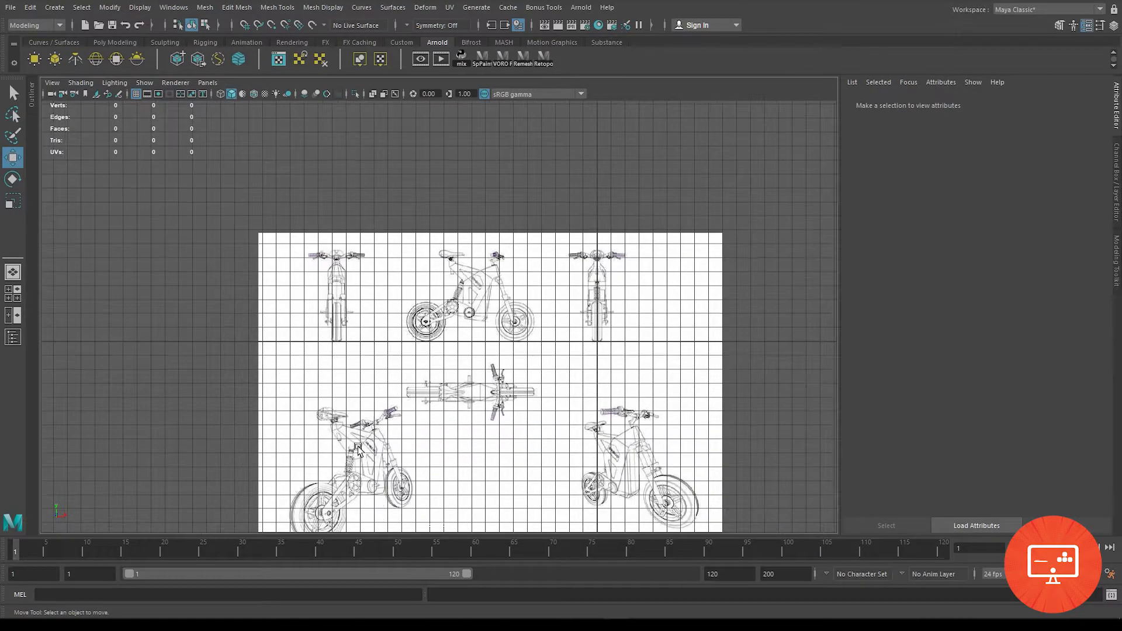
{"action": "left_click", "coordinate": [357, 449]}
{"action": "left_click_drag", "start_coordinate": [603, 394], "coordinate": [816, 393]}
{"action": "middle_click_drag", "start_coordinate": [610, 298], "coordinate": [485, 318], "text": "alt"}
{"action": "right_click_drag", "start_coordinate": [485, 318], "coordinate": [622, 491], "text": "alt"}
{"action": "right_click_drag", "start_coordinate": [712, 346], "coordinate": [625, 315], "text": "alt"}
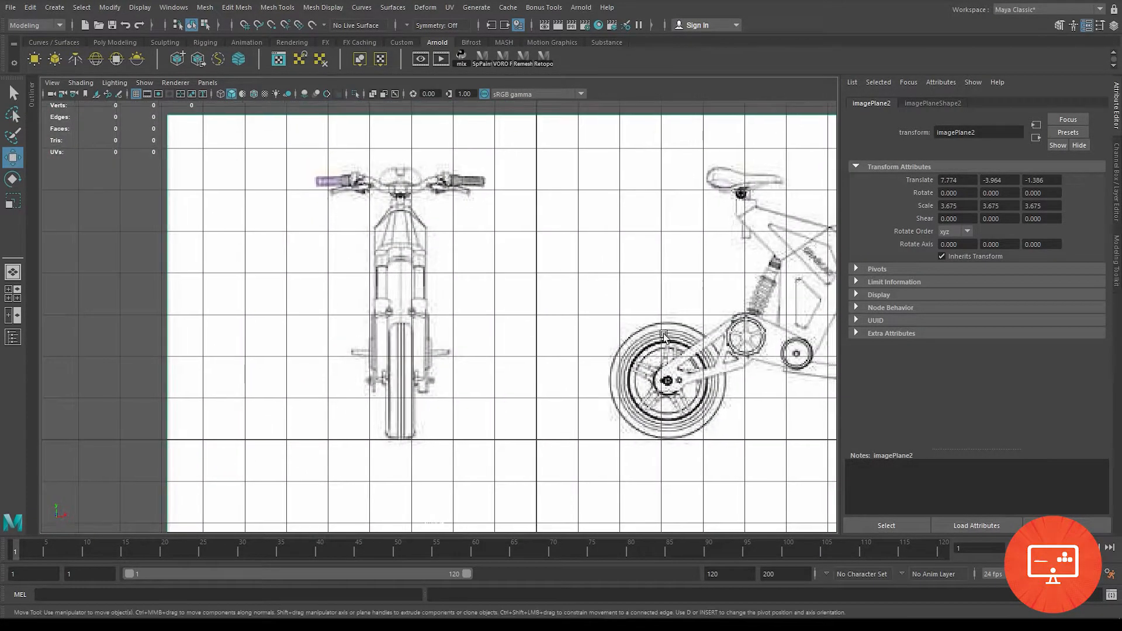
{"action": "middle_click_drag", "start_coordinate": [626, 314], "coordinate": [581, 331], "text": "alt"}
{"action": "left_click_drag", "start_coordinate": [590, 298], "coordinate": [726, 310]}
Step: Fine-tune the front blueprint's X position to 11.025, centring the front wheel on the vertical grid axis
{"action": "right_click_drag", "start_coordinate": [491, 275], "coordinate": [653, 355], "text": "alt"}
{"action": "middle_click_drag", "start_coordinate": [652, 355], "coordinate": [585, 252], "text": "alt"}
{"action": "right_click_drag", "start_coordinate": [585, 252], "coordinate": [619, 412], "text": "alt"}
{"action": "middle_click_drag", "start_coordinate": [618, 412], "coordinate": [591, 228], "text": "alt"}
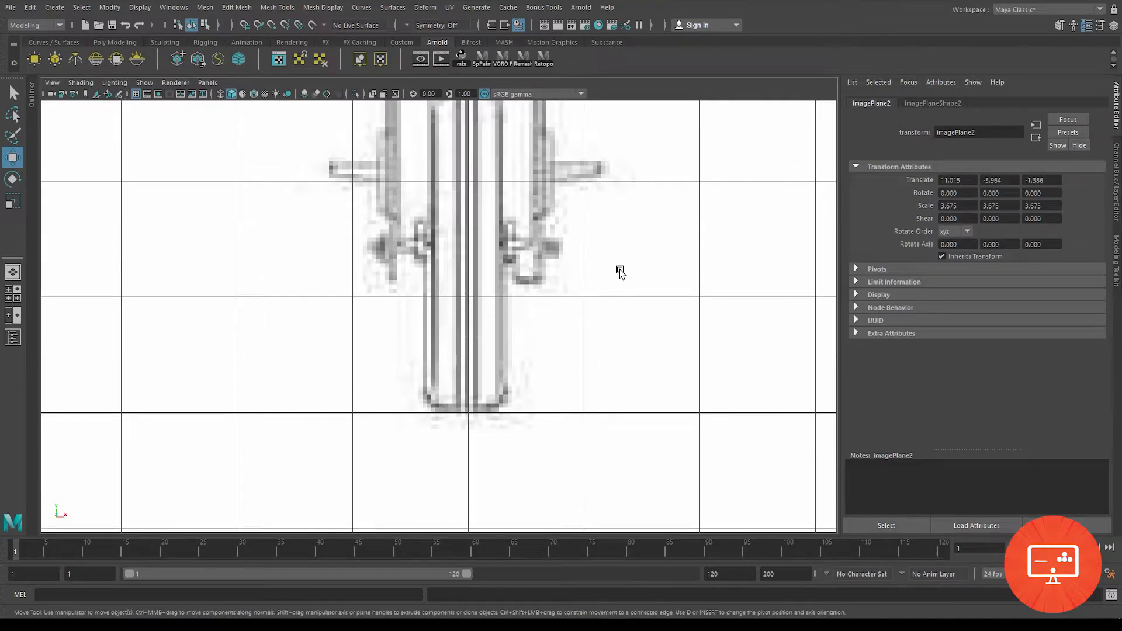
{"action": "left_click_drag", "start_coordinate": [619, 271], "coordinate": [621, 272]}
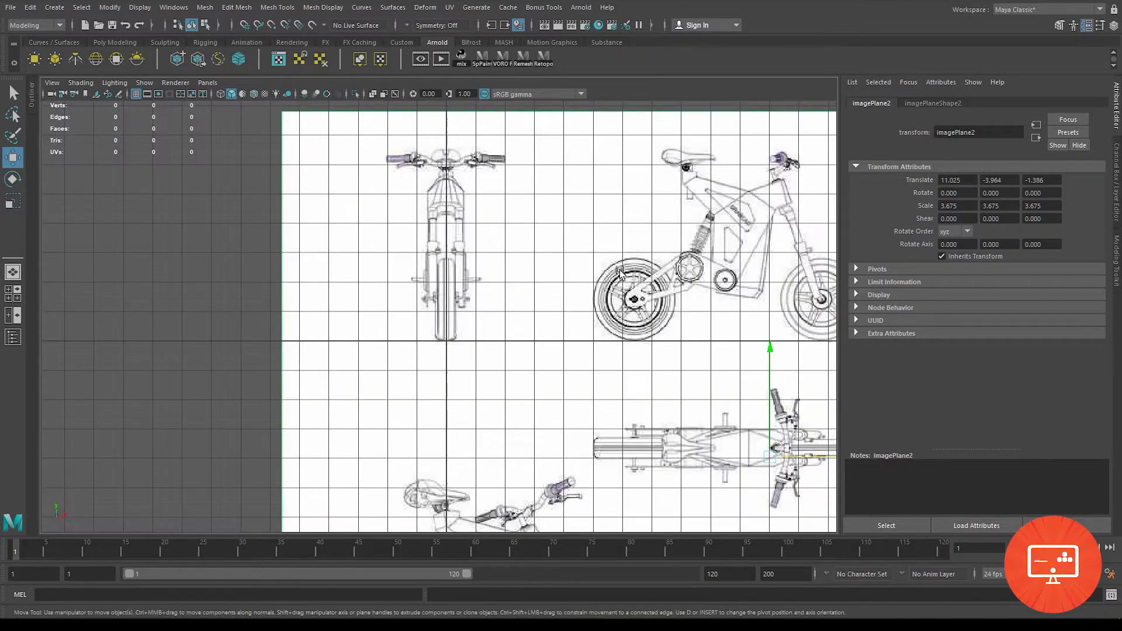
{"action": "middle_click_drag", "start_coordinate": [202, 276], "coordinate": [313, 328], "text": "alt"}
{"action": "left_click", "coordinate": [314, 328]}
Step: In perspective, move the side blueprint far from the grid along X and the front blueprint along Z to about 110.254
{"action": "key", "text": "space"}
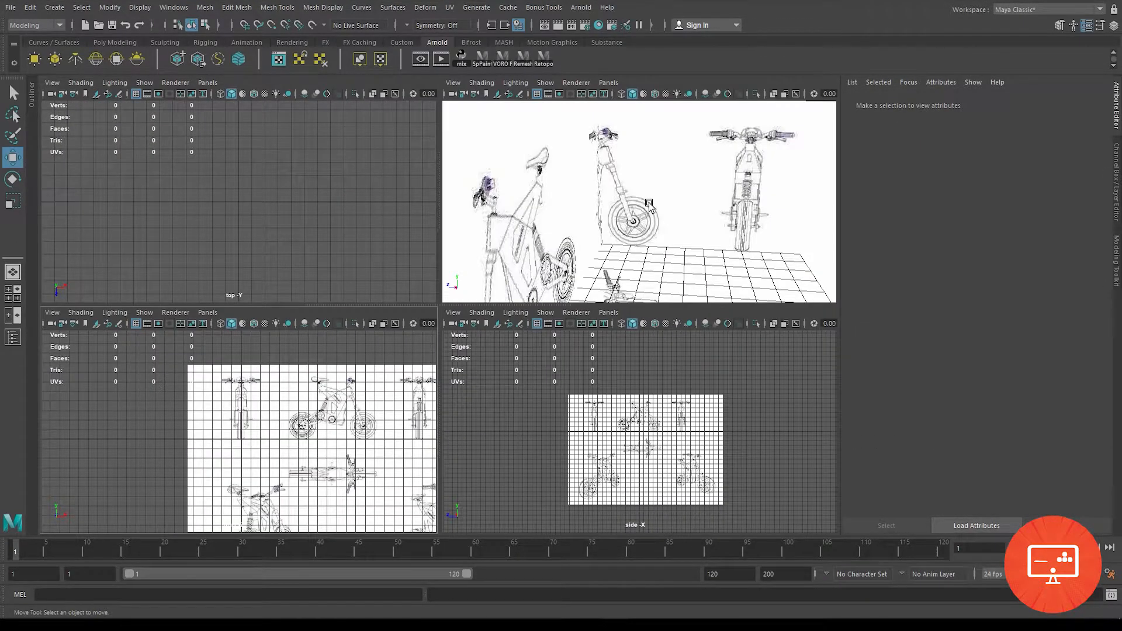
{"action": "key", "text": "space"}
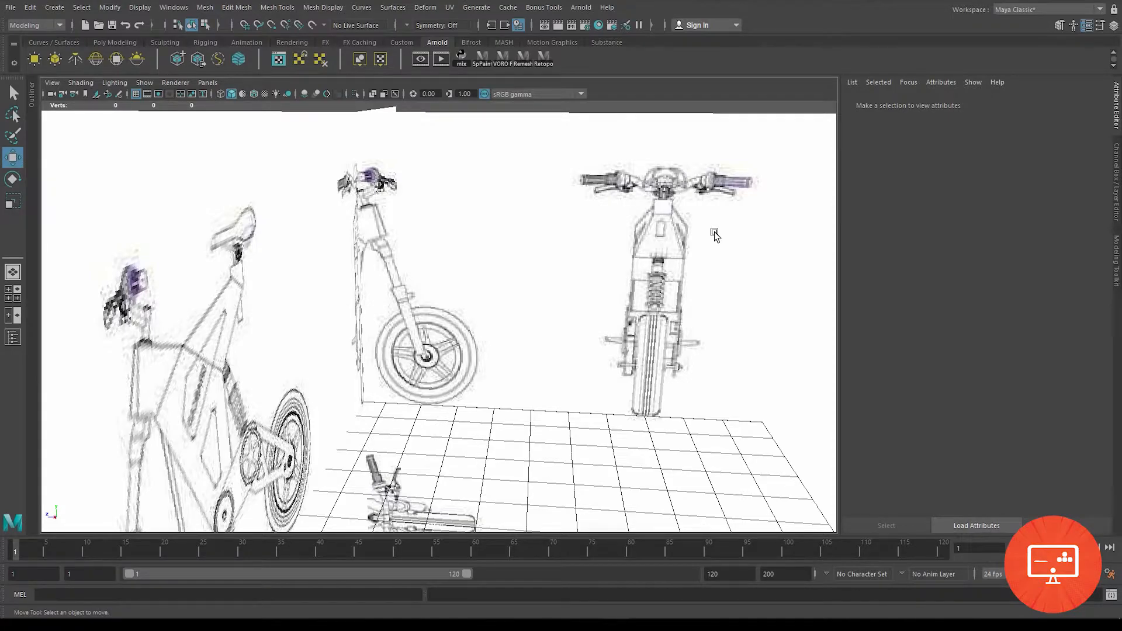
{"action": "scroll", "coordinate": [528, 268], "scroll_direction": "down", "scroll_amount": 8}
{"action": "left_click_drag", "start_coordinate": [528, 271], "coordinate": [520, 390], "text": "alt"}
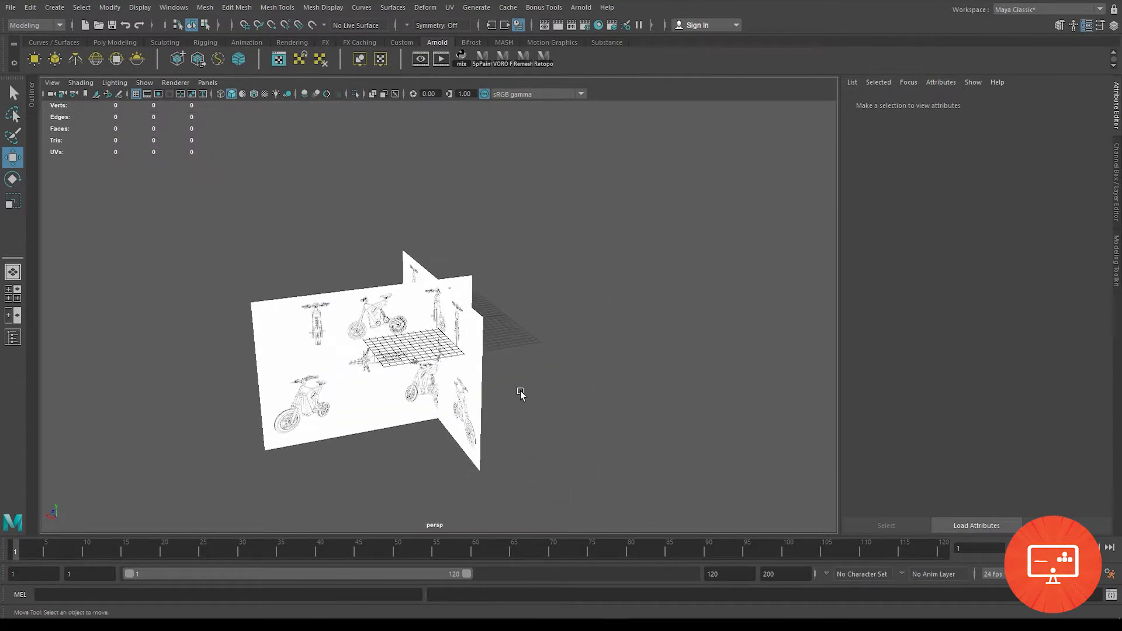
{"action": "left_click", "coordinate": [470, 357]}
{"action": "left_click_drag", "start_coordinate": [336, 371], "coordinate": [427, 348]}
{"action": "left_click", "coordinate": [443, 377]}
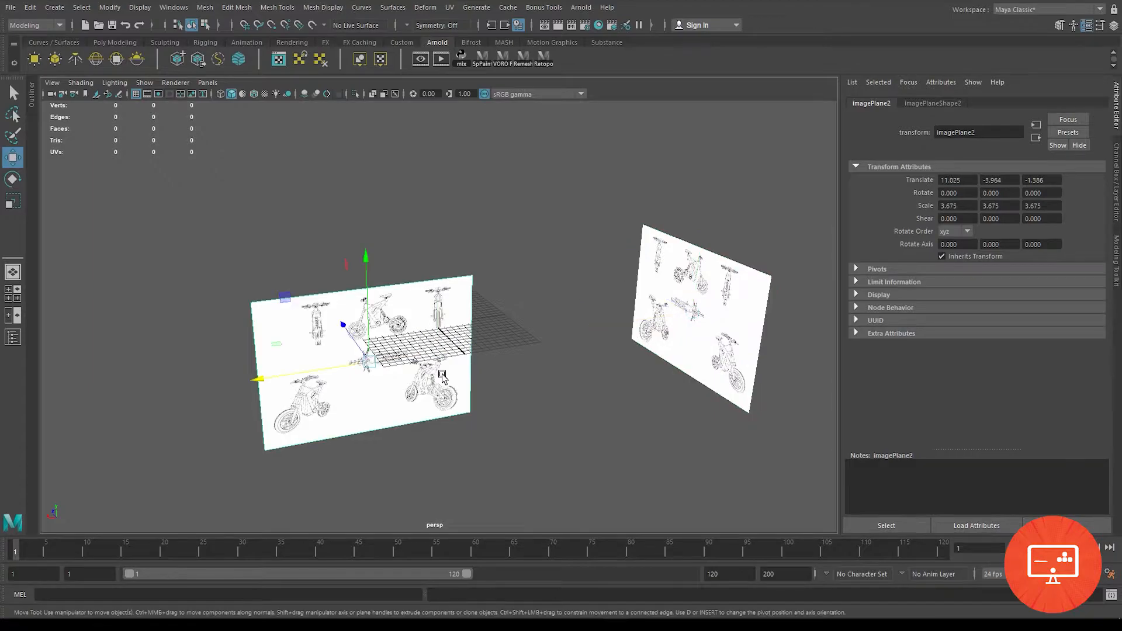
{"action": "left_click_drag", "start_coordinate": [344, 325], "coordinate": [251, 191]}
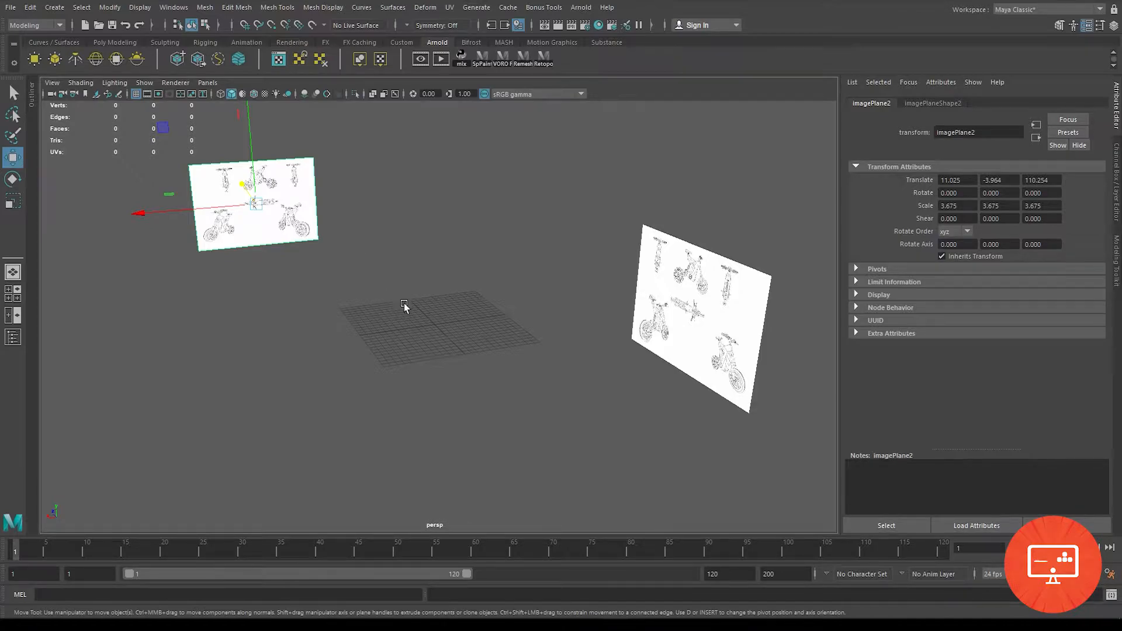
Step: Hide the grid in the side view and clear the selection
{"action": "key", "text": "space"}
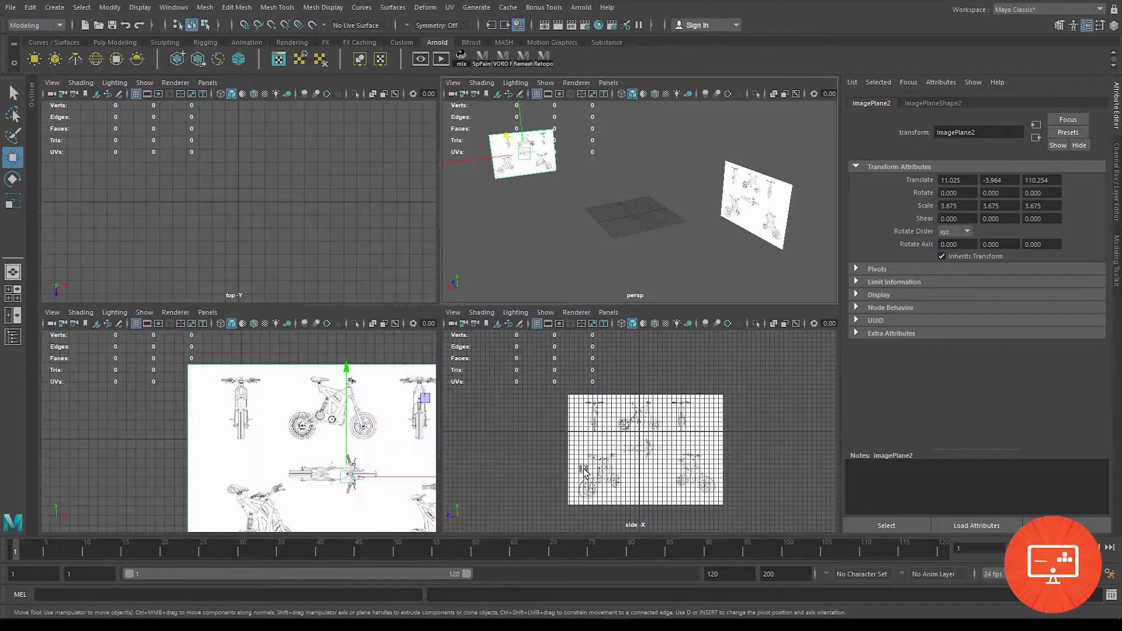
{"action": "key", "text": "space"}
{"action": "scroll", "coordinate": [480, 367], "scroll_direction": "up", "scroll_amount": 2}
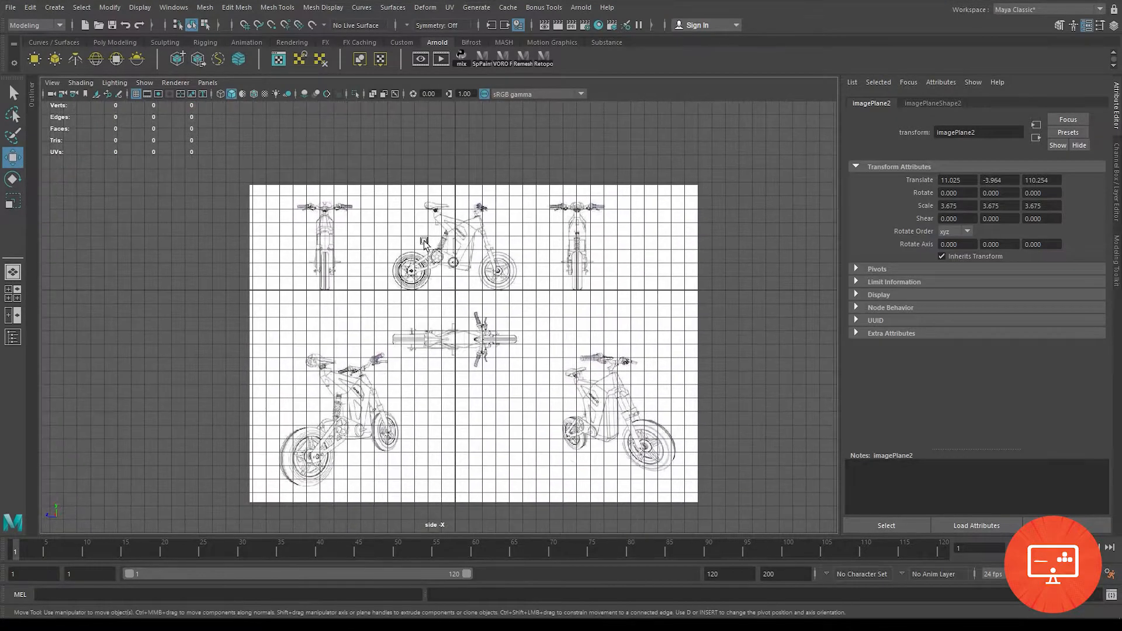
{"action": "left_click", "coordinate": [96, 94]}
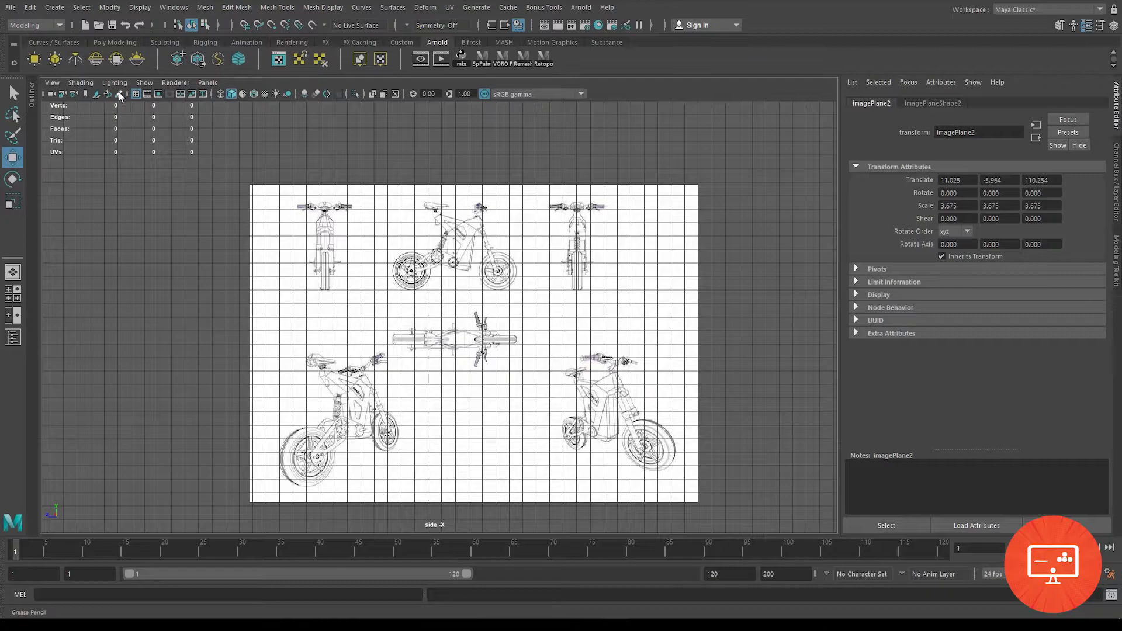
{"action": "left_click", "coordinate": [135, 94]}
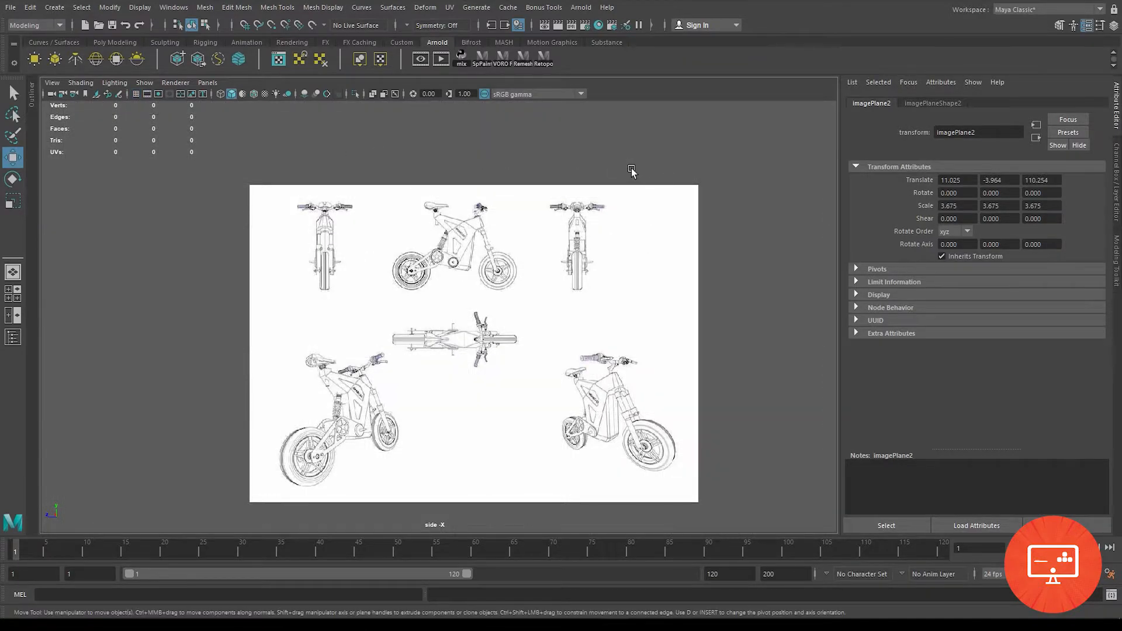
{"action": "scroll", "coordinate": [522, 114], "scroll_direction": "up", "scroll_amount": 2}
{"action": "left_click", "coordinate": [522, 114]}
Step: Create a polygon cube at the origin, below the side-view bike drawing
{"action": "scroll", "coordinate": [522, 114], "scroll_direction": "up", "scroll_amount": 4}
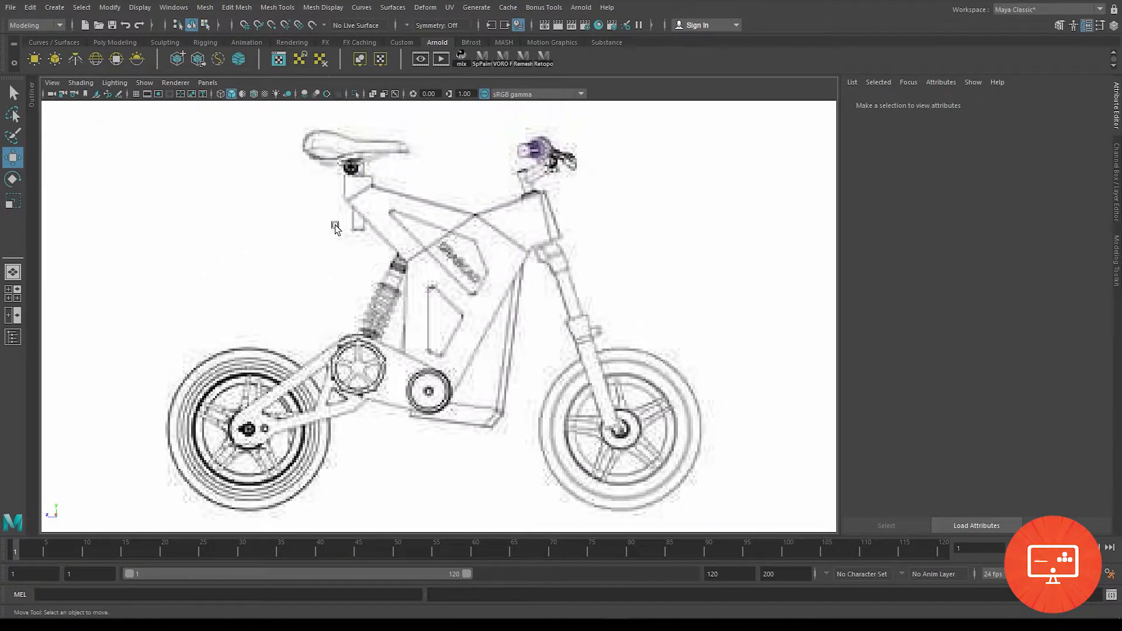
{"action": "scroll", "coordinate": [480, 275], "scroll_direction": "up", "scroll_amount": 2}
{"action": "scroll", "coordinate": [634, 292], "scroll_direction": "down", "scroll_amount": 1}
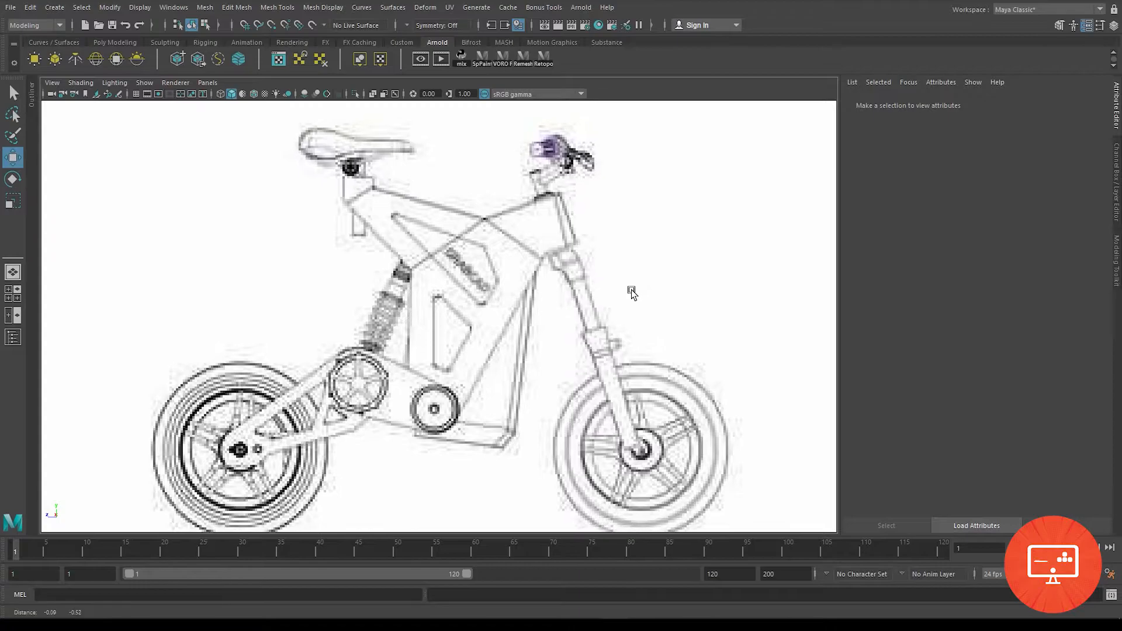
{"action": "left_click", "coordinate": [104, 42]}
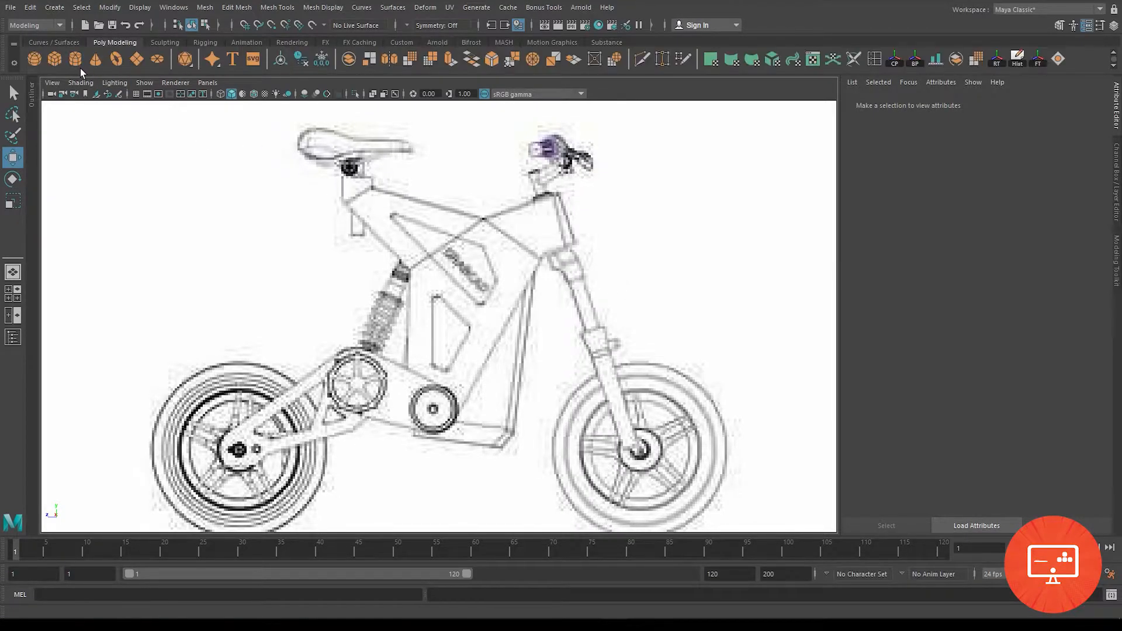
{"action": "left_click", "coordinate": [55, 58]}
{"action": "scroll", "coordinate": [520, 289], "scroll_direction": "down", "scroll_amount": 7}
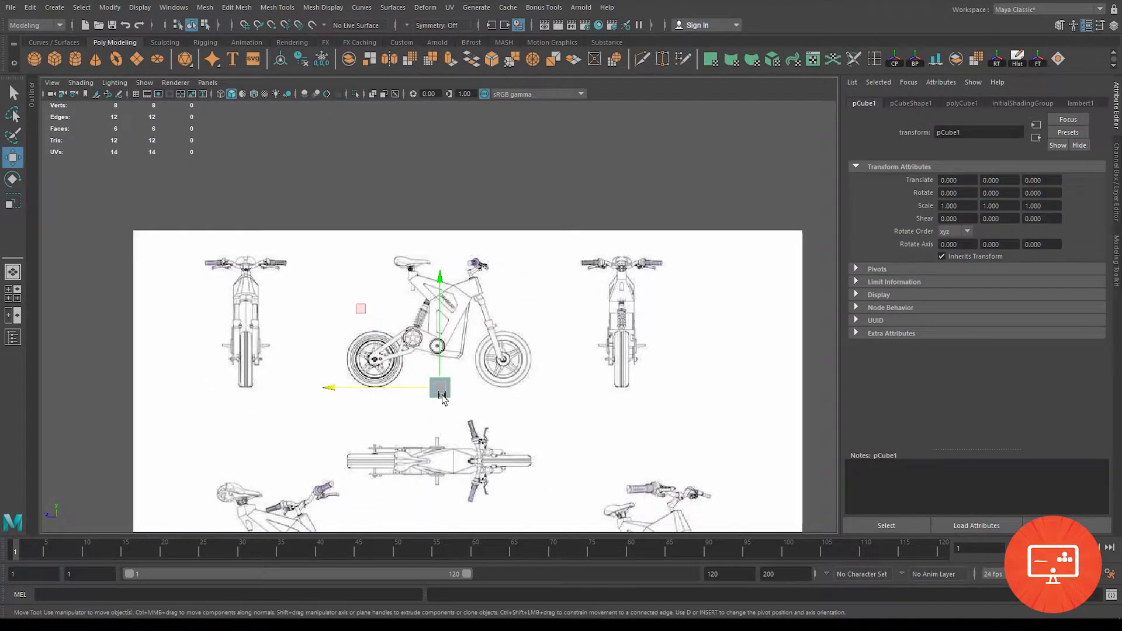
{"action": "scroll", "coordinate": [574, 514], "scroll_direction": "up", "scroll_amount": 4}
{"action": "middle_click_drag", "start_coordinate": [574, 516], "coordinate": [524, 376], "text": "alt"}
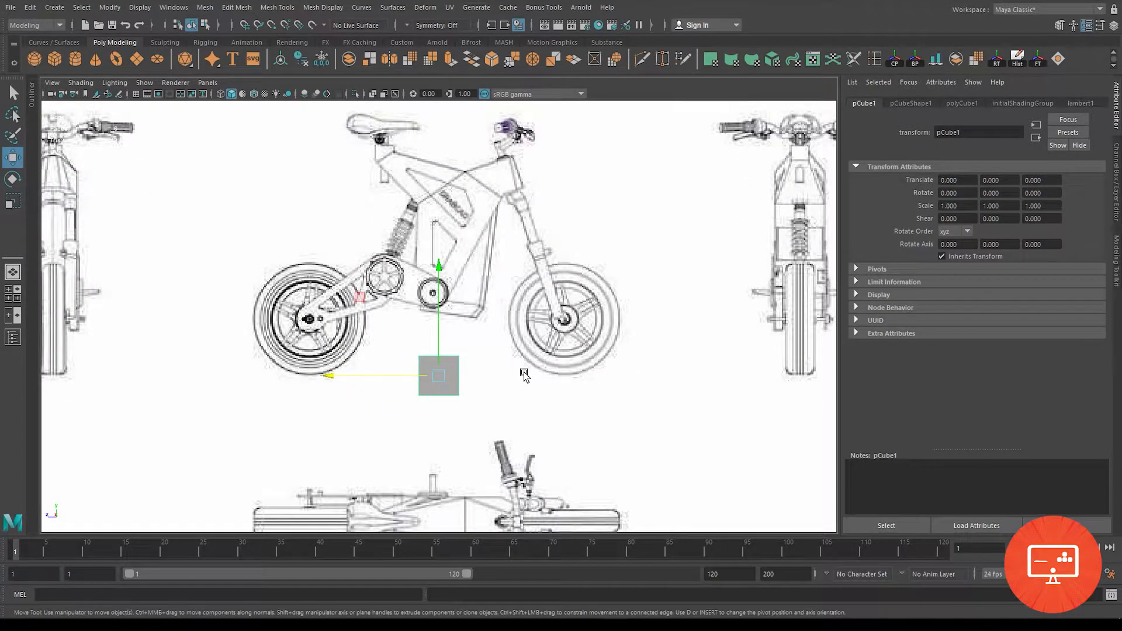
Step: Delete every face of the cube except the single one facing the side view
{"action": "right_click", "coordinate": [440, 386]}
{"action": "left_click", "coordinate": [472, 393]}
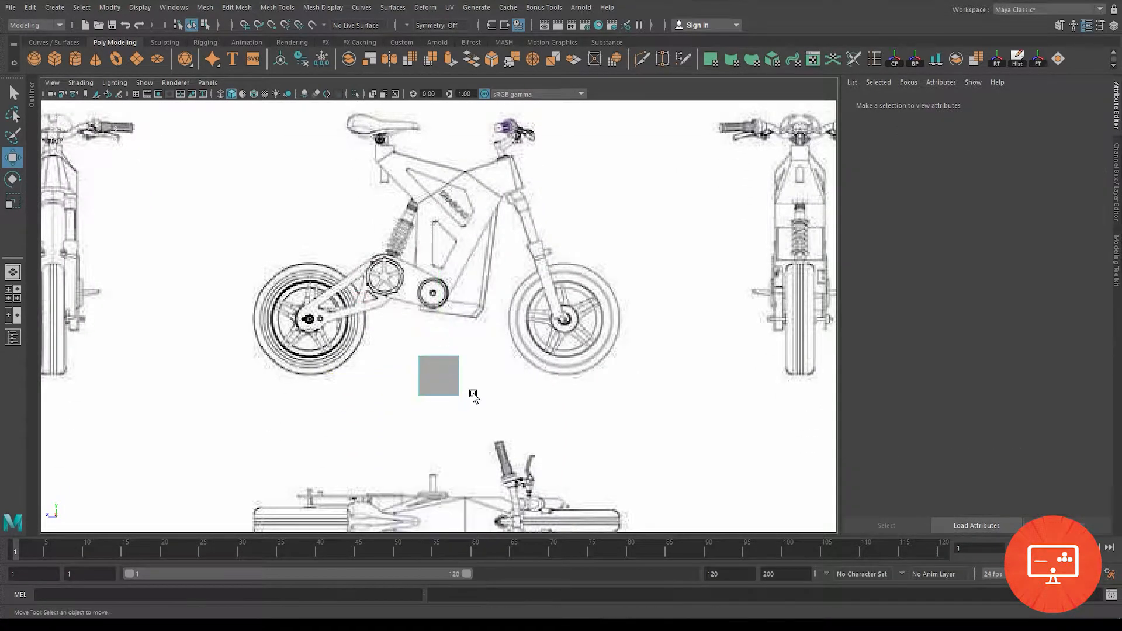
{"action": "left_click", "coordinate": [454, 383]}
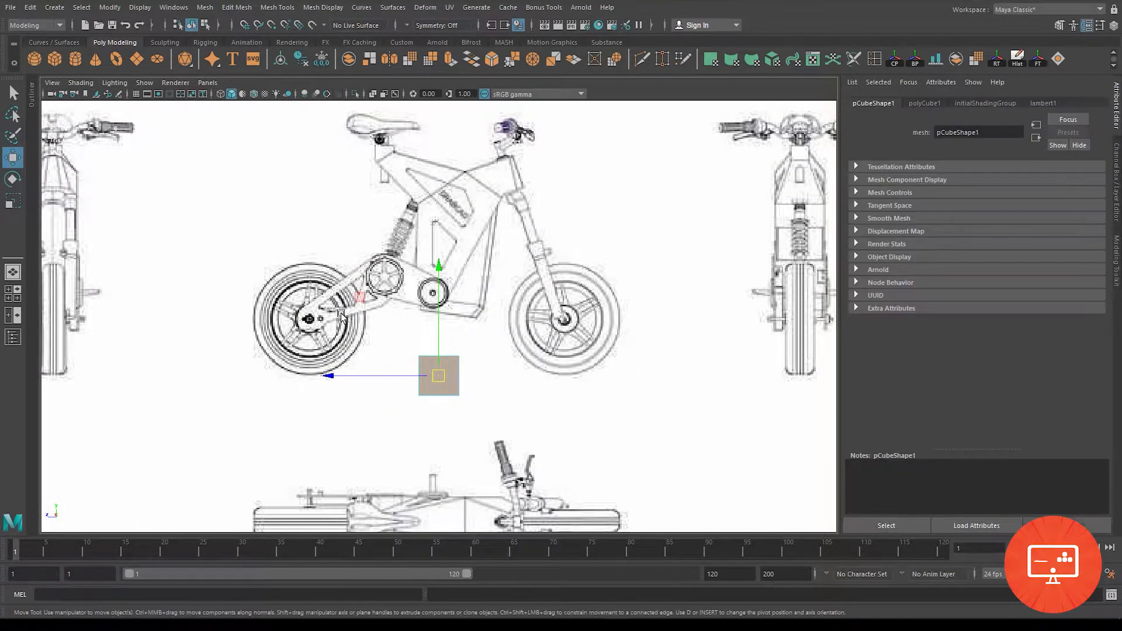
{"action": "left_click", "coordinate": [594, 481]}
{"action": "key", "text": "space"}
{"action": "key", "text": "space"}
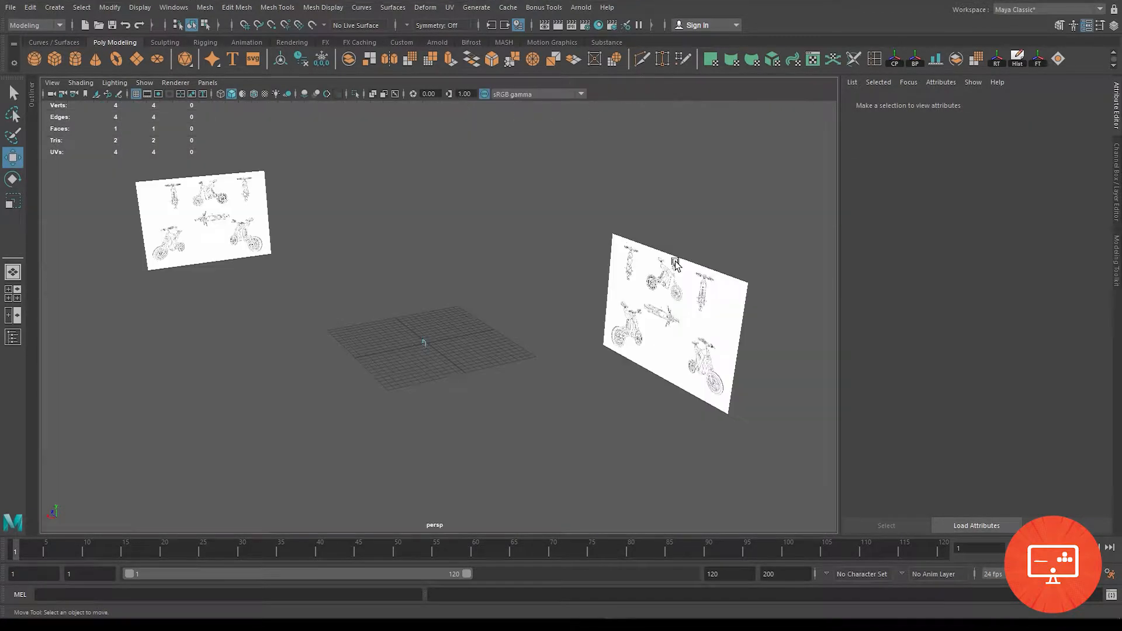
{"action": "middle_click_drag", "start_coordinate": [660, 264], "coordinate": [509, 368], "text": "alt"}
{"action": "left_click", "coordinate": [524, 417]}
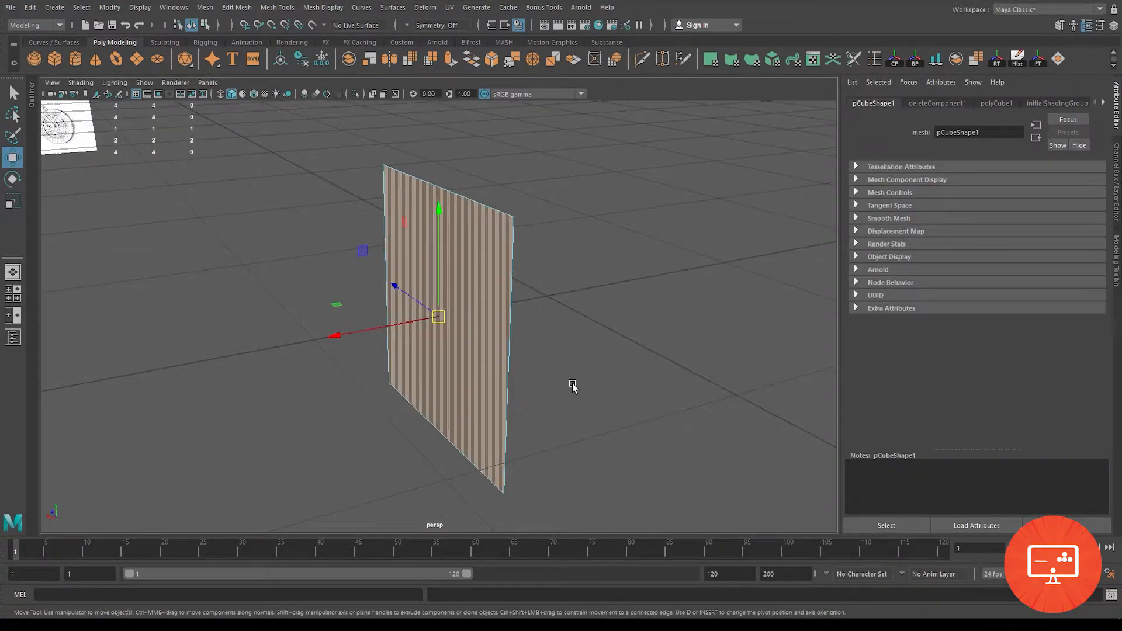
Step: In object mode, move the remaining face up onto the bike frame beside the rear shock, to about Y 3.821 and Z 0.009
{"action": "left_click_drag", "start_coordinate": [572, 386], "coordinate": [479, 298], "text": "alt"}
{"action": "right_click_drag", "start_coordinate": [478, 298], "coordinate": [605, 285]}
{"action": "left_click_drag", "start_coordinate": [517, 336], "coordinate": [745, 327], "text": "alt"}
{"action": "key", "text": "space"}
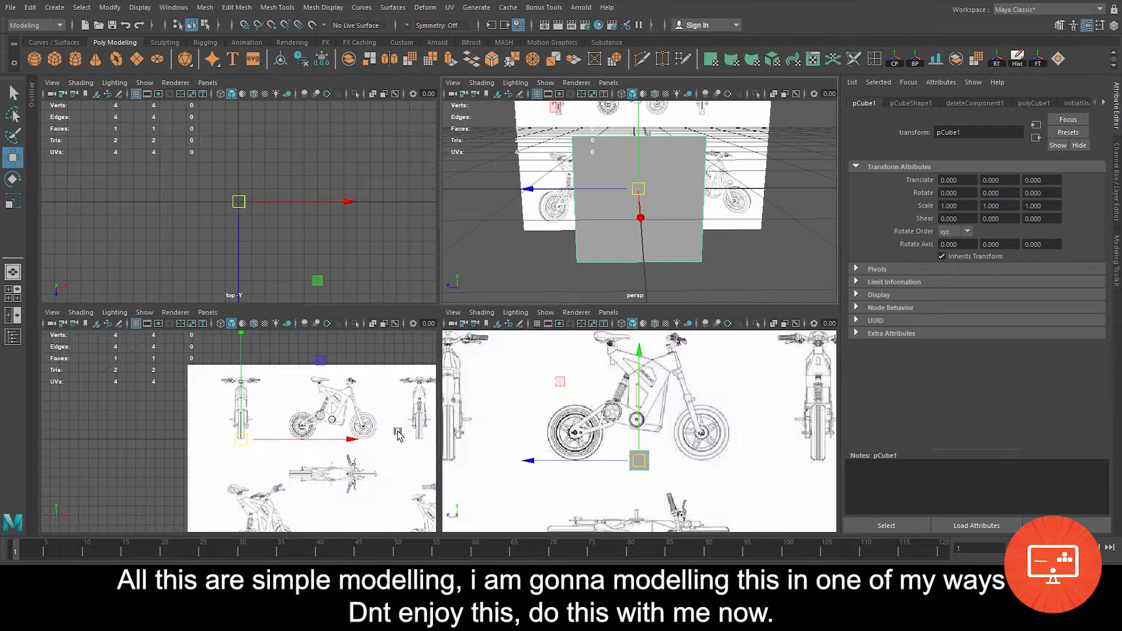
{"action": "key", "text": "space"}
{"action": "scroll", "coordinate": [603, 429], "scroll_direction": "up", "scroll_amount": 5}
{"action": "left_click_drag", "start_coordinate": [440, 407], "coordinate": [450, 226]}
{"action": "middle_click_drag", "start_coordinate": [451, 227], "coordinate": [441, 414], "text": "alt"}
{"action": "right_click_drag", "start_coordinate": [441, 415], "coordinate": [473, 474], "text": "alt"}
{"action": "left_click_drag", "start_coordinate": [446, 456], "coordinate": [425, 373]}
{"action": "scroll", "coordinate": [424, 372], "scroll_direction": "up", "scroll_amount": 3}
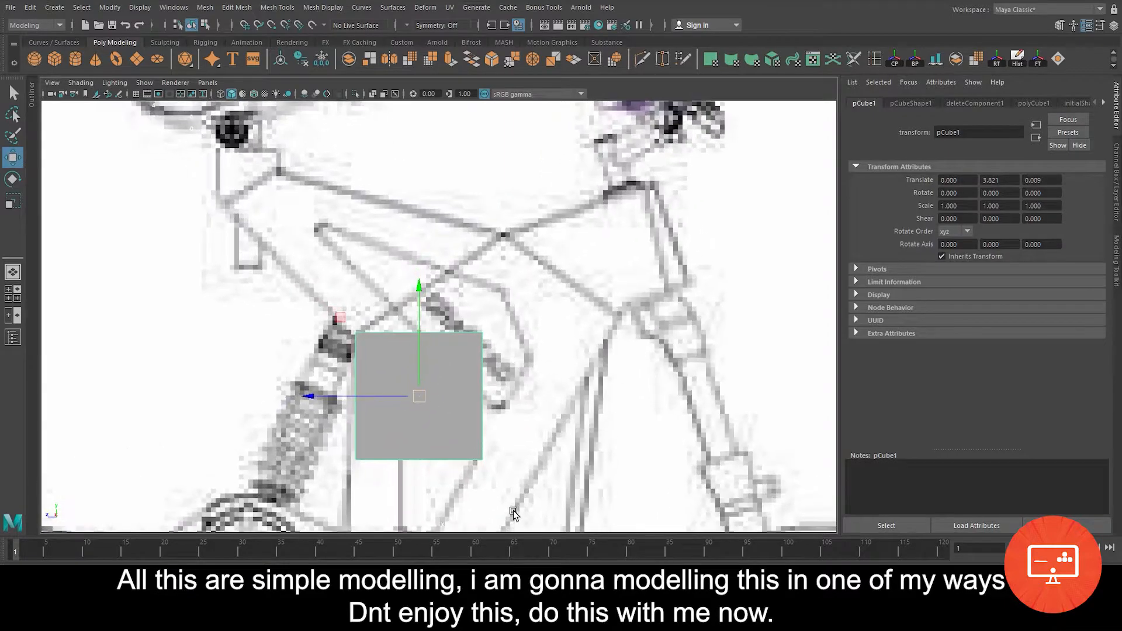
Step: Move the face's four vertices to trace the vertical frame section between the rear shock and the inner cutout
{"action": "middle_click_drag", "start_coordinate": [424, 371], "coordinate": [430, 298], "text": "alt"}
{"action": "right_click_drag", "start_coordinate": [429, 298], "coordinate": [369, 268]}
{"action": "left_click", "coordinate": [487, 256]}
{"action": "left_click_drag", "start_coordinate": [482, 256], "coordinate": [421, 278]}
{"action": "left_click", "coordinate": [487, 384]}
{"action": "left_click_drag", "start_coordinate": [487, 384], "coordinate": [413, 459]}
{"action": "left_click", "coordinate": [360, 385]}
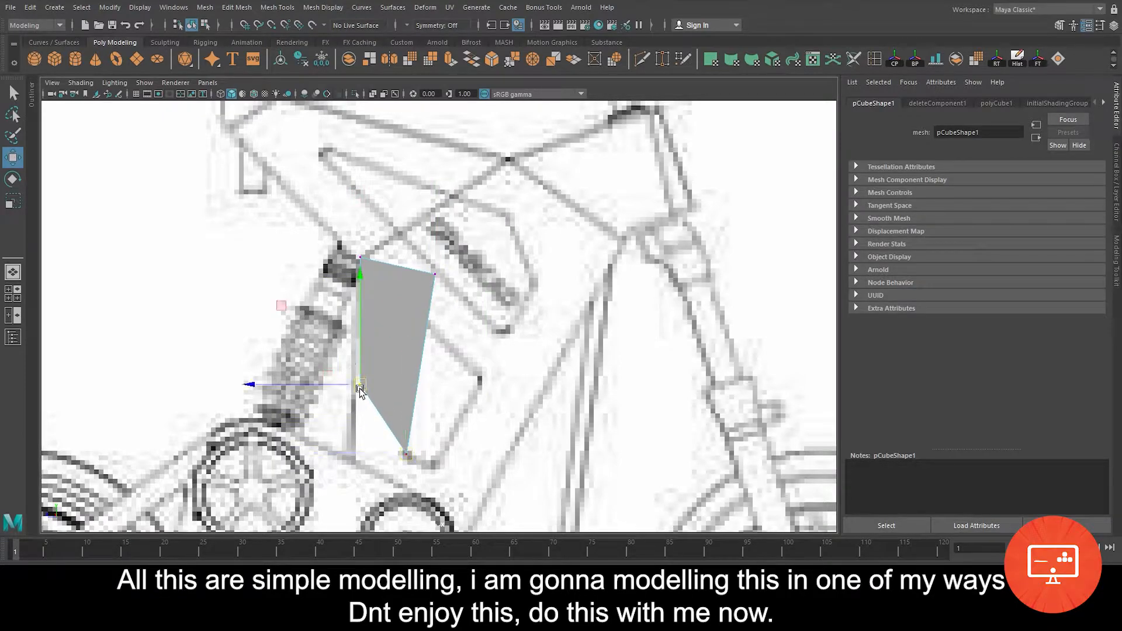
{"action": "left_click_drag", "start_coordinate": [360, 386], "coordinate": [352, 465]}
{"action": "left_click", "coordinate": [360, 257]}
{"action": "mouse_move", "coordinate": [360, 255]}
{"action": "left_mouse_down"}
{"action": "mouse_move", "coordinate": [339, 252]}
{"action": "mouse_move", "coordinate": [370, 253]}
{"action": "mouse_move", "coordinate": [359, 258]}
{"action": "left_mouse_up"}
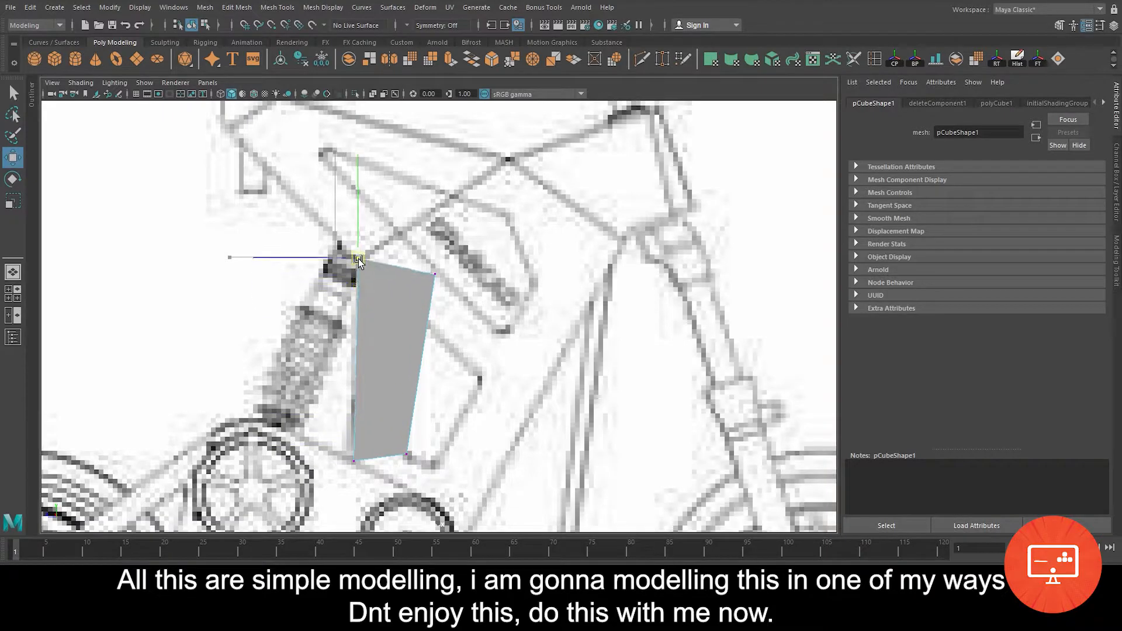
{"action": "left_click", "coordinate": [434, 274]}
{"action": "left_click_drag", "start_coordinate": [427, 275], "coordinate": [396, 320]}
Step: Turn on X-ray shading and flatten the face's rear and front vertex pairs along Z into straight vertical edges
{"action": "middle_click_drag", "start_coordinate": [344, 362], "coordinate": [349, 326], "text": "alt"}
{"action": "right_click_drag", "start_coordinate": [348, 325], "coordinate": [388, 379], "text": "alt"}
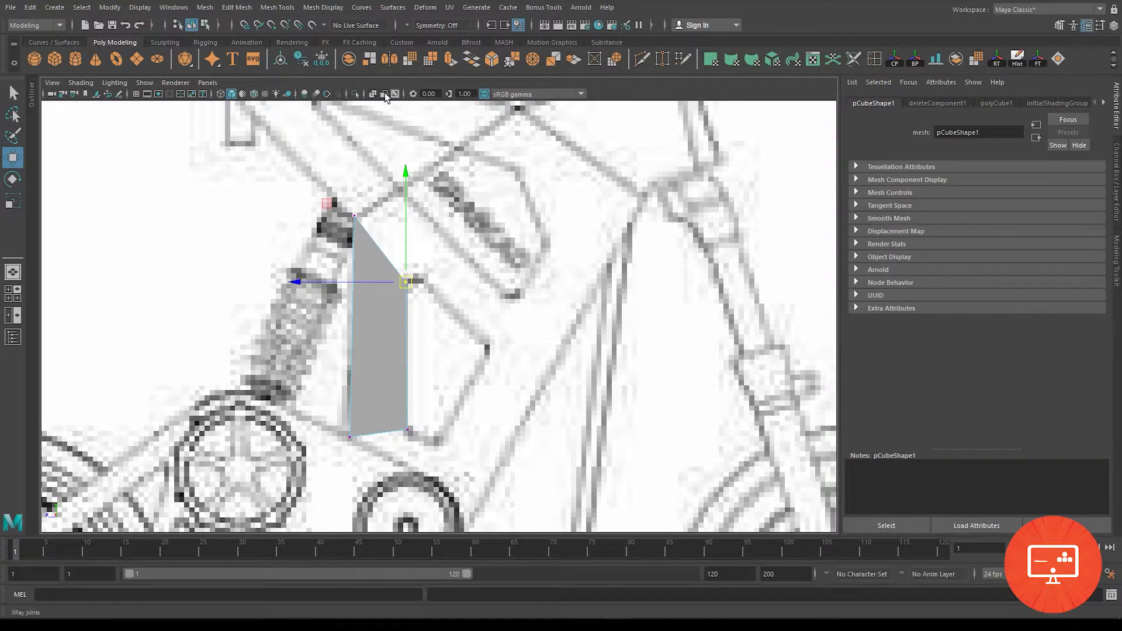
{"action": "left_click", "coordinate": [373, 93]}
{"action": "right_click_drag", "start_coordinate": [434, 295], "coordinate": [511, 333], "text": "alt"}
{"action": "middle_click_drag", "start_coordinate": [511, 333], "coordinate": [539, 349], "text": "alt"}
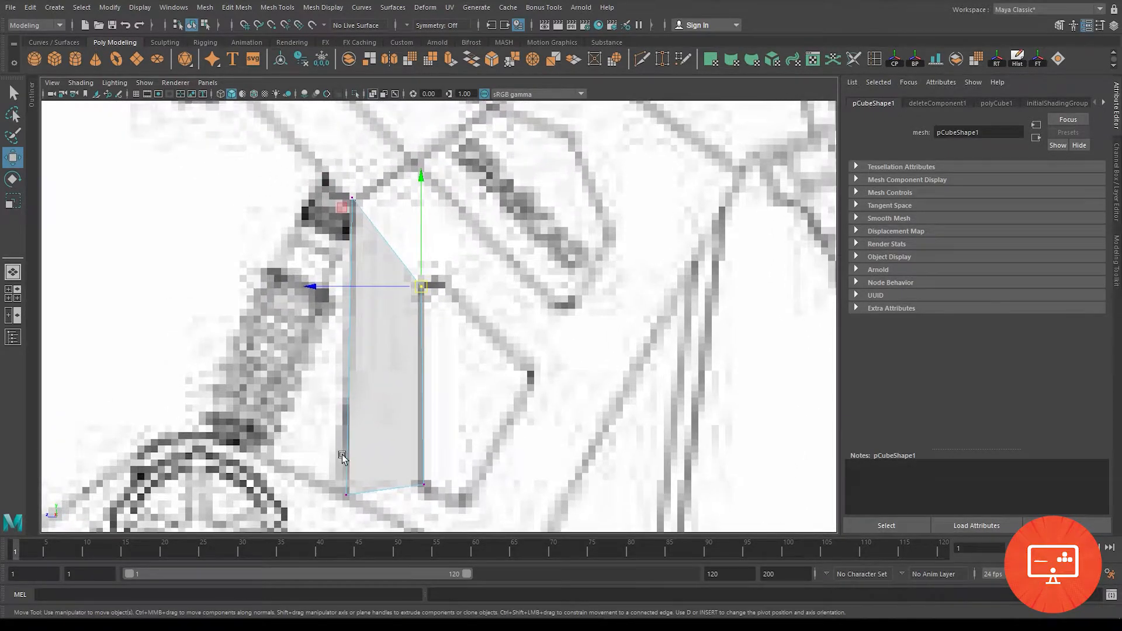
{"action": "left_click_drag", "start_coordinate": [295, 194], "coordinate": [371, 505]}
{"action": "key", "text": "r"}
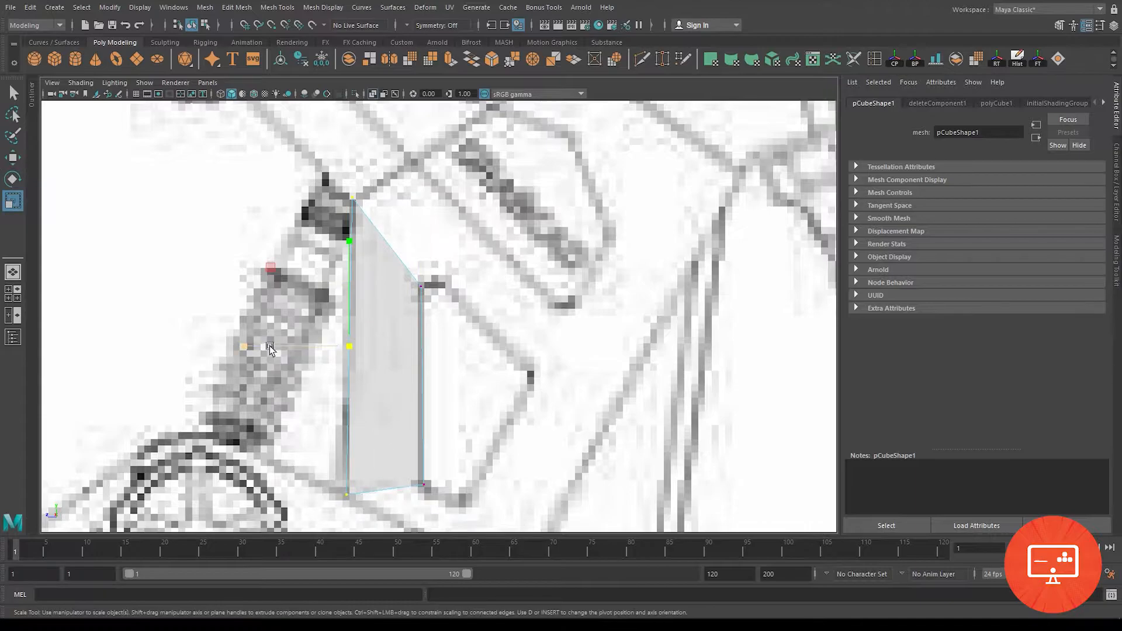
{"action": "key", "text": "w"}
{"action": "left_click_drag", "start_coordinate": [449, 500], "coordinate": [412, 278]}
{"action": "key", "text": "r"}
{"action": "left_click_drag", "start_coordinate": [319, 385], "coordinate": [494, 398]}
{"action": "right_click", "coordinate": [394, 243]}
{"action": "right_click_drag", "start_coordinate": [389, 244], "coordinate": [385, 228]}
{"action": "left_click", "coordinate": [386, 236]}
{"action": "left_click_drag", "start_coordinate": [386, 242], "coordinate": [404, 234], "text": "shift"}
{"action": "key", "text": "w"}
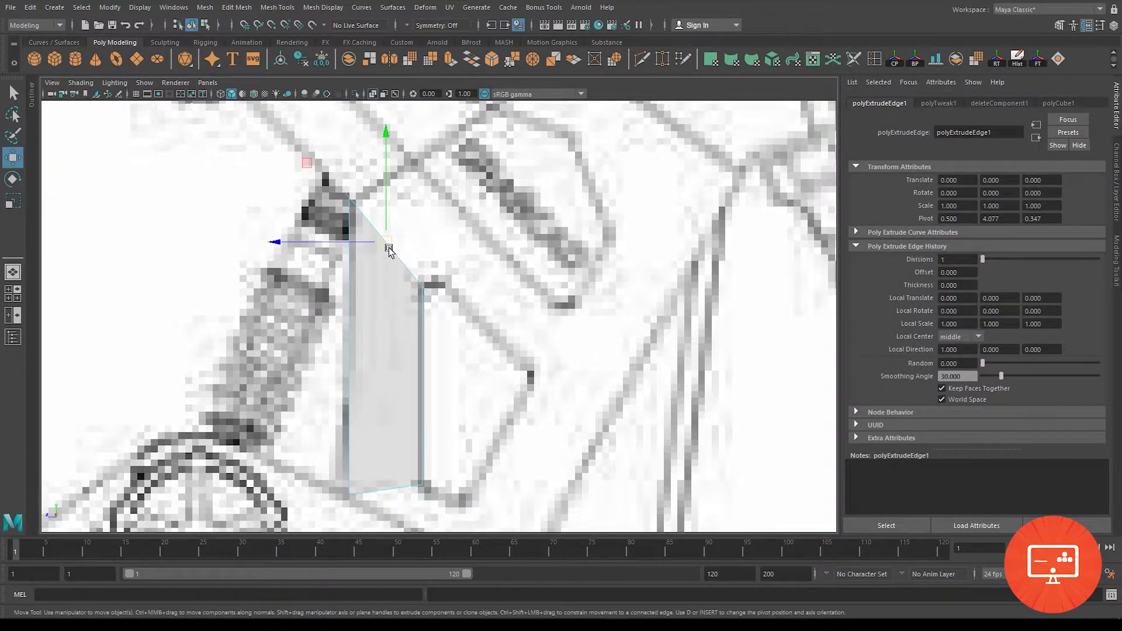
{"action": "key", "text": "ctrl+z"}
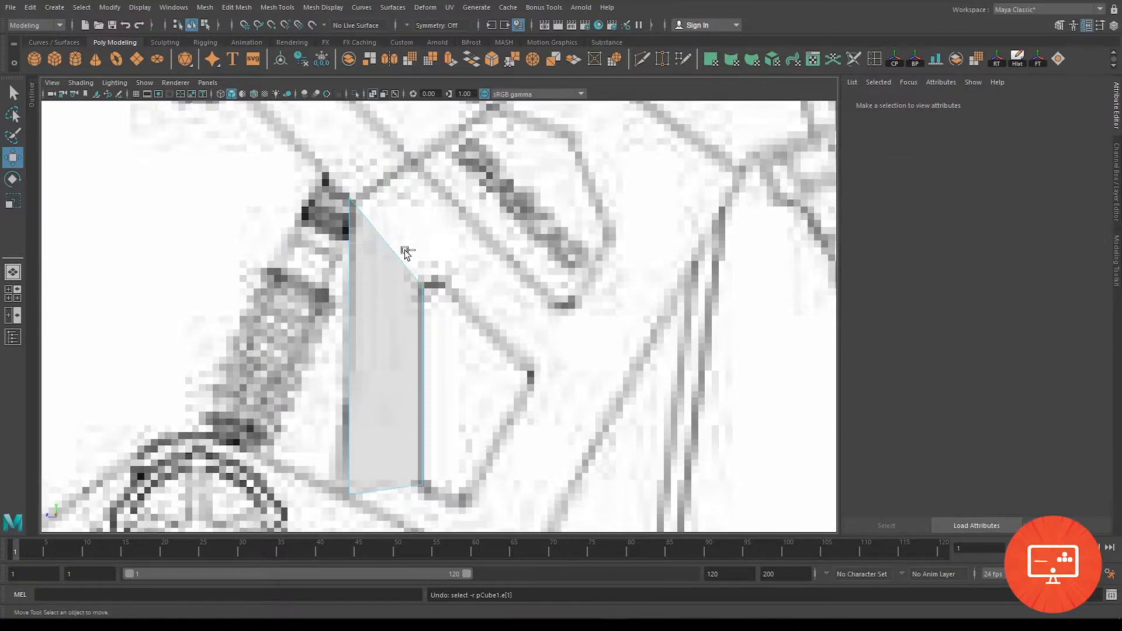
Step: Extrude the face's sloping top edge up to the upper frame tube and fit the new front vertex to the blueprint line
{"action": "right_click_drag", "start_coordinate": [394, 248], "coordinate": [401, 194]}
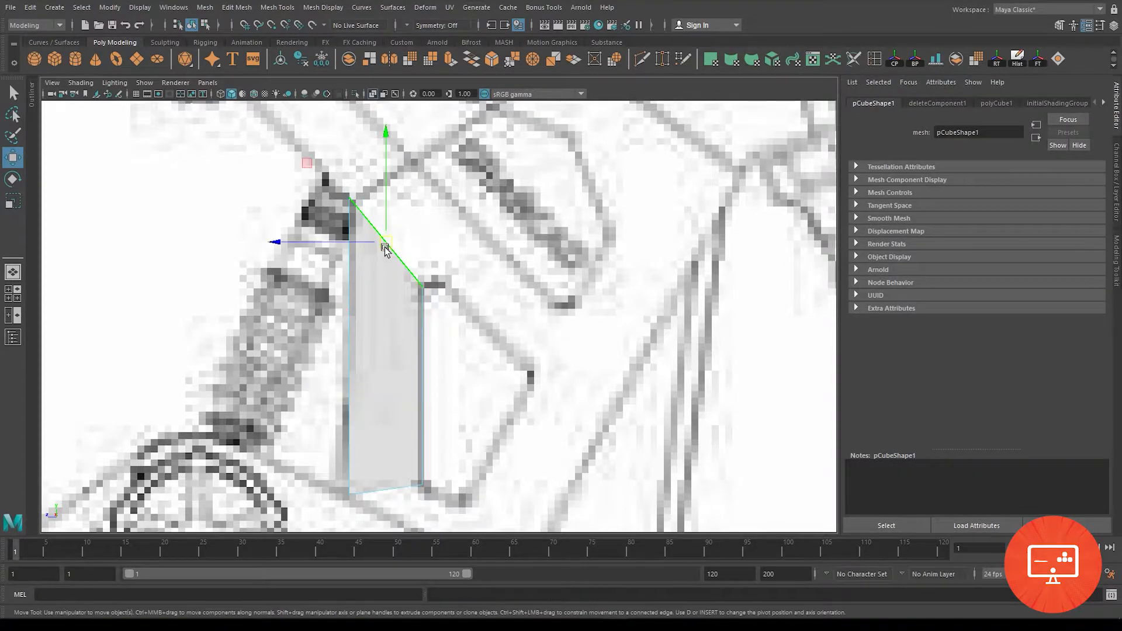
{"action": "left_click_drag", "start_coordinate": [400, 256], "coordinate": [462, 199], "text": "shift"}
{"action": "right_click_drag", "start_coordinate": [482, 237], "coordinate": [434, 223]}
{"action": "left_click_drag", "start_coordinate": [457, 222], "coordinate": [486, 233]}
Step: Raise the inner corner vertex at the top of the cutout slightly
{"action": "right_click_drag", "start_coordinate": [463, 257], "coordinate": [458, 221]}
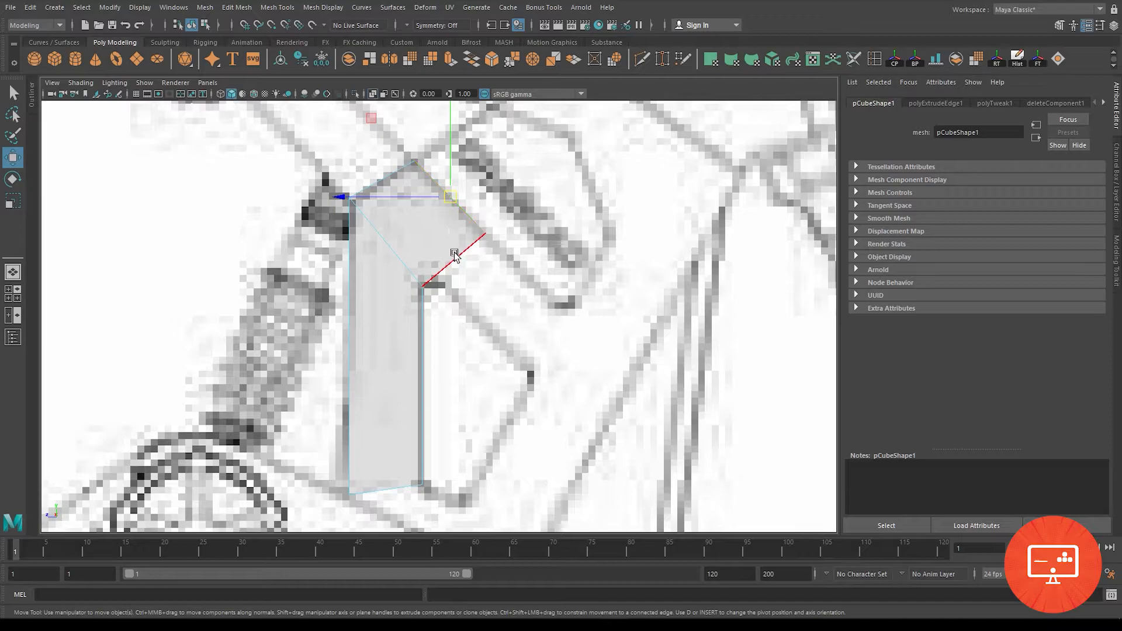
{"action": "scroll", "coordinate": [455, 259], "scroll_direction": "up", "scroll_amount": 3}
{"action": "right_click_drag", "start_coordinate": [413, 289], "coordinate": [433, 283]}
{"action": "left_click", "coordinate": [410, 265]}
{"action": "left_click_drag", "start_coordinate": [414, 270], "coordinate": [422, 257]}
{"action": "key", "text": "ctrl+z"}
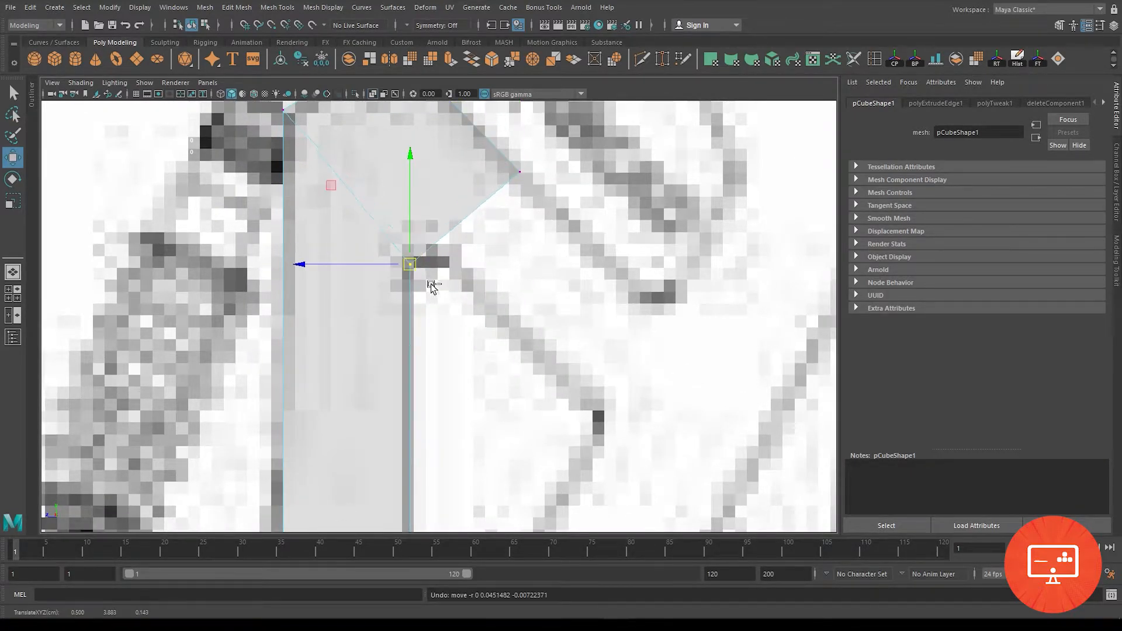
{"action": "left_click_drag", "start_coordinate": [409, 170], "coordinate": [409, 156]}
Step: Extrude the edge at the front of the bend diagonally down to the cutout's front corner
{"action": "key", "text": "F10"}
{"action": "left_click", "coordinate": [453, 204]}
{"action": "left_click_drag", "start_coordinate": [501, 246], "coordinate": [657, 383], "text": "shift"}
Step: Try to chamfer the inner corner vertex at the top of the cutout
{"action": "right_click_drag", "start_coordinate": [413, 250], "coordinate": [365, 244]}
{"action": "left_click", "coordinate": [409, 250]}
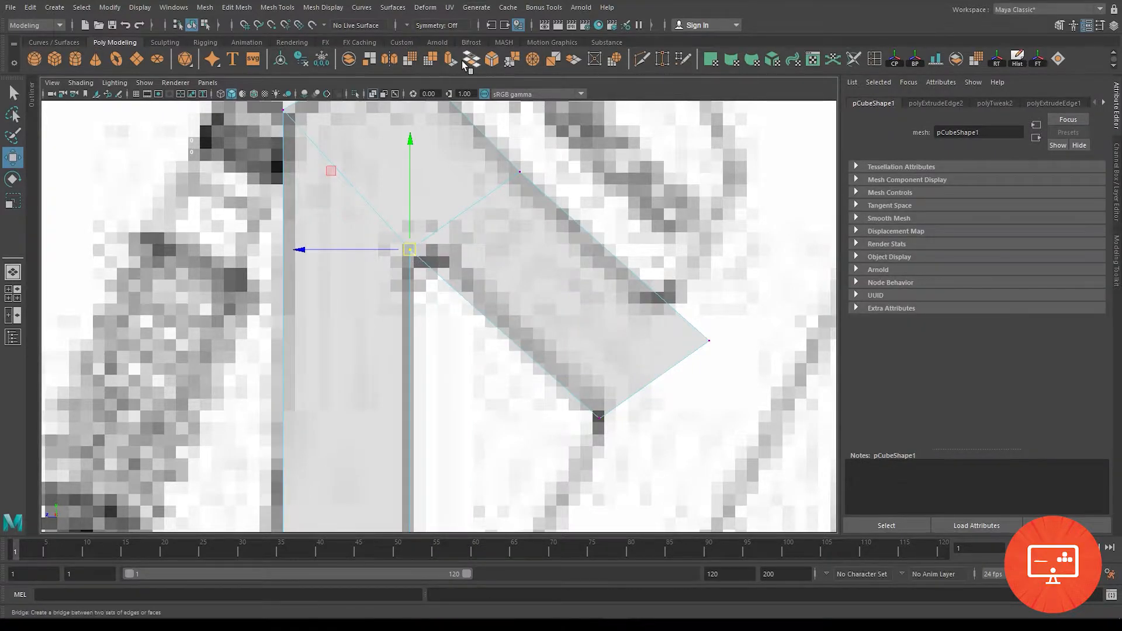
{"action": "left_click", "coordinate": [492, 61]}
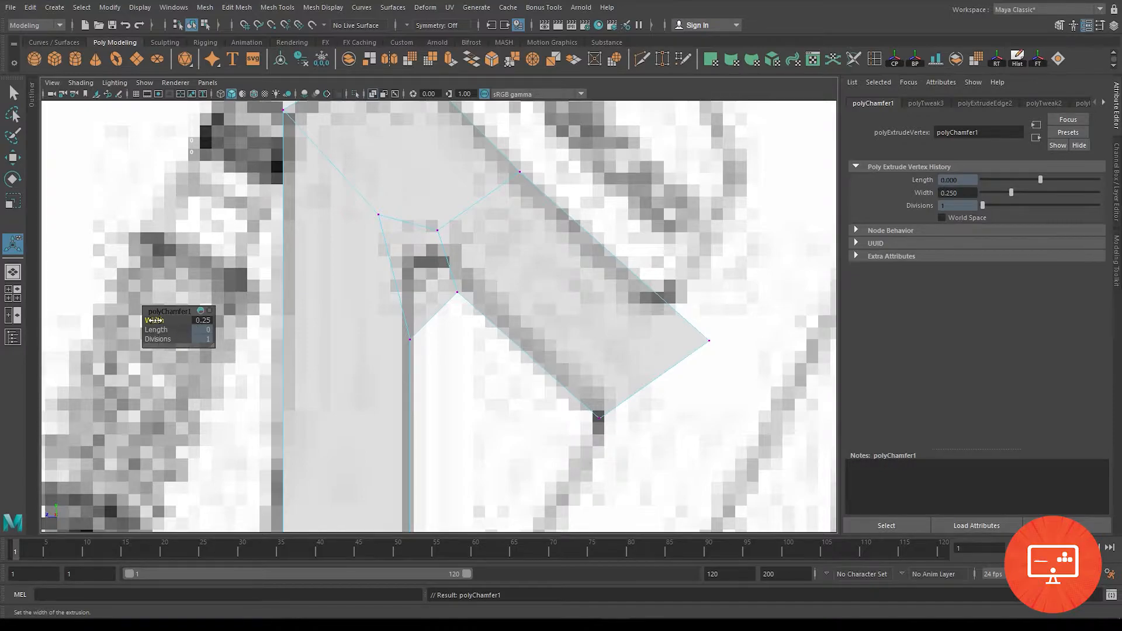
{"action": "left_click_drag", "start_coordinate": [156, 320], "coordinate": [153, 321]}
{"action": "key", "text": "ctrl+z"}
{"action": "key", "text": "ctrl+z"}
{"action": "key", "text": "ctrl+z"}
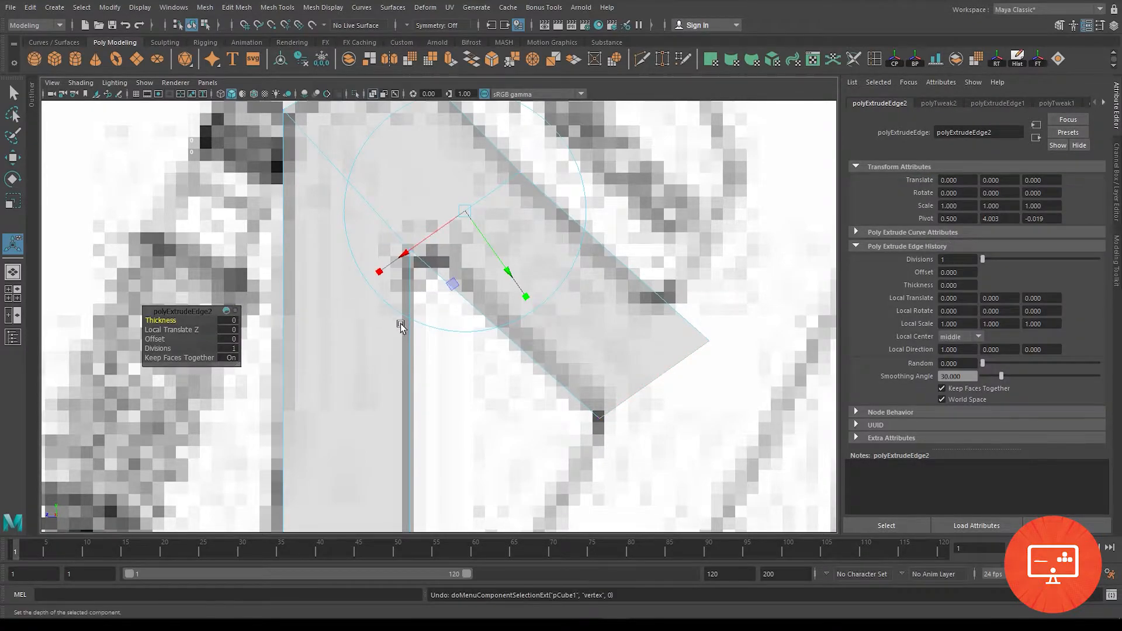
{"action": "left_click", "coordinate": [436, 344]}
{"action": "key", "text": "w"}
{"action": "left_click", "coordinate": [401, 233]}
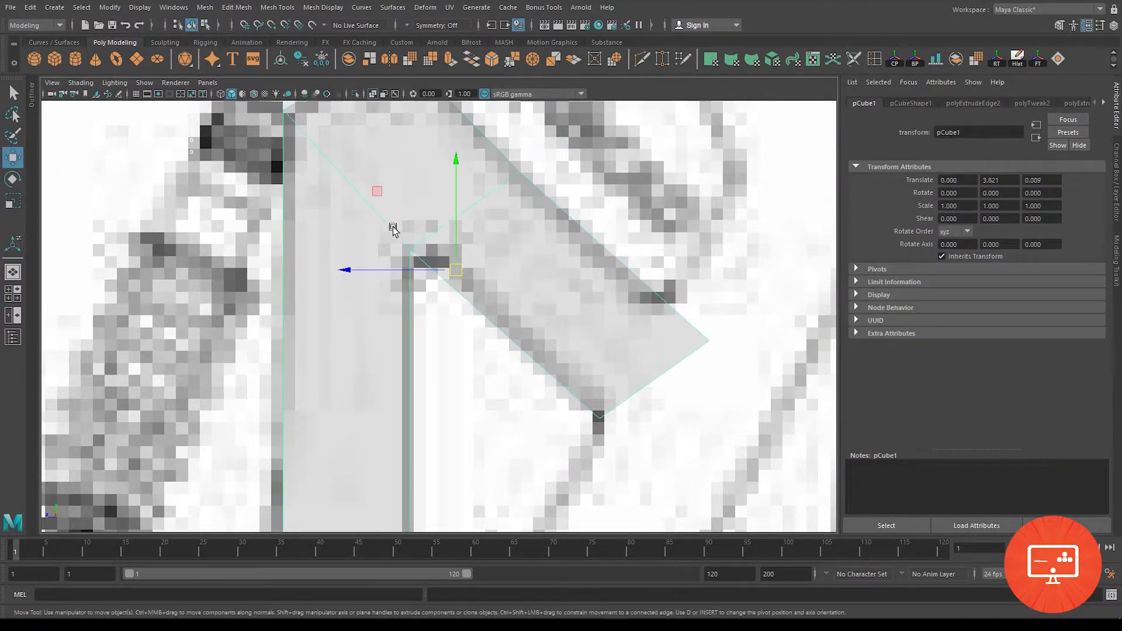
Step: Cut a new edge across the diagonal section, parallel to and just below the existing cross edge, with Multi-Cut
{"action": "scroll", "coordinate": [458, 234], "scroll_direction": "up", "scroll_amount": 5}
{"action": "middle_click_drag", "start_coordinate": [437, 257], "coordinate": [425, 320], "text": "alt"}
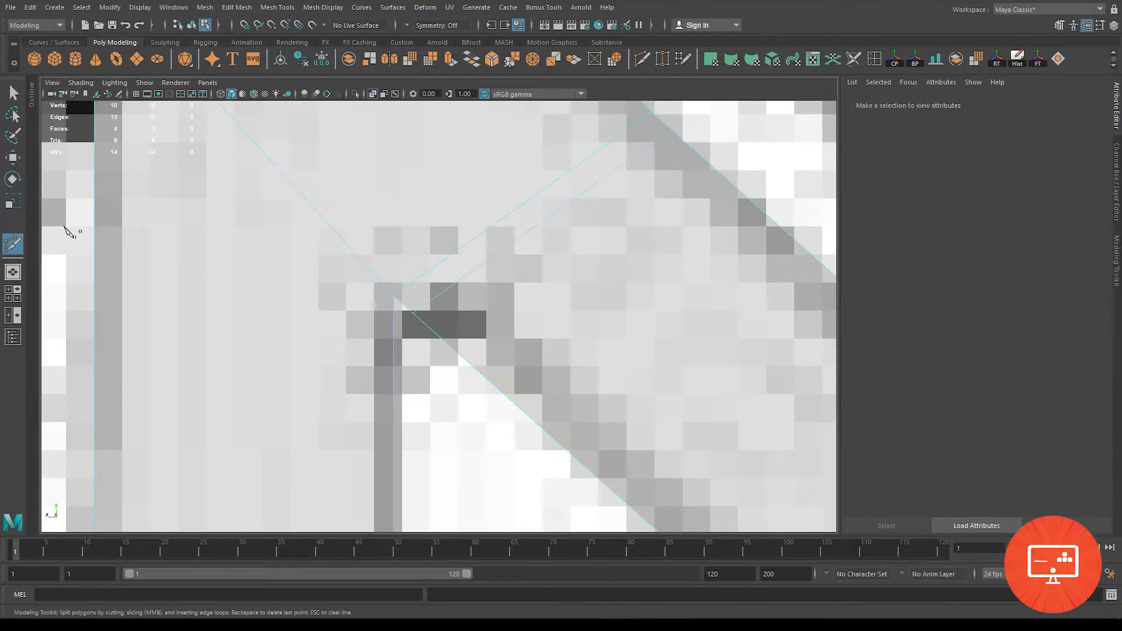
{"action": "left_click", "coordinate": [12, 157]}
Step: Adjust the heights of the two neighbouring inner vertices to match the cutout's top corner in the blueprint
{"action": "right_click_drag", "start_coordinate": [411, 303], "coordinate": [353, 278]}
{"action": "left_click_drag", "start_coordinate": [362, 272], "coordinate": [403, 313]}
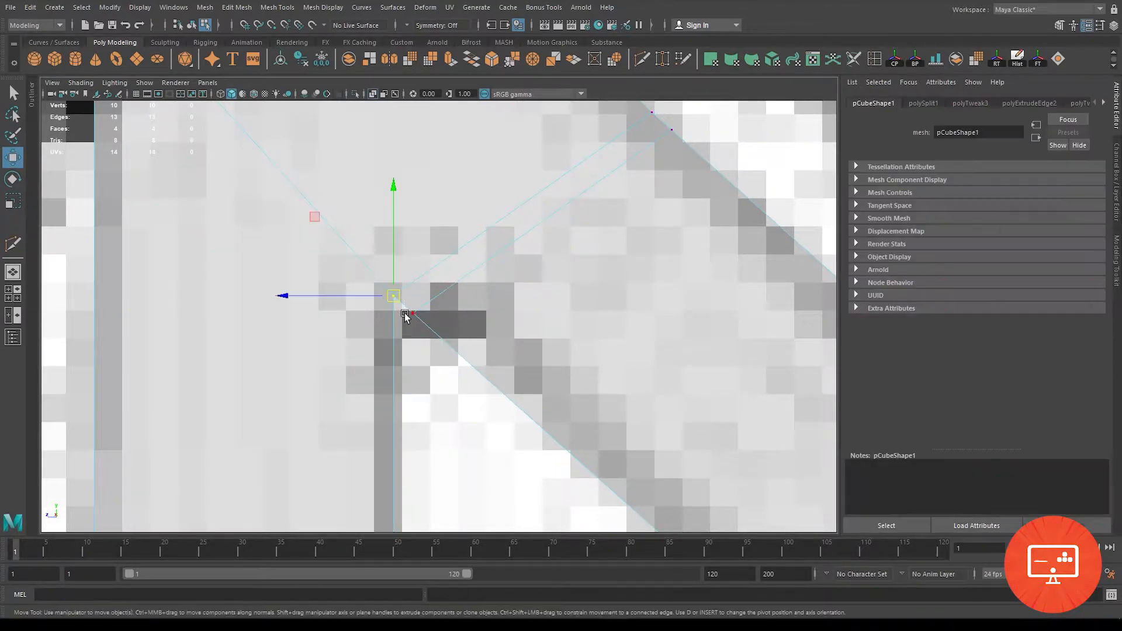
{"action": "left_click_drag", "start_coordinate": [394, 196], "coordinate": [394, 208]}
{"action": "left_click_drag", "start_coordinate": [409, 298], "coordinate": [426, 331]}
{"action": "left_click_drag", "start_coordinate": [417, 320], "coordinate": [418, 310]}
Step: Spread the two outer vertices of the cross edges apart along the tube line, one down and one up toward the peak
{"action": "middle_click_drag", "start_coordinate": [623, 166], "coordinate": [620, 270], "text": "alt"}
{"action": "left_click_drag", "start_coordinate": [623, 194], "coordinate": [676, 245]}
{"action": "scroll", "coordinate": [661, 218], "scroll_direction": "down", "scroll_amount": 10}
{"action": "right_click_drag", "start_coordinate": [580, 231], "coordinate": [714, 484], "text": "alt"}
{"action": "scroll", "coordinate": [476, 250], "scroll_direction": "up", "scroll_amount": 8}
{"action": "left_click_drag", "start_coordinate": [577, 240], "coordinate": [463, 122]}
{"action": "middle_click_drag", "start_coordinate": [520, 217], "coordinate": [621, 379], "text": "alt"}
{"action": "left_click_drag", "start_coordinate": [566, 295], "coordinate": [554, 275]}
{"action": "middle_click_drag", "start_coordinate": [608, 342], "coordinate": [546, 138], "text": "alt"}
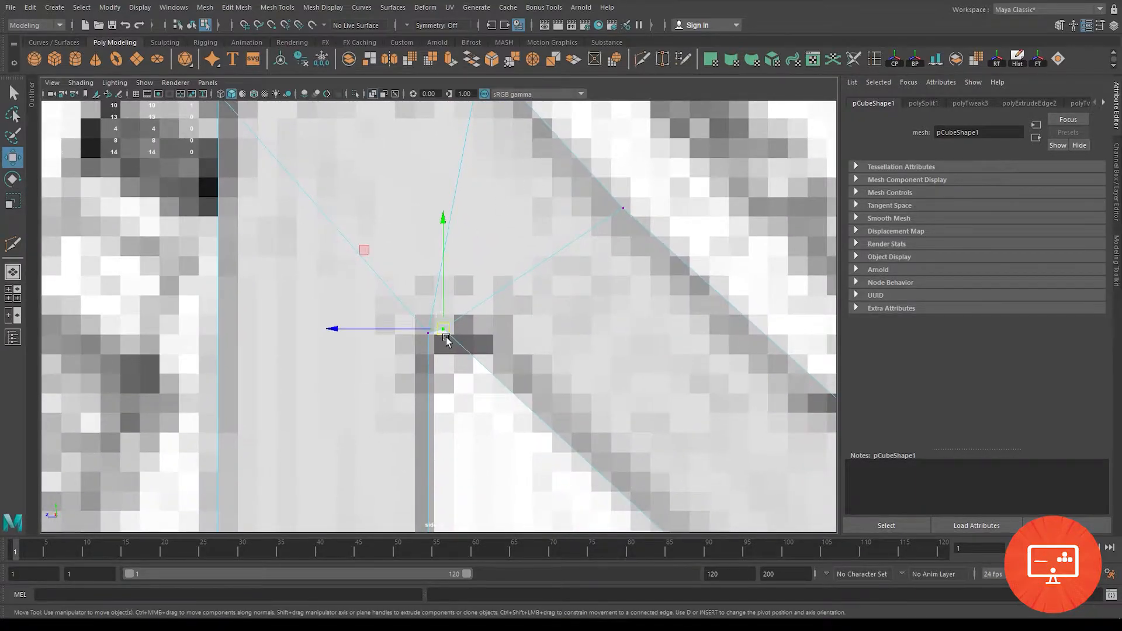
{"action": "right_click_drag", "start_coordinate": [479, 327], "coordinate": [534, 380], "text": "alt"}
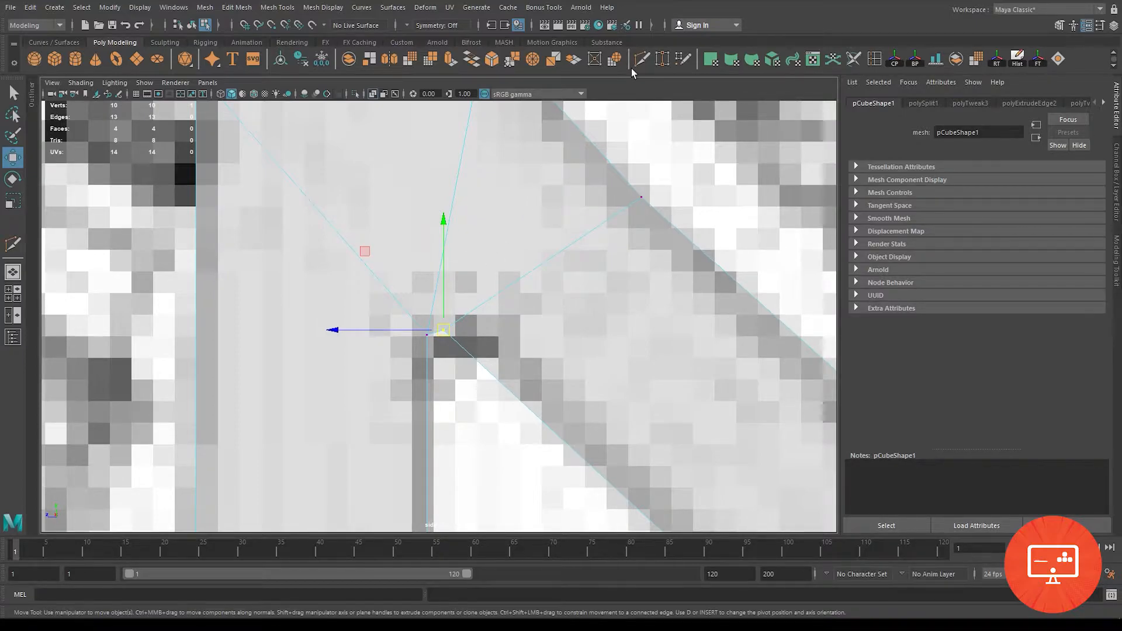
Step: Cut an edge from the upper outer vertex to the front one of the two inner corner vertices with Multi-Cut
{"action": "middle_click_drag", "start_coordinate": [485, 154], "coordinate": [501, 208], "text": "alt"}
{"action": "key", "text": "g"}
{"action": "scroll", "coordinate": [486, 170], "scroll_direction": "down", "scroll_amount": 10}
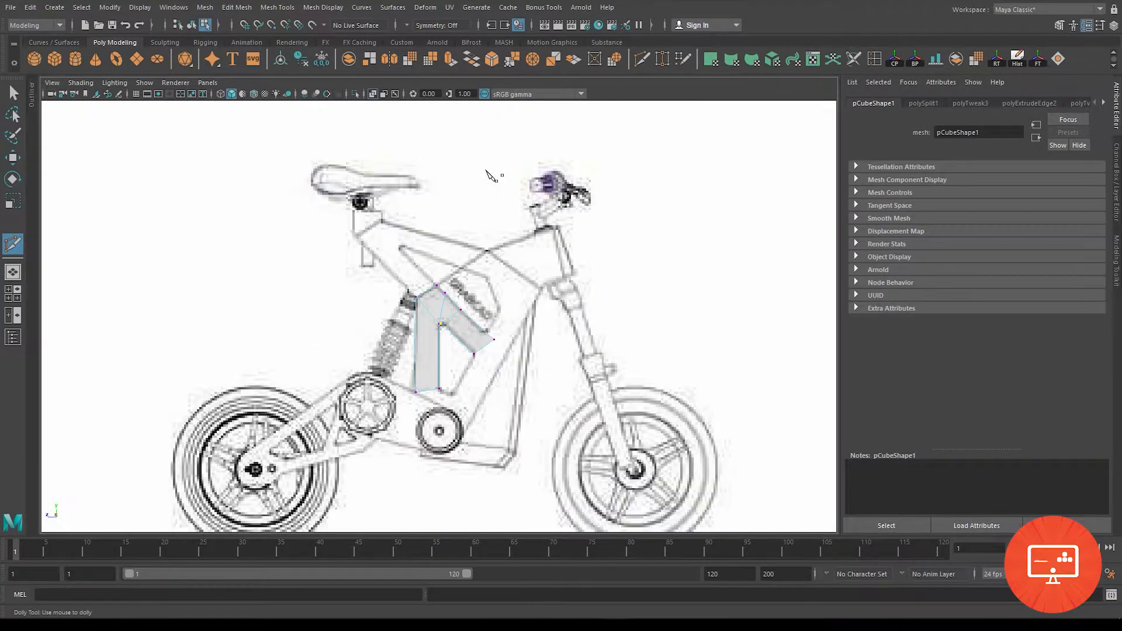
{"action": "scroll", "coordinate": [444, 290], "scroll_direction": "up", "scroll_amount": 8}
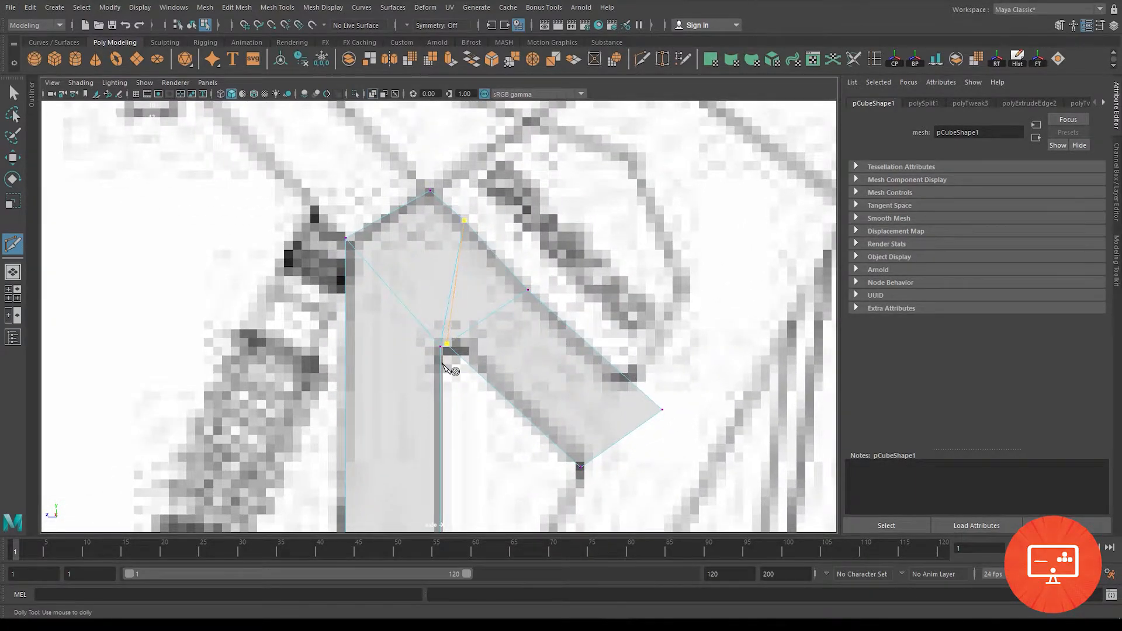
{"action": "key", "text": "Return"}
{"action": "left_click", "coordinate": [13, 158]}
Step: Delete the original cross edge beside the new cut and the lower cross edge of the diagonal section
{"action": "scroll", "coordinate": [459, 290], "scroll_direction": "up", "scroll_amount": 2}
{"action": "right_click_drag", "start_coordinate": [458, 287], "coordinate": [458, 251]}
{"action": "left_click", "coordinate": [455, 272]}
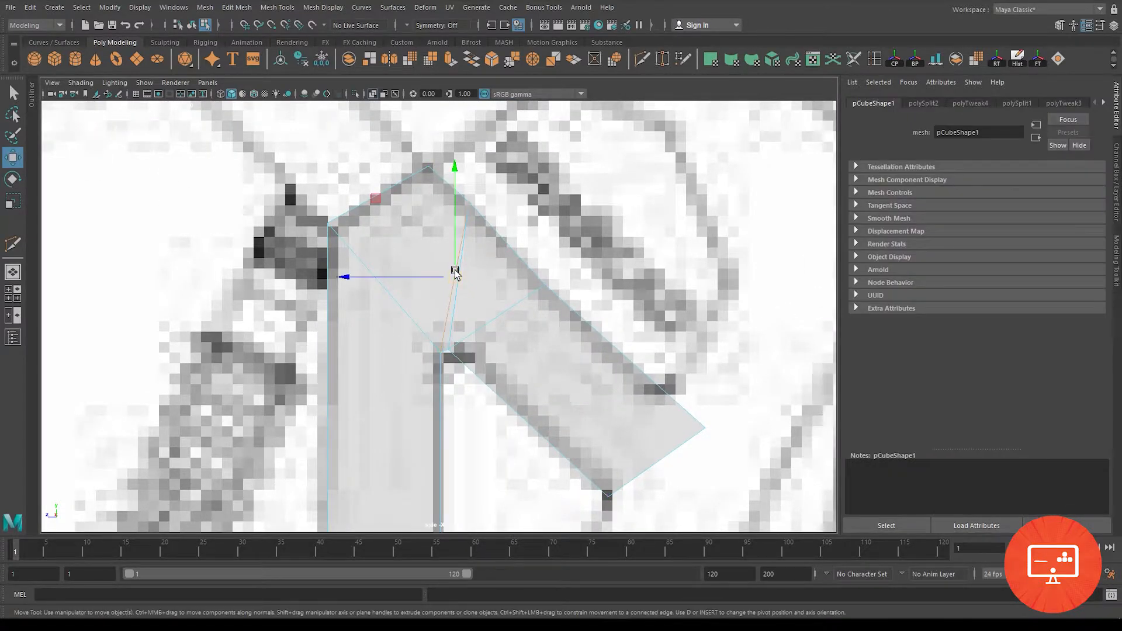
{"action": "key", "text": "Delete"}
{"action": "scroll", "coordinate": [539, 339], "scroll_direction": "up", "scroll_amount": 2}
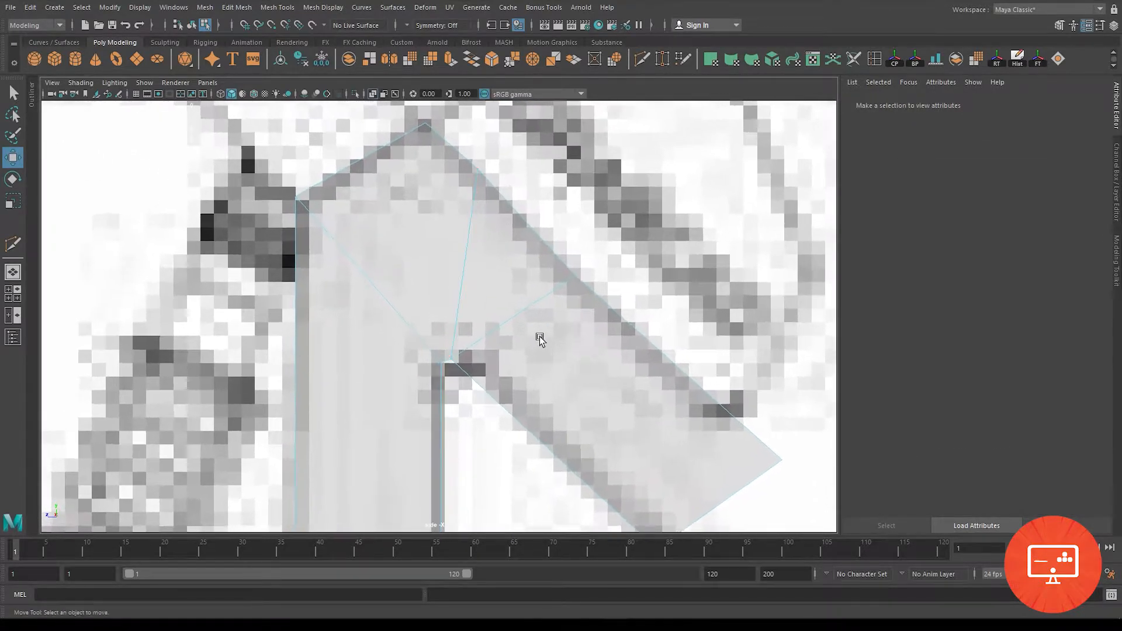
{"action": "left_click", "coordinate": [547, 306]}
{"action": "key", "text": "Delete"}
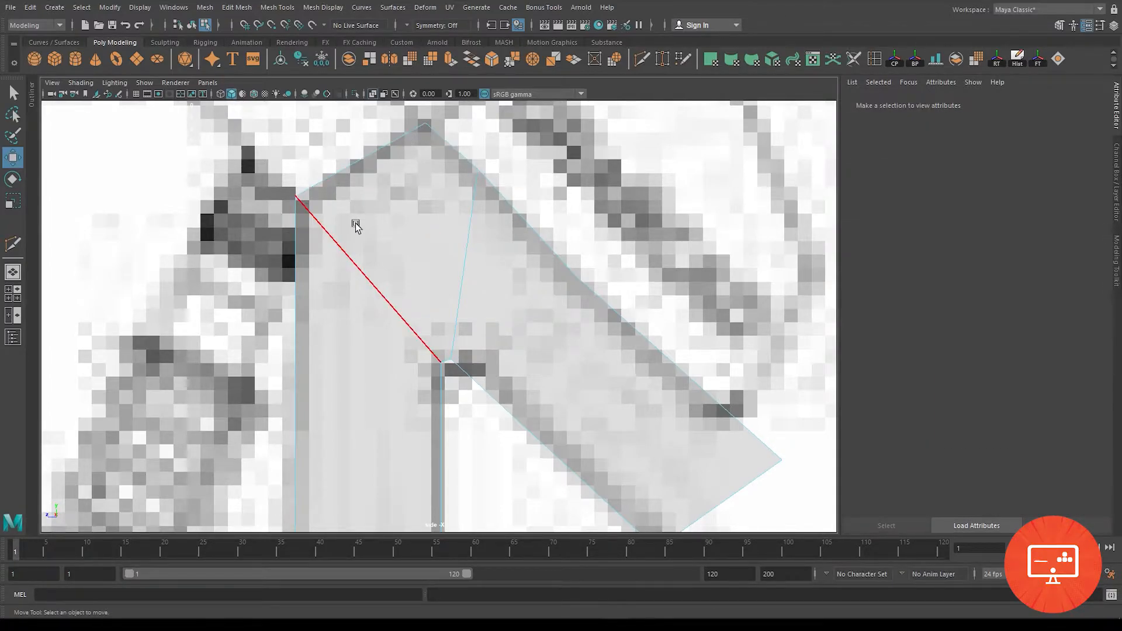
Step: Nudge the outer vertex near the peak and remove the leftover vertex midway along the diagonal section's outer edge
{"action": "middle_click_drag", "start_coordinate": [440, 158], "coordinate": [454, 232], "text": "alt"}
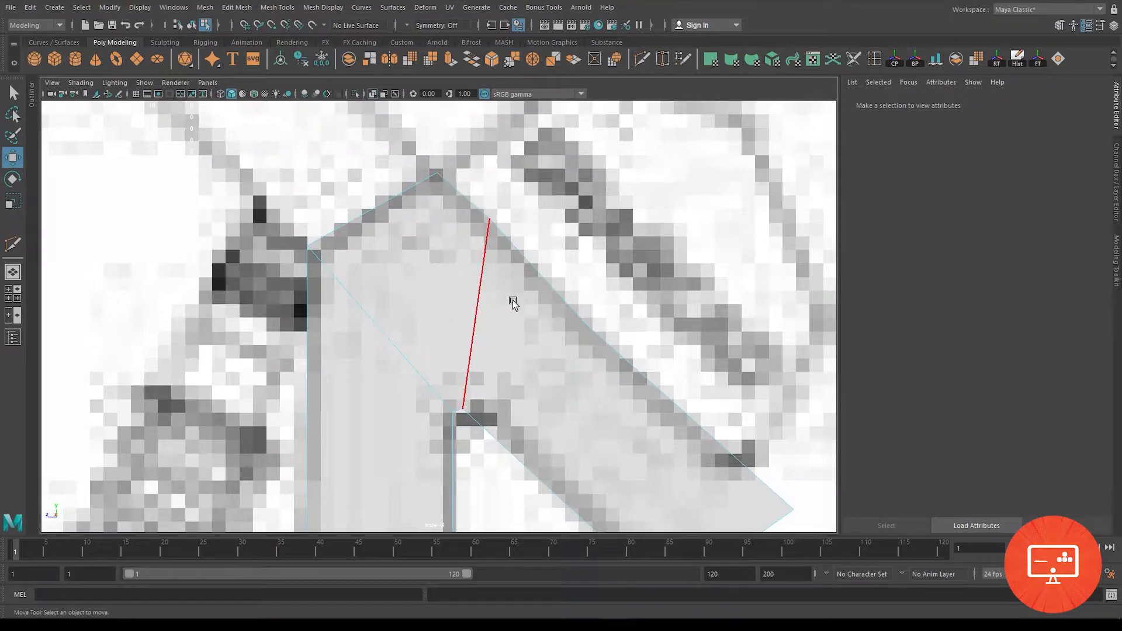
{"action": "middle_click_drag", "start_coordinate": [513, 304], "coordinate": [492, 285], "text": "alt"}
{"action": "right_click_drag", "start_coordinate": [460, 205], "coordinate": [413, 207]}
{"action": "left_click_drag", "start_coordinate": [450, 183], "coordinate": [474, 215]}
{"action": "left_click", "coordinate": [566, 307]}
{"action": "left_click", "coordinate": [586, 333]}
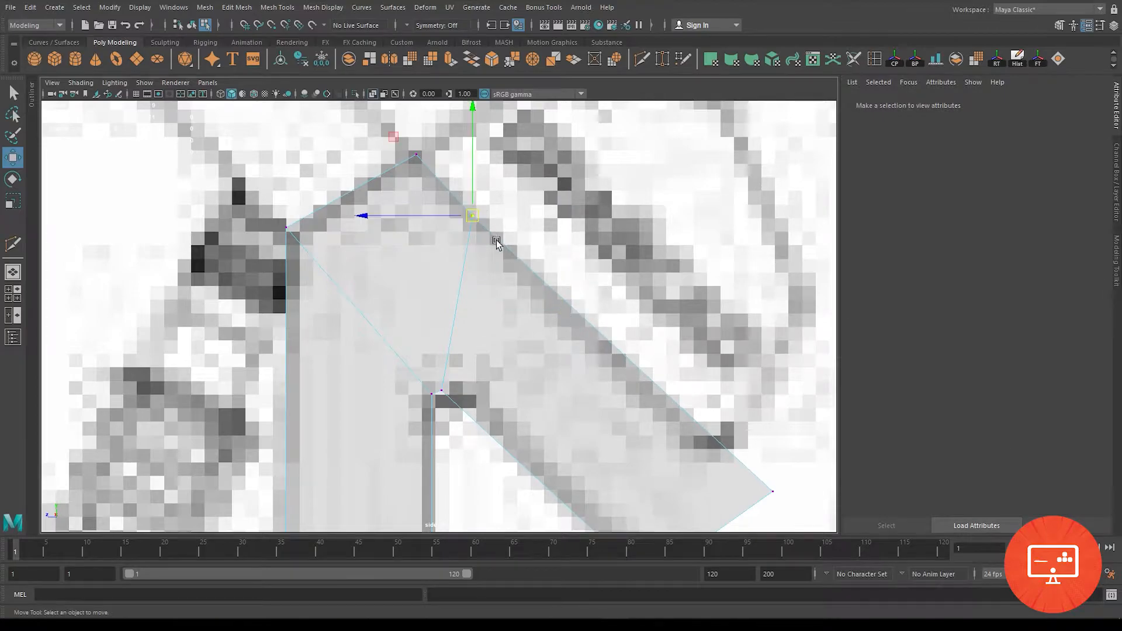
{"action": "left_click_drag", "start_coordinate": [496, 241], "coordinate": [494, 236]}
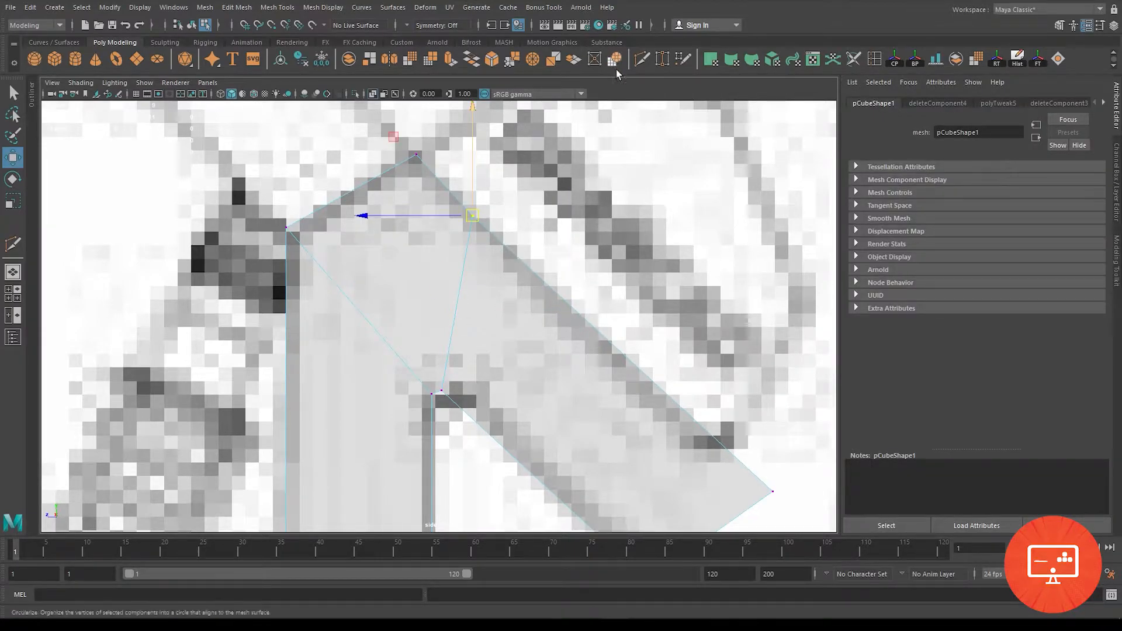
Step: Delete the remaining steep cross edge at the bend together with its vertices
{"action": "left_click", "coordinate": [557, 224]}
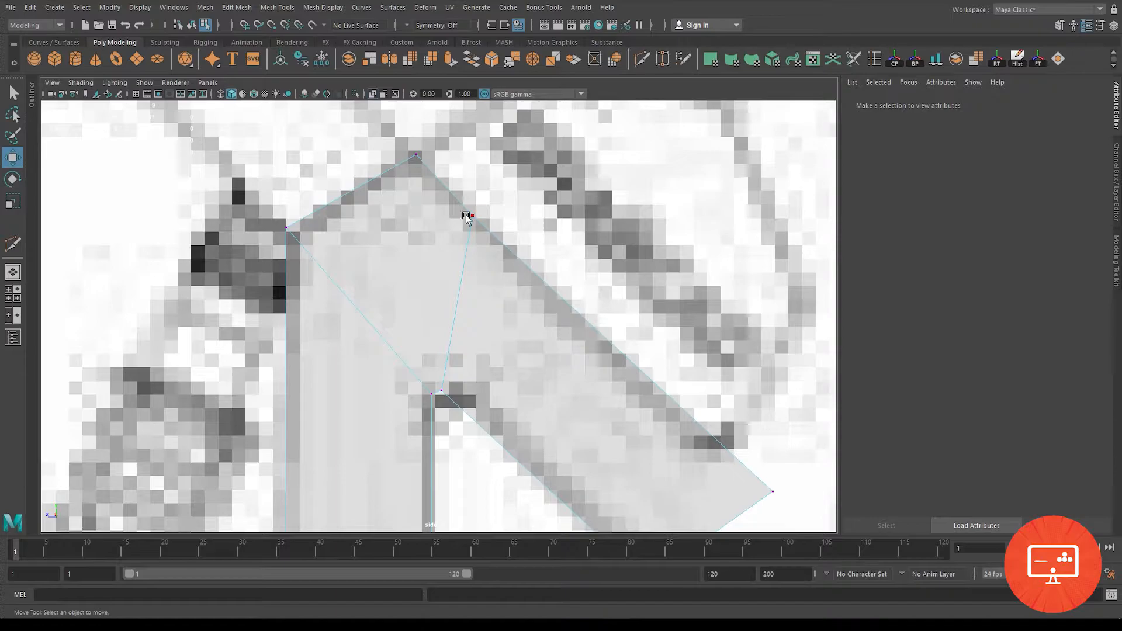
{"action": "left_click", "coordinate": [473, 228]}
{"action": "right_click_drag", "start_coordinate": [468, 238], "coordinate": [465, 213]}
{"action": "left_click", "coordinate": [468, 268]}
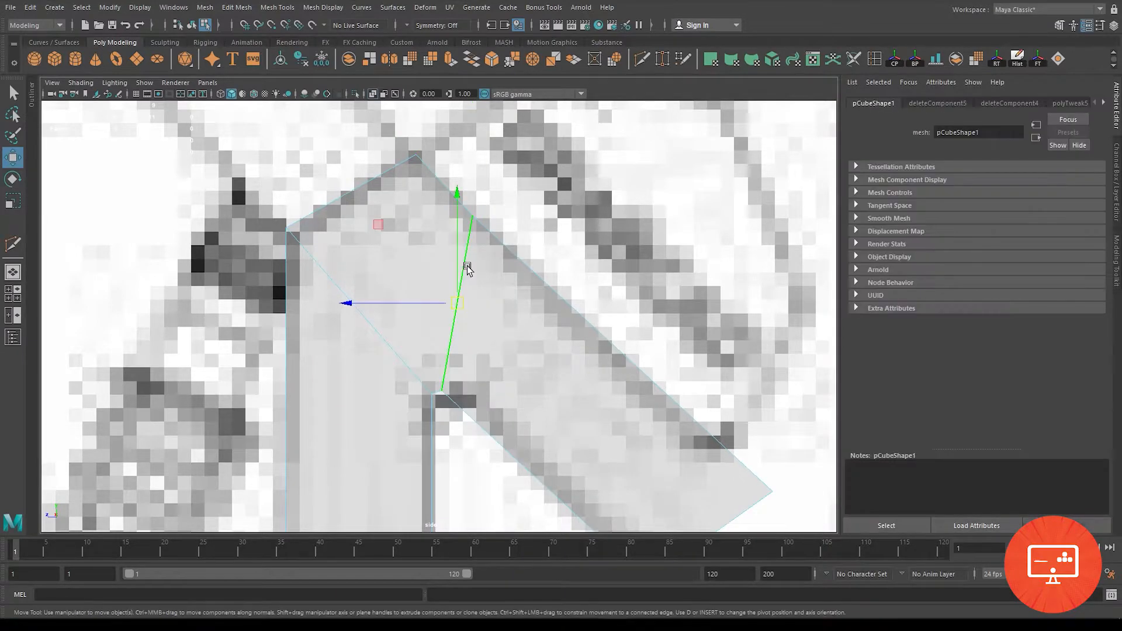
{"action": "key", "text": "Delete"}
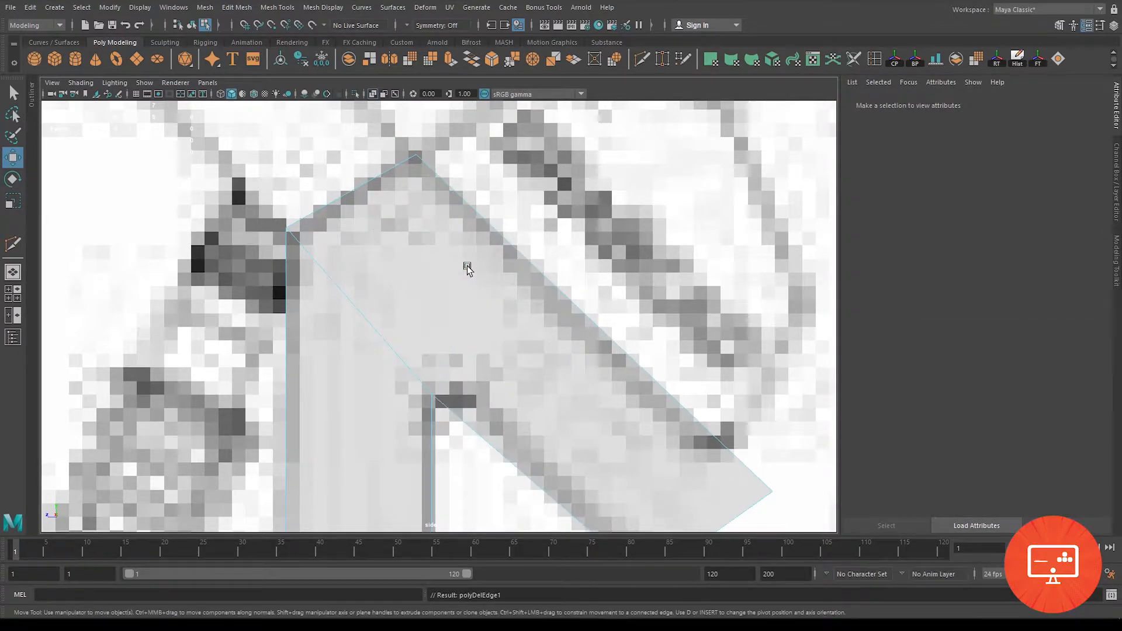
Step: Cut a cross edge through the diagonal section near the peak with Multi-Cut and move its inner vertex to the cutout's upper corner
{"action": "left_click", "coordinate": [640, 59]}
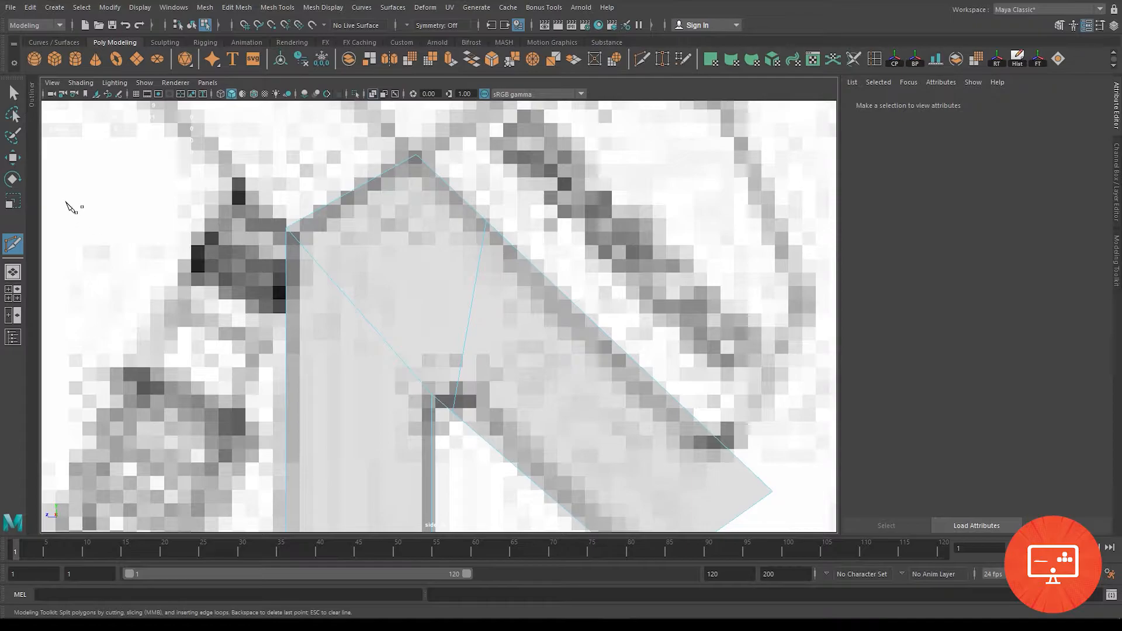
{"action": "right_click_drag", "start_coordinate": [454, 287], "coordinate": [401, 301]}
{"action": "key", "text": "w"}
{"action": "left_click", "coordinate": [453, 412]}
{"action": "left_click_drag", "start_coordinate": [453, 412], "coordinate": [442, 384]}
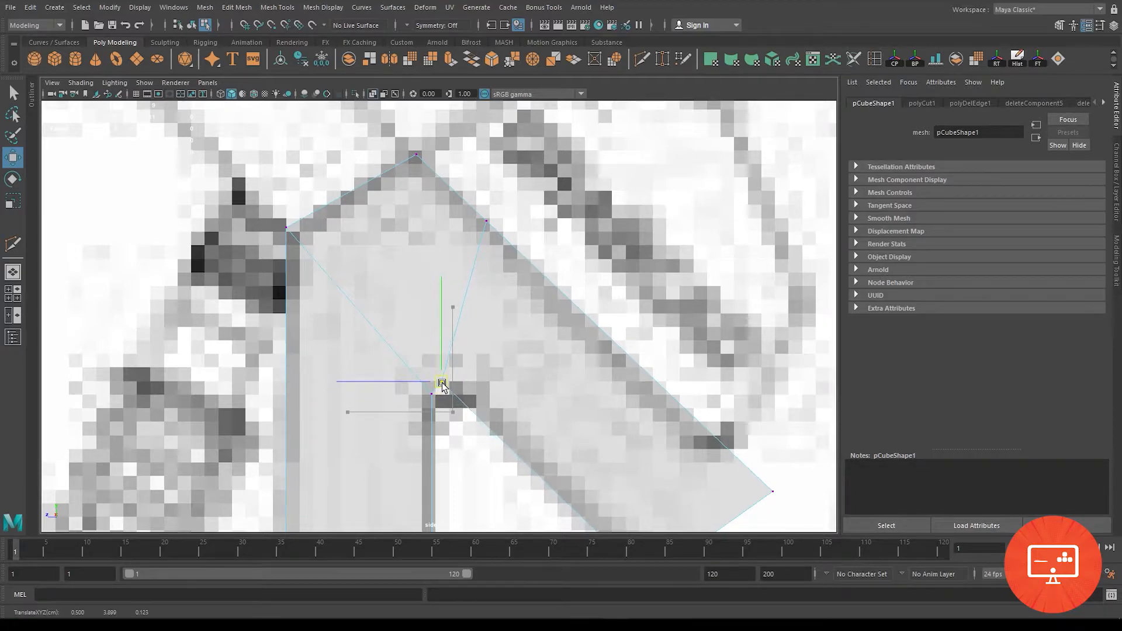
Step: Move the outer vertex at the diagonal section's lower end back onto the corner in the blueprint
{"action": "middle_click_drag", "start_coordinate": [576, 395], "coordinate": [565, 231], "text": "alt"}
{"action": "middle_click_drag", "start_coordinate": [584, 274], "coordinate": [491, 264], "text": "alt"}
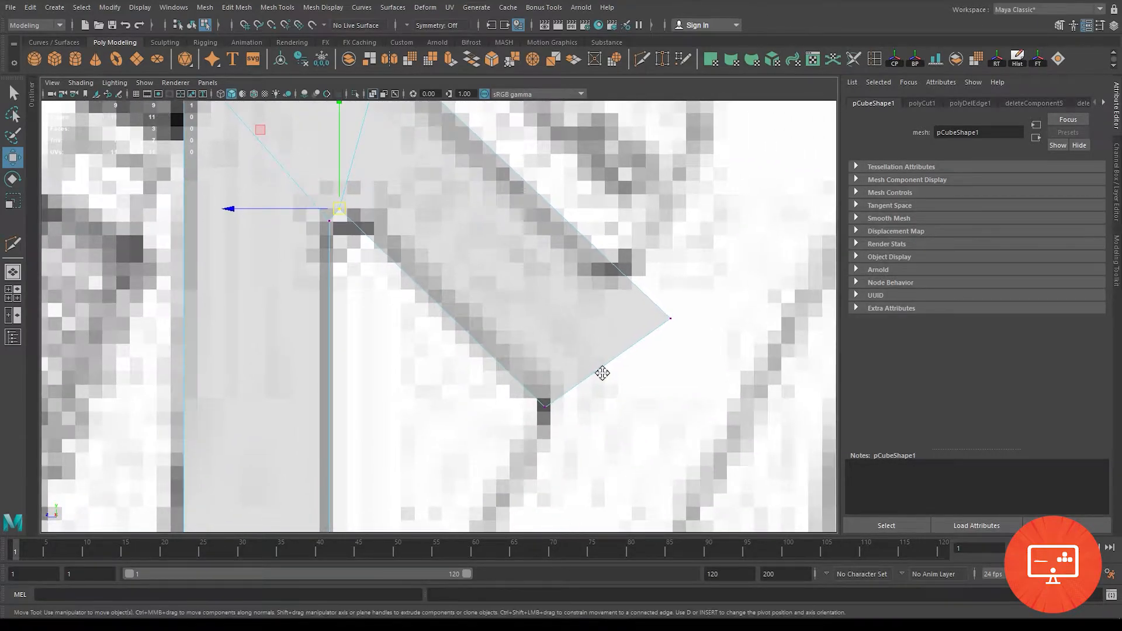
{"action": "middle_click_drag", "start_coordinate": [659, 303], "coordinate": [620, 297], "text": "alt"}
{"action": "left_click", "coordinate": [621, 314]}
{"action": "left_click_drag", "start_coordinate": [620, 314], "coordinate": [559, 269]}
{"action": "middle_click_drag", "start_coordinate": [562, 267], "coordinate": [535, 257], "text": "alt"}
Step: Extrude the diagonal section's end edge to the front outline and fit the two new vertices to the blueprint
{"action": "right_click_drag", "start_coordinate": [507, 286], "coordinate": [505, 254]}
{"action": "left_click", "coordinate": [510, 321]}
{"action": "left_click_drag", "start_coordinate": [506, 324], "coordinate": [658, 436], "text": "shift"}
{"action": "right_click_drag", "start_coordinate": [667, 411], "coordinate": [576, 288]}
{"action": "middle_click_drag", "start_coordinate": [660, 470], "coordinate": [583, 376], "text": "alt"}
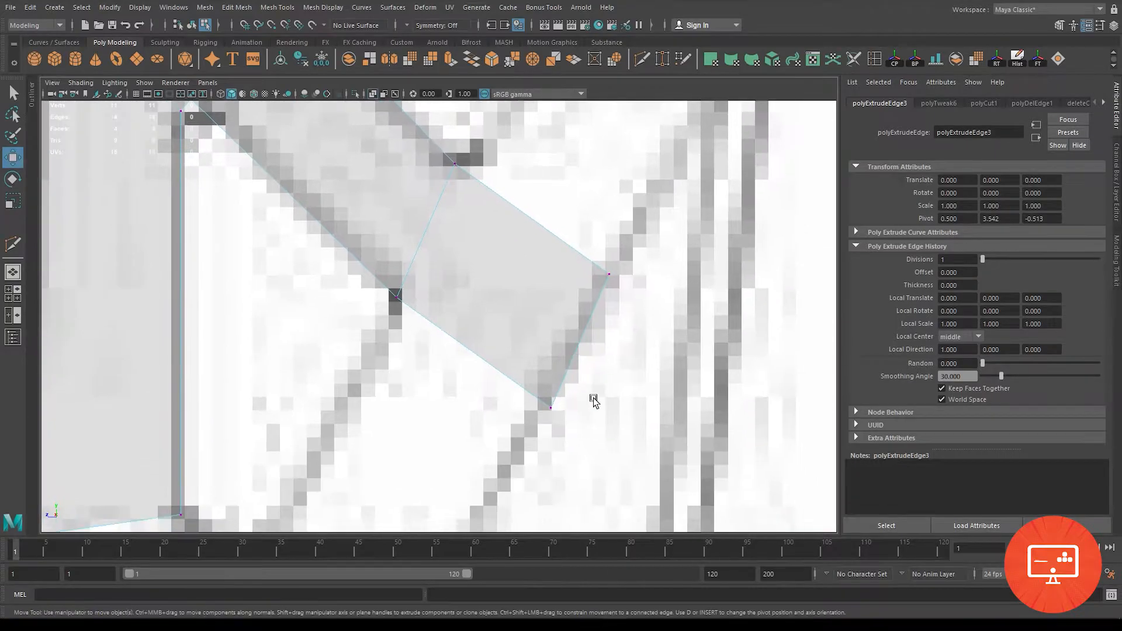
{"action": "left_click", "coordinate": [551, 408]}
{"action": "left_click_drag", "start_coordinate": [551, 408], "coordinate": [543, 407]}
{"action": "left_click", "coordinate": [609, 274]}
{"action": "left_click_drag", "start_coordinate": [610, 274], "coordinate": [612, 276]}
Step: Extrude the lower side edge of the new end face down along the slanted lower tube to the cutout's bottom corner
{"action": "scroll", "coordinate": [598, 314], "scroll_direction": "down", "scroll_amount": 3}
{"action": "middle_click_drag", "start_coordinate": [481, 347], "coordinate": [542, 266], "text": "alt"}
{"action": "right_click", "coordinate": [500, 264]}
{"action": "right_click_drag", "start_coordinate": [493, 237], "coordinate": [493, 211]}
{"action": "left_click", "coordinate": [540, 275]}
{"action": "left_click_drag", "start_coordinate": [541, 275], "coordinate": [430, 450], "text": "shift"}
{"action": "middle_click_drag", "start_coordinate": [439, 451], "coordinate": [556, 356], "text": "alt"}
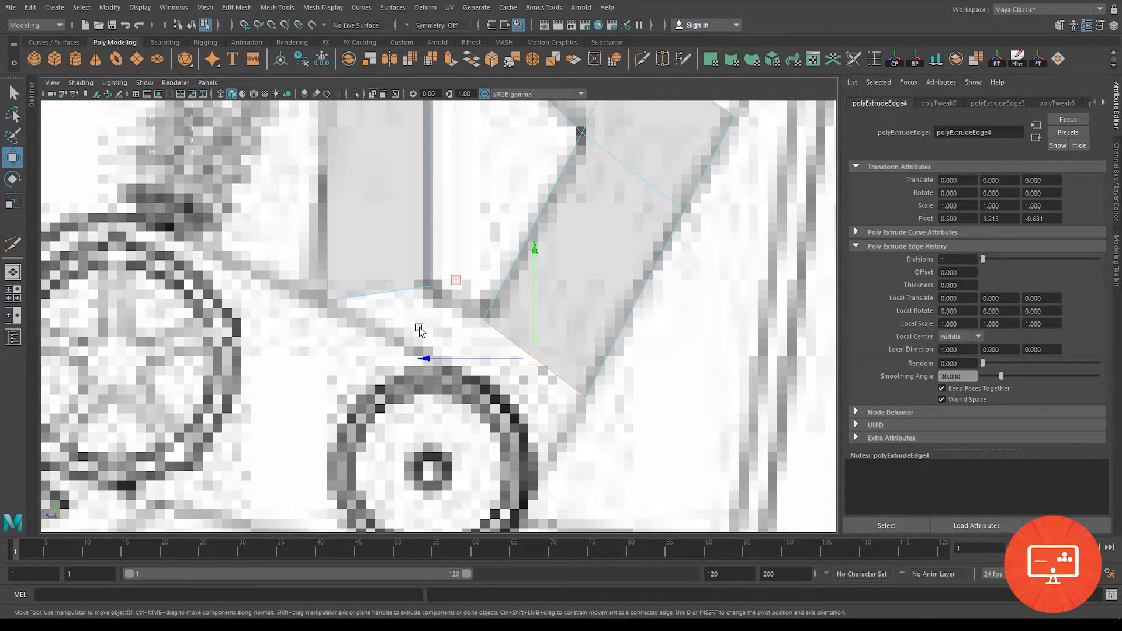
Step: Raise the outer bottom vertex of the vertical section above the blueprint's lower outline
{"action": "scroll", "coordinate": [420, 332], "scroll_direction": "up", "scroll_amount": 3}
{"action": "left_click", "coordinate": [356, 285]}
{"action": "right_click_drag", "start_coordinate": [348, 306], "coordinate": [276, 263]}
{"action": "left_click", "coordinate": [275, 295]}
{"action": "left_click_drag", "start_coordinate": [278, 301], "coordinate": [279, 273]}
{"action": "key", "text": "ctrl+z"}
{"action": "left_click_drag", "start_coordinate": [272, 199], "coordinate": [274, 173]}
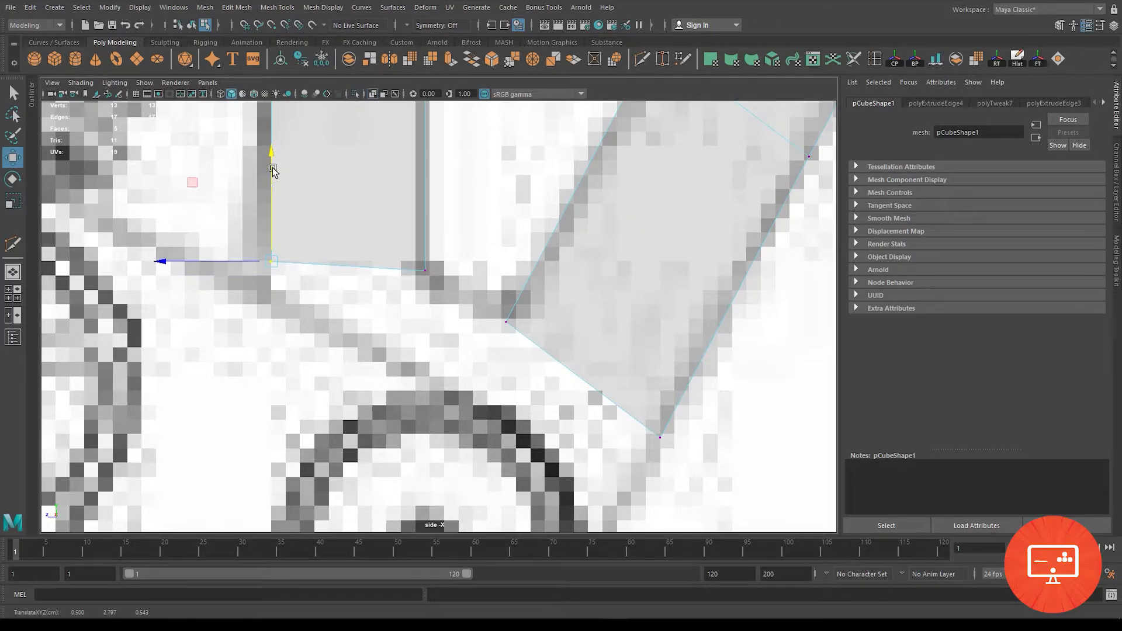
Step: Extrude the vertical section's bottom edge downward and align the two new vertices with the sloping lower outline
{"action": "left_click", "coordinate": [355, 266]}
{"action": "left_click_drag", "start_coordinate": [355, 267], "coordinate": [342, 317], "text": "shift"}
{"action": "right_click_drag", "start_coordinate": [286, 285], "coordinate": [247, 256]}
{"action": "left_click", "coordinate": [267, 308]}
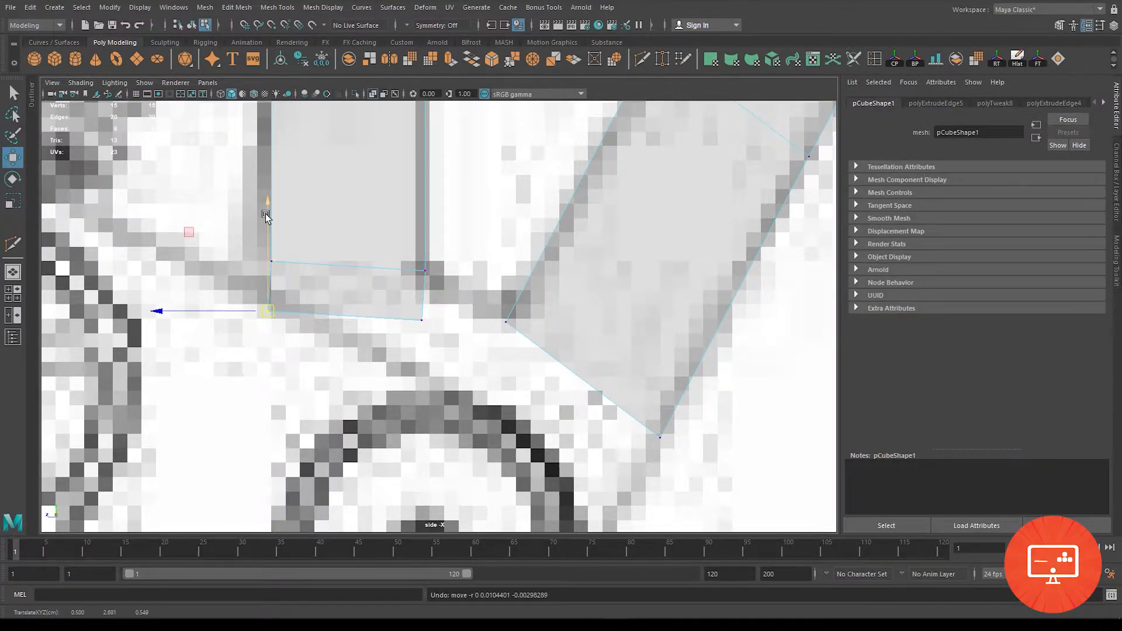
{"action": "left_click", "coordinate": [421, 320]}
{"action": "left_click_drag", "start_coordinate": [422, 213], "coordinate": [424, 252]}
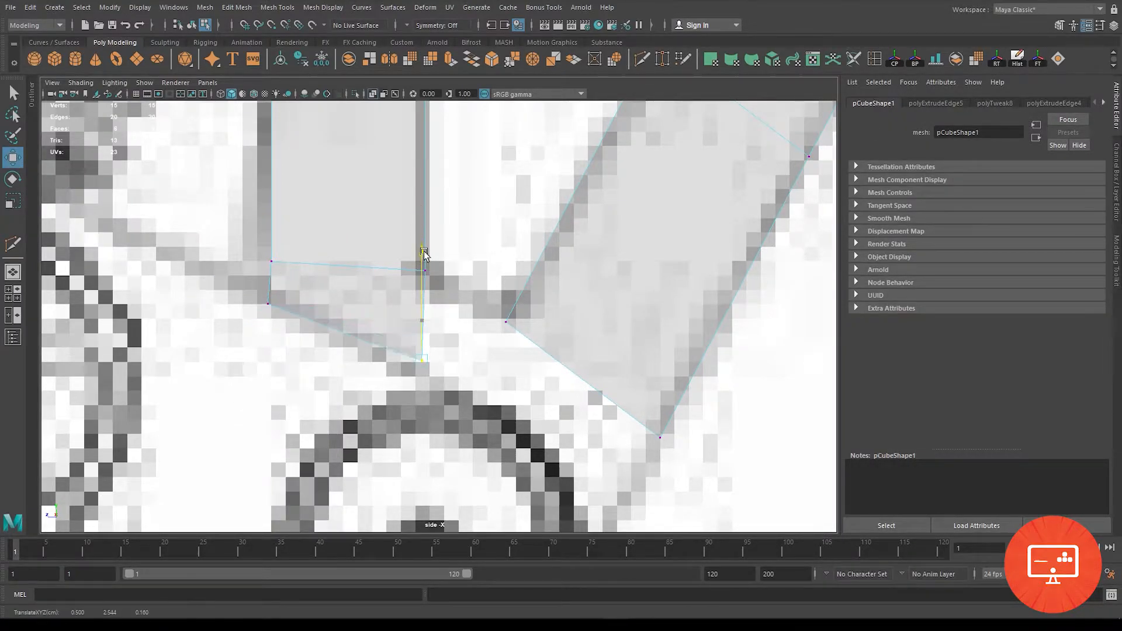
{"action": "middle_click_drag", "start_coordinate": [489, 356], "coordinate": [470, 349], "text": "alt"}
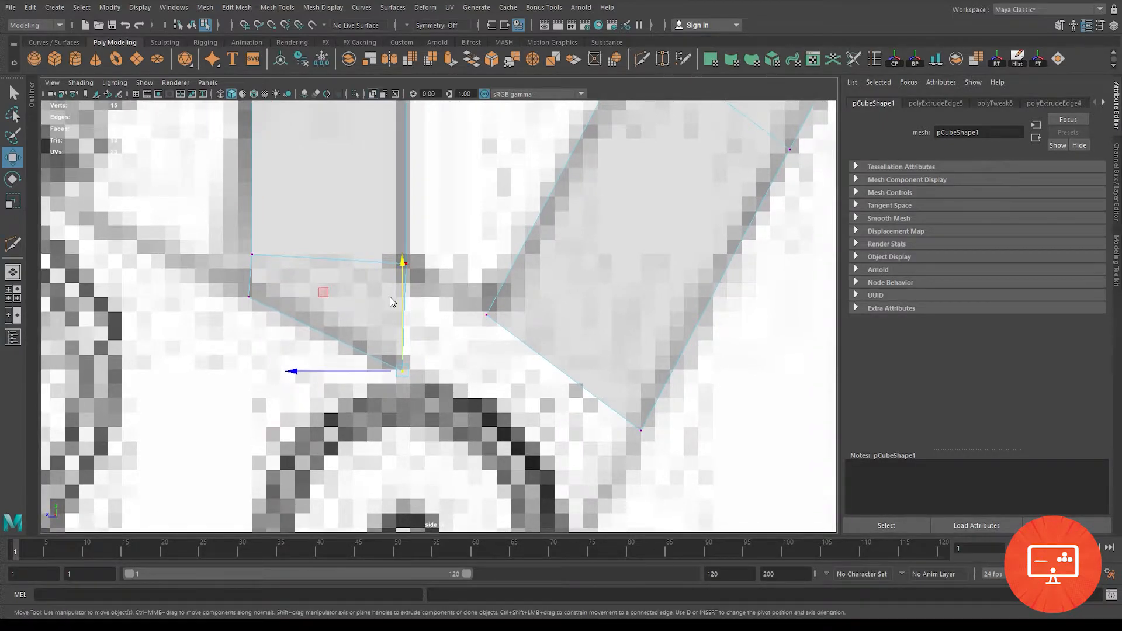
Step: Extrude the bottom strip's front edge beneath the slanted tube and snap its upper new vertex onto the tube's outer bottom corner
{"action": "left_click_drag", "start_coordinate": [402, 262], "coordinate": [614, 456], "text": "shift"}
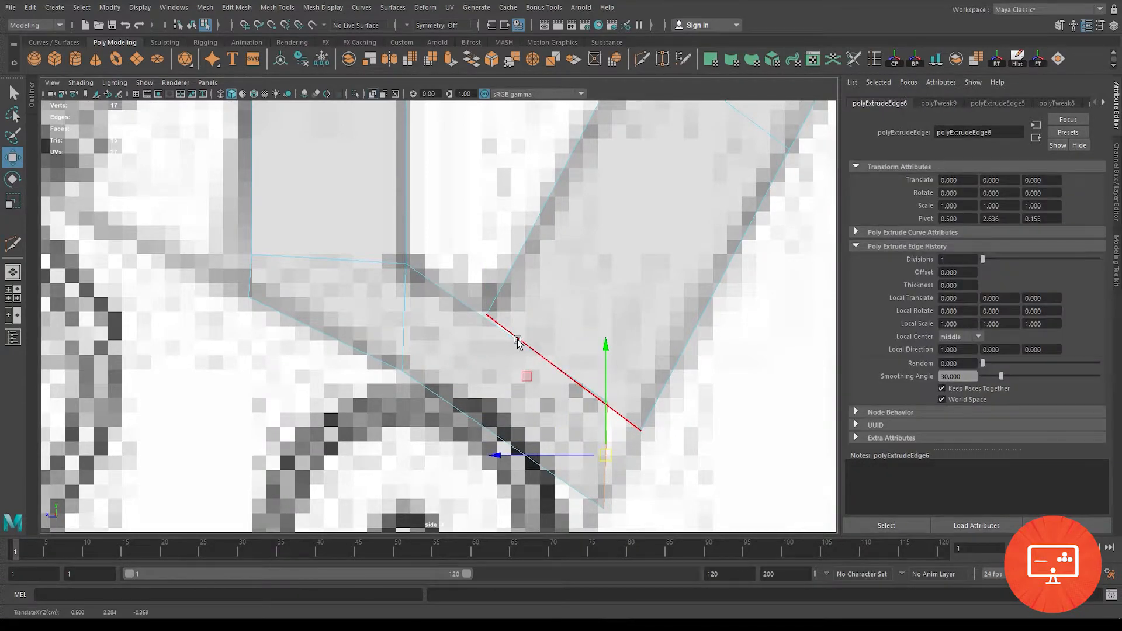
{"action": "right_click_drag", "start_coordinate": [551, 365], "coordinate": [495, 286]}
{"action": "left_click", "coordinate": [609, 405]}
{"action": "left_click_drag", "start_coordinate": [608, 404], "coordinate": [631, 426]}
{"action": "scroll", "coordinate": [509, 301], "scroll_direction": "up", "scroll_amount": 3}
{"action": "scroll", "coordinate": [508, 301], "scroll_direction": "down", "scroll_amount": 2}
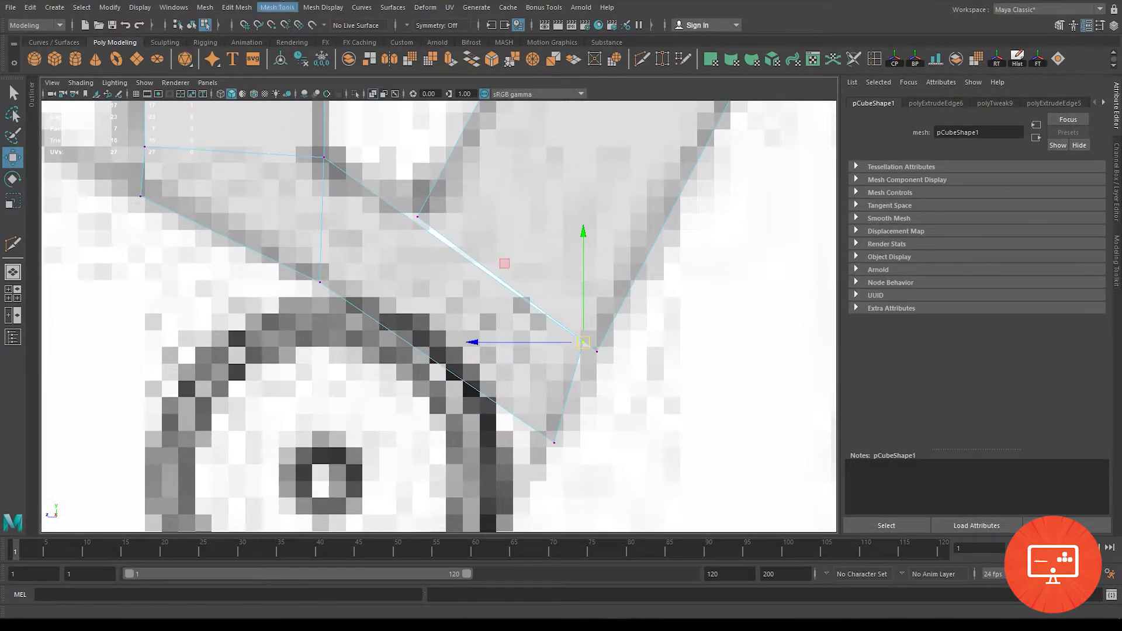
{"action": "key", "text": "v"}
{"action": "left_click_drag", "start_coordinate": [584, 343], "coordinate": [600, 362]}
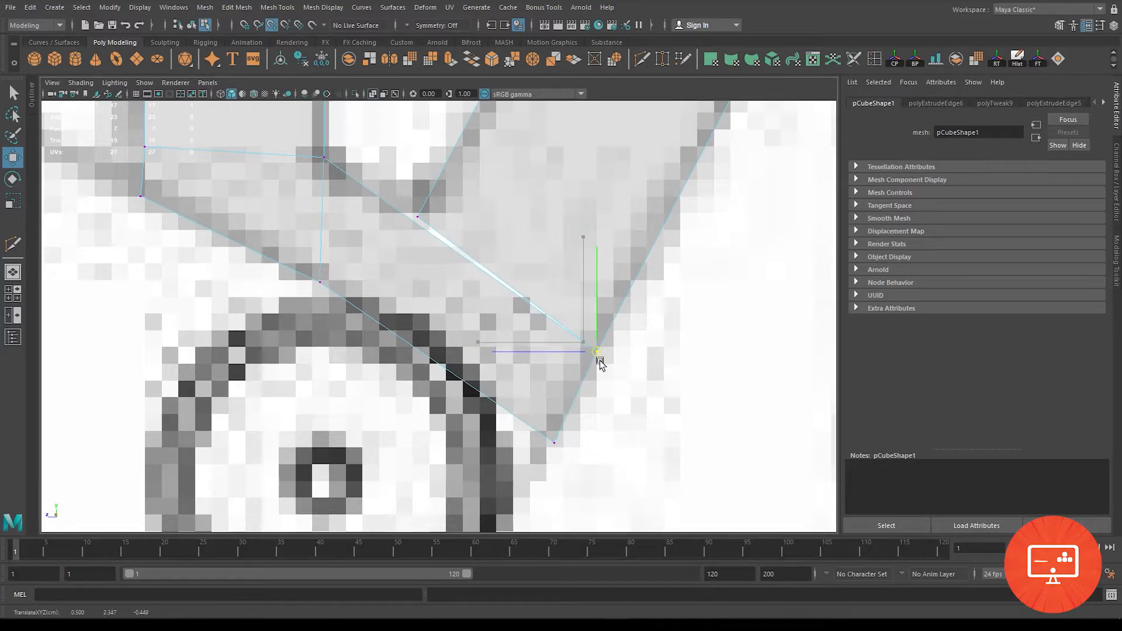
{"action": "middle_click_drag", "start_coordinate": [400, 198], "coordinate": [416, 241], "text": "alt"}
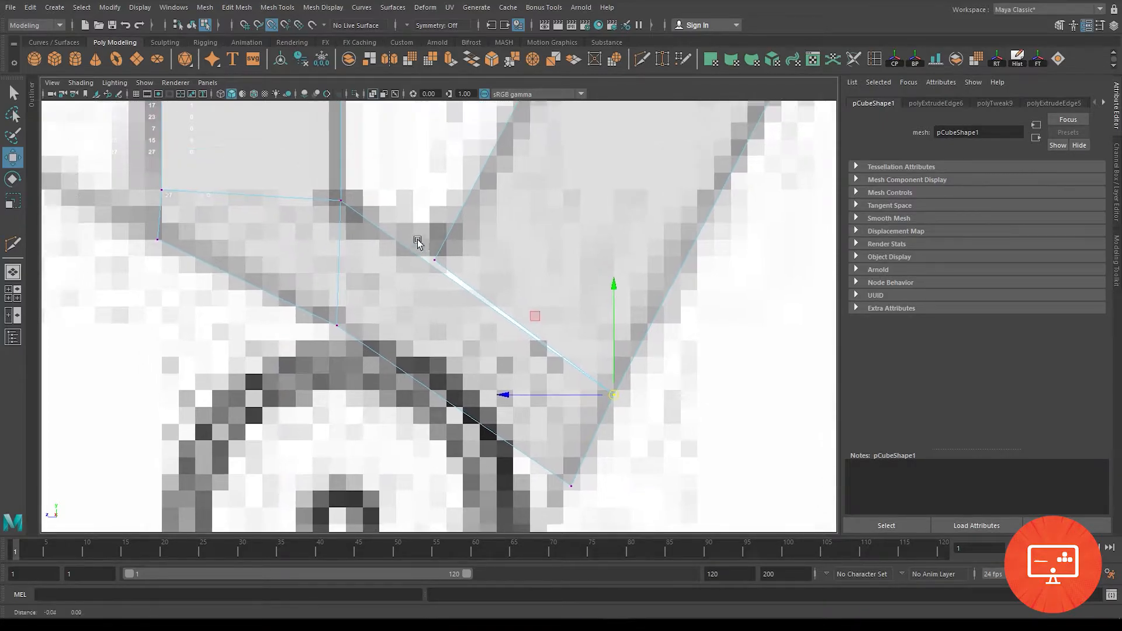
Step: Cut a cross edge through the bottom strip and snap its upper vertex onto the cutout's lower front corner
{"action": "left_click", "coordinate": [645, 63]}
{"action": "key", "text": "Return"}
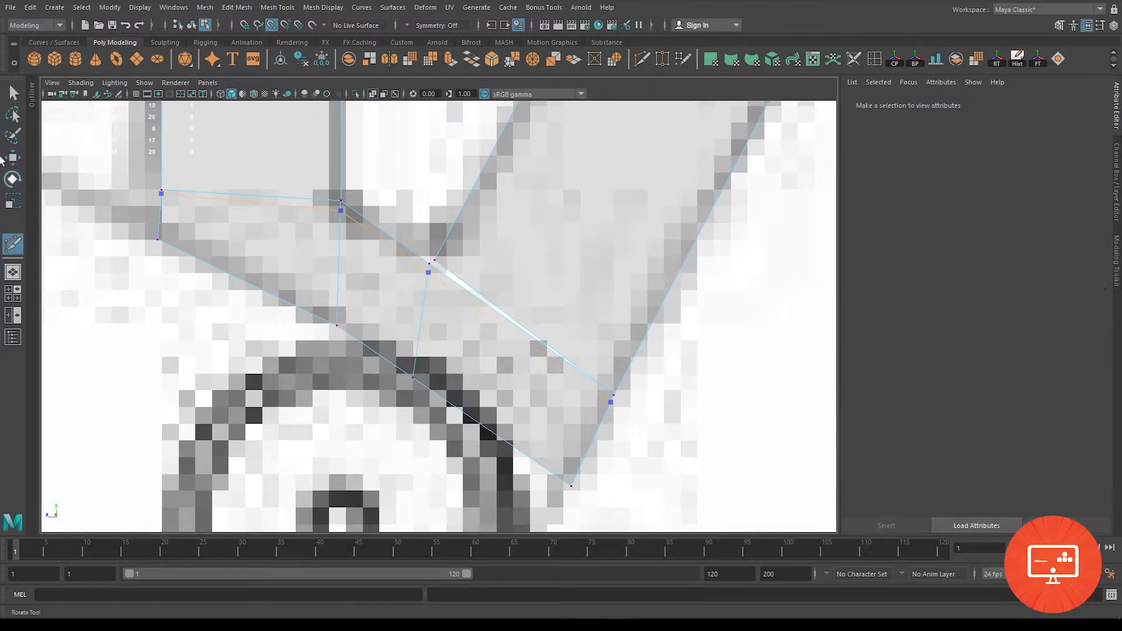
{"action": "left_click", "coordinate": [13, 157]}
{"action": "left_click", "coordinate": [433, 261]}
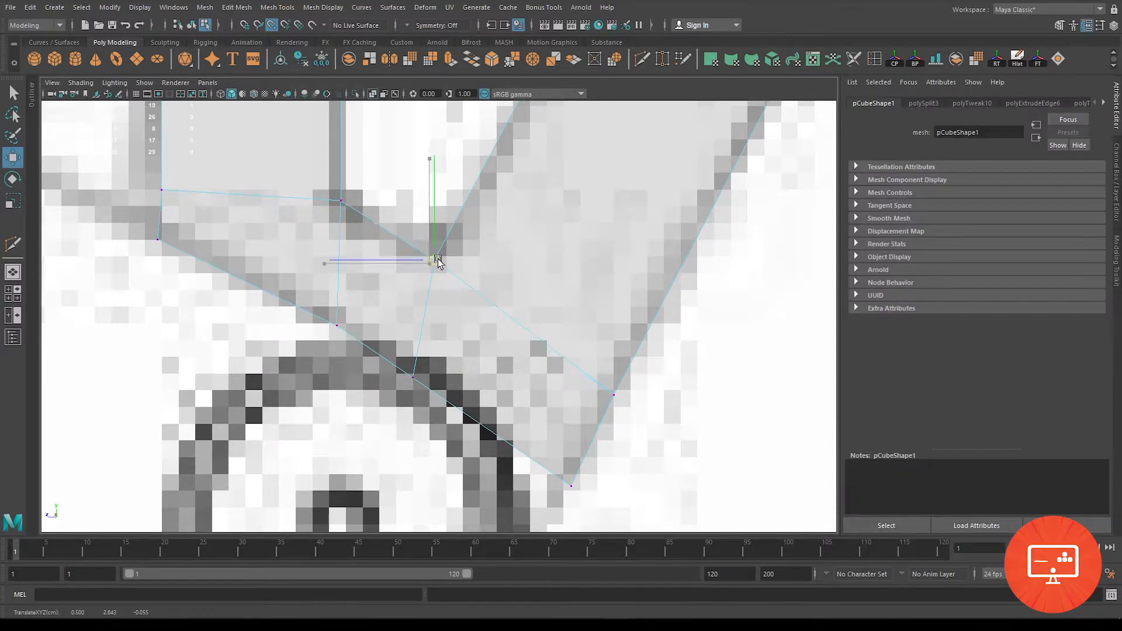
{"action": "left_click", "coordinate": [412, 364]}
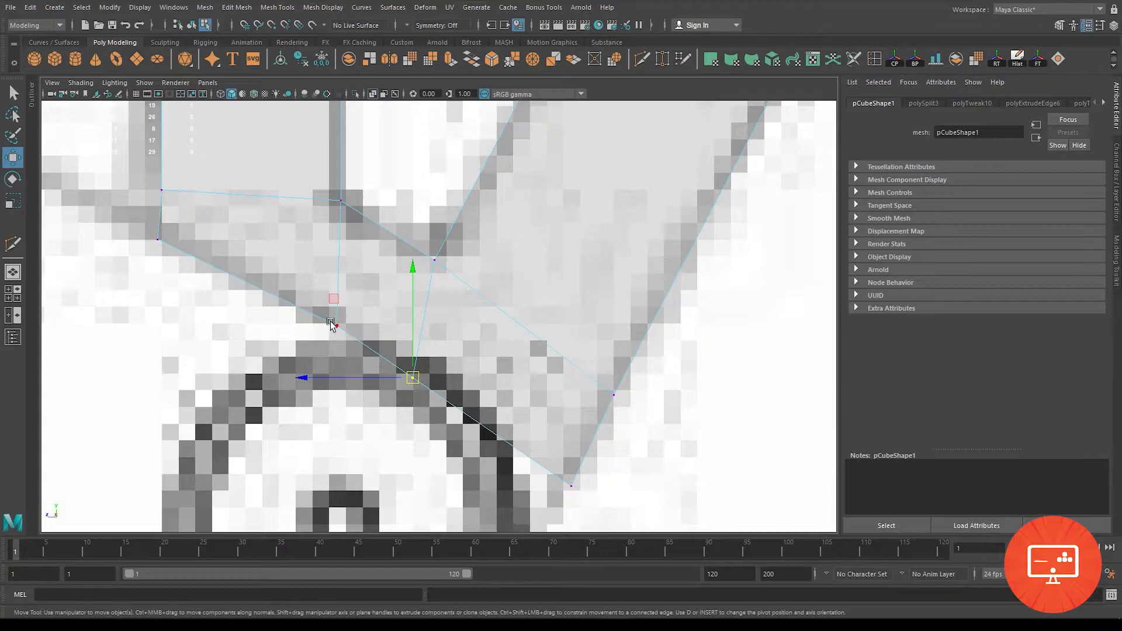
Step: Merge the overlapping vertices at both ends of the seam between the slanted tube and the bottom strip
{"action": "right_click", "coordinate": [429, 294]}
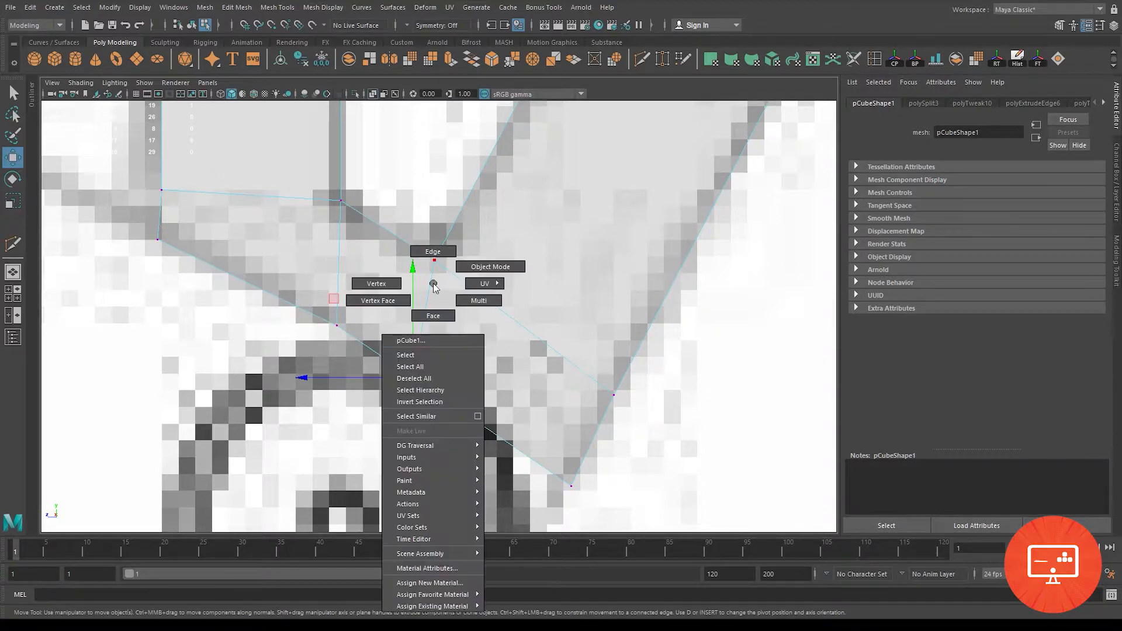
{"action": "left_click", "coordinate": [434, 259]}
{"action": "right_click_drag", "start_coordinate": [429, 187], "coordinate": [488, 169], "text": "shift"}
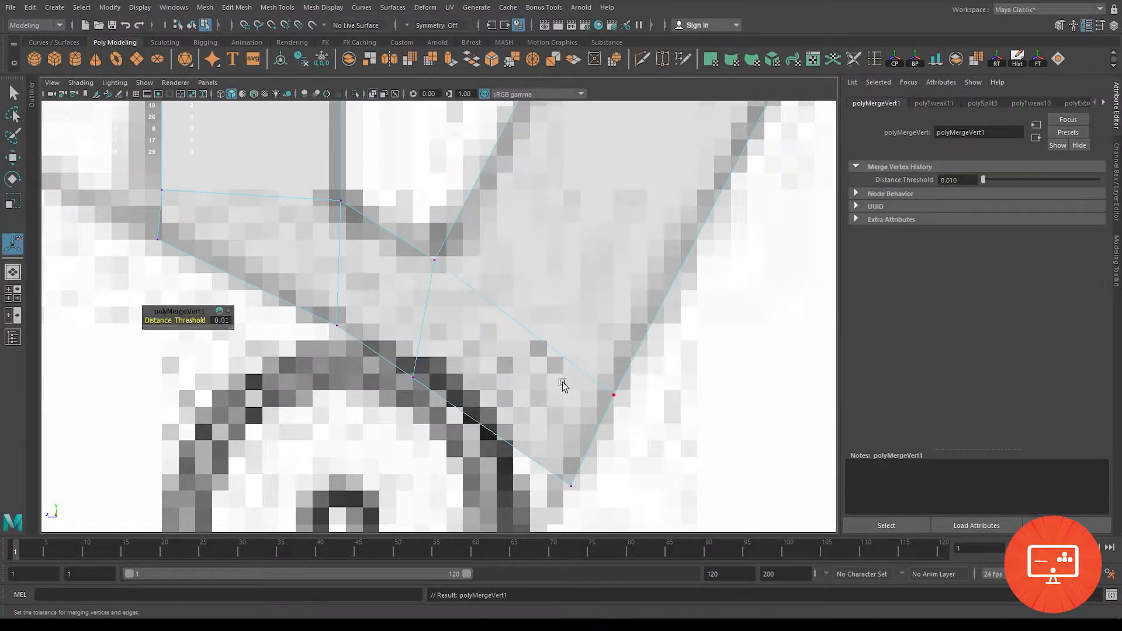
{"action": "key", "text": "g"}
Step: Extrude the upper edge of the diagonal section's end face up along the front outline to the head tube area
{"action": "mouse_move", "coordinate": [657, 430]}
{"action": "middle_mouse_down", "text": "alt"}
{"action": "mouse_move", "coordinate": [671, 391]}
{"action": "mouse_move", "coordinate": [661, 450]}
{"action": "middle_mouse_up", "text": "alt"}
{"action": "right_click_drag", "start_coordinate": [661, 450], "coordinate": [417, 353], "text": "alt"}
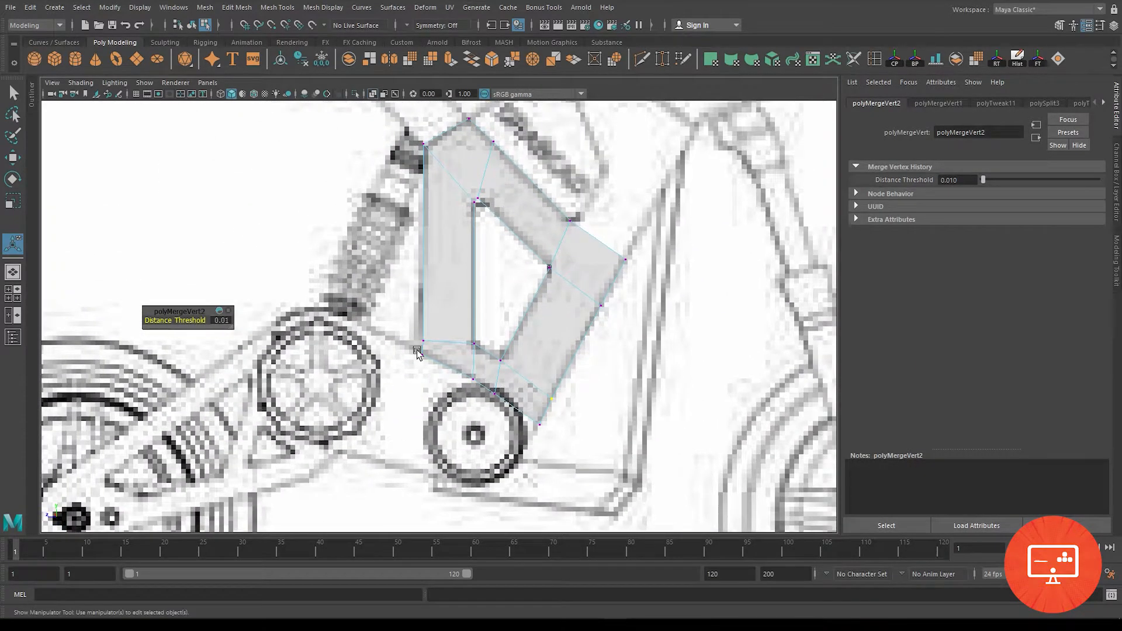
{"action": "middle_click_drag", "start_coordinate": [460, 342], "coordinate": [437, 343], "text": "alt"}
{"action": "right_click_drag", "start_coordinate": [436, 343], "coordinate": [576, 317], "text": "alt"}
{"action": "middle_click_drag", "start_coordinate": [576, 317], "coordinate": [488, 442], "text": "alt"}
{"action": "right_click_drag", "start_coordinate": [488, 442], "coordinate": [608, 301], "text": "alt"}
{"action": "left_click", "coordinate": [554, 363]}
{"action": "middle_click_drag", "start_coordinate": [553, 362], "coordinate": [475, 468], "text": "alt"}
{"action": "right_click_drag", "start_coordinate": [467, 399], "coordinate": [426, 466], "text": "alt"}
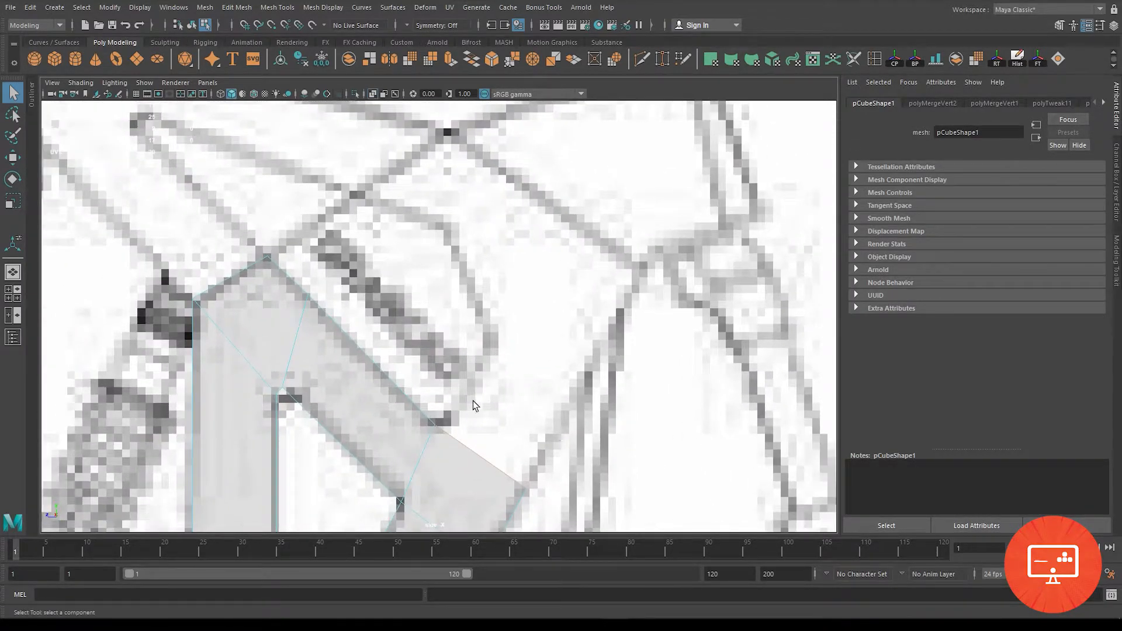
{"action": "key", "text": "ctrl+e"}
{"action": "left_click_drag", "start_coordinate": [467, 457], "coordinate": [611, 244]}
{"action": "middle_click_drag", "start_coordinate": [613, 245], "coordinate": [586, 278], "text": "alt"}
Step: Fit the new face's front upper vertex and the front vertex below it to the blueprint outline
{"action": "right_click_drag", "start_coordinate": [610, 286], "coordinate": [526, 280]}
{"action": "left_click", "coordinate": [629, 306]}
{"action": "left_click_drag", "start_coordinate": [629, 306], "coordinate": [619, 301]}
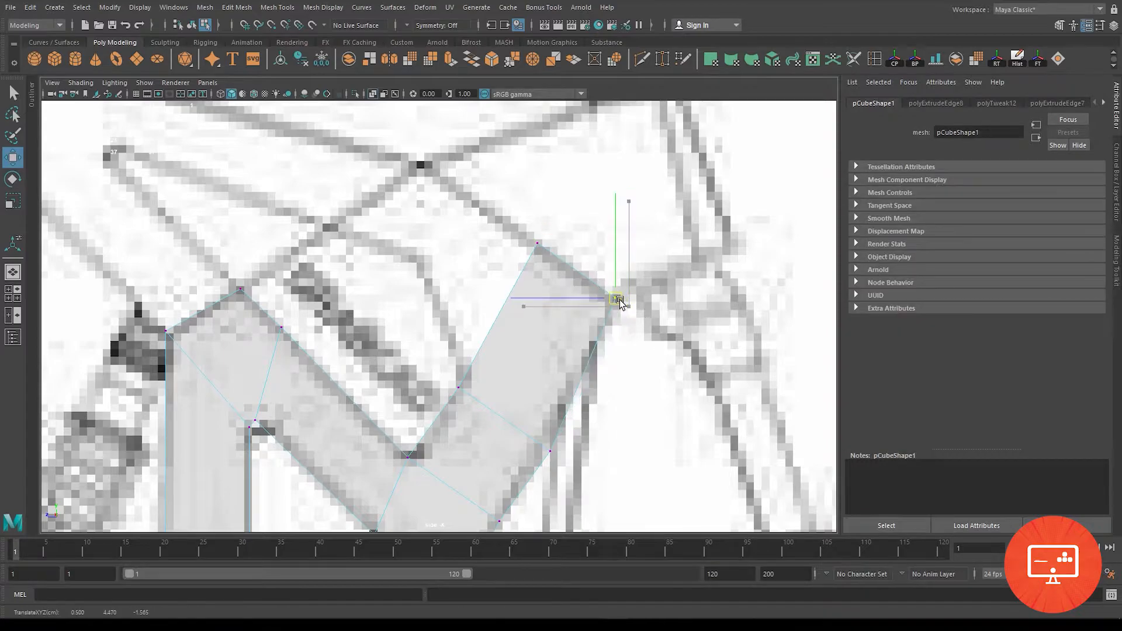
{"action": "left_click", "coordinate": [550, 451]}
{"action": "left_click_drag", "start_coordinate": [550, 452], "coordinate": [543, 449]}
Step: Extrude the front section's rear side edge up and backward, and move its top vertex down onto the upper outline
{"action": "right_click_drag", "start_coordinate": [489, 321], "coordinate": [504, 253]}
{"action": "left_click", "coordinate": [510, 289]}
{"action": "left_click_drag", "start_coordinate": [500, 311], "coordinate": [457, 184], "text": "shift"}
{"action": "middle_click_drag", "start_coordinate": [476, 177], "coordinate": [501, 306], "text": "alt"}
{"action": "right_click_drag", "start_coordinate": [507, 278], "coordinate": [468, 277]}
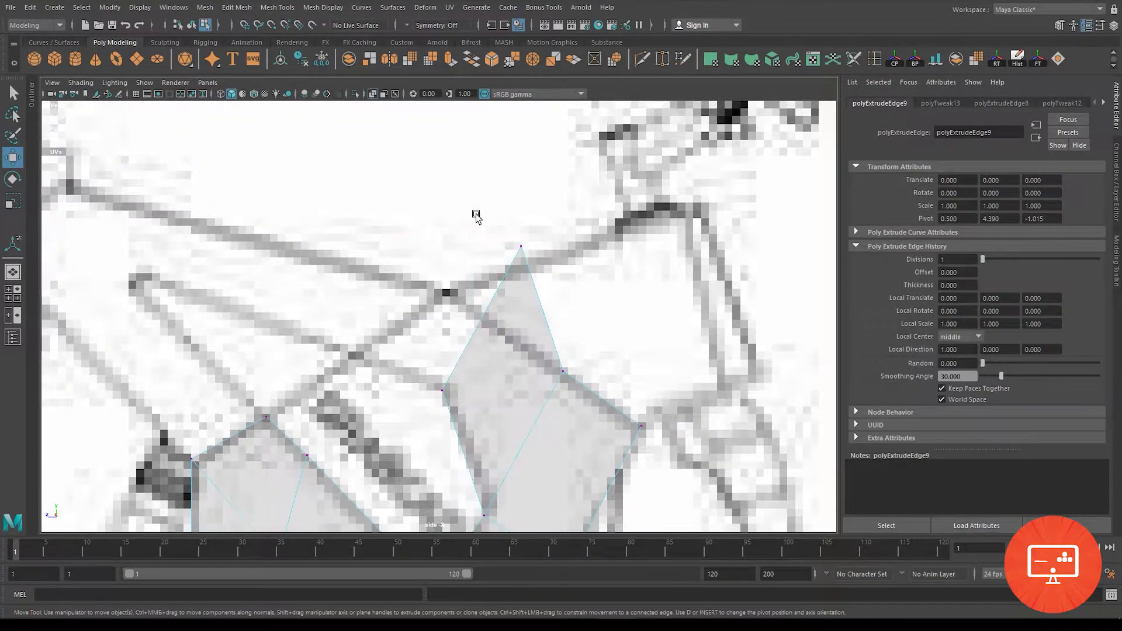
{"action": "left_click", "coordinate": [521, 246]}
{"action": "left_click_drag", "start_coordinate": [520, 246], "coordinate": [484, 315]}
{"action": "middle_click_drag", "start_coordinate": [475, 315], "coordinate": [550, 326], "text": "alt"}
Step: Extrude the new face's rear edge toward the top junction and move its upper vertex onto the junction point
{"action": "right_click_drag", "start_coordinate": [538, 286], "coordinate": [531, 255]}
{"action": "left_click_drag", "start_coordinate": [532, 363], "coordinate": [458, 316], "text": "shift"}
{"action": "right_click_drag", "start_coordinate": [458, 307], "coordinate": [411, 310]}
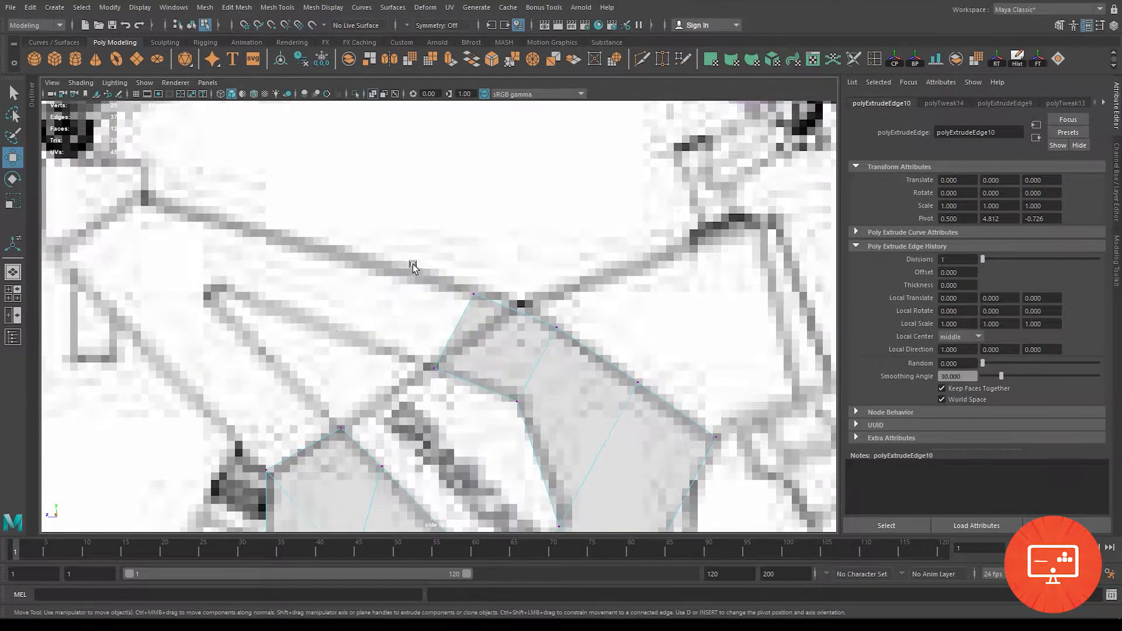
{"action": "left_click", "coordinate": [473, 294]}
{"action": "left_click_drag", "start_coordinate": [474, 294], "coordinate": [513, 306]}
{"action": "middle_click_drag", "start_coordinate": [494, 347], "coordinate": [492, 287], "text": "alt"}
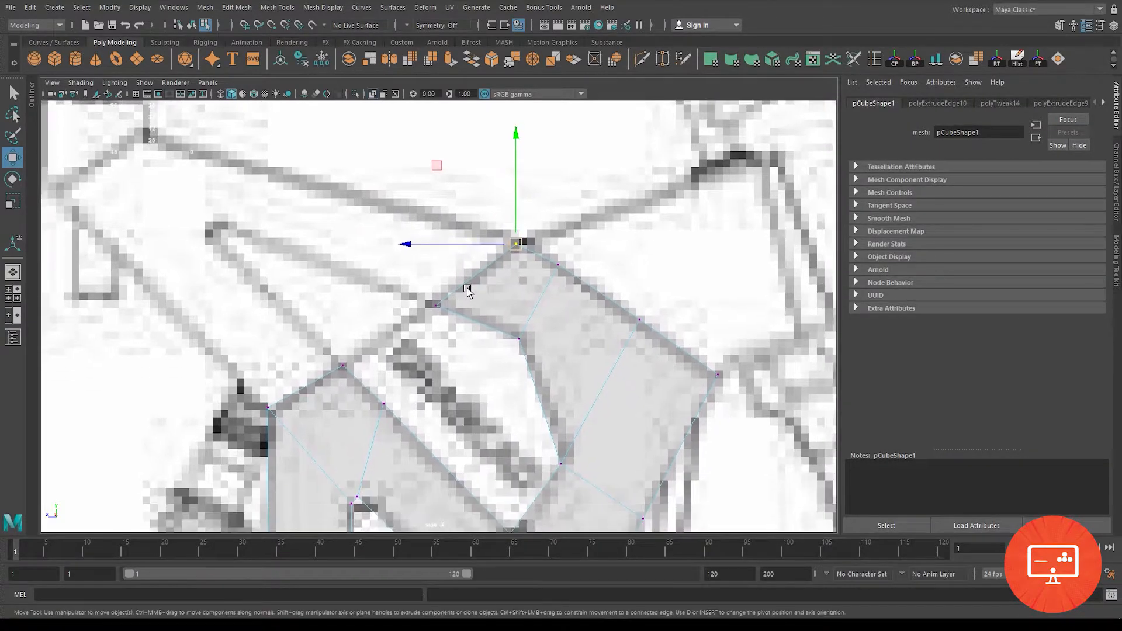
Step: Bridge the diagonal section's outer edge to the opposite inner edge, and bridge the remaining pair of edges above it
{"action": "right_click", "coordinate": [370, 374]}
{"action": "right_click_drag", "start_coordinate": [367, 375], "coordinate": [368, 257]}
{"action": "left_click", "coordinate": [439, 463]}
{"action": "left_click", "coordinate": [528, 371], "text": "shift"}
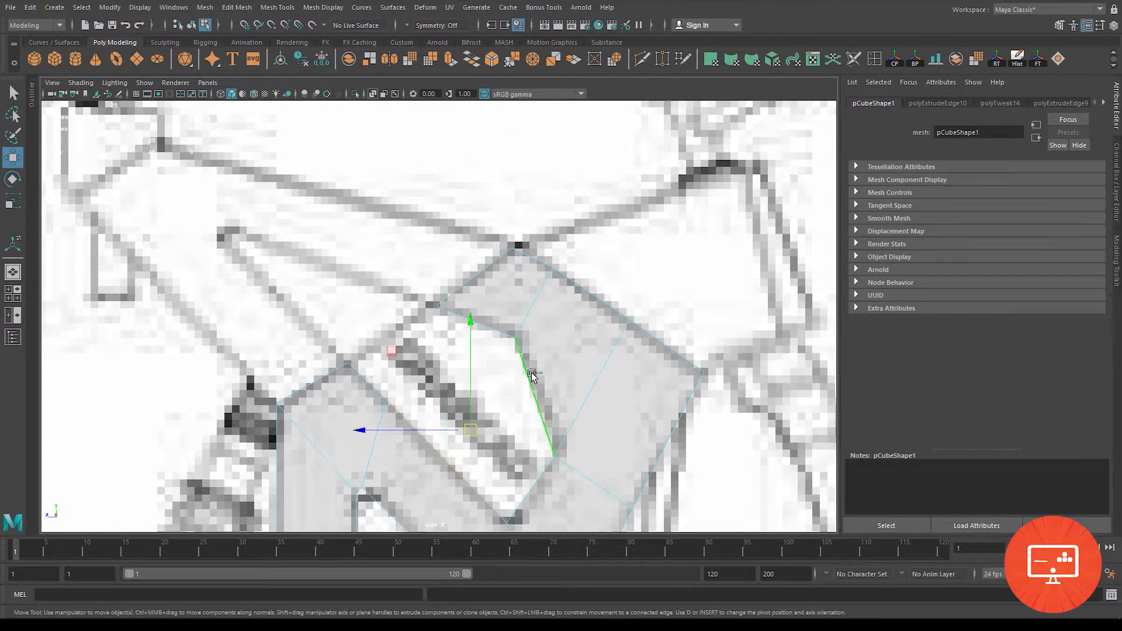
{"action": "left_click", "coordinate": [472, 59]}
{"action": "left_click", "coordinate": [463, 318]}
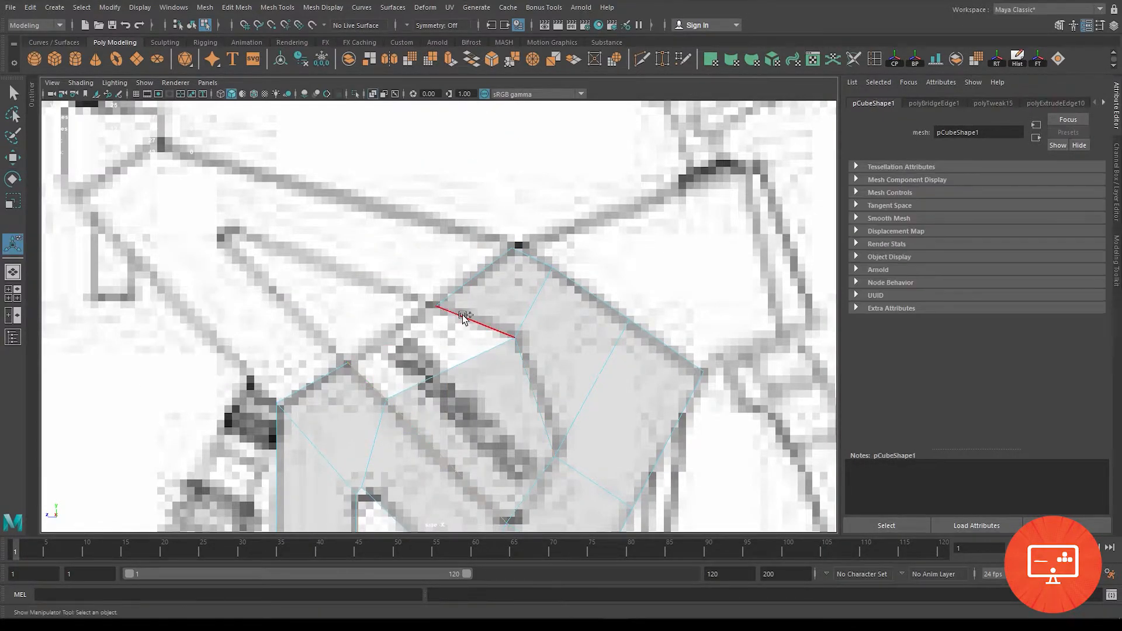
{"action": "left_click", "coordinate": [410, 328], "text": "shift"}
{"action": "key", "text": "g"}
Step: Extrude the three border edges between the rear corner and the top junction up and backward
{"action": "left_click", "coordinate": [494, 246]}
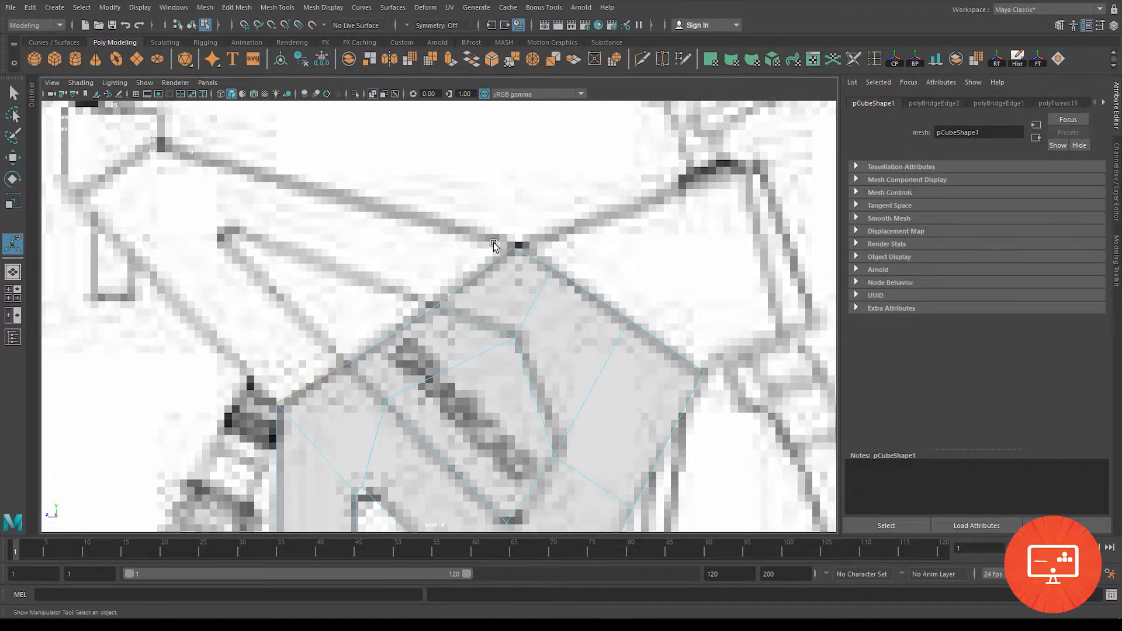
{"action": "left_click", "coordinate": [13, 157]}
{"action": "middle_click_drag", "start_coordinate": [398, 327], "coordinate": [517, 364], "text": "alt"}
{"action": "left_click_drag", "start_coordinate": [513, 359], "coordinate": [426, 278], "text": "shift"}
Step: Move the extruded border vertices onto the slot's upper line, the top tube outline and the rear outline
{"action": "right_click_drag", "start_coordinate": [490, 249], "coordinate": [433, 250]}
{"action": "left_click", "coordinate": [464, 256]}
{"action": "left_click_drag", "start_coordinate": [461, 260], "coordinate": [405, 288]}
{"action": "left_click", "coordinate": [539, 198]}
{"action": "left_click_drag", "start_coordinate": [538, 197], "coordinate": [418, 218]}
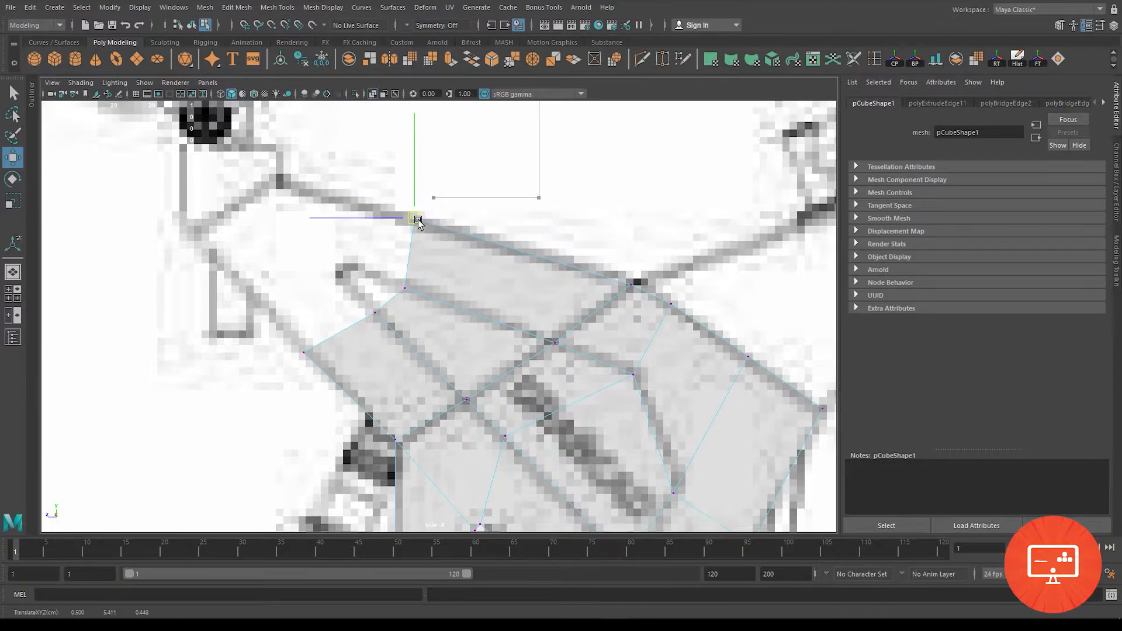
{"action": "left_click_drag", "start_coordinate": [284, 322], "coordinate": [263, 311]}
Step: Extrude the short edge across the narrow slot backward and fit its two new vertices to the slot's tip
{"action": "right_click_drag", "start_coordinate": [367, 281], "coordinate": [508, 391], "text": "alt"}
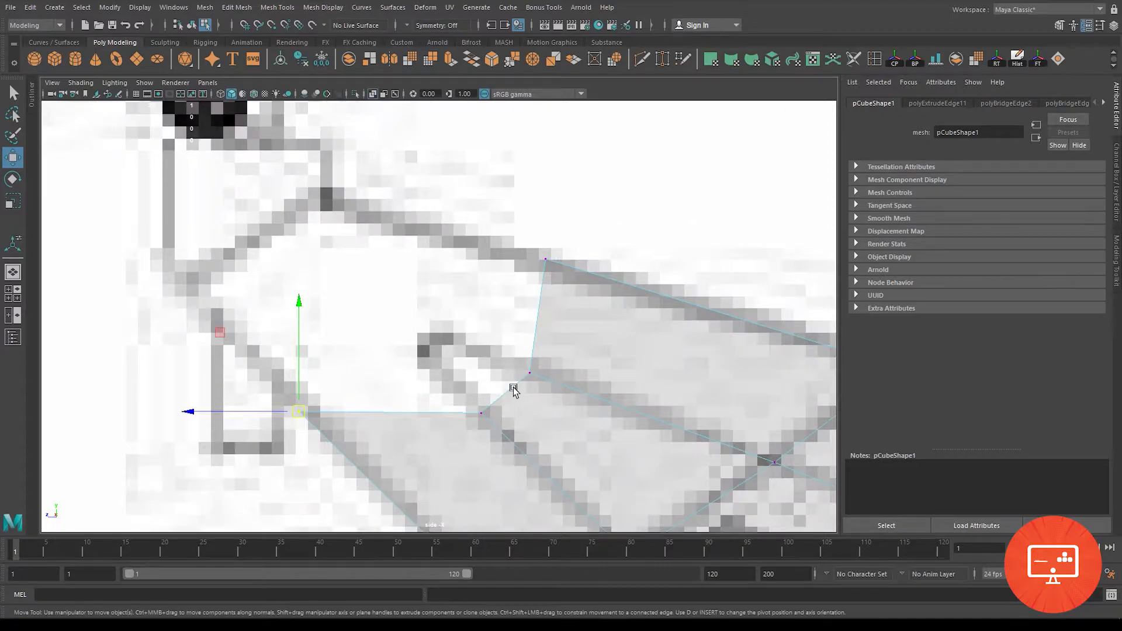
{"action": "right_click_drag", "start_coordinate": [506, 285], "coordinate": [478, 248]}
{"action": "left_click", "coordinate": [507, 391]}
{"action": "left_click_drag", "start_coordinate": [508, 393], "coordinate": [425, 336], "text": "shift"}
{"action": "right_click_drag", "start_coordinate": [409, 361], "coordinate": [351, 287]}
{"action": "left_click", "coordinate": [398, 354]}
{"action": "left_click_drag", "start_coordinate": [398, 349], "coordinate": [420, 350]}
{"action": "left_click", "coordinate": [444, 312]}
{"action": "left_click_drag", "start_coordinate": [444, 312], "coordinate": [433, 335]}
{"action": "middle_click_drag", "start_coordinate": [491, 373], "coordinate": [481, 335], "text": "alt"}
Step: Extrude the slot tip's upper side edge to the top outline and its lower side edge to the rear outline
{"action": "right_click_drag", "start_coordinate": [466, 309], "coordinate": [459, 240]}
{"action": "right_click_drag", "start_coordinate": [458, 286], "coordinate": [459, 220]}
{"action": "left_click", "coordinate": [471, 315]}
{"action": "left_click_drag", "start_coordinate": [471, 316], "coordinate": [486, 203], "text": "shift"}
{"action": "left_click", "coordinate": [437, 346]}
{"action": "left_click_drag", "start_coordinate": [439, 345], "coordinate": [252, 345], "text": "shift"}
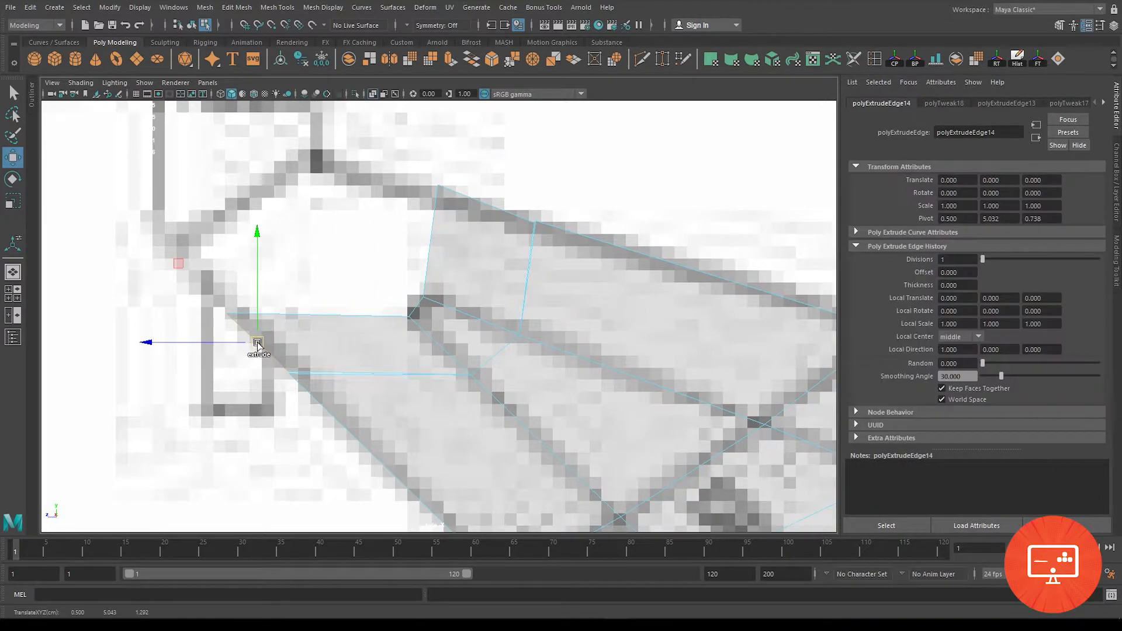
Step: Extrude the upper edge of the rear face up to the top outline and turn on snapping to points
{"action": "left_click", "coordinate": [313, 313]}
{"action": "left_click_drag", "start_coordinate": [313, 316], "coordinate": [343, 182], "text": "shift"}
{"action": "right_click_drag", "start_coordinate": [286, 214], "coordinate": [245, 212]}
{"action": "left_click", "coordinate": [416, 275]}
{"action": "left_click", "coordinate": [272, 26]}
{"action": "left_click_drag", "start_coordinate": [416, 275], "coordinate": [429, 314]}
{"action": "left_click", "coordinate": [423, 297]}
{"action": "left_click", "coordinate": [445, 328]}
{"action": "key", "text": "ctrl+z"}
{"action": "key", "text": "ctrl+z"}
{"action": "key", "text": "ctrl+z"}
{"action": "key", "text": "ctrl+z"}
{"action": "key", "text": "ctrl+z"}
{"action": "key", "text": "ctrl+z"}
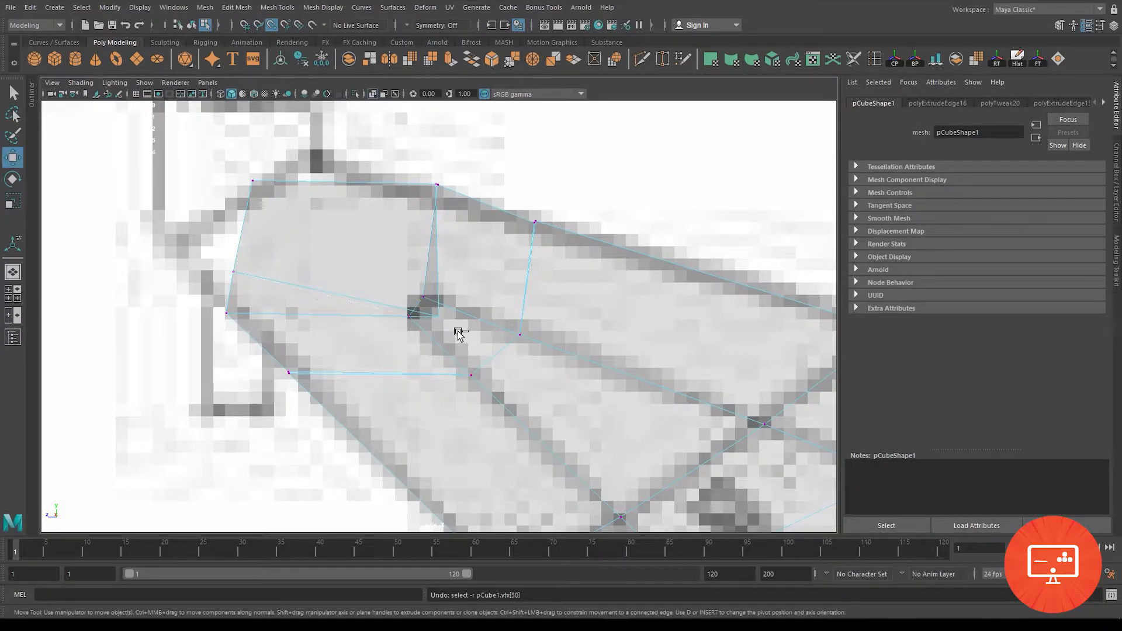
Step: Snap the loose vertices onto their matching corners and move the two rear end vertices onto the blueprint's rear and top corners
{"action": "left_click_drag", "start_coordinate": [415, 275], "coordinate": [425, 294]}
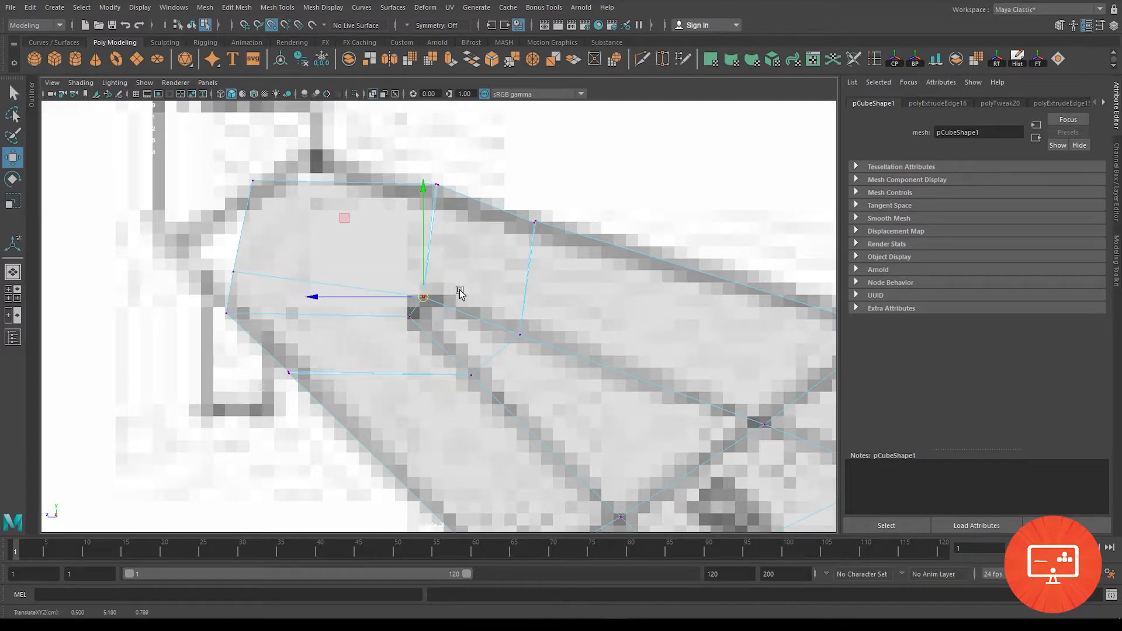
{"action": "left_click", "coordinate": [434, 184]}
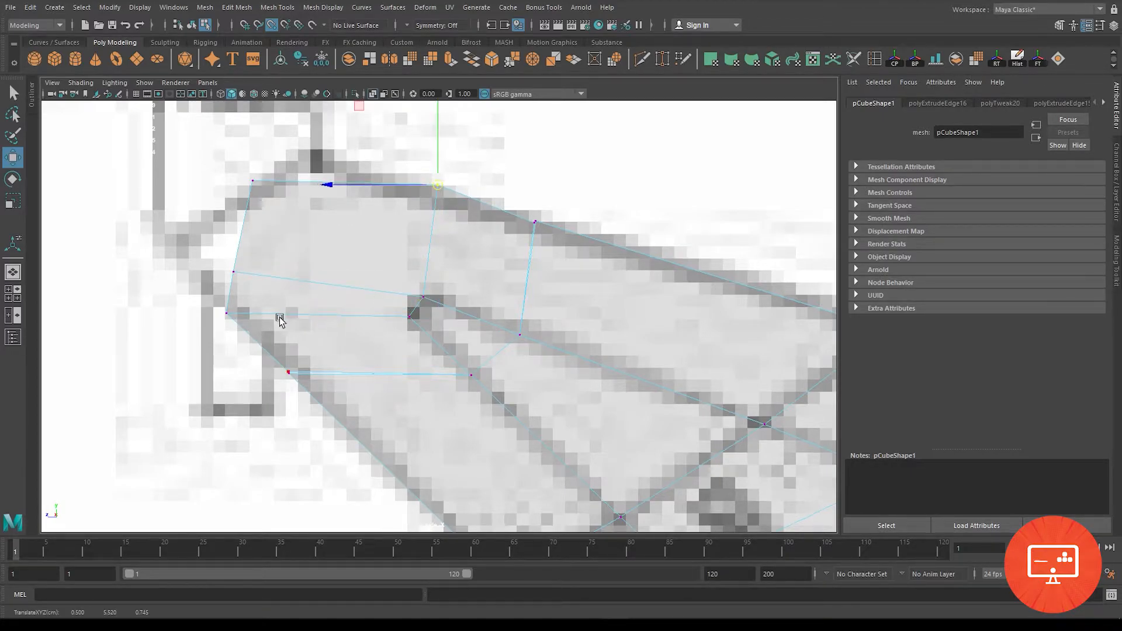
{"action": "left_click", "coordinate": [288, 372]}
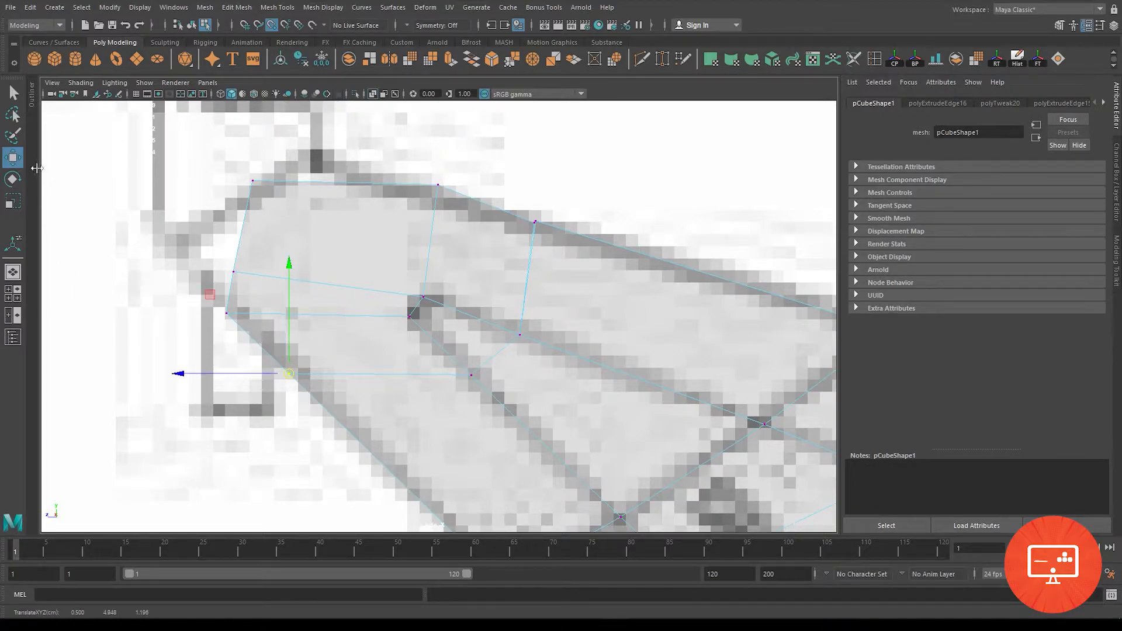
{"action": "left_click_drag", "start_coordinate": [234, 272], "coordinate": [175, 256]}
{"action": "left_click_drag", "start_coordinate": [252, 181], "coordinate": [316, 164]}
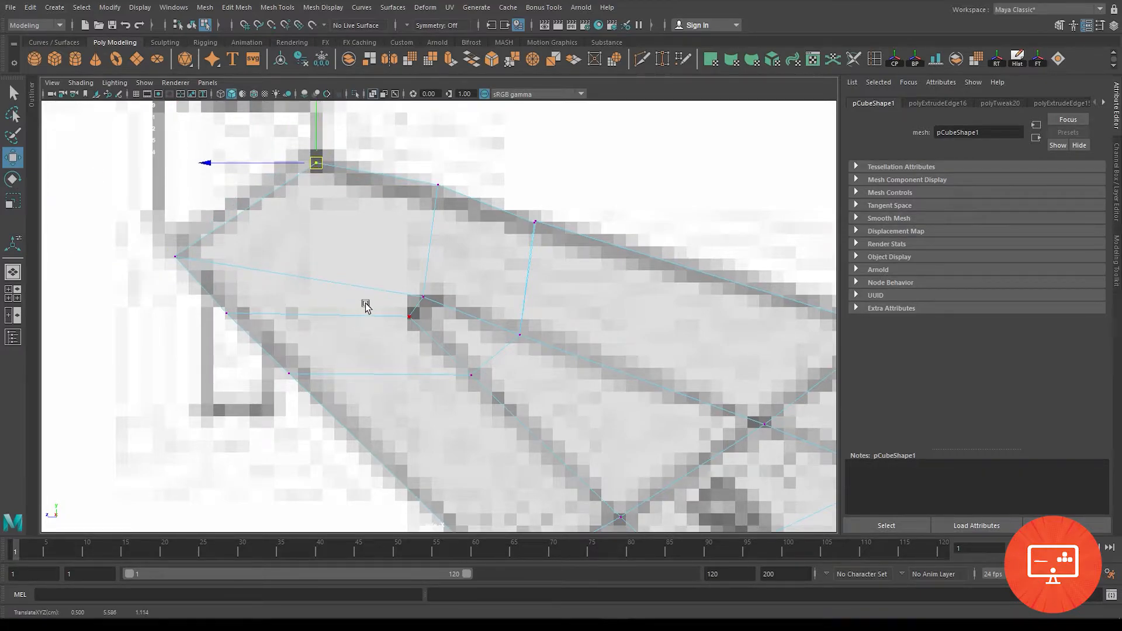
Step: Fit the two vertices beside the rear top corner onto the blueprint's top outline
{"action": "middle_click_drag", "start_coordinate": [440, 218], "coordinate": [439, 258], "text": "alt"}
{"action": "left_click", "coordinate": [438, 226]}
{"action": "left_click_drag", "start_coordinate": [437, 120], "coordinate": [440, 133]}
{"action": "scroll", "coordinate": [518, 239], "scroll_direction": "up", "scroll_amount": 4}
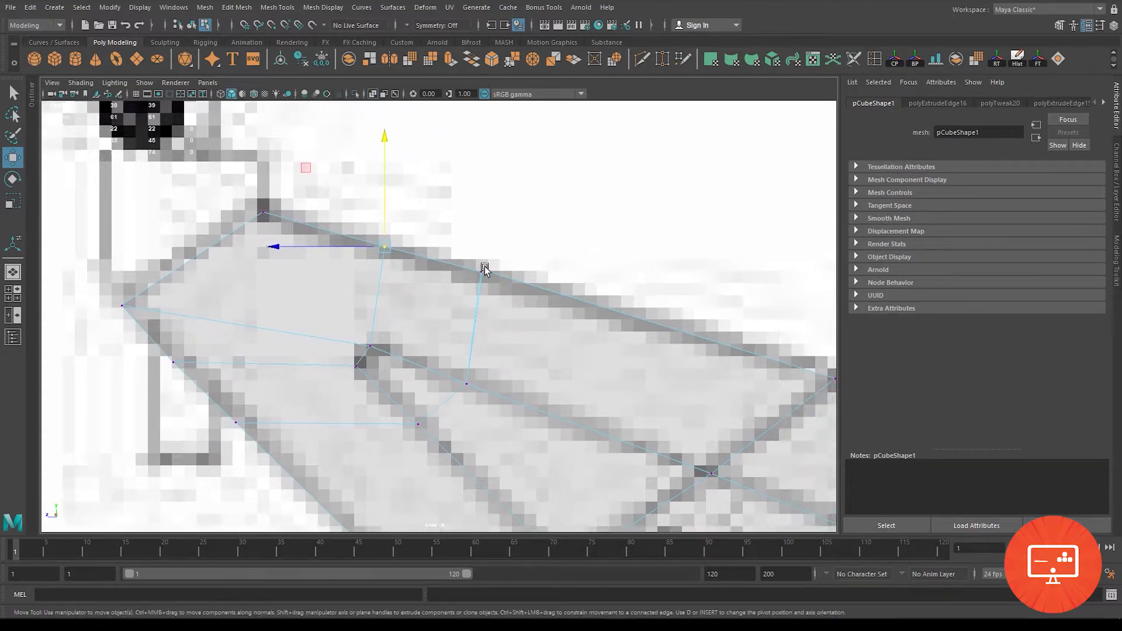
{"action": "left_click", "coordinate": [519, 232]}
{"action": "left_click", "coordinate": [271, 26]}
{"action": "scroll", "coordinate": [455, 285], "scroll_direction": "down", "scroll_amount": 8}
{"action": "scroll", "coordinate": [455, 284], "scroll_direction": "down", "scroll_amount": 1}
{"action": "left_click", "coordinate": [270, 30]}
Step: Merge the overlapping vertices at the frame's rear end with a distance threshold of 0.01
{"action": "right_click_drag", "start_coordinate": [411, 283], "coordinate": [353, 283]}
{"action": "left_click_drag", "start_coordinate": [246, 193], "coordinate": [512, 433]}
{"action": "right_click", "coordinate": [386, 326], "text": "shift"}
{"action": "right_click_drag", "start_coordinate": [385, 326], "coordinate": [434, 231], "text": "shift"}
{"action": "key", "text": "ctrl+z"}
{"action": "right_click", "coordinate": [386, 301], "text": "shift"}
{"action": "right_click_drag", "start_coordinate": [386, 304], "coordinate": [430, 248], "text": "shift"}
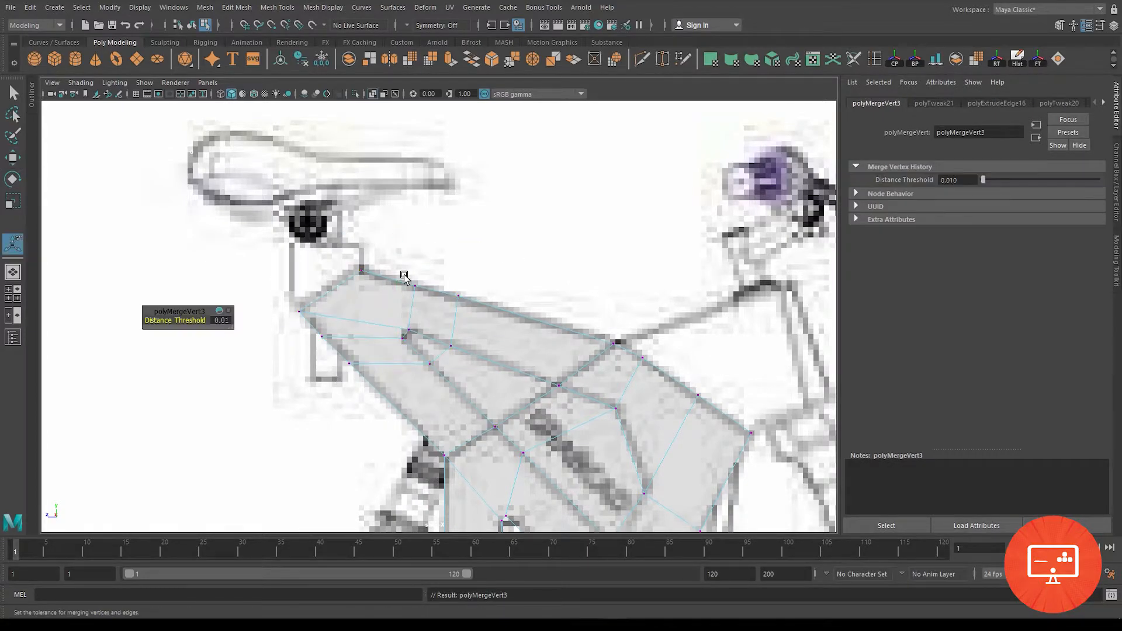
{"action": "scroll", "coordinate": [388, 288], "scroll_direction": "up", "scroll_amount": 5}
{"action": "scroll", "coordinate": [419, 343], "scroll_direction": "up", "scroll_amount": 1}
{"action": "left_click", "coordinate": [333, 326]}
{"action": "key", "text": "w"}
{"action": "left_click", "coordinate": [341, 329]}
{"action": "key", "text": "ctrl+z"}
Step: Adjust the vertices along the frame's upper front edge so they are spaced more evenly on the blueprint line
{"action": "middle_click_drag", "start_coordinate": [691, 369], "coordinate": [618, 350], "text": "alt"}
{"action": "right_click_drag", "start_coordinate": [701, 324], "coordinate": [719, 351], "text": "alt"}
{"action": "middle_click_drag", "start_coordinate": [754, 471], "coordinate": [578, 514], "text": "alt"}
{"action": "left_click", "coordinate": [365, 276]}
{"action": "left_click_drag", "start_coordinate": [366, 276], "coordinate": [365, 281]}
{"action": "middle_click_drag", "start_coordinate": [767, 396], "coordinate": [506, 332], "text": "alt"}
{"action": "right_click_drag", "start_coordinate": [506, 332], "coordinate": [543, 401], "text": "alt"}
{"action": "middle_click_drag", "start_coordinate": [563, 375], "coordinate": [430, 347], "text": "alt"}
{"action": "left_click", "coordinate": [331, 309]}
{"action": "left_click_drag", "start_coordinate": [337, 311], "coordinate": [477, 414]}
Step: Extrude the three edges of the frame's upper front side toward the head tube
{"action": "right_click_drag", "start_coordinate": [356, 283], "coordinate": [409, 265]}
{"action": "left_click", "coordinate": [330, 304]}
{"action": "left_click", "coordinate": [528, 446], "text": "shift"}
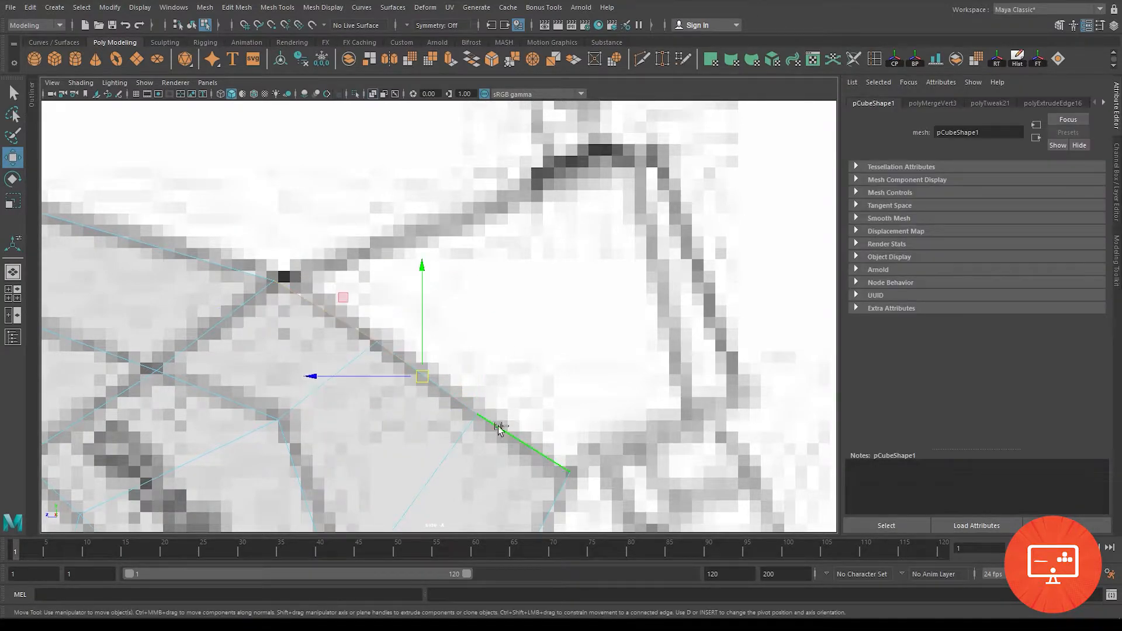
{"action": "left_click_drag", "start_coordinate": [422, 377], "coordinate": [634, 271], "text": "shift"}
Step: Move the four vertices of the new front edge onto the head tube's outline in the side blueprint
{"action": "right_click", "coordinate": [531, 206]}
{"action": "right_click_drag", "start_coordinate": [532, 206], "coordinate": [475, 205]}
{"action": "left_click", "coordinate": [486, 177]}
{"action": "left_click_drag", "start_coordinate": [487, 178], "coordinate": [610, 152]}
{"action": "left_click_drag", "start_coordinate": [590, 239], "coordinate": [645, 225]}
{"action": "left_click_drag", "start_coordinate": [690, 310], "coordinate": [665, 321]}
{"action": "left_click_drag", "start_coordinate": [783, 368], "coordinate": [685, 418]}
{"action": "scroll", "coordinate": [593, 341], "scroll_direction": "down", "scroll_amount": 5}
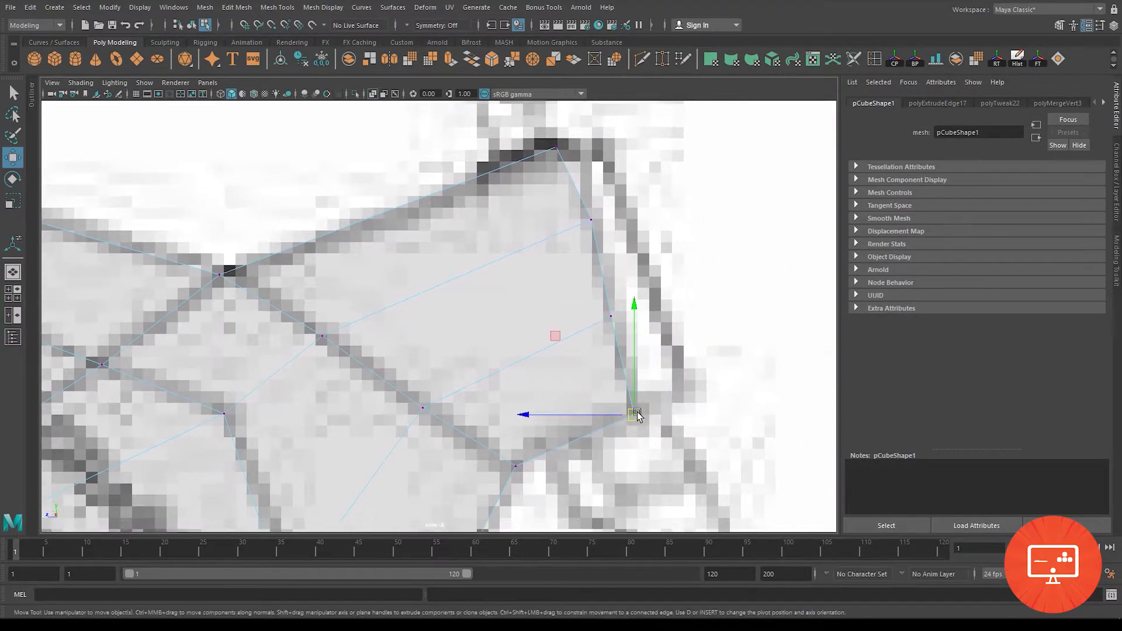
{"action": "scroll", "coordinate": [593, 338], "scroll_direction": "up", "scroll_amount": 5}
{"action": "left_click_drag", "start_coordinate": [581, 183], "coordinate": [596, 214]}
{"action": "left_click_drag", "start_coordinate": [544, 125], "coordinate": [578, 127]}
{"action": "left_click", "coordinate": [621, 316]}
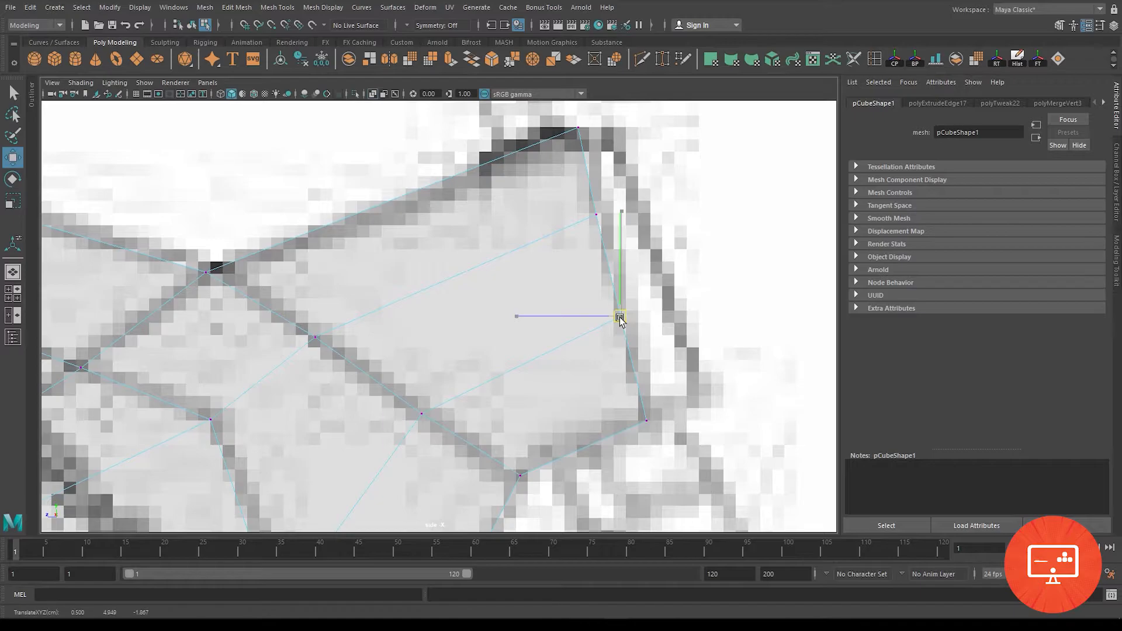
Step: Examine where the frame sits against the front-view blueprint, with all its vertices selected
{"action": "scroll", "coordinate": [643, 368], "scroll_direction": "down", "scroll_amount": 5}
{"action": "scroll", "coordinate": [602, 351], "scroll_direction": "down", "scroll_amount": 1}
{"action": "middle_click_drag", "start_coordinate": [535, 372], "coordinate": [557, 330], "text": "alt"}
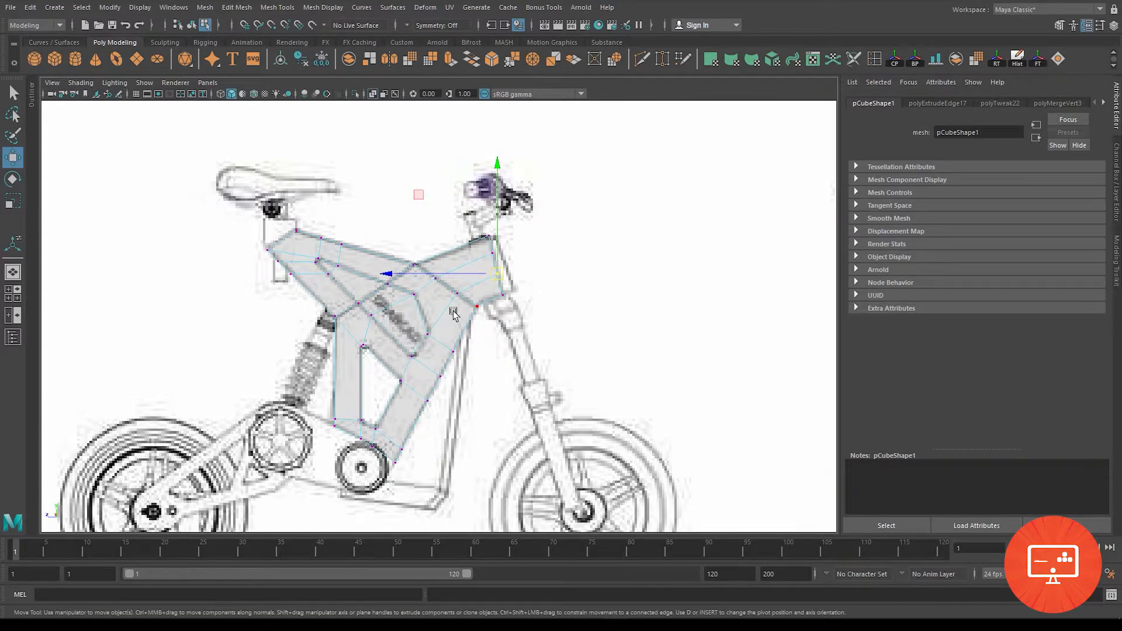
{"action": "key", "text": "space"}
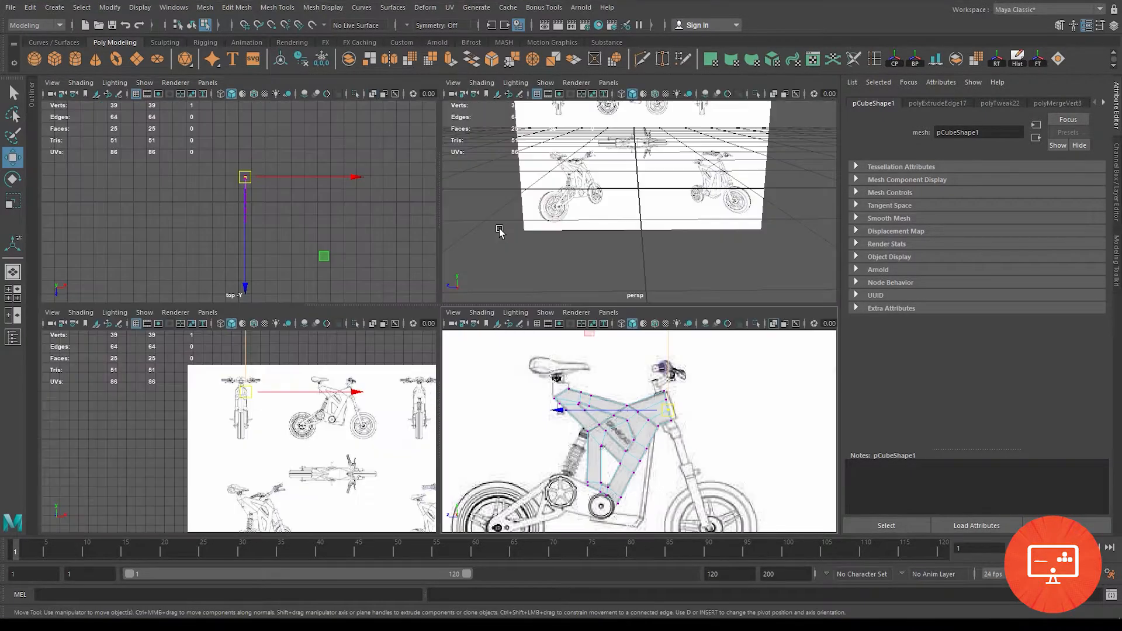
{"action": "key", "text": "space"}
{"action": "scroll", "coordinate": [498, 269], "scroll_direction": "up", "scroll_amount": 5}
{"action": "middle_click_drag", "start_coordinate": [498, 269], "coordinate": [485, 477], "text": "alt"}
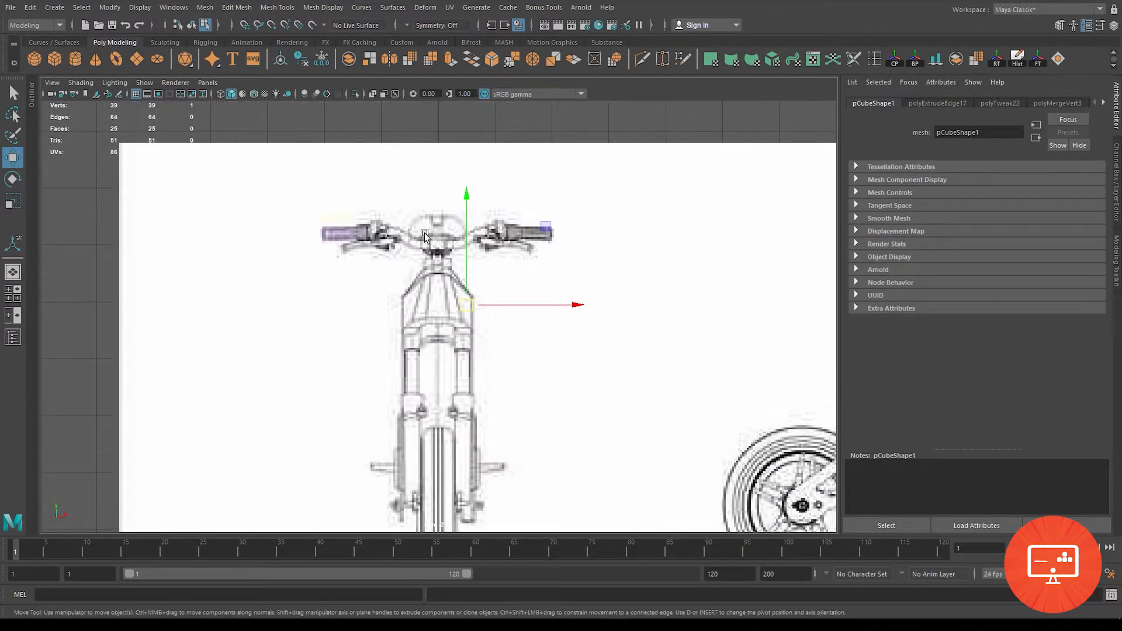
{"action": "scroll", "coordinate": [519, 292], "scroll_direction": "up", "scroll_amount": 5}
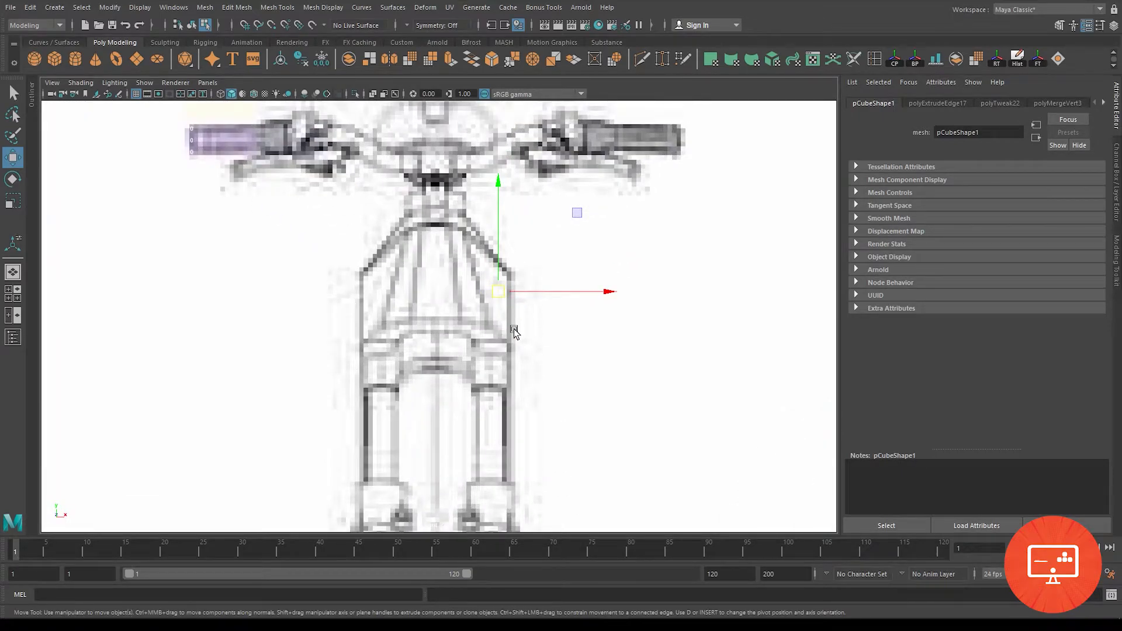
{"action": "key", "text": "space"}
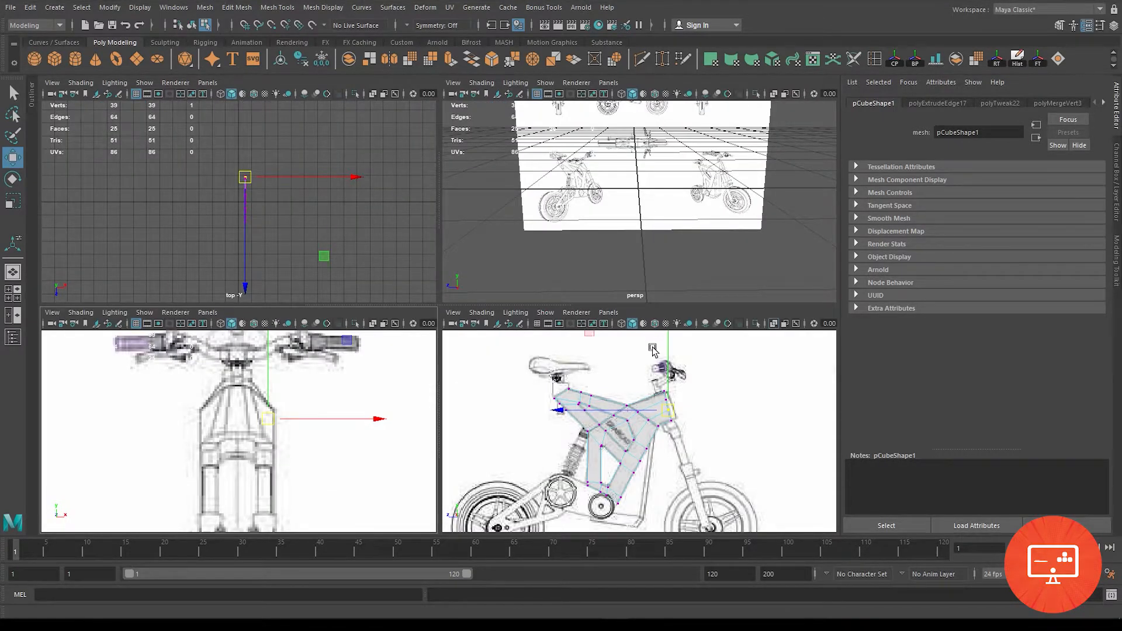
{"action": "left_click_drag", "start_coordinate": [533, 384], "coordinate": [683, 515]}
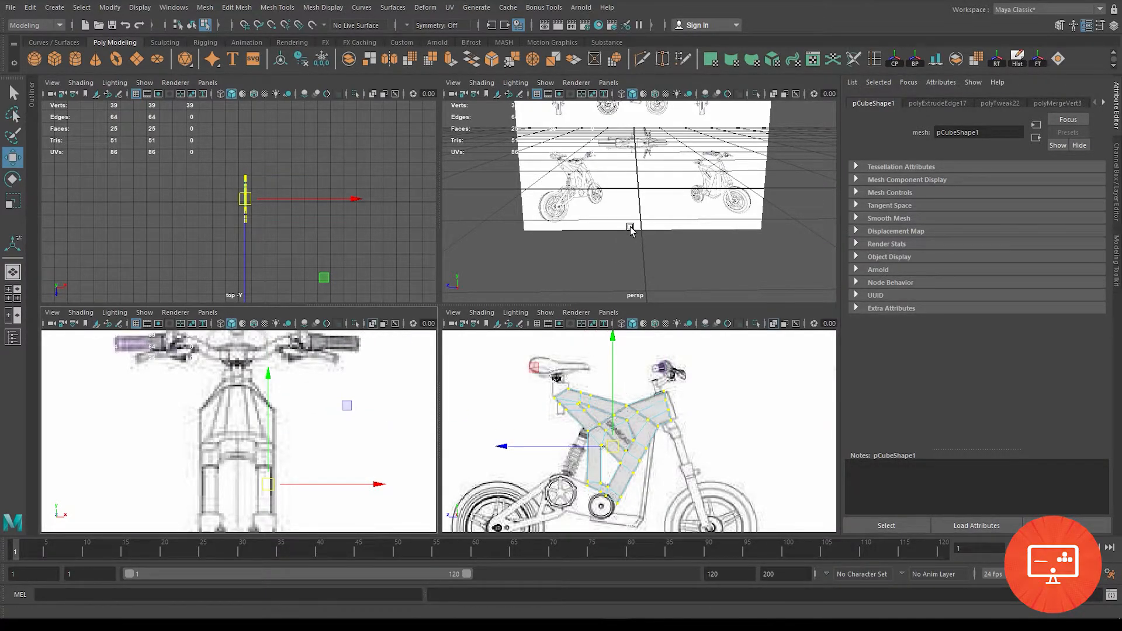
{"action": "left_click", "coordinate": [387, 436]}
{"action": "key", "text": "space"}
{"action": "key", "text": "space"}
Step: Move the front-view image plane along its depth axis to the far side of the model
{"action": "scroll", "coordinate": [709, 218], "scroll_direction": "down", "scroll_amount": 5}
{"action": "left_click_drag", "start_coordinate": [741, 207], "coordinate": [562, 226], "text": "alt"}
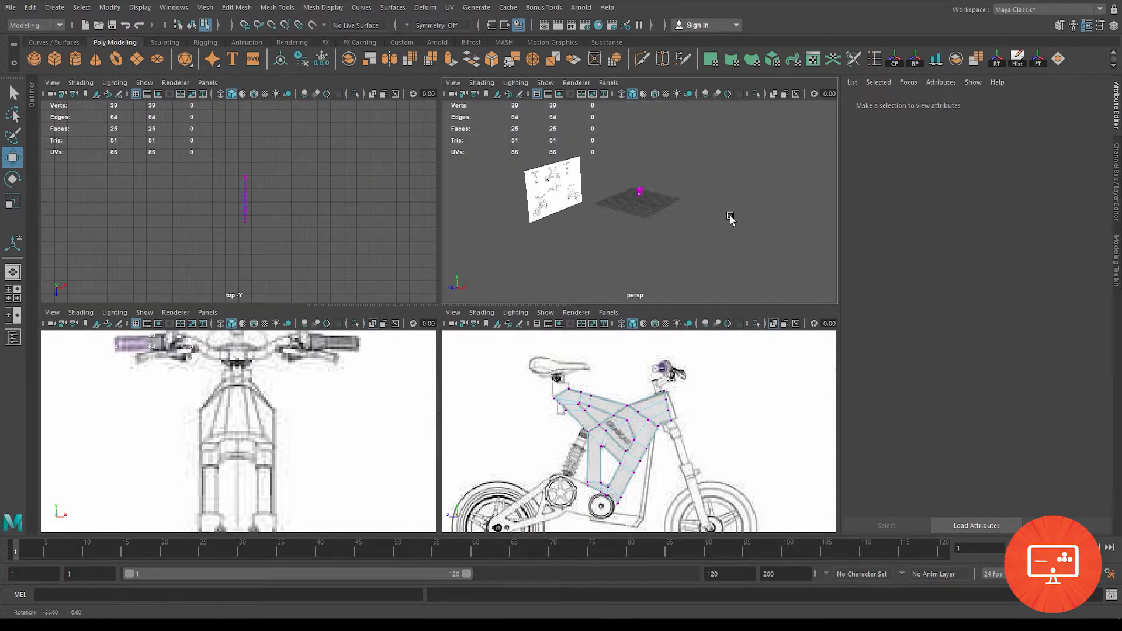
{"action": "right_click_drag", "start_coordinate": [500, 149], "coordinate": [561, 154]}
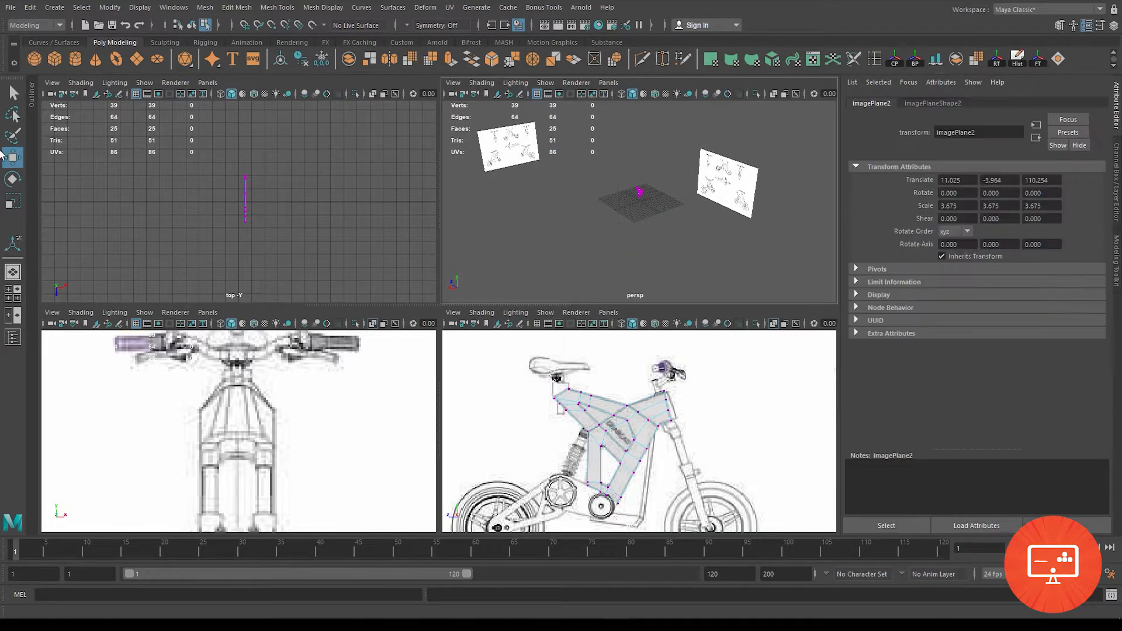
{"action": "key", "text": "F8"}
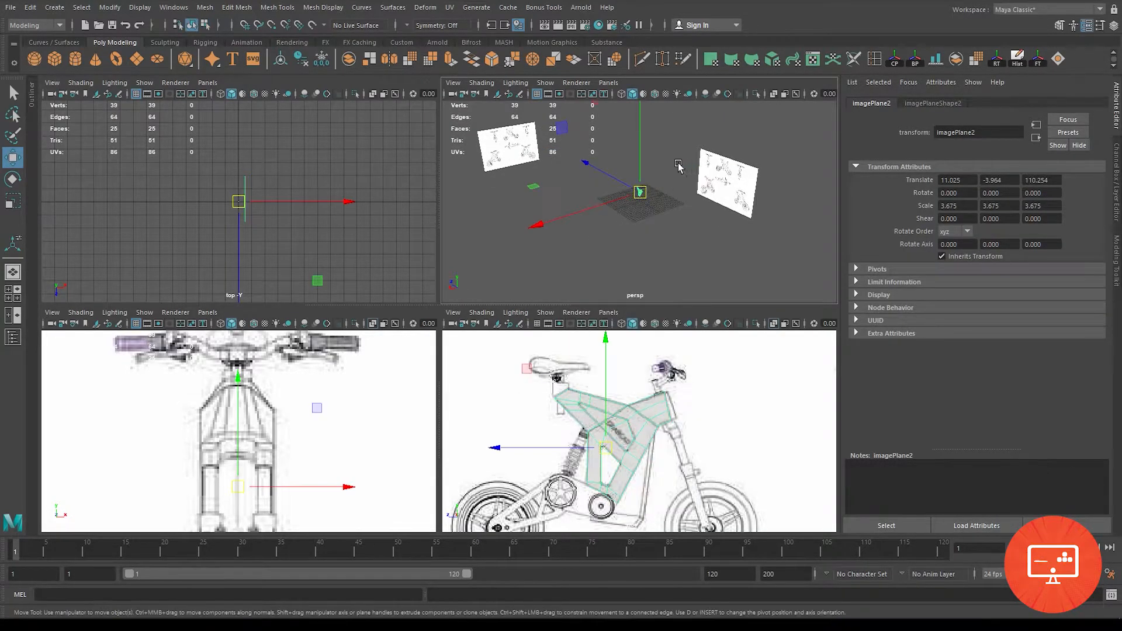
{"action": "left_click", "coordinate": [510, 135]}
{"action": "middle_click_drag", "start_coordinate": [510, 135], "coordinate": [642, 236]}
Step: Move the whole frame mesh sideways to Translate X 0.082, onto the bike's outer side line in the front blueprint
{"action": "left_click_drag", "start_coordinate": [618, 172], "coordinate": [653, 200]}
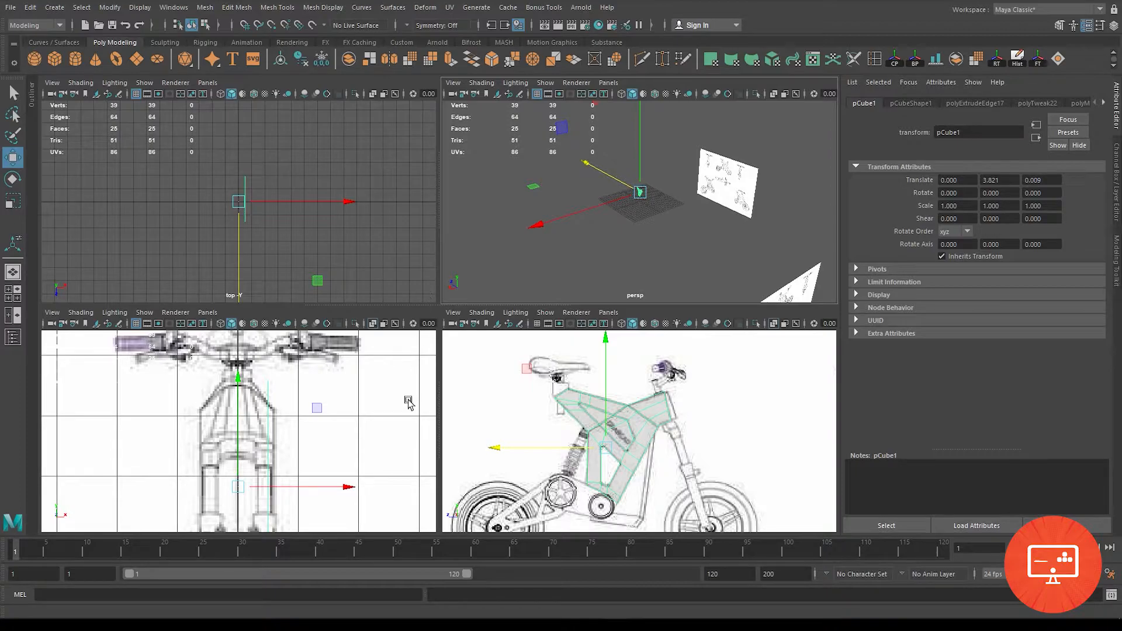
{"action": "key", "text": "space"}
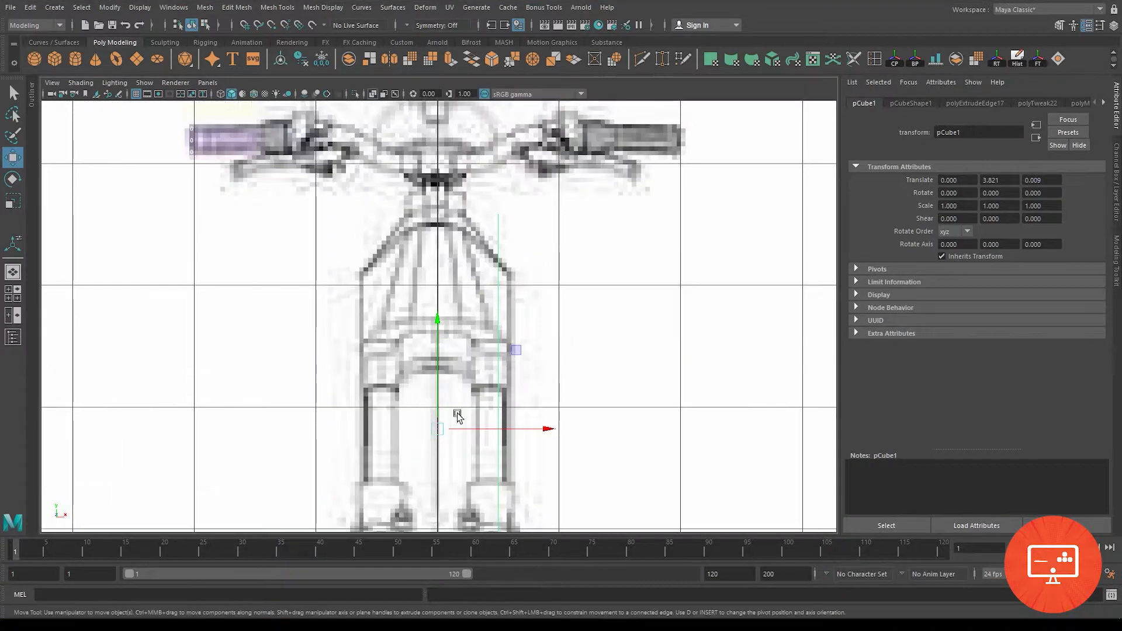
{"action": "scroll", "coordinate": [519, 320], "scroll_direction": "up", "scroll_amount": 5}
{"action": "left_click_drag", "start_coordinate": [514, 353], "coordinate": [528, 353]}
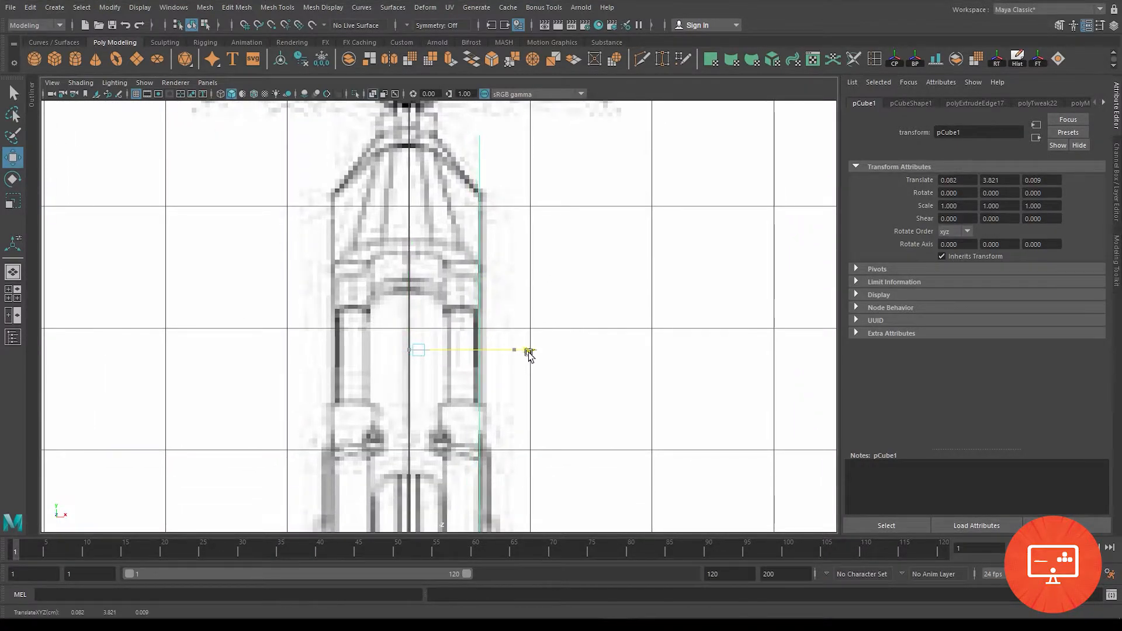
Step: Select the frame vertices above the front blueprint's shoulder and check in the side view which ones they are
{"action": "middle_click_drag", "start_coordinate": [519, 176], "coordinate": [504, 361], "text": "alt"}
{"action": "right_click_drag", "start_coordinate": [462, 345], "coordinate": [495, 350]}
{"action": "left_click_drag", "start_coordinate": [513, 379], "coordinate": [513, 379]}
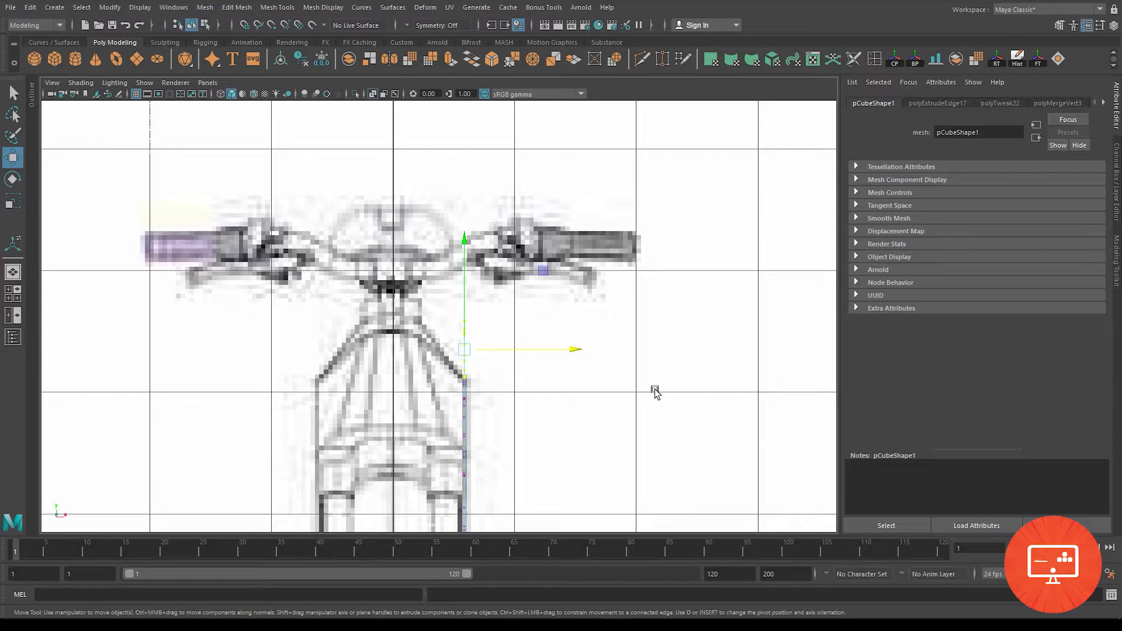
{"action": "key", "text": "space"}
{"action": "key", "text": "space"}
{"action": "scroll", "coordinate": [412, 292], "scroll_direction": "up", "scroll_amount": 5}
{"action": "scroll", "coordinate": [413, 292], "scroll_direction": "down", "scroll_amount": 5}
{"action": "scroll", "coordinate": [438, 397], "scroll_direction": "up", "scroll_amount": 8}
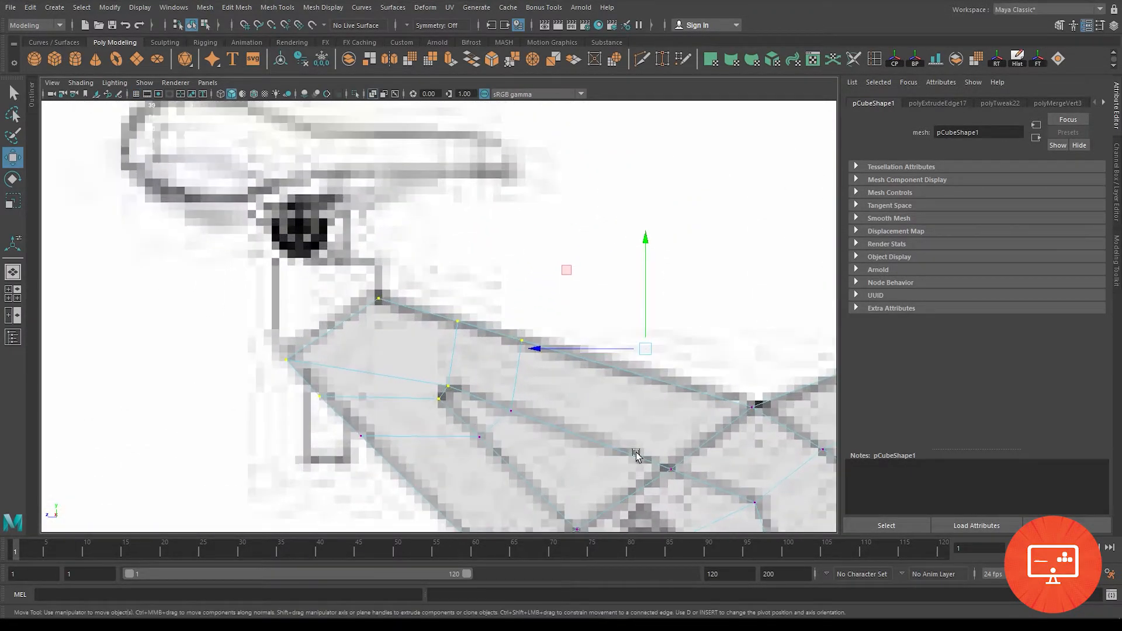
{"action": "scroll", "coordinate": [560, 385], "scroll_direction": "down", "scroll_amount": 4}
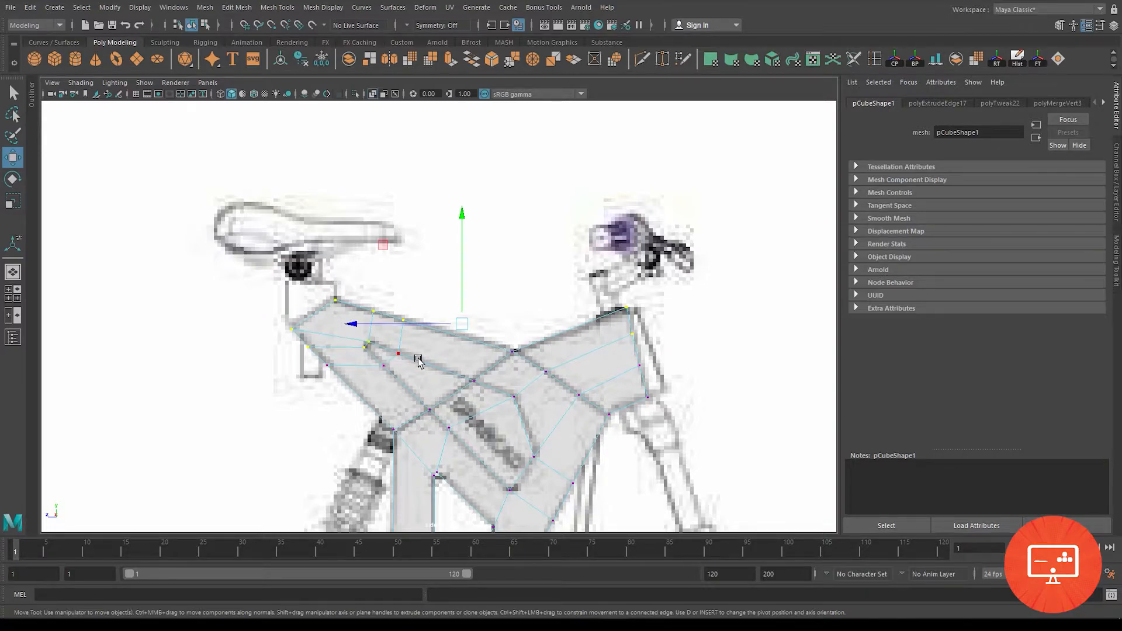
{"action": "scroll", "coordinate": [419, 362], "scroll_direction": "down", "scroll_amount": 4}
{"action": "scroll", "coordinate": [378, 295], "scroll_direction": "up", "scroll_amount": 6}
{"action": "left_click_drag", "start_coordinate": [424, 308], "coordinate": [454, 324]}
{"action": "left_click_drag", "start_coordinate": [296, 355], "coordinate": [339, 399], "text": "shift"}
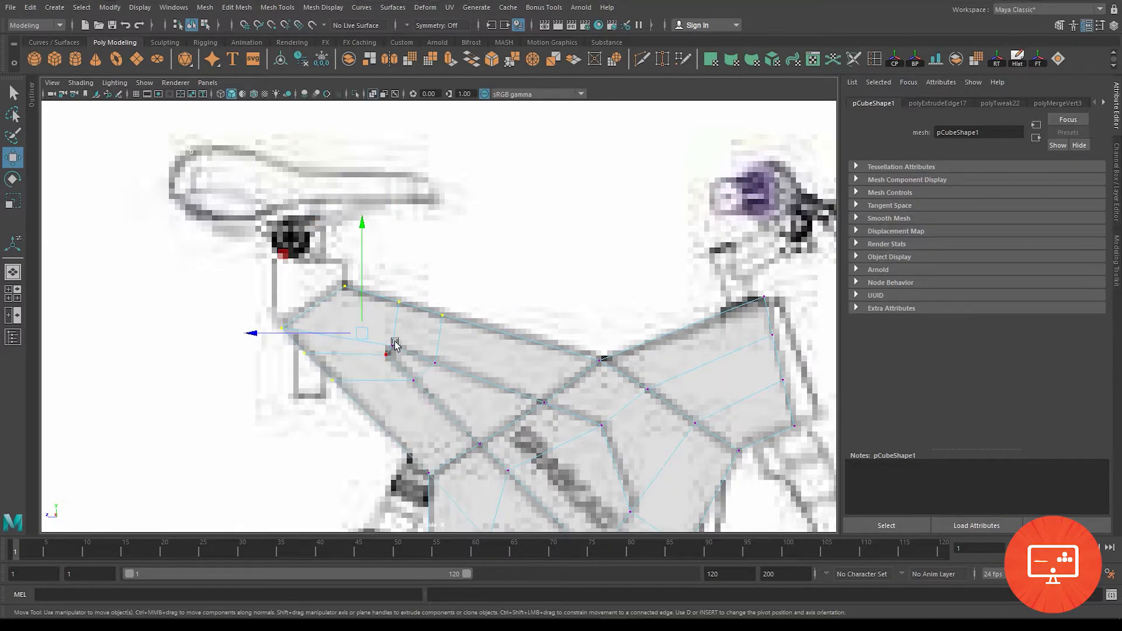
{"action": "key", "text": "space"}
{"action": "key", "text": "space"}
{"action": "scroll", "coordinate": [448, 326], "scroll_direction": "up", "scroll_amount": 5}
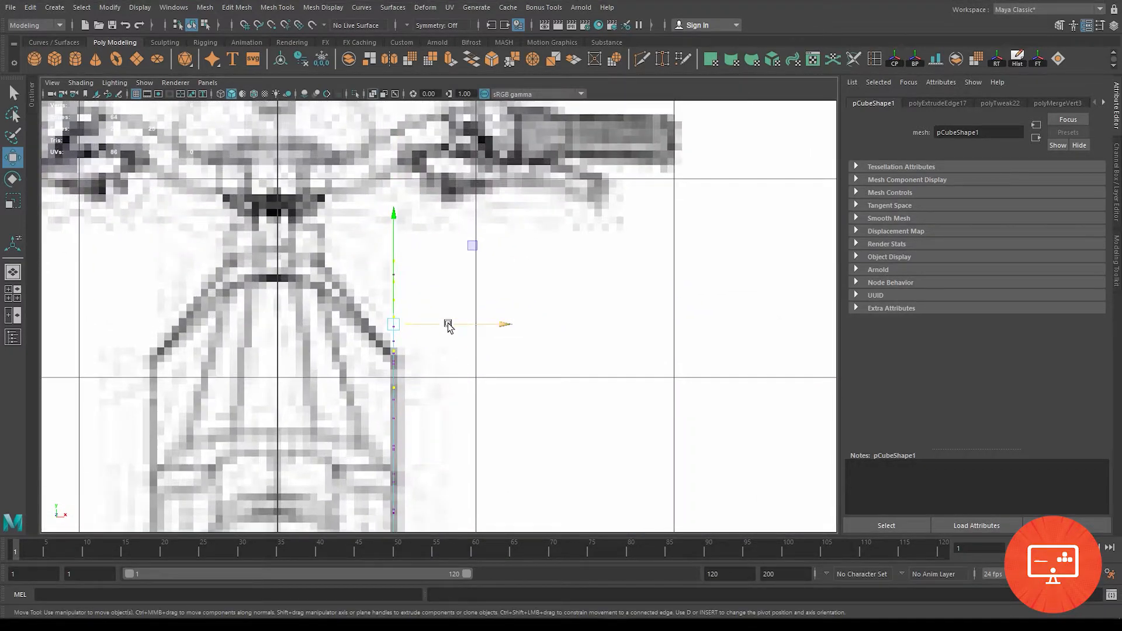
Step: Select the five outer vertices of the frame's rear end and shift them slightly inward along X in the front view
{"action": "key", "text": "space"}
{"action": "key", "text": "space"}
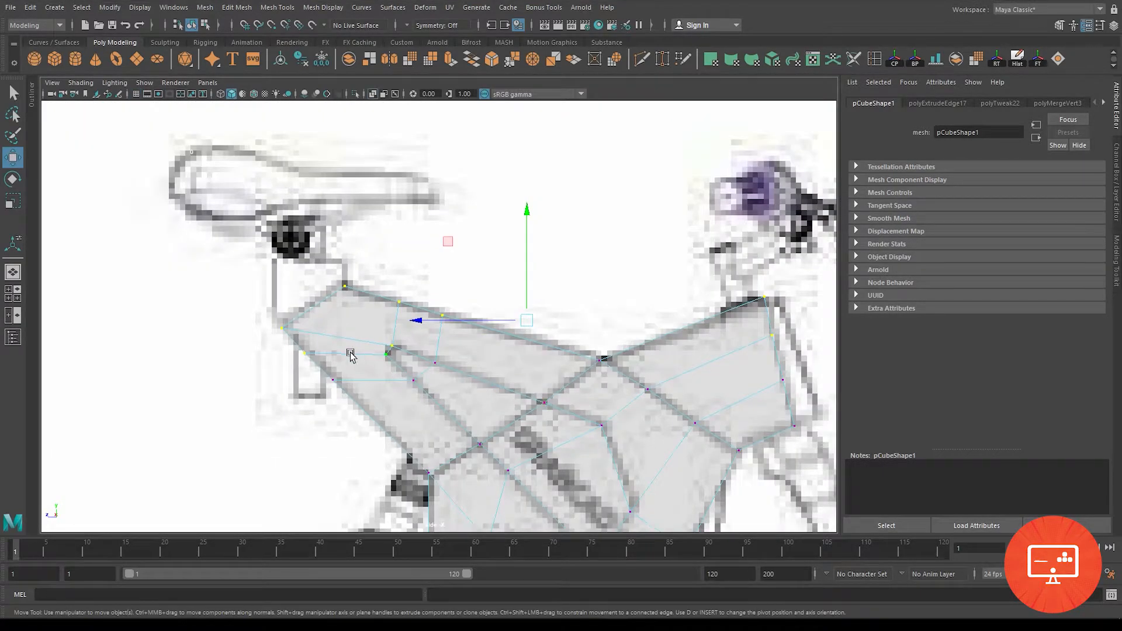
{"action": "left_click_drag", "start_coordinate": [322, 363], "coordinate": [322, 355]}
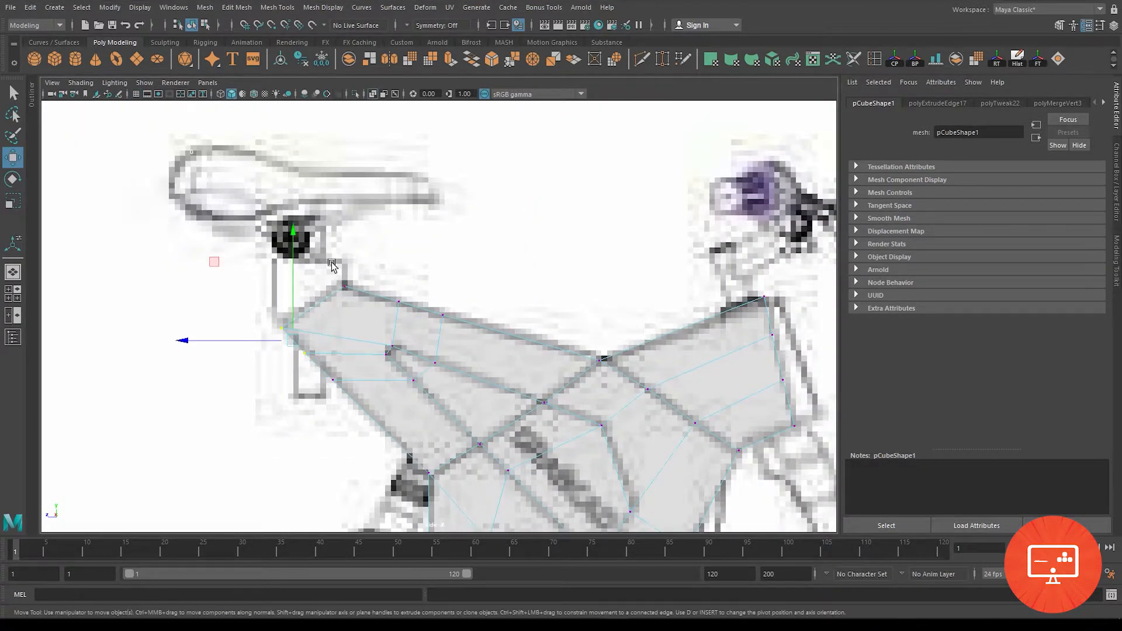
{"action": "key", "text": "space"}
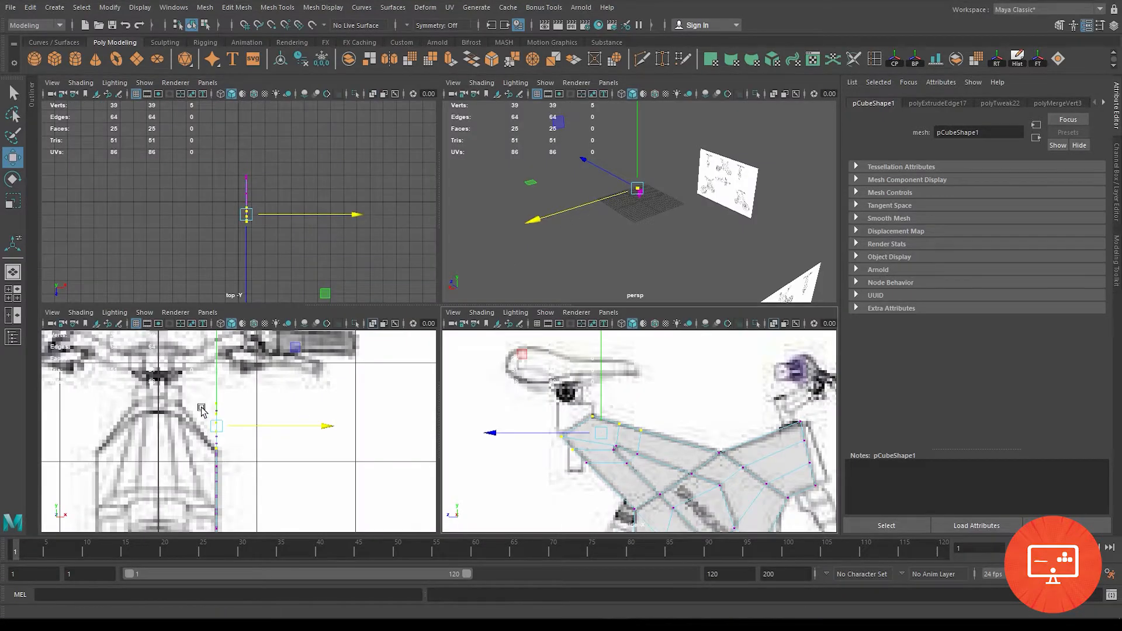
{"action": "key", "text": "space"}
{"action": "left_click_drag", "start_coordinate": [503, 303], "coordinate": [493, 304]}
{"action": "right_click_drag", "start_coordinate": [409, 409], "coordinate": [470, 520], "text": "alt"}
{"action": "middle_click_drag", "start_coordinate": [327, 304], "coordinate": [392, 371], "text": "alt"}
{"action": "right_click_drag", "start_coordinate": [338, 328], "coordinate": [351, 321], "text": "alt"}
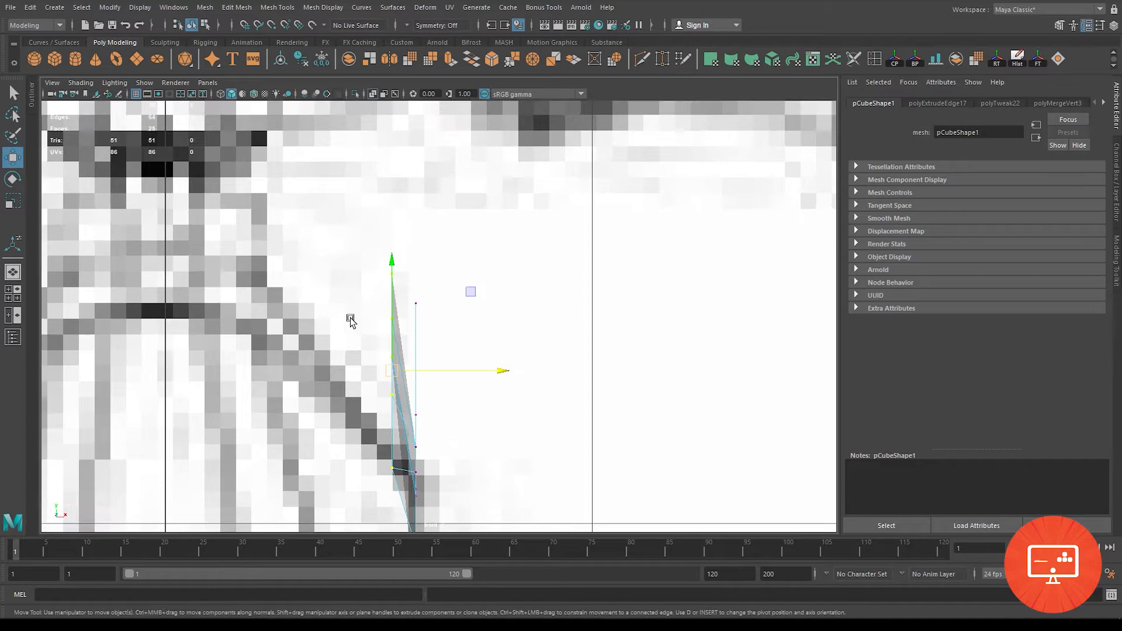
Step: Move the higher rear vertices progressively further inward to follow the front blueprint's slanted shoulder, with the topmost at X about 0.18
{"action": "middle_click_drag", "start_coordinate": [343, 306], "coordinate": [344, 240], "text": "alt"}
{"action": "left_click", "coordinate": [407, 323], "text": "ctrl"}
{"action": "left_click_drag", "start_coordinate": [503, 265], "coordinate": [412, 246]}
{"action": "left_click", "coordinate": [340, 327], "text": "ctrl"}
{"action": "left_click_drag", "start_coordinate": [280, 192], "coordinate": [342, 257]}
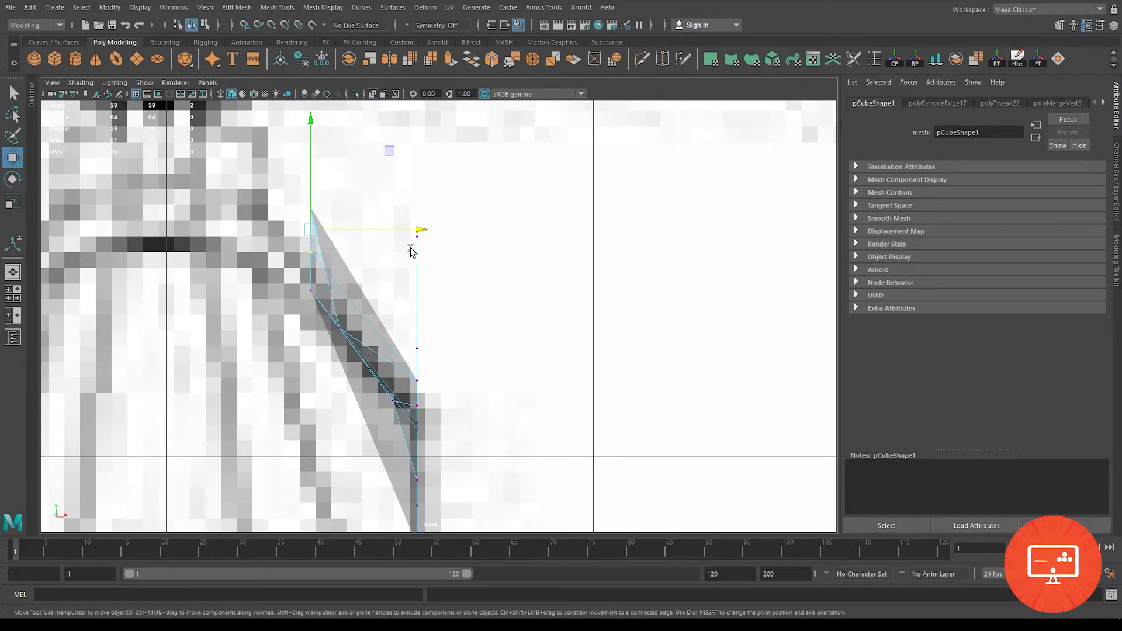
{"action": "left_click_drag", "start_coordinate": [421, 228], "coordinate": [377, 229]}
{"action": "key", "text": "ctrl+z"}
{"action": "left_click_drag", "start_coordinate": [216, 168], "coordinate": [353, 204]}
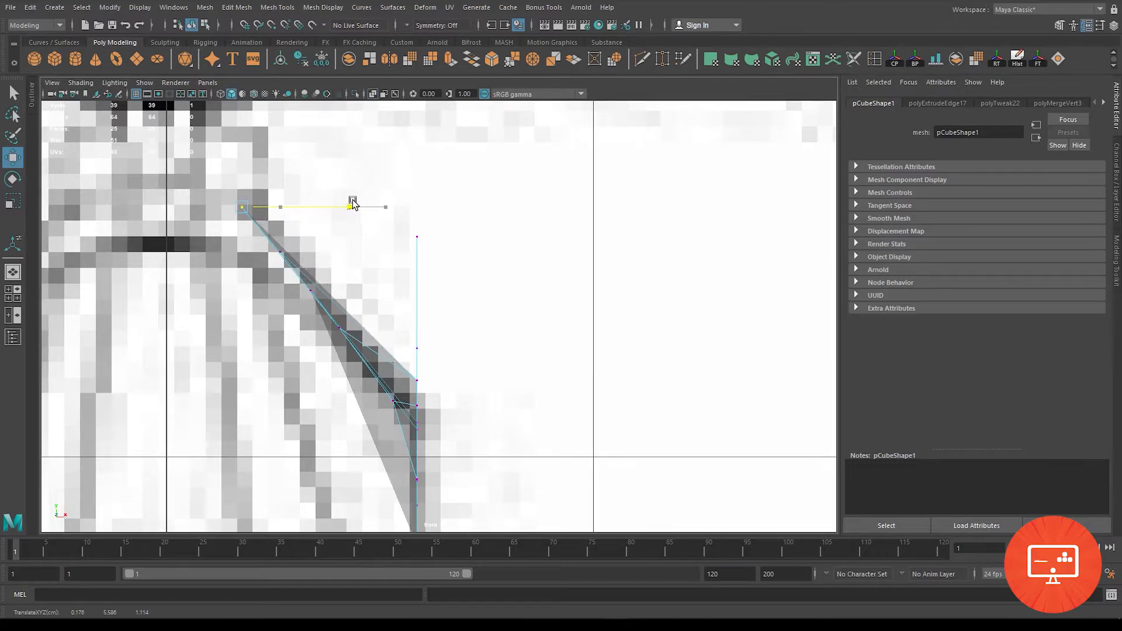
Step: Move the top junction vertex and the head tube's top vertex inward along X to the slanted shoulder in the front view
{"action": "key", "text": "space"}
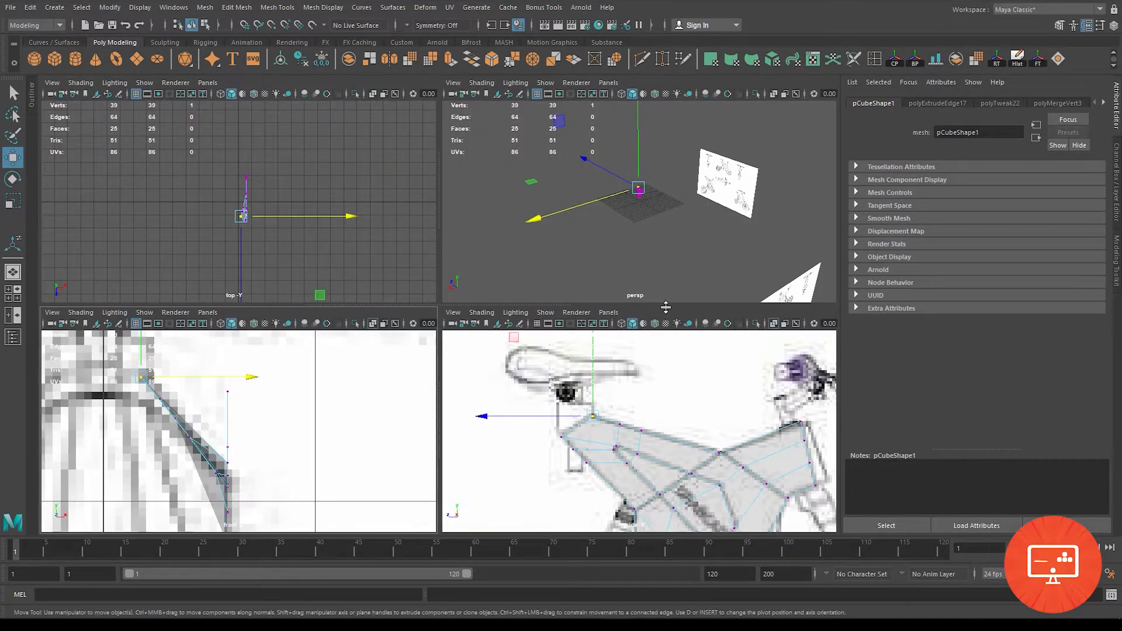
{"action": "key", "text": "space"}
{"action": "key", "text": "f"}
{"action": "left_click_drag", "start_coordinate": [497, 323], "coordinate": [683, 206], "text": "alt"}
{"action": "key", "text": "space"}
{"action": "key", "text": "space"}
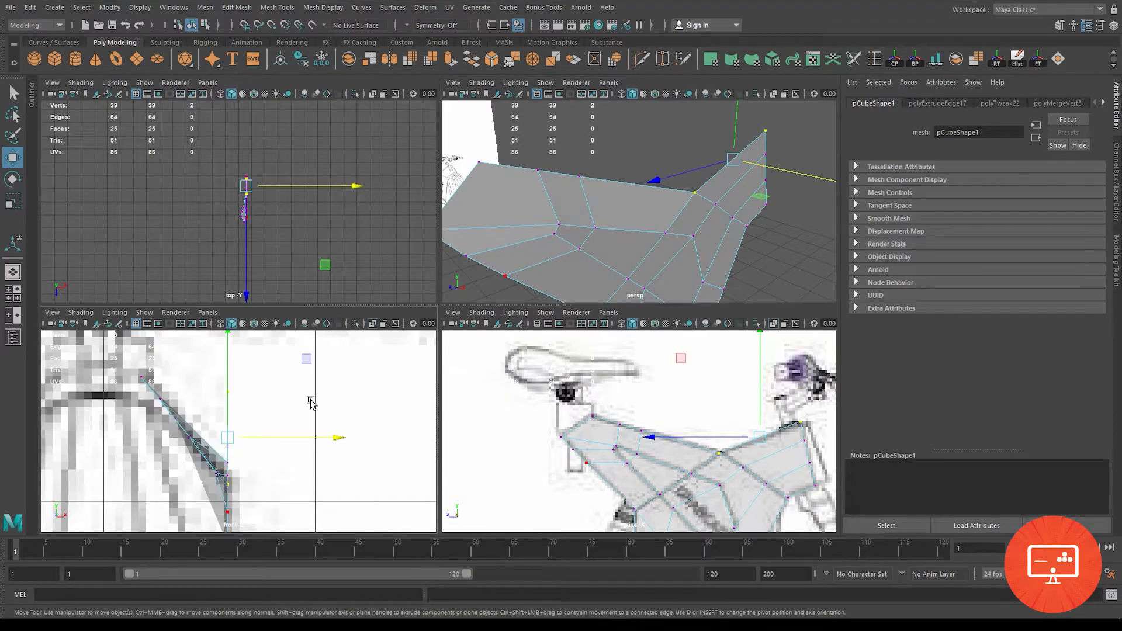
{"action": "middle_click_drag", "start_coordinate": [422, 273], "coordinate": [480, 286]}
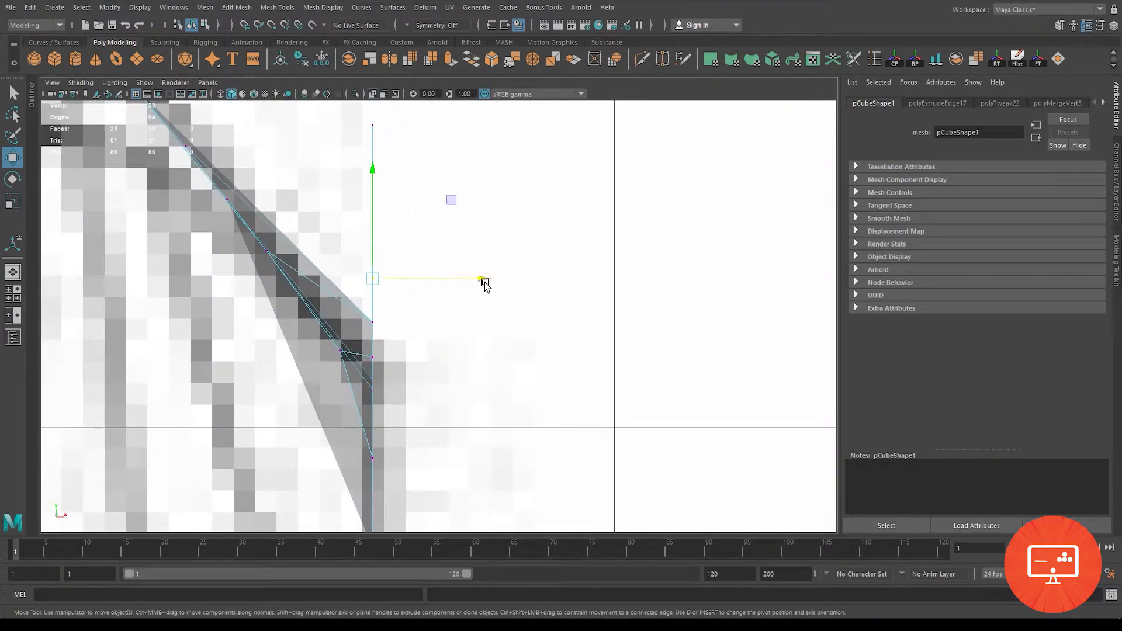
{"action": "left_click_drag", "start_coordinate": [484, 272], "coordinate": [441, 270]}
{"action": "left_click_drag", "start_coordinate": [346, 115], "coordinate": [397, 143]}
{"action": "middle_click_drag", "start_coordinate": [506, 223], "coordinate": [544, 216], "text": "alt"}
{"action": "left_click_drag", "start_coordinate": [543, 214], "coordinate": [337, 219]}
Step: Insert an edge loop across the three faces between the frame's front edge and the head tube
{"action": "key", "text": "space"}
{"action": "key", "text": "space"}
{"action": "left_click_drag", "start_coordinate": [674, 245], "coordinate": [526, 338], "text": "alt"}
{"action": "left_click_drag", "start_coordinate": [547, 326], "coordinate": [406, 368], "text": "alt"}
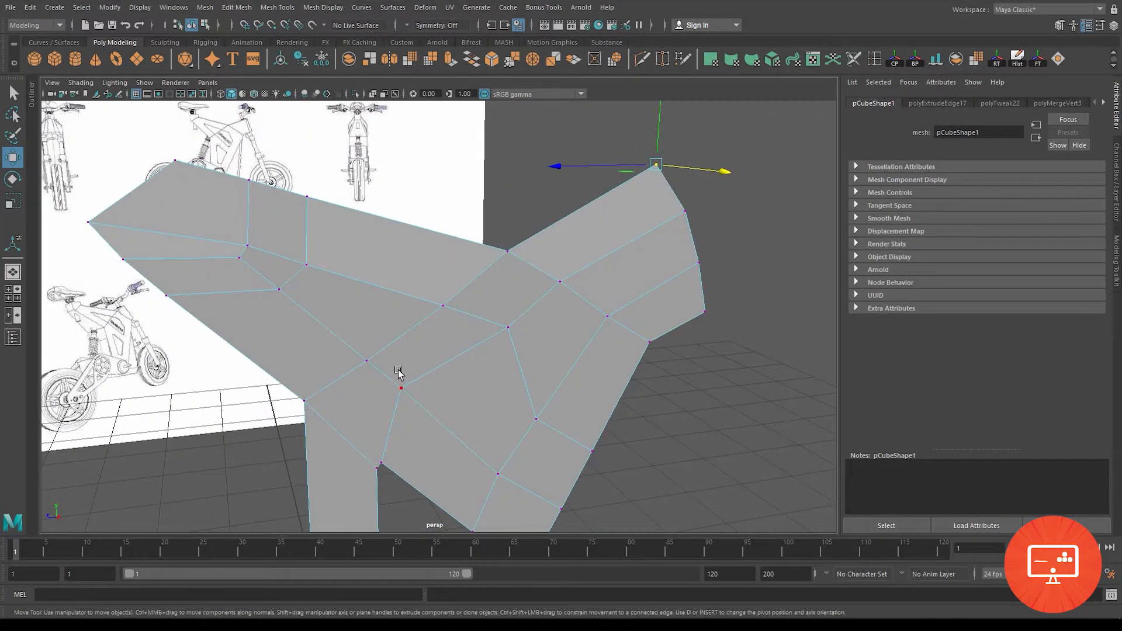
{"action": "key", "text": "space"}
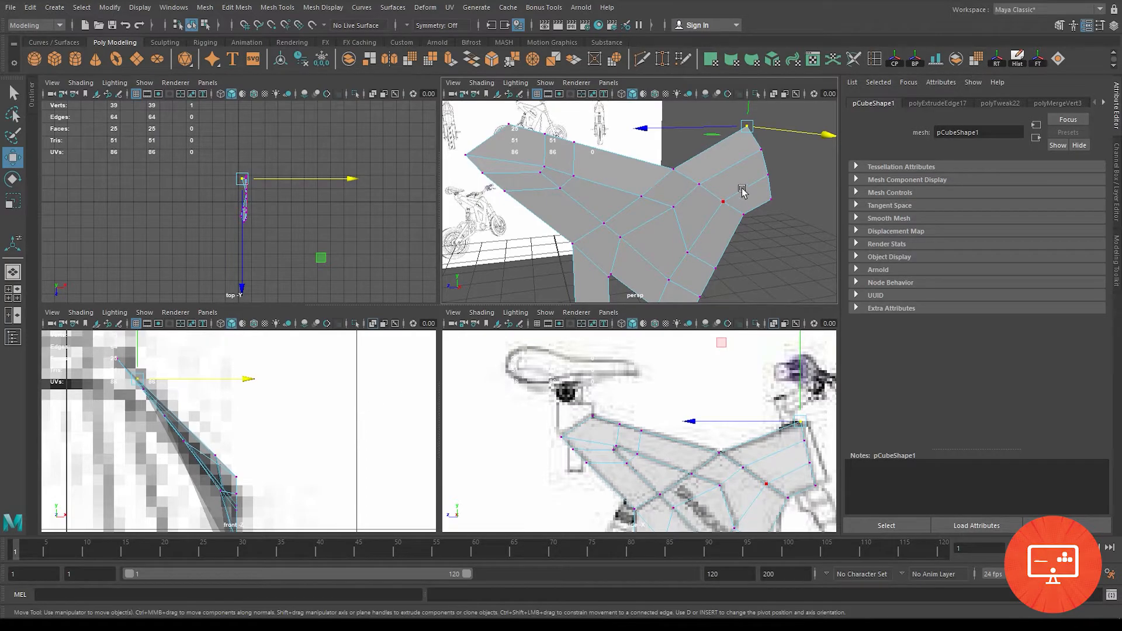
{"action": "left_click", "coordinate": [874, 59]}
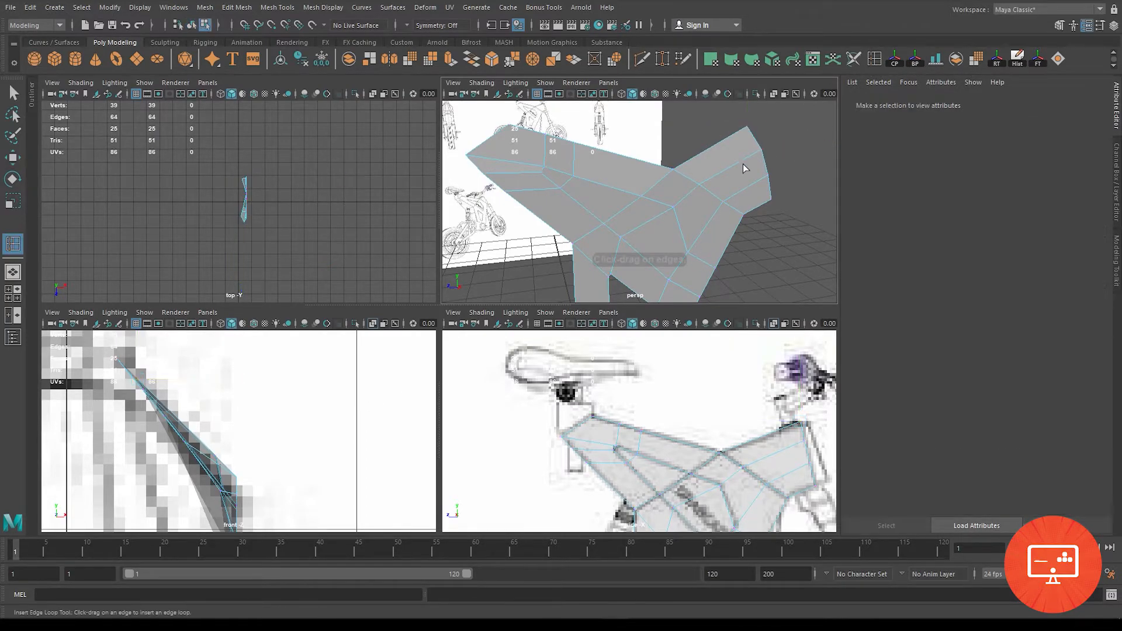
{"action": "left_click", "coordinate": [731, 168]}
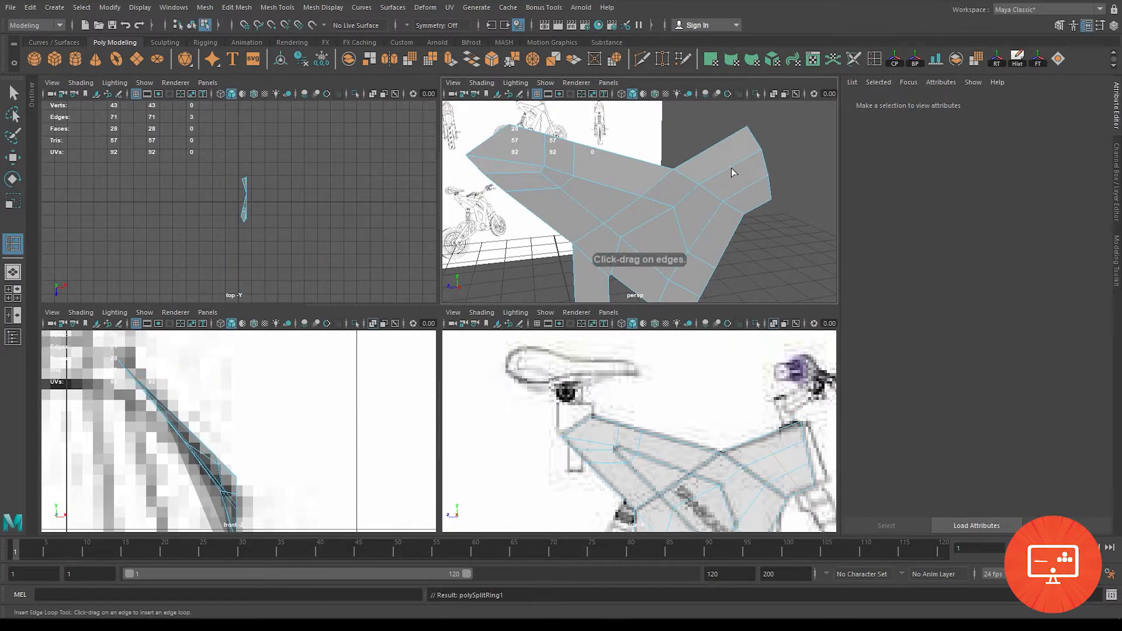
Step: Select the frame's upper shoulder vertices in the front view and scale them flat along X
{"action": "left_click", "coordinate": [13, 158]}
{"action": "middle_click_drag", "start_coordinate": [337, 436], "coordinate": [337, 390], "text": "alt"}
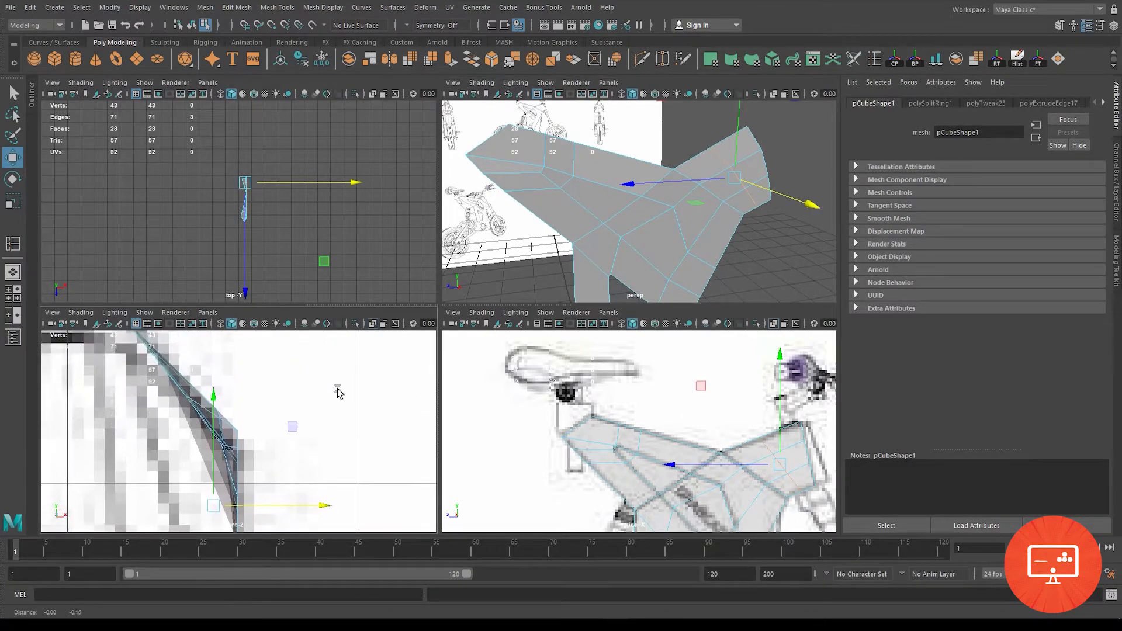
{"action": "right_click", "coordinate": [732, 166]}
{"action": "right_click", "coordinate": [717, 143]}
{"action": "right_click", "coordinate": [720, 164]}
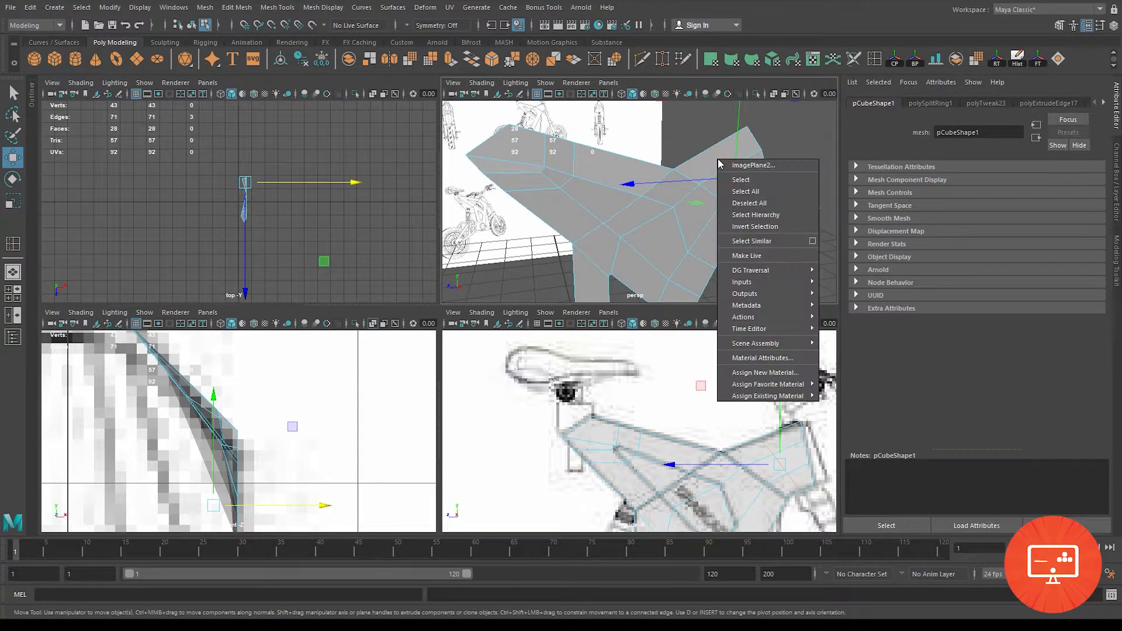
{"action": "left_click", "coordinate": [730, 165]}
{"action": "key", "text": "space"}
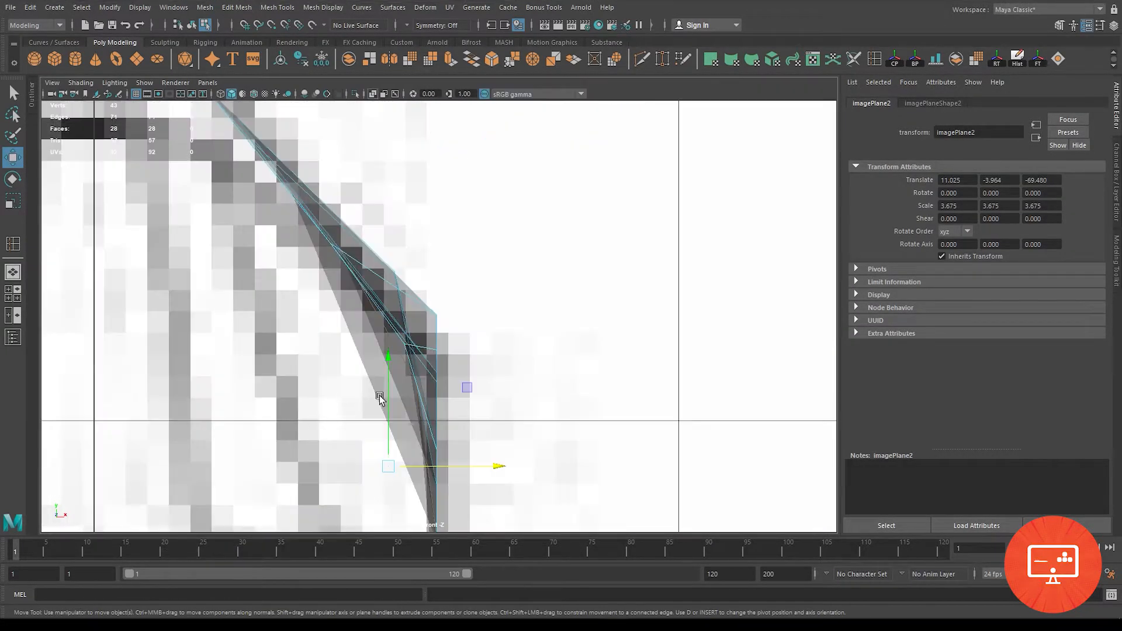
{"action": "middle_click_drag", "start_coordinate": [401, 363], "coordinate": [411, 303], "text": "alt"}
{"action": "right_click_drag", "start_coordinate": [410, 304], "coordinate": [368, 283]}
{"action": "scroll", "coordinate": [350, 269], "scroll_direction": "down", "scroll_amount": 10}
{"action": "left_click_drag", "start_coordinate": [339, 200], "coordinate": [468, 462]}
{"action": "right_click_drag", "start_coordinate": [468, 409], "coordinate": [609, 598], "text": "alt"}
{"action": "middle_click_drag", "start_coordinate": [398, 254], "coordinate": [471, 384], "text": "alt"}
{"action": "right_click_drag", "start_coordinate": [471, 383], "coordinate": [574, 523], "text": "alt"}
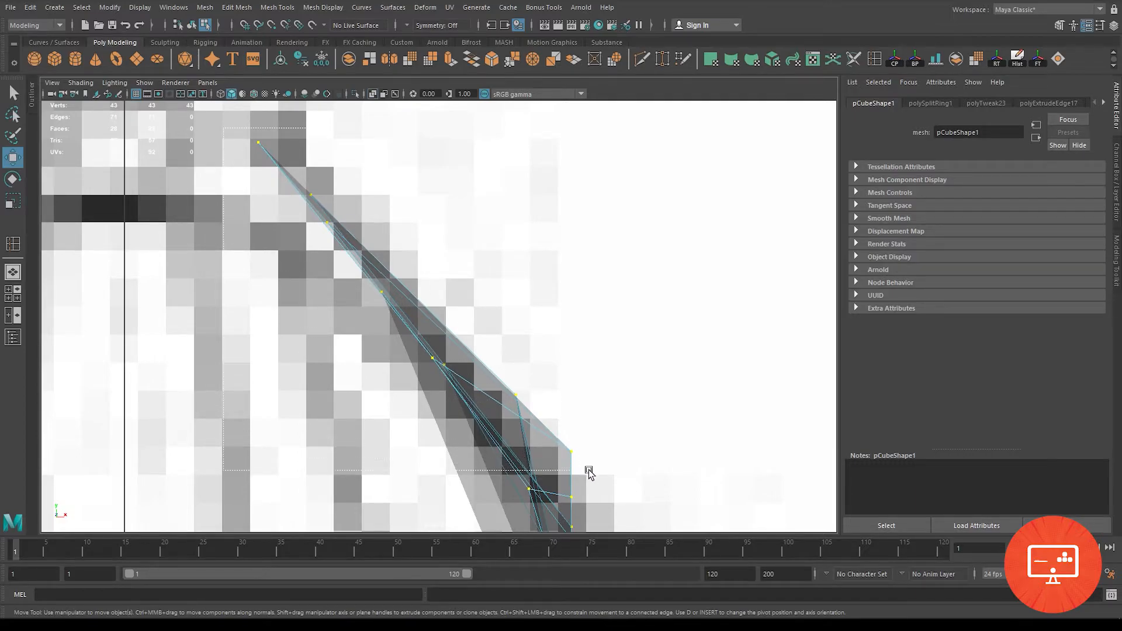
{"action": "left_click", "coordinate": [13, 202]}
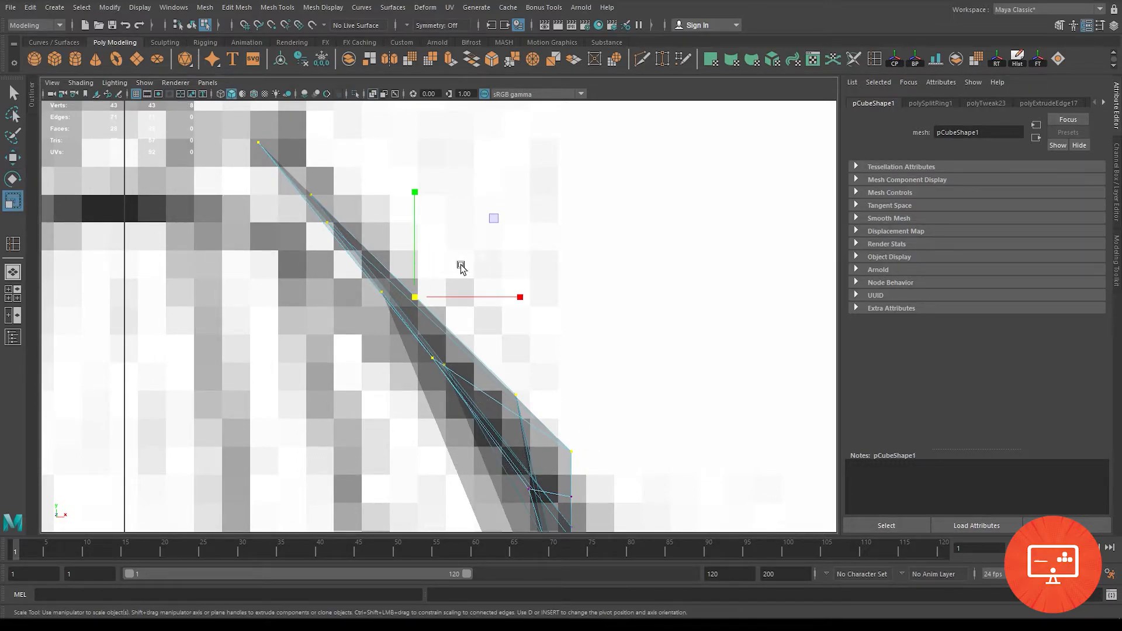
{"action": "left_click_drag", "start_coordinate": [519, 298], "coordinate": [392, 301]}
Step: Rotate the flattened shoulder vertices to the blueprint's slant and shift them inward to X about 0.35
{"action": "left_click", "coordinate": [13, 179]}
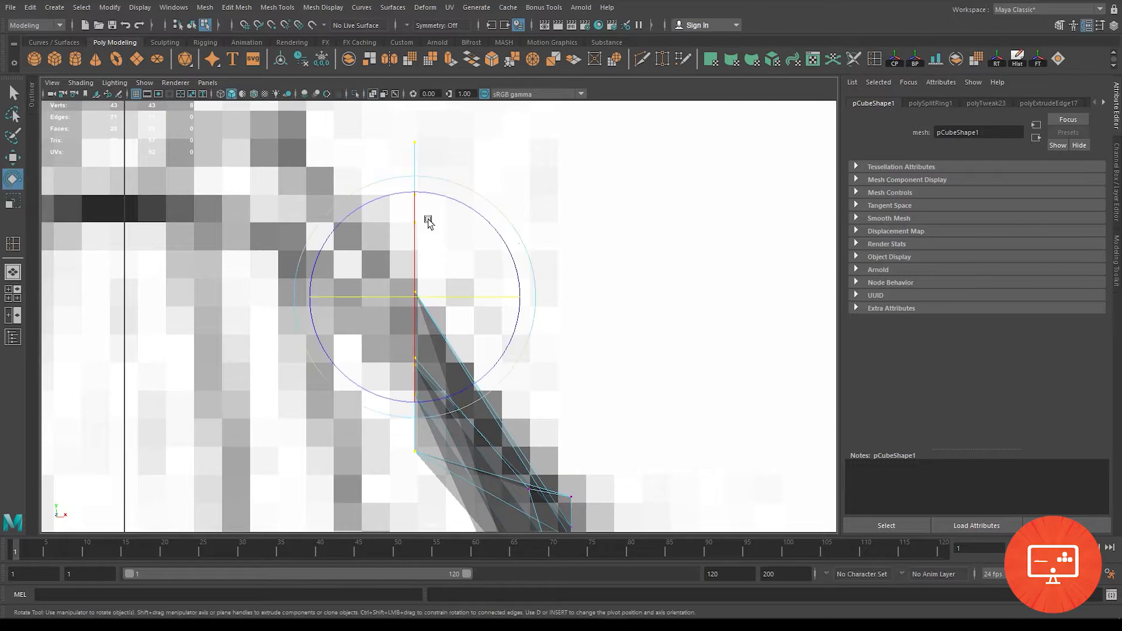
{"action": "left_click_drag", "start_coordinate": [523, 241], "coordinate": [465, 201]}
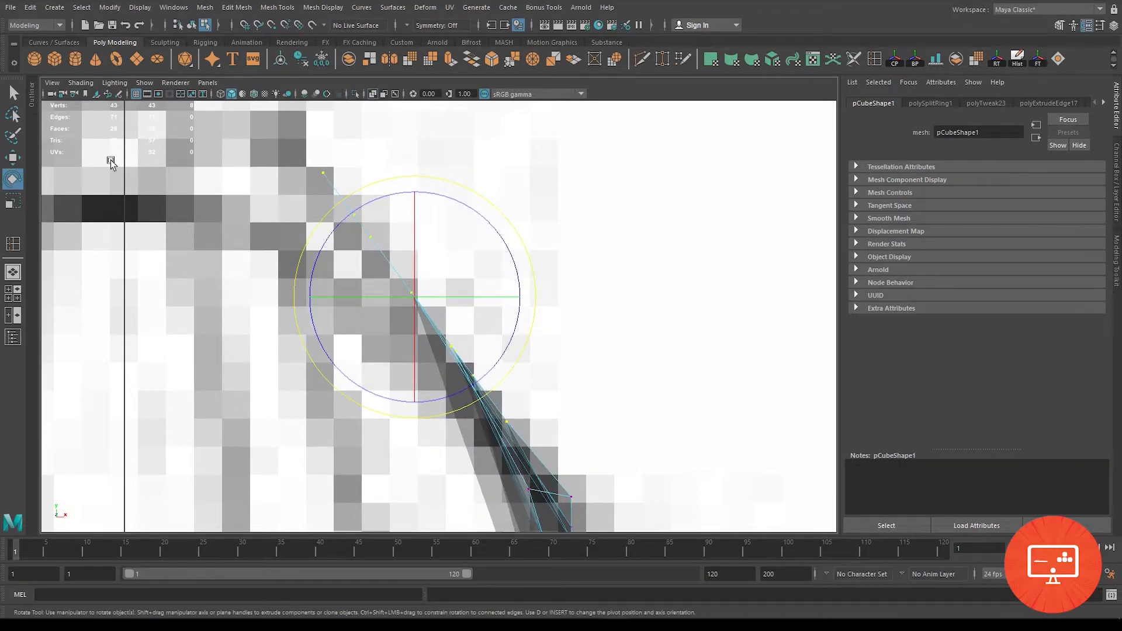
{"action": "key", "text": "w"}
{"action": "left_click_drag", "start_coordinate": [534, 295], "coordinate": [504, 299]}
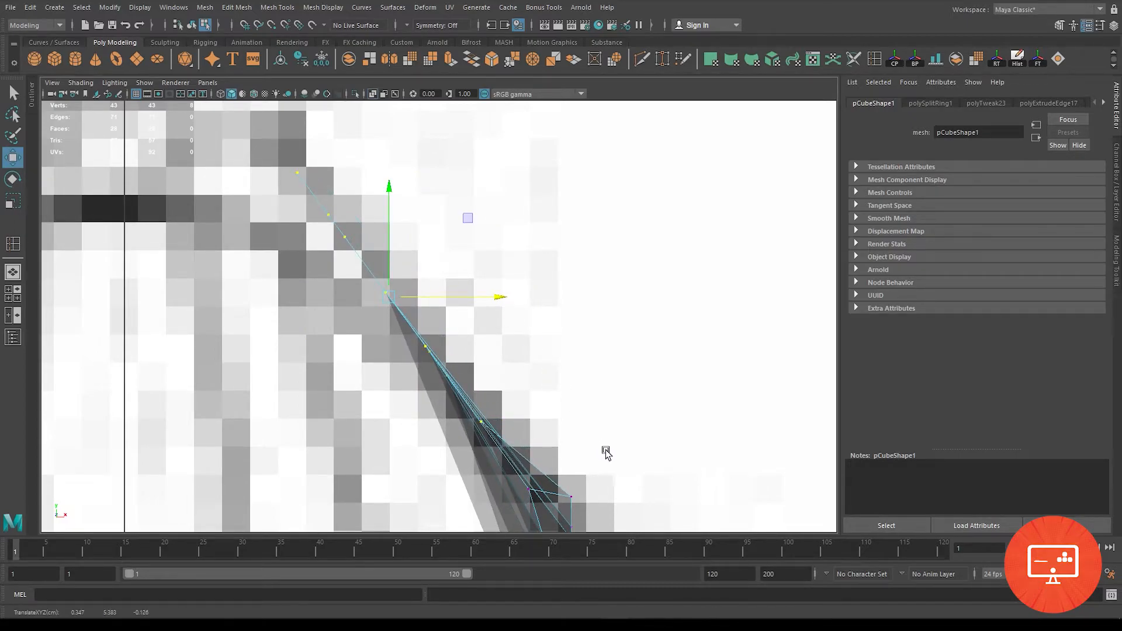
Step: Move the vertex just inside the shoulder's lower corner outward along X to about 0.57
{"action": "middle_click_drag", "start_coordinate": [608, 453], "coordinate": [578, 271], "text": "alt"}
{"action": "left_click_drag", "start_coordinate": [517, 289], "coordinate": [604, 335]}
{"action": "left_click", "coordinate": [495, 330]}
{"action": "key", "text": "ctrl+z"}
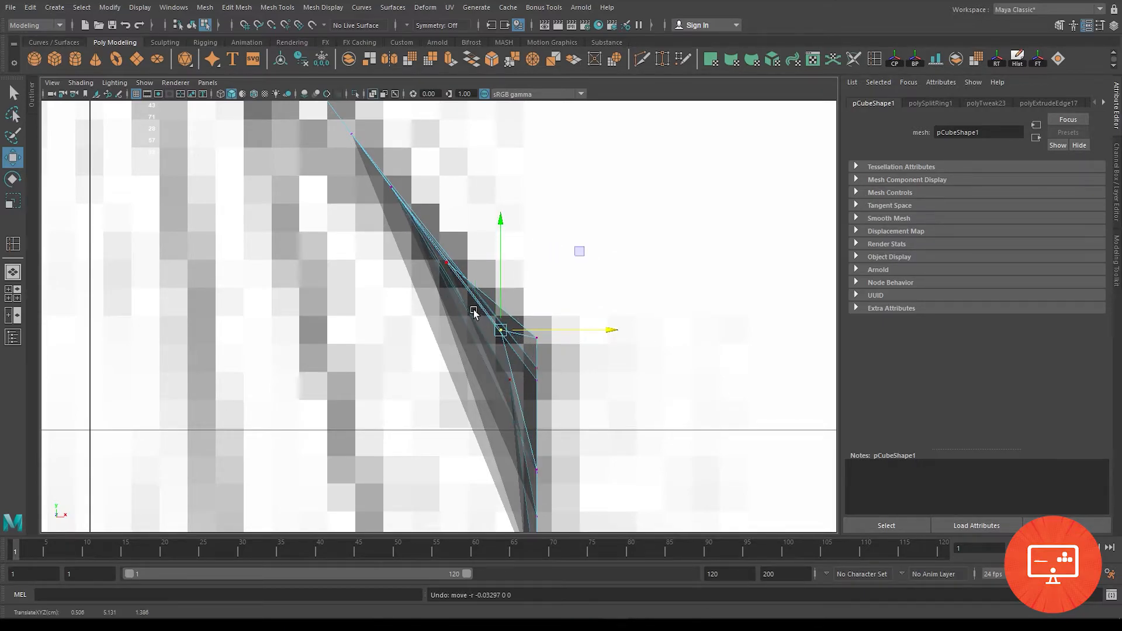
{"action": "left_click_drag", "start_coordinate": [611, 333], "coordinate": [631, 339]}
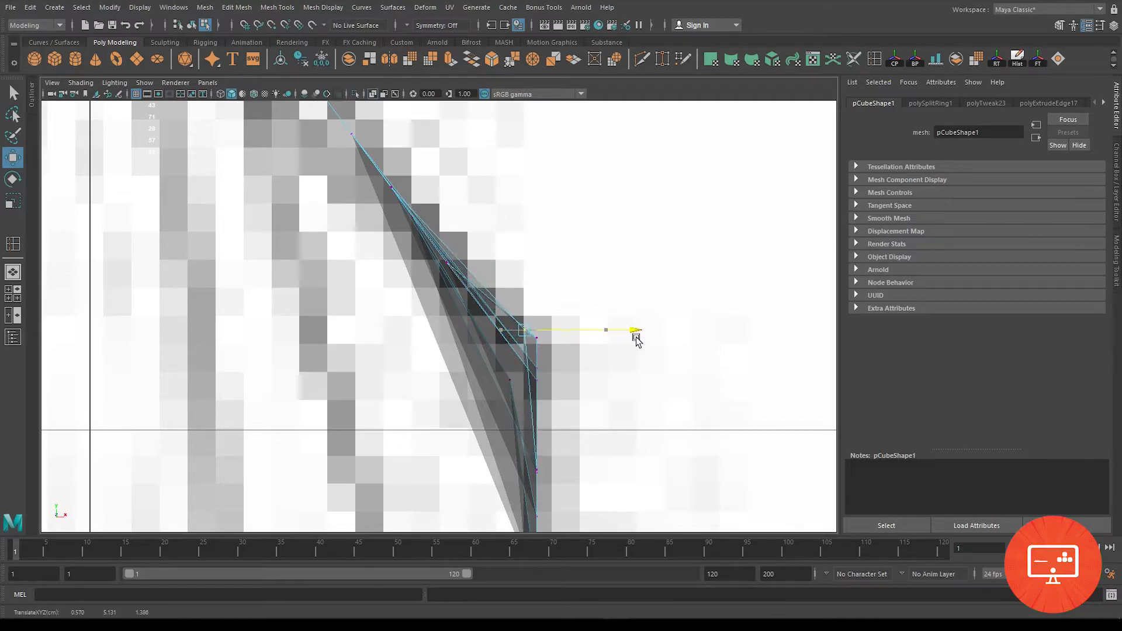
Step: Move the inner vertex midway up the slanted shoulder outward along X to about 0.49
{"action": "middle_click_drag", "start_coordinate": [443, 223], "coordinate": [461, 300], "text": "alt"}
{"action": "left_click_drag", "start_coordinate": [401, 315], "coordinate": [486, 373]}
{"action": "left_click_drag", "start_coordinate": [553, 343], "coordinate": [569, 344]}
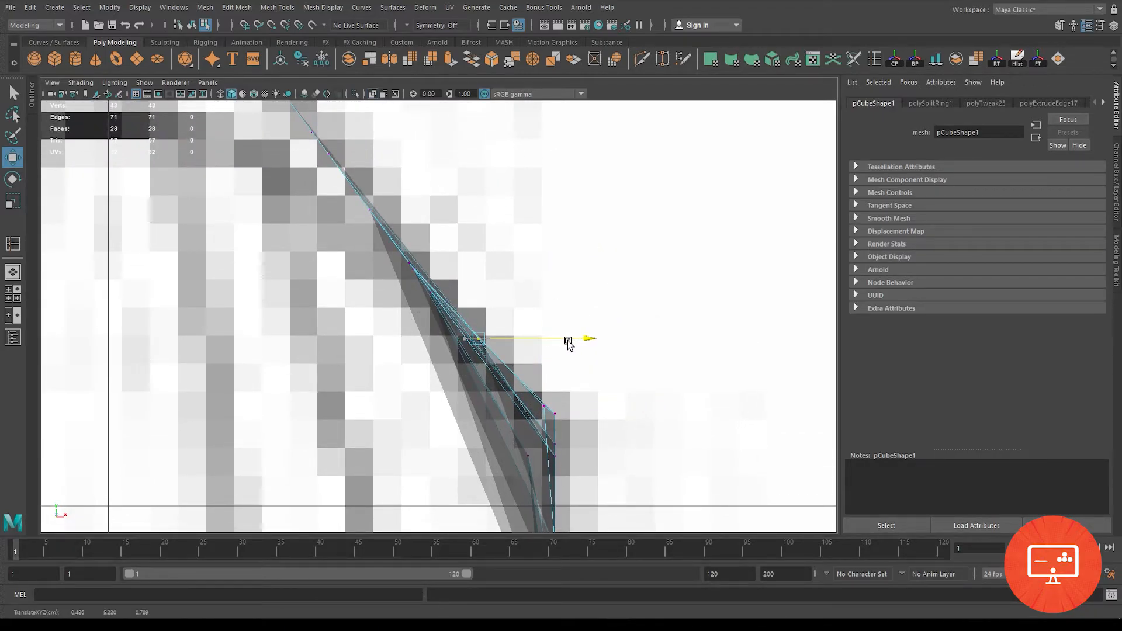
Step: Move the inner vertex below the shoulder corner outward along X to the frame's straight side line
{"action": "left_click_drag", "start_coordinate": [512, 431], "coordinate": [561, 479]}
{"action": "middle_click_drag", "start_coordinate": [603, 431], "coordinate": [565, 341], "text": "alt"}
{"action": "left_click_drag", "start_coordinate": [455, 329], "coordinate": [502, 384]}
{"action": "left_click_drag", "start_coordinate": [588, 367], "coordinate": [618, 367]}
{"action": "scroll", "coordinate": [549, 384], "scroll_direction": "down", "scroll_amount": 15}
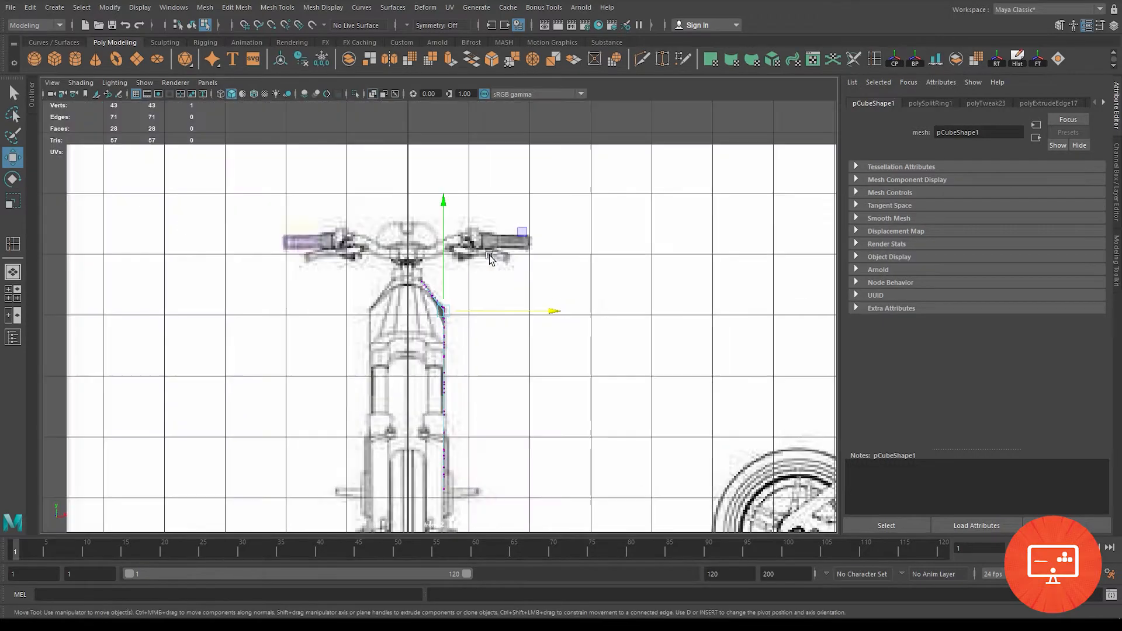
{"action": "scroll", "coordinate": [557, 459], "scroll_direction": "up", "scroll_amount": 3}
{"action": "middle_click_drag", "start_coordinate": [533, 382], "coordinate": [536, 346], "text": "alt"}
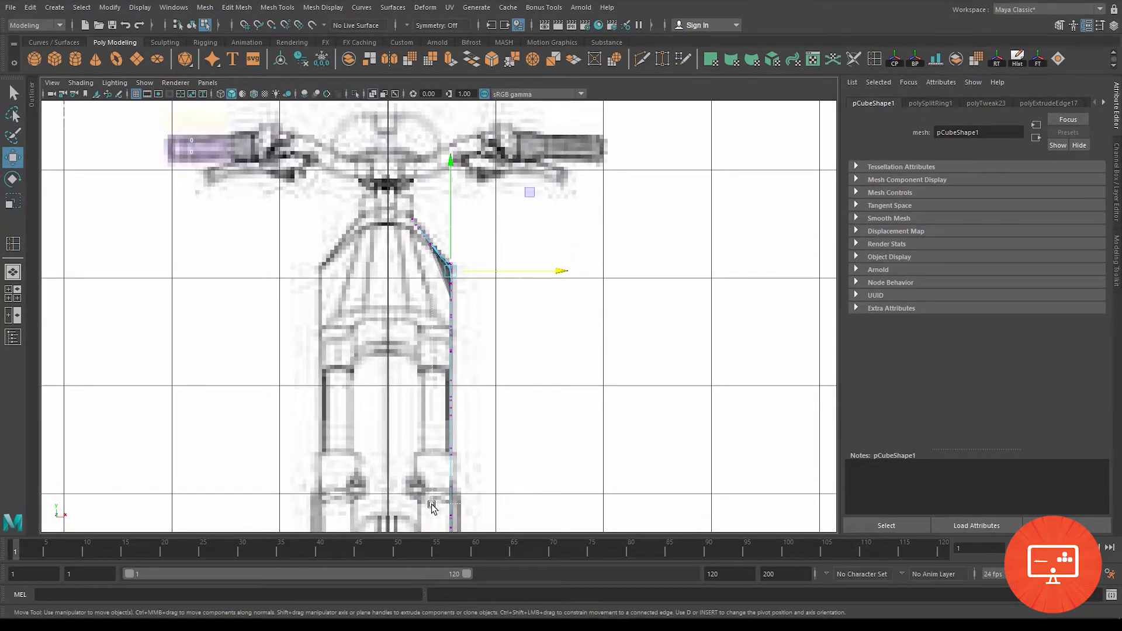
Step: Select all vertices from the shoulder corner down and scale them flat along X onto the straight side
{"action": "left_click_drag", "start_coordinate": [432, 522], "coordinate": [431, 520]}
{"action": "middle_click_drag", "start_coordinate": [503, 496], "coordinate": [503, 276], "text": "alt"}
{"action": "scroll", "coordinate": [506, 351], "scroll_direction": "down", "scroll_amount": 6}
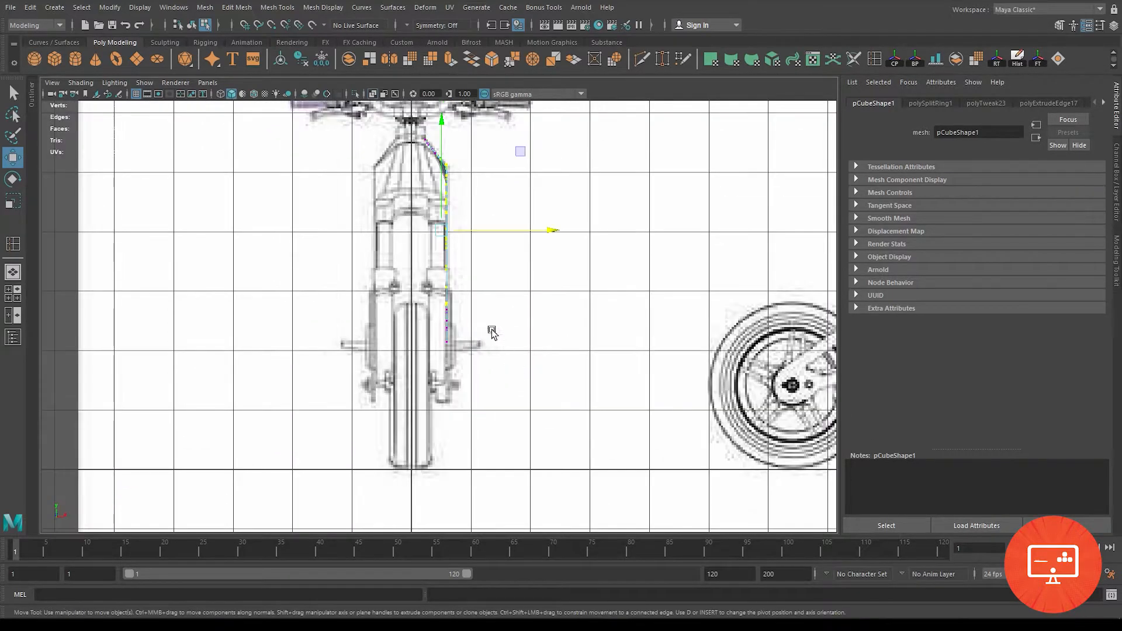
{"action": "scroll", "coordinate": [500, 356], "scroll_direction": "up", "scroll_amount": 1}
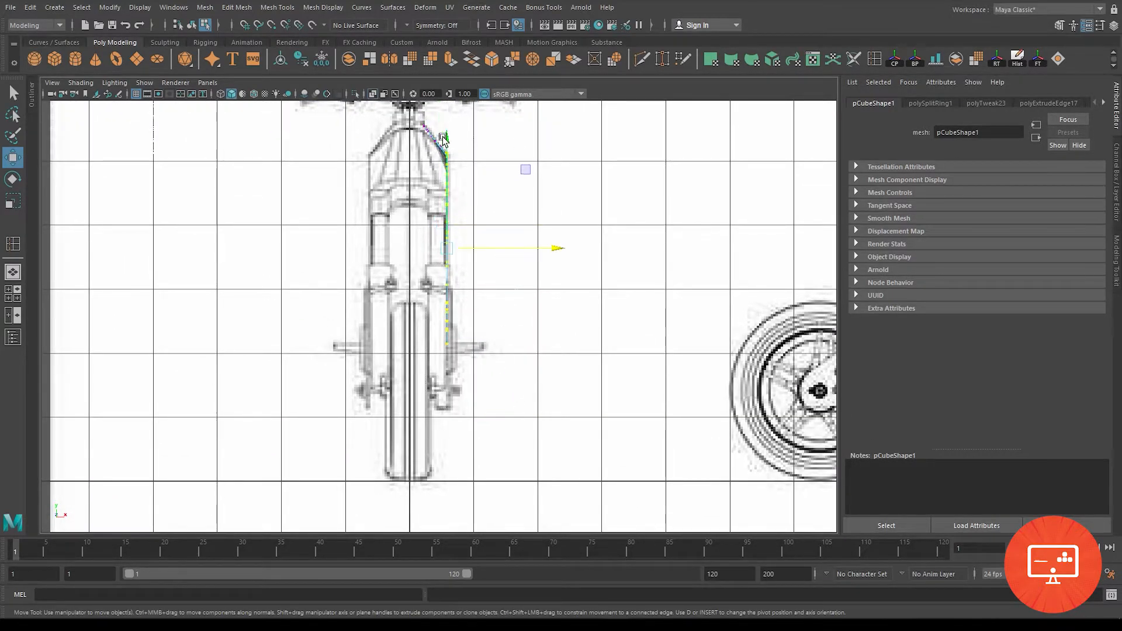
{"action": "middle_click_drag", "start_coordinate": [495, 209], "coordinate": [539, 390], "text": "alt"}
{"action": "right_click_drag", "start_coordinate": [540, 390], "coordinate": [646, 547], "text": "alt"}
{"action": "middle_click_drag", "start_coordinate": [586, 323], "coordinate": [468, 174], "text": "alt"}
{"action": "left_click", "coordinate": [12, 201]}
{"action": "left_click_drag", "start_coordinate": [556, 461], "coordinate": [393, 425]}
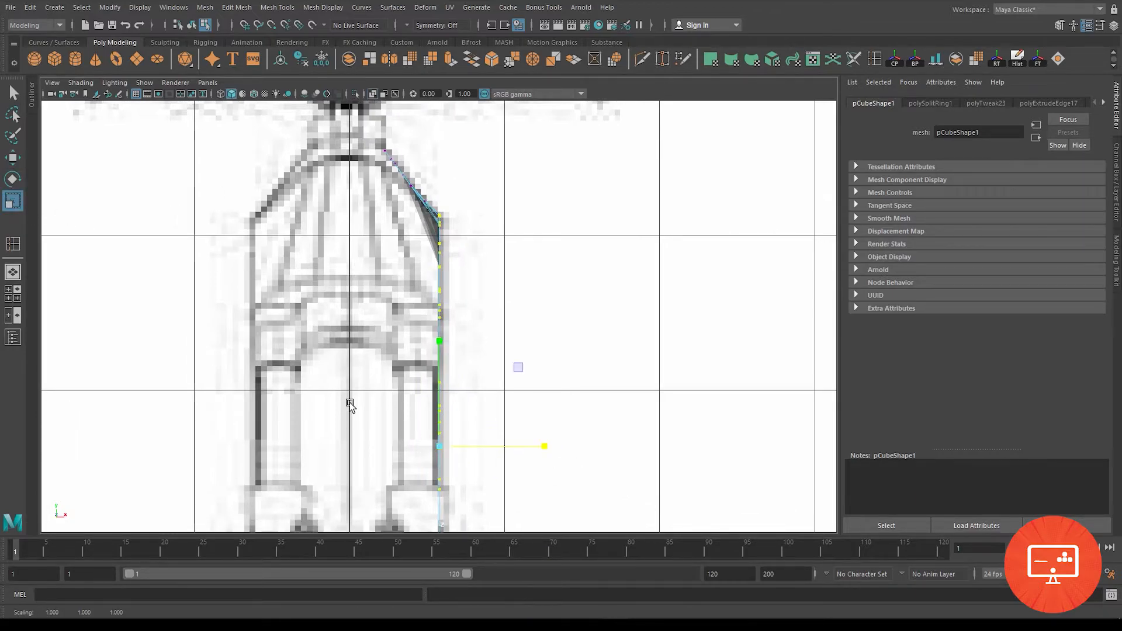
{"action": "left_click", "coordinate": [13, 158]}
Step: Examine the frame's surface in perspective, first unsmoothed and with smooth preview on
{"action": "key", "text": "space"}
{"action": "key", "text": "space"}
{"action": "left_click_drag", "start_coordinate": [689, 215], "coordinate": [568, 326], "text": "alt"}
{"action": "right_click_drag", "start_coordinate": [569, 286], "coordinate": [630, 253]}
{"action": "left_click", "coordinate": [631, 253]}
{"action": "left_click_drag", "start_coordinate": [655, 323], "coordinate": [762, 317], "text": "alt"}
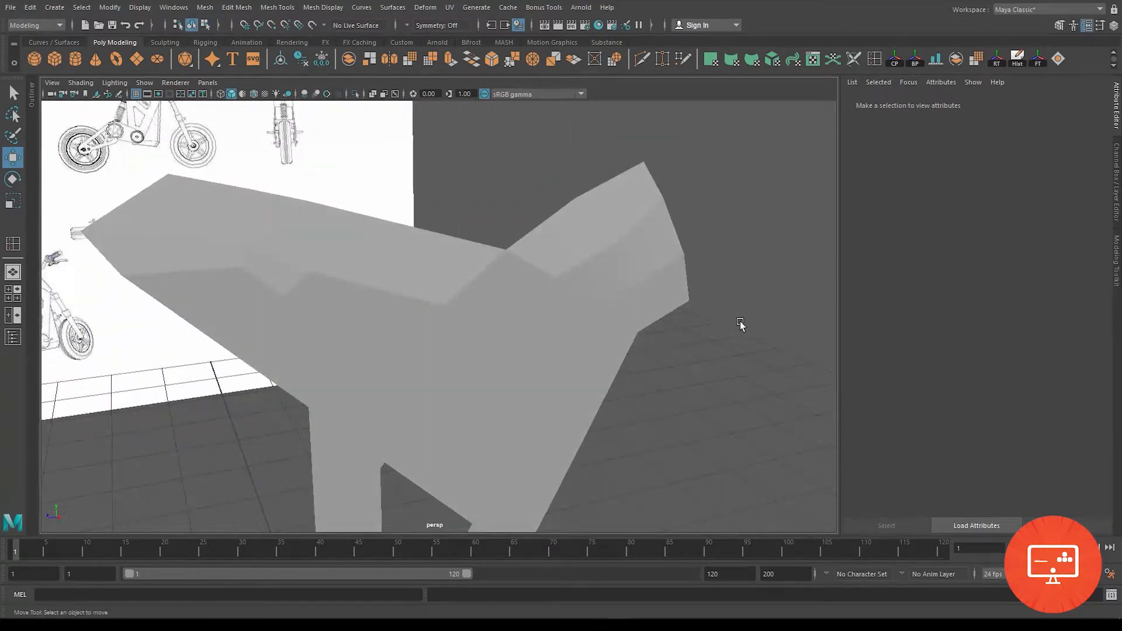
{"action": "left_click", "coordinate": [538, 334]}
{"action": "key", "text": "3"}
{"action": "left_click", "coordinate": [631, 350]}
{"action": "left_click_drag", "start_coordinate": [622, 368], "coordinate": [514, 379], "text": "alt"}
{"action": "left_click", "coordinate": [479, 362]}
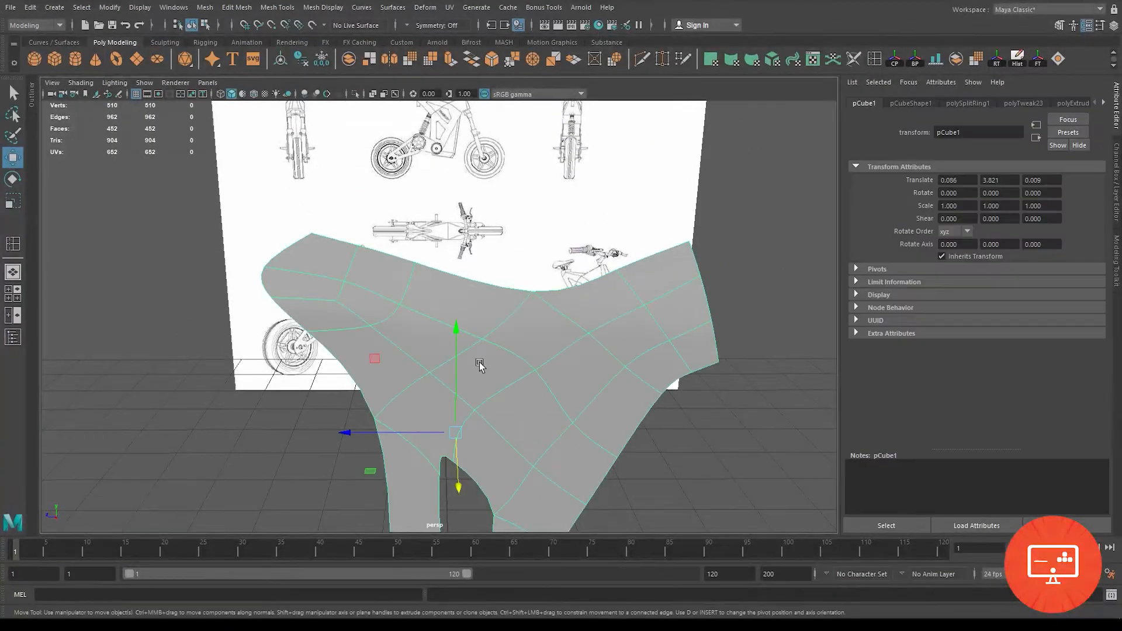
Step: Turn off smooth preview and select the border edge loops of the frame's cutout and outer outline
{"action": "key", "text": "space"}
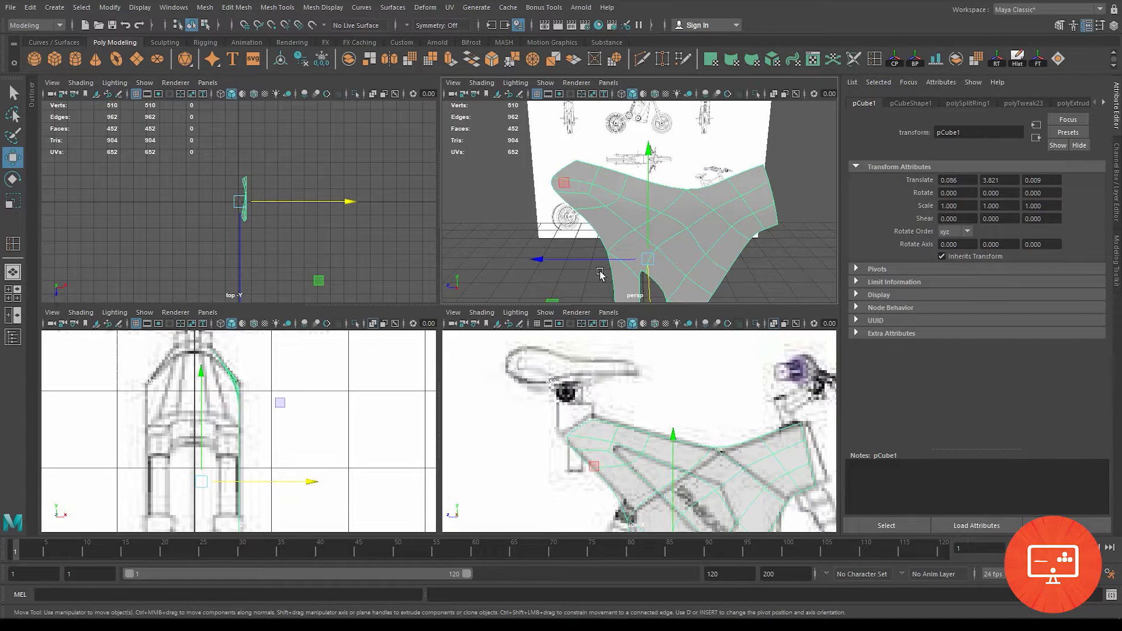
{"action": "key", "text": "space"}
{"action": "key", "text": "space"}
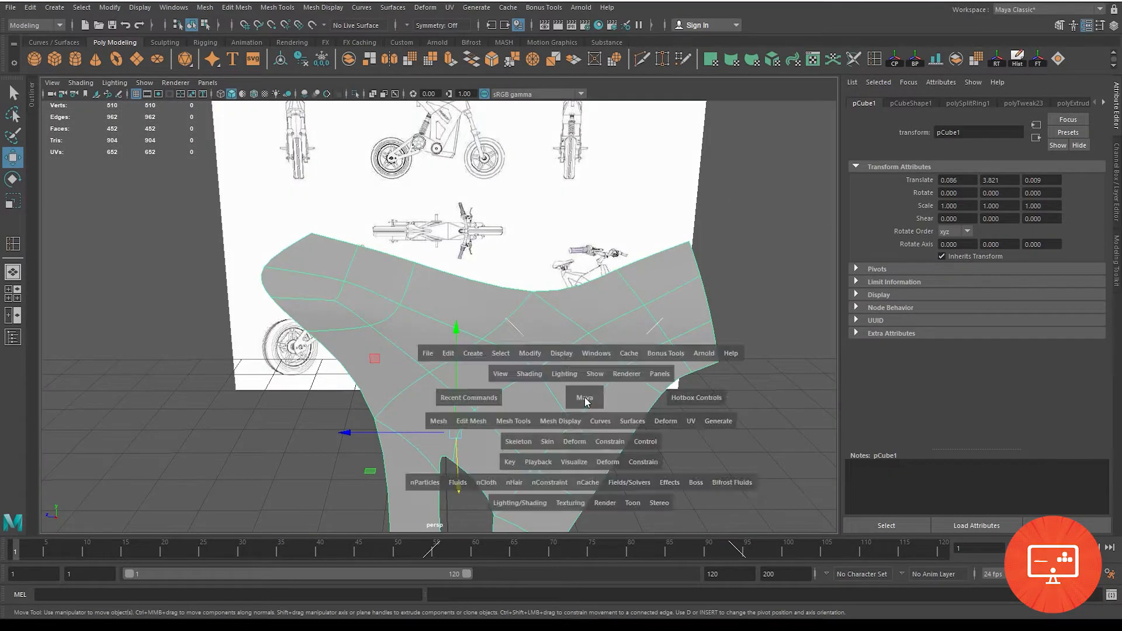
{"action": "key", "text": "space"}
{"action": "scroll", "coordinate": [656, 421], "scroll_direction": "up", "scroll_amount": 6}
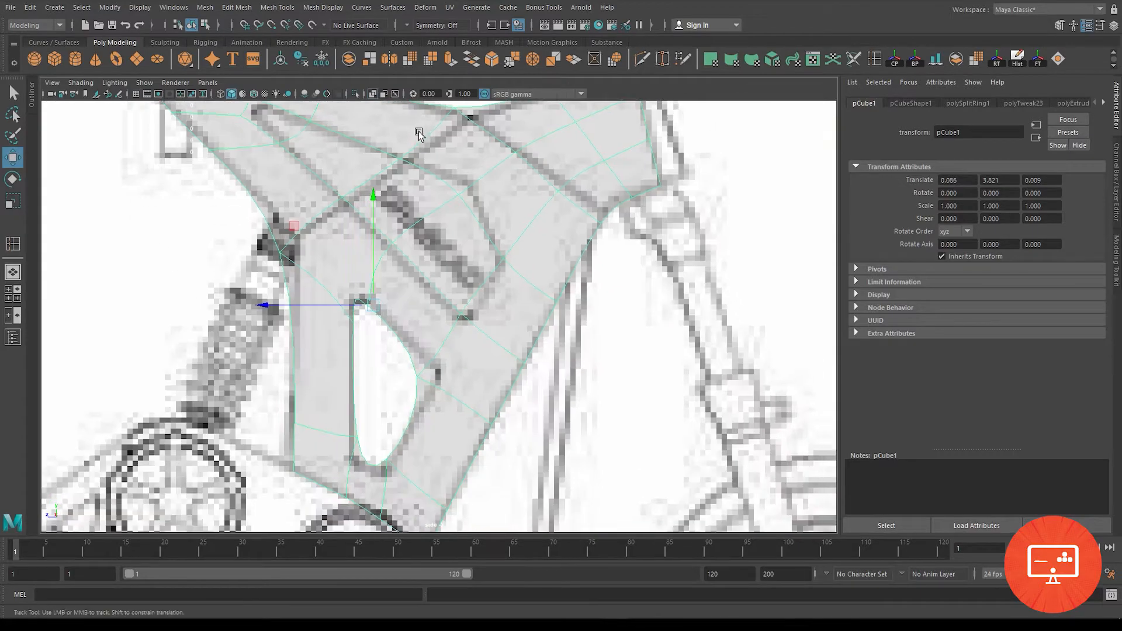
{"action": "key", "text": "1"}
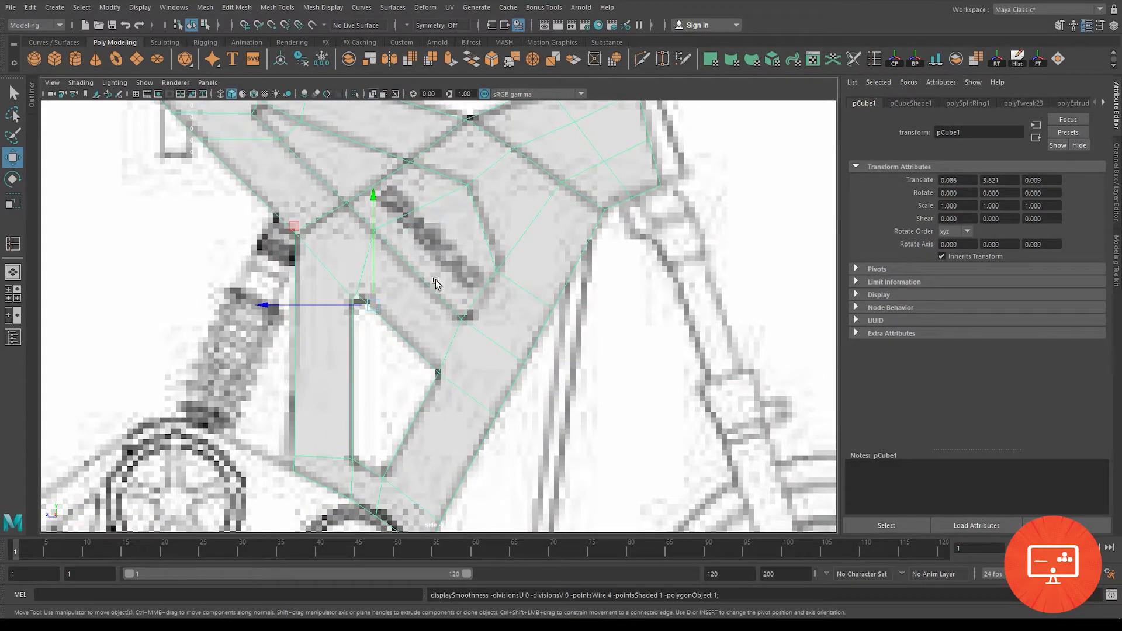
{"action": "right_click_drag", "start_coordinate": [399, 331], "coordinate": [400, 255]}
{"action": "double_click", "coordinate": [388, 321]}
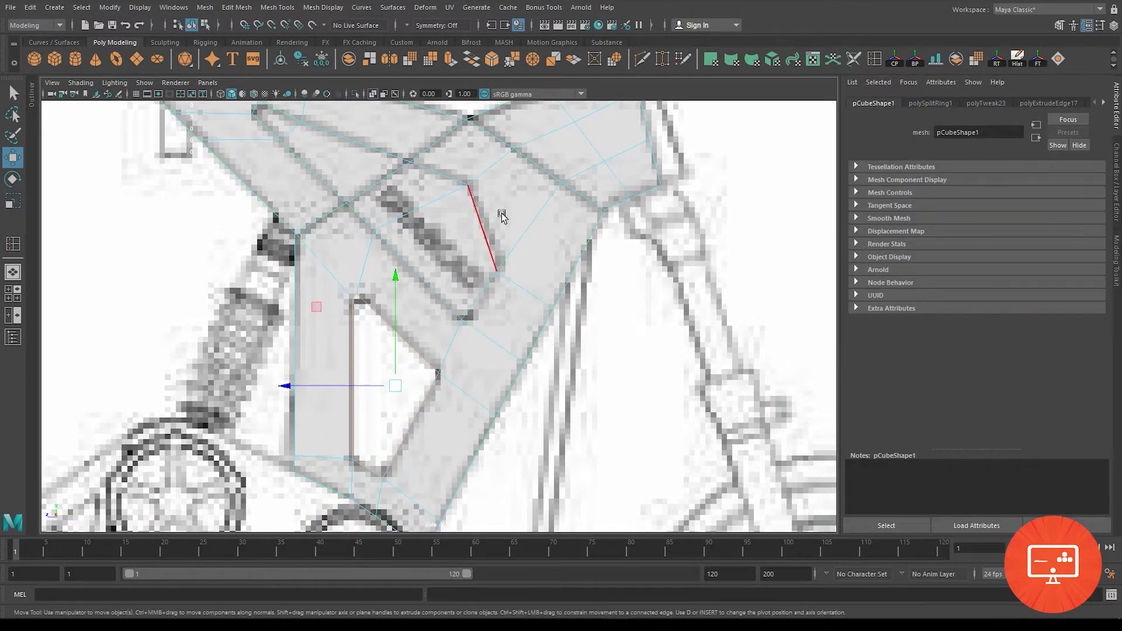
Step: Extrude the selected border edges along X toward the bike's centre line in the front view and flatten them
{"action": "middle_click_drag", "start_coordinate": [482, 126], "coordinate": [508, 264], "text": "alt"}
{"action": "scroll", "coordinate": [473, 251], "scroll_direction": "down", "scroll_amount": 5}
{"action": "key", "text": "space"}
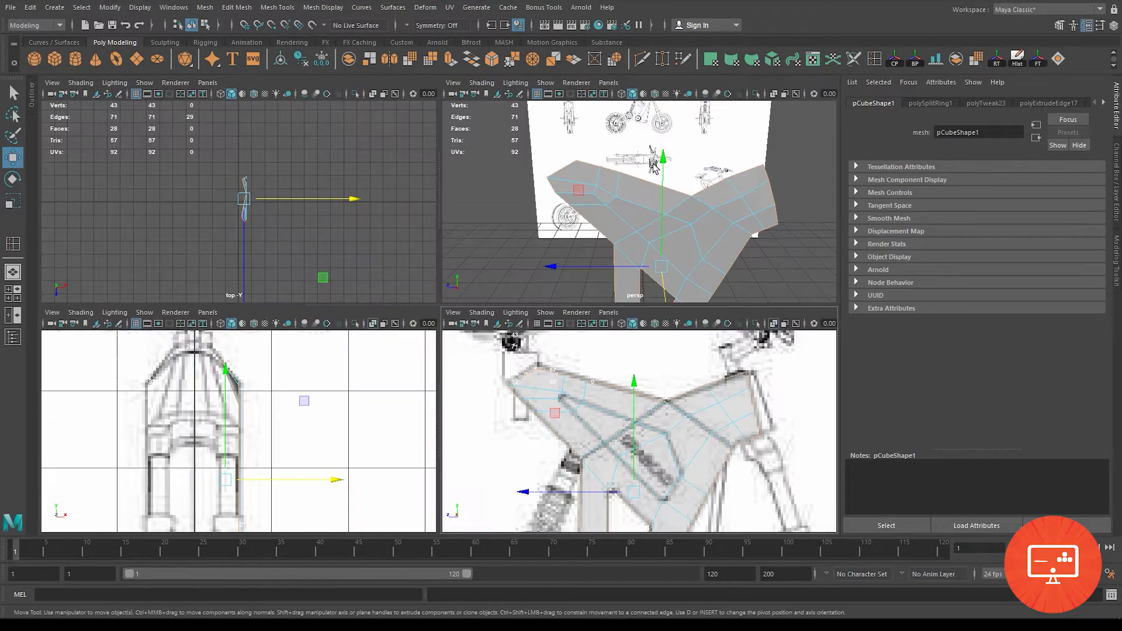
{"action": "key", "text": "space"}
{"action": "left_click_drag", "start_coordinate": [501, 356], "coordinate": [239, 358], "text": "shift"}
{"action": "left_click", "coordinate": [13, 201]}
{"action": "key", "text": "w"}
Step: Snap the extruded border edges along X to the grid centre line at X 0
{"action": "left_click_drag", "start_coordinate": [433, 354], "coordinate": [460, 354]}
{"action": "left_click", "coordinate": [248, 26]}
{"action": "left_click_drag", "start_coordinate": [358, 353], "coordinate": [349, 353]}
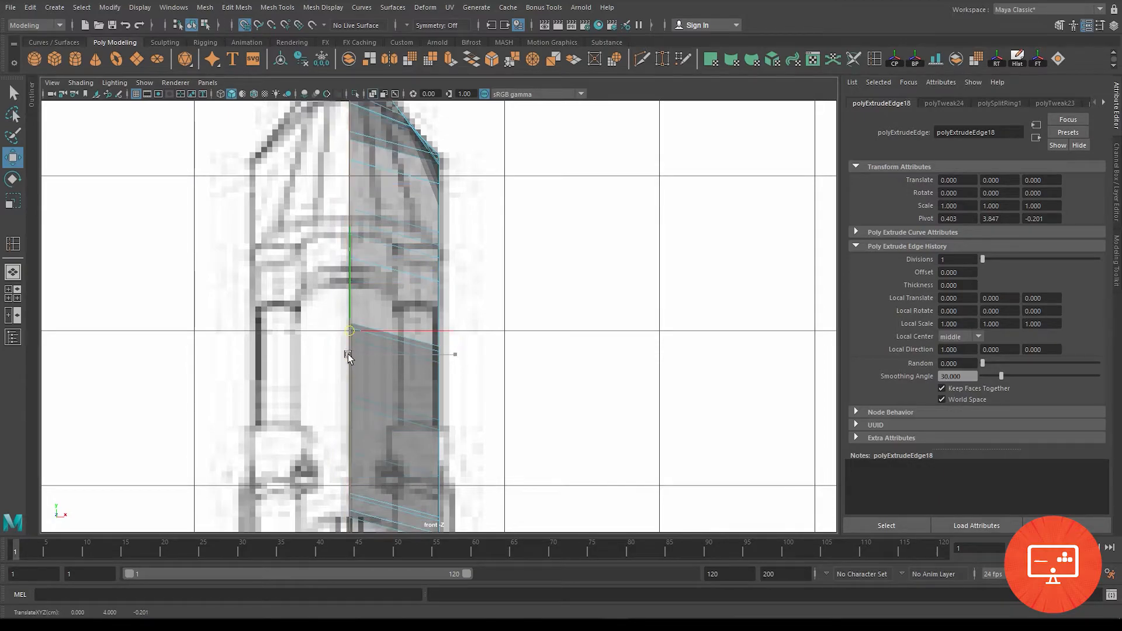
{"action": "key", "text": "ctrl+z"}
{"action": "left_click_drag", "start_coordinate": [458, 356], "coordinate": [353, 359]}
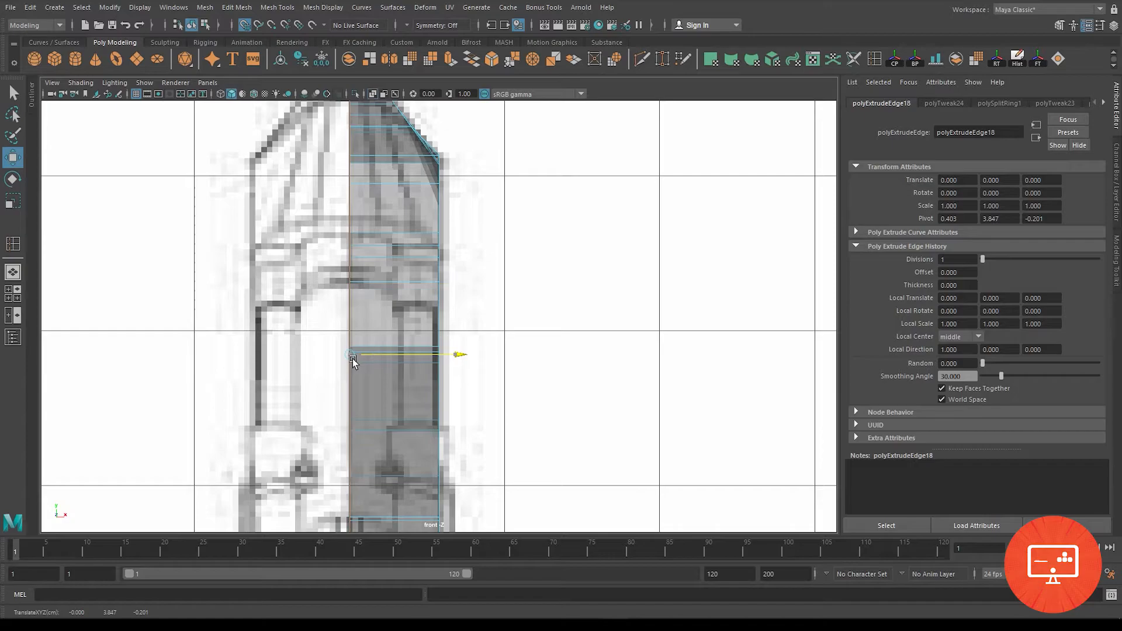
{"action": "left_click", "coordinate": [248, 26]}
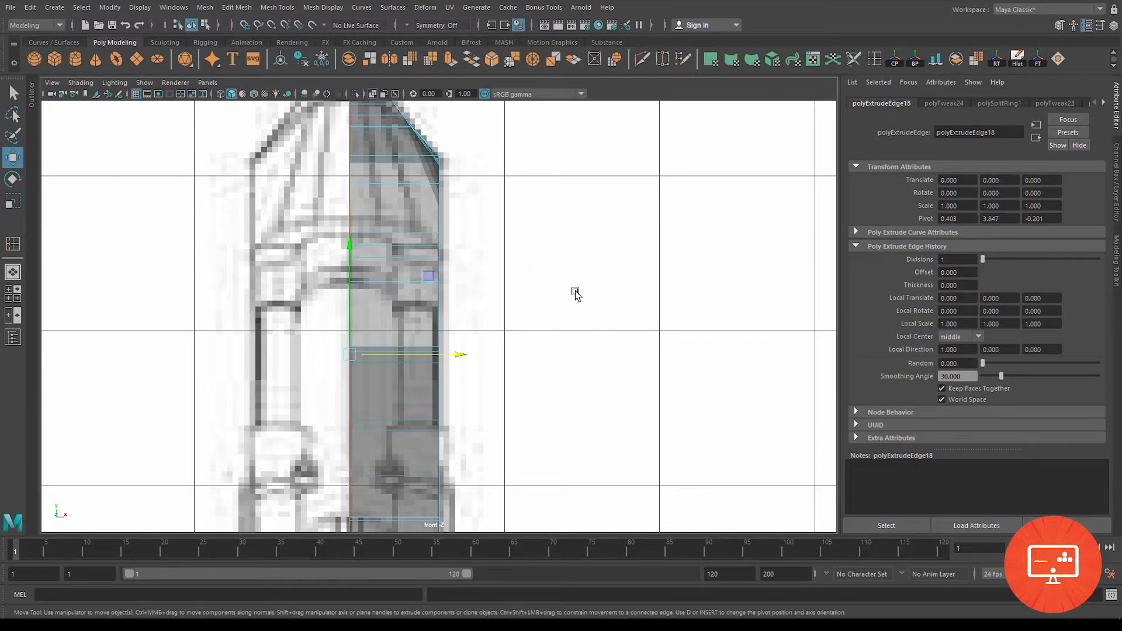
Step: Return to object mode and examine the thickened half frame in perspective with smooth preview
{"action": "key", "text": "space"}
{"action": "key", "text": "space"}
{"action": "left_click_drag", "start_coordinate": [626, 301], "coordinate": [522, 308], "text": "alt"}
{"action": "right_click_drag", "start_coordinate": [466, 286], "coordinate": [524, 268]}
{"action": "left_click_drag", "start_coordinate": [585, 285], "coordinate": [627, 297], "text": "alt"}
{"action": "left_click", "coordinate": [626, 297]}
{"action": "left_click_drag", "start_coordinate": [585, 346], "coordinate": [398, 386], "text": "alt"}
{"action": "left_click", "coordinate": [429, 260]}
{"action": "key", "text": "3"}
{"action": "left_click", "coordinate": [594, 283]}
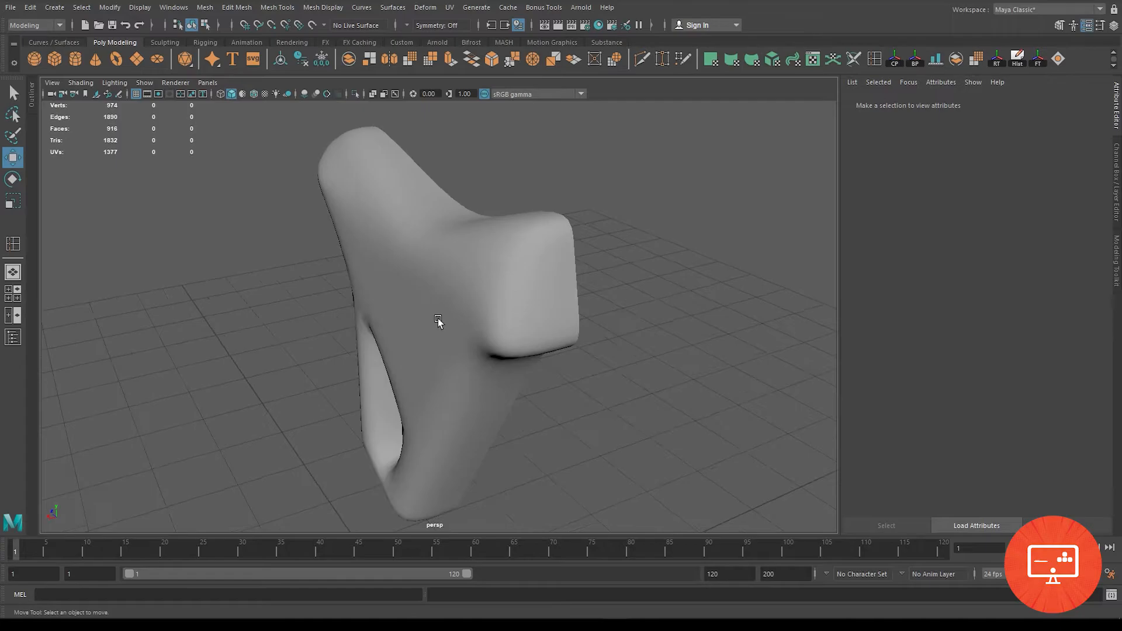
Step: Turn off smooth preview and examine the frame's head tube end and its fit to the front blueprint
{"action": "left_click", "coordinate": [439, 318]}
{"action": "key", "text": "1"}
{"action": "left_click", "coordinate": [617, 414]}
{"action": "left_click_drag", "start_coordinate": [618, 413], "coordinate": [553, 396], "text": "alt"}
{"action": "left_click_drag", "start_coordinate": [489, 368], "coordinate": [556, 323], "text": "alt"}
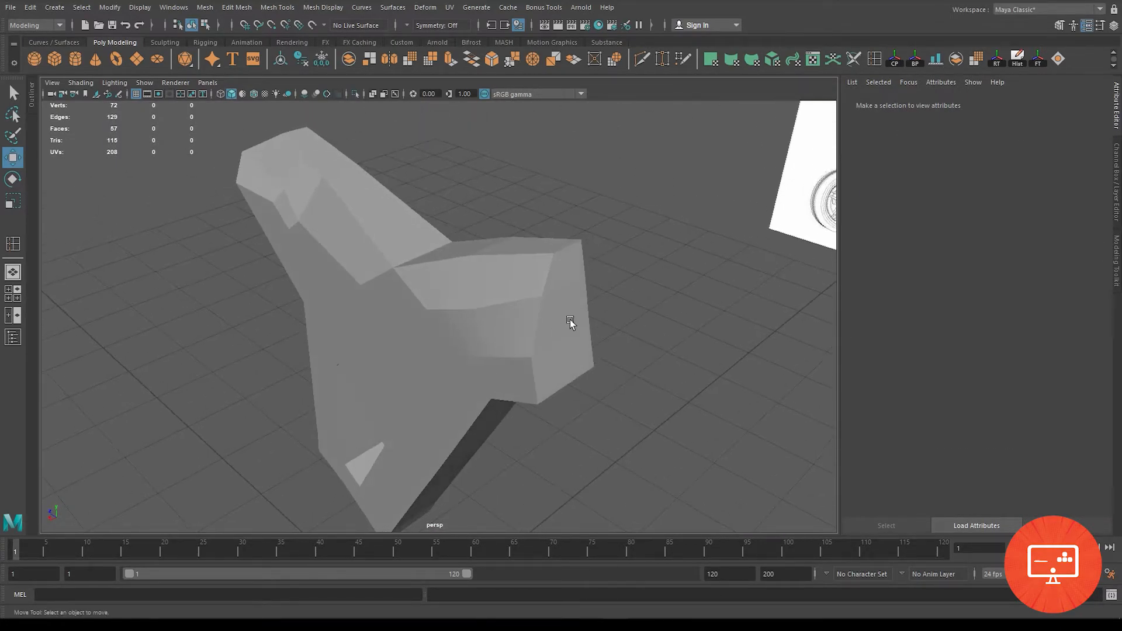
{"action": "left_click", "coordinate": [556, 323]}
{"action": "left_click_drag", "start_coordinate": [602, 371], "coordinate": [418, 370], "text": "alt"}
{"action": "key", "text": "space"}
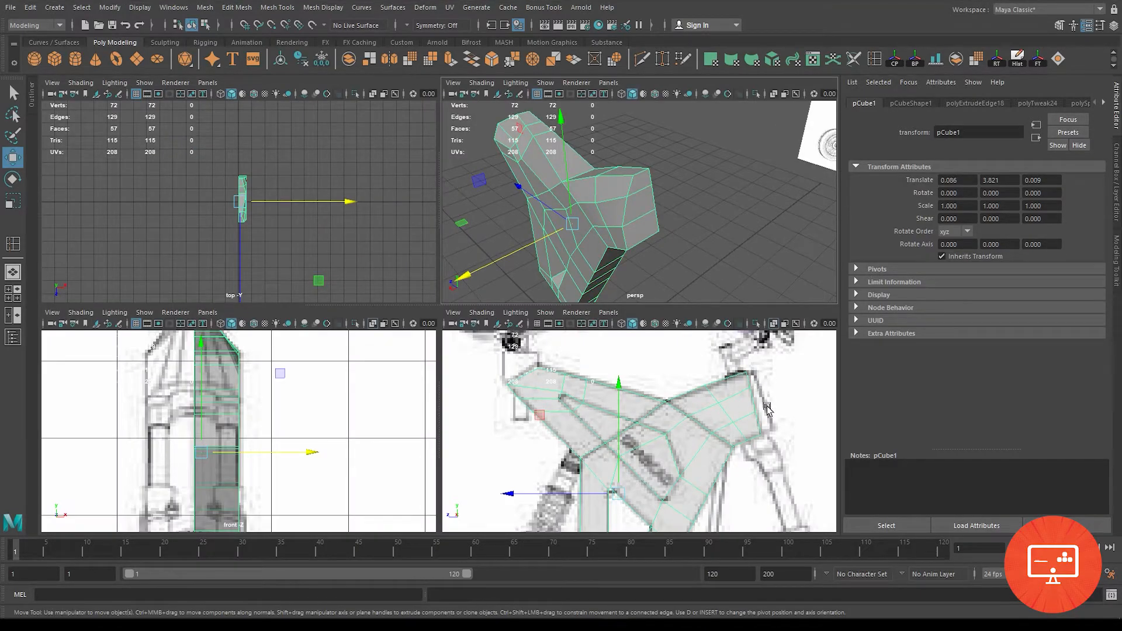
{"action": "key", "text": "space"}
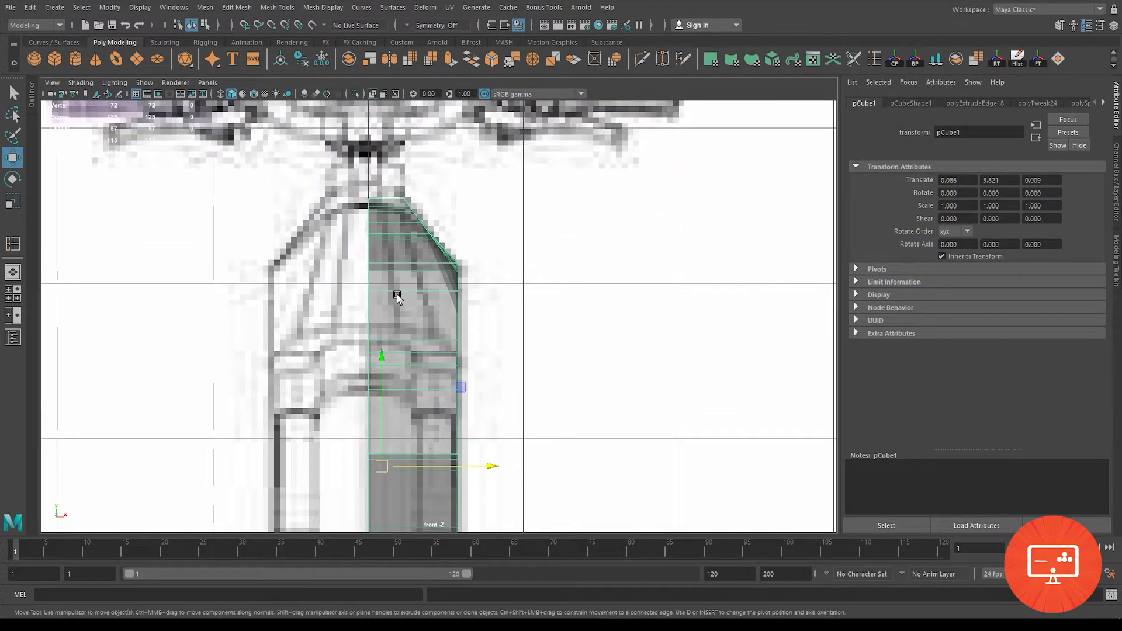
{"action": "scroll", "coordinate": [397, 293], "scroll_direction": "down", "scroll_amount": 3}
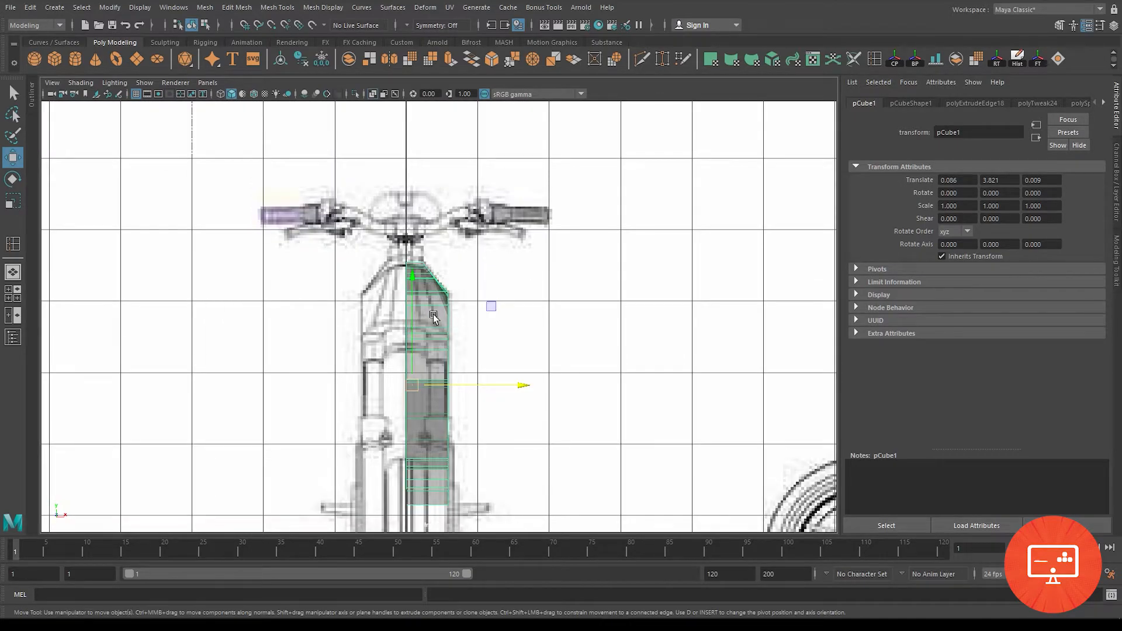
{"action": "middle_click_drag", "start_coordinate": [504, 431], "coordinate": [491, 255], "text": "alt"}
Step: Extrude the three underside faces at the frame's lower end down over the motor circle in the side view
{"action": "key", "text": "space"}
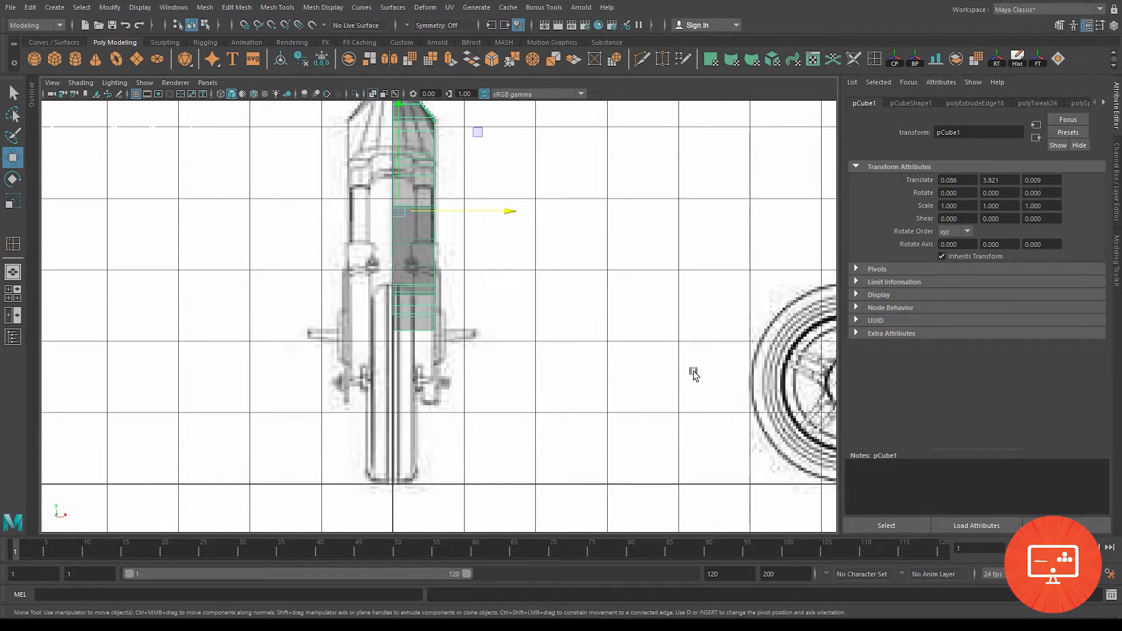
{"action": "key", "text": "space"}
{"action": "middle_click_drag", "start_coordinate": [316, 483], "coordinate": [468, 195], "text": "alt"}
{"action": "scroll", "coordinate": [468, 195], "scroll_direction": "up", "scroll_amount": 1}
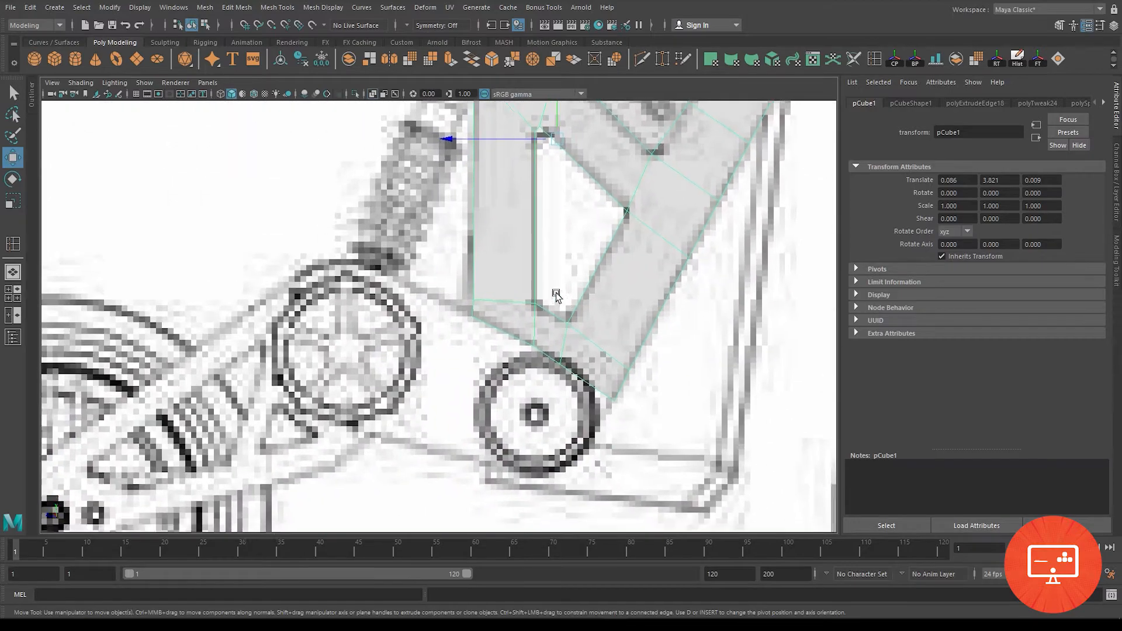
{"action": "middle_click_drag", "start_coordinate": [564, 316], "coordinate": [538, 277], "text": "alt"}
{"action": "right_click_drag", "start_coordinate": [456, 294], "coordinate": [470, 283]}
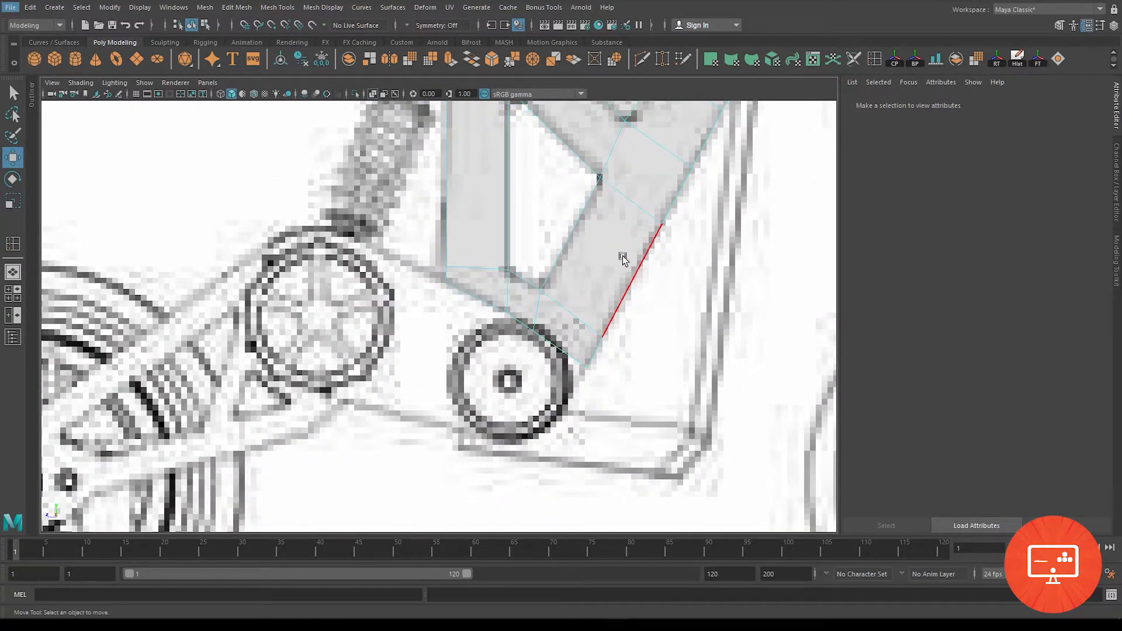
{"action": "left_click", "coordinate": [768, 349]}
{"action": "key", "text": "space"}
{"action": "key", "text": "space"}
{"action": "left_click_drag", "start_coordinate": [691, 260], "coordinate": [458, 395], "text": "alt"}
{"action": "middle_click_drag", "start_coordinate": [459, 395], "coordinate": [501, 277], "text": "alt"}
{"action": "left_click_drag", "start_coordinate": [500, 277], "coordinate": [599, 398], "text": "alt"}
{"action": "left_click", "coordinate": [521, 200]}
{"action": "right_click_drag", "start_coordinate": [523, 201], "coordinate": [523, 233]}
{"action": "left_click", "coordinate": [524, 233]}
{"action": "left_click", "coordinate": [597, 236], "text": "shift"}
{"action": "left_click", "coordinate": [622, 261], "text": "shift"}
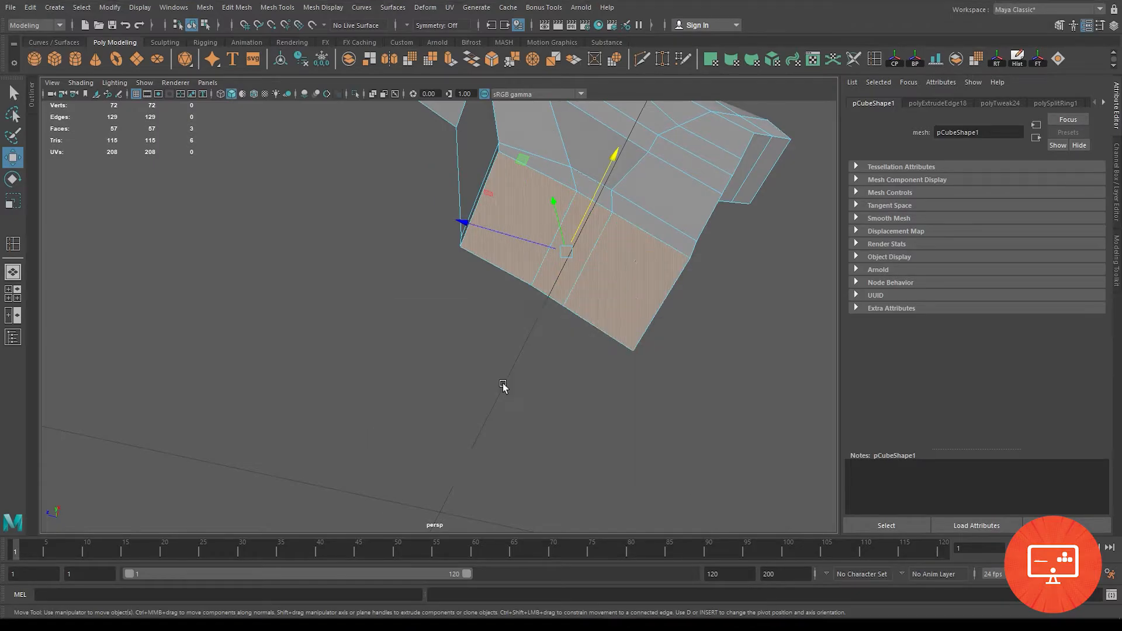
{"action": "key", "text": "space"}
{"action": "key", "text": "space"}
{"action": "scroll", "coordinate": [458, 294], "scroll_direction": "up", "scroll_amount": 4}
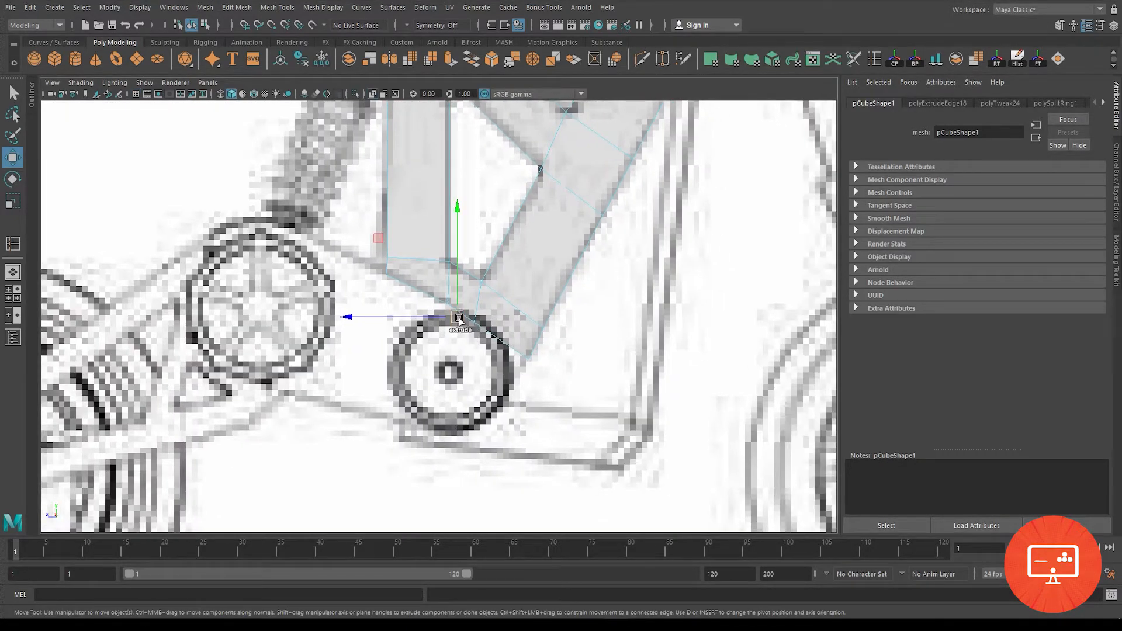
{"action": "left_click_drag", "start_coordinate": [459, 318], "coordinate": [409, 380], "text": "shift"}
{"action": "scroll", "coordinate": [412, 351], "scroll_direction": "up", "scroll_amount": 2}
{"action": "middle_click_drag", "start_coordinate": [409, 345], "coordinate": [360, 365], "text": "alt"}
{"action": "scroll", "coordinate": [361, 364], "scroll_direction": "down", "scroll_amount": 8}
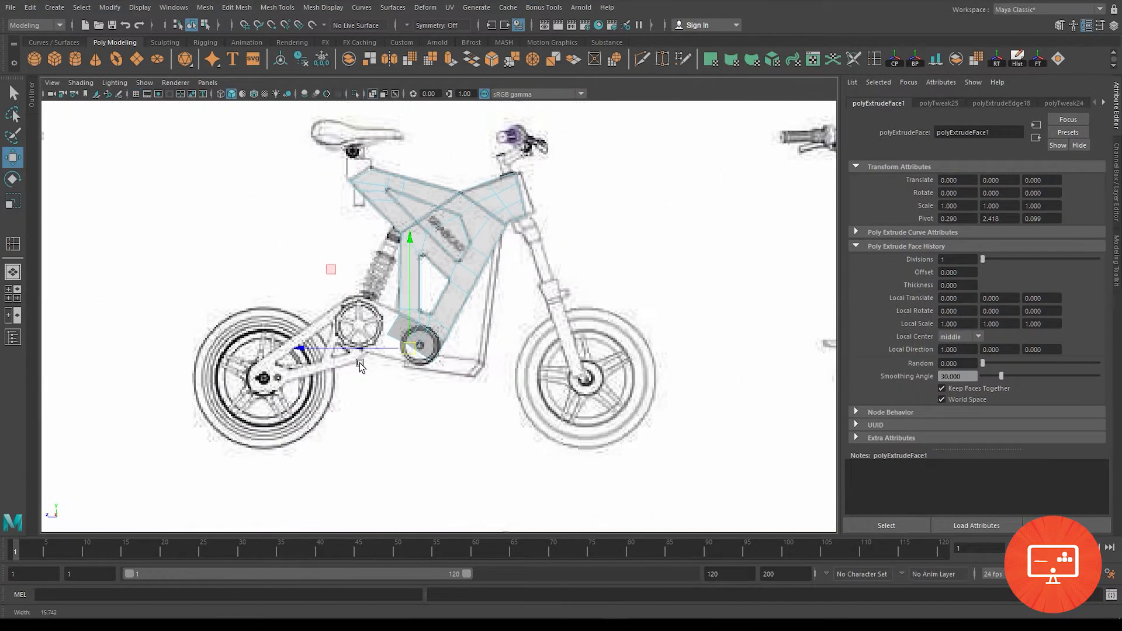
Step: Reposition the extruded section's rear, bottom and front vertices around the motor circle on the side blueprint
{"action": "scroll", "coordinate": [360, 365], "scroll_direction": "up", "scroll_amount": 4}
{"action": "scroll", "coordinate": [367, 403], "scroll_direction": "up", "scroll_amount": 3}
{"action": "scroll", "coordinate": [367, 403], "scroll_direction": "up", "scroll_amount": 1}
{"action": "middle_click_drag", "start_coordinate": [381, 382], "coordinate": [416, 366], "text": "alt"}
{"action": "scroll", "coordinate": [416, 366], "scroll_direction": "up", "scroll_amount": 3}
{"action": "right_click_drag", "start_coordinate": [343, 286], "coordinate": [284, 287]}
{"action": "left_click", "coordinate": [325, 353]}
{"action": "mouse_move", "coordinate": [324, 351]}
{"action": "left_mouse_down"}
{"action": "mouse_move", "coordinate": [340, 384]}
{"action": "mouse_move", "coordinate": [339, 360]}
{"action": "left_mouse_up"}
{"action": "left_click", "coordinate": [392, 385]}
{"action": "left_click_drag", "start_coordinate": [393, 386], "coordinate": [408, 426]}
{"action": "left_click", "coordinate": [422, 406]}
{"action": "left_click", "coordinate": [478, 443]}
{"action": "left_click_drag", "start_coordinate": [477, 443], "coordinate": [493, 424]}
Step: Try to pull the motor section's bottom and lower rear vertices out to the blueprint's lower outline
{"action": "middle_click_drag", "start_coordinate": [448, 391], "coordinate": [417, 294], "text": "alt"}
{"action": "scroll", "coordinate": [417, 294], "scroll_direction": "up", "scroll_amount": 2}
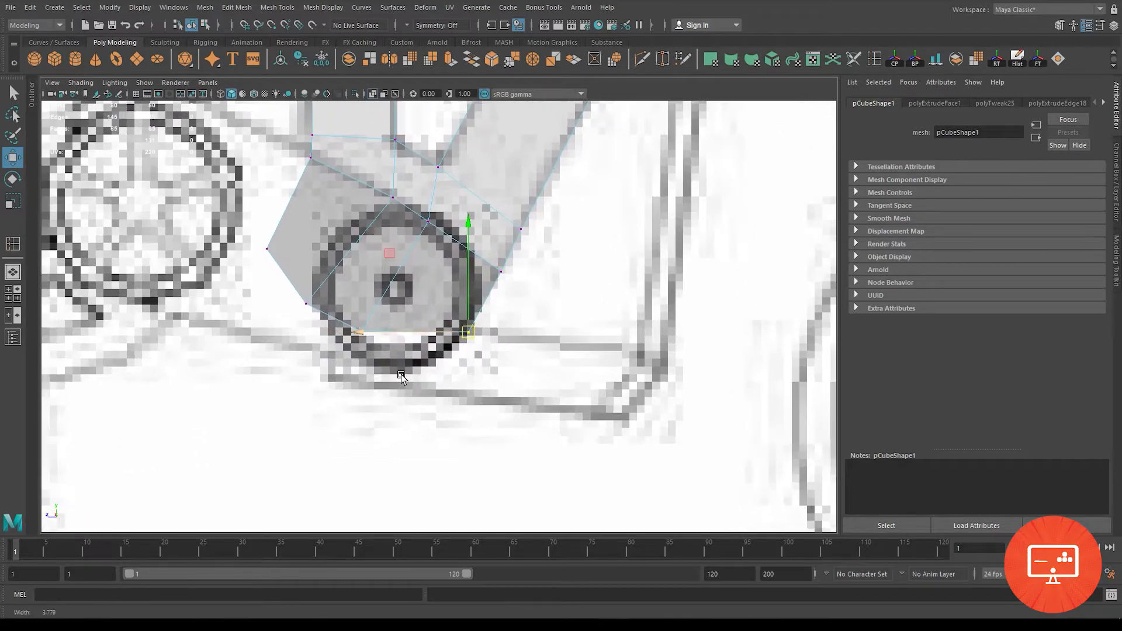
{"action": "left_click_drag", "start_coordinate": [380, 359], "coordinate": [381, 359]}
{"action": "left_click_drag", "start_coordinate": [363, 335], "coordinate": [353, 375]}
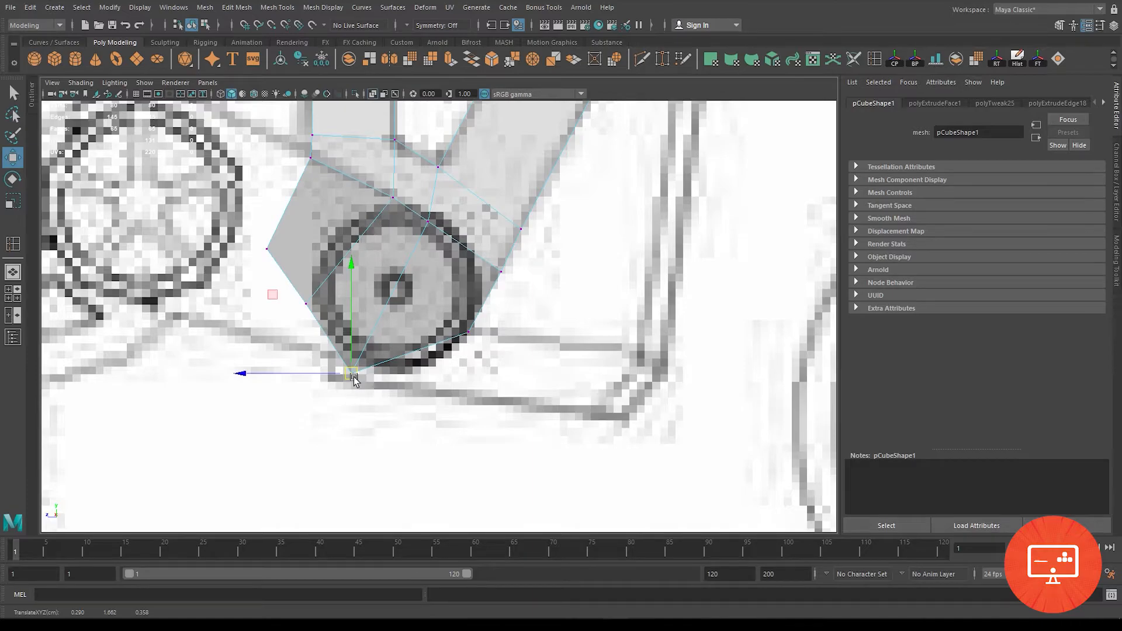
{"action": "left_click_drag", "start_coordinate": [287, 292], "coordinate": [244, 328]}
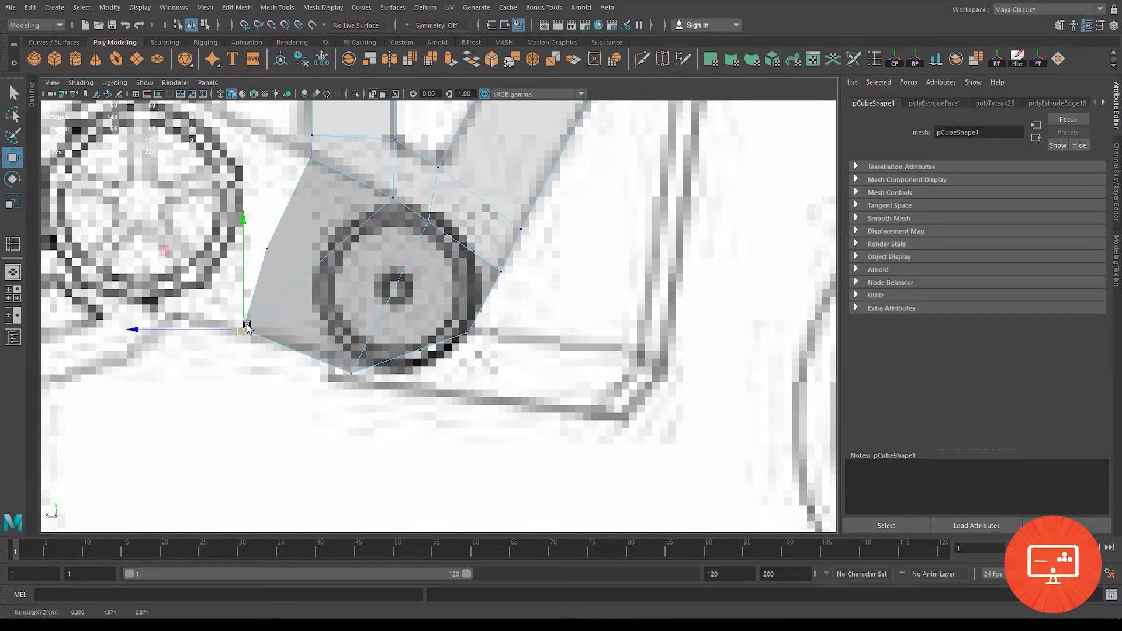
{"action": "middle_click_drag", "start_coordinate": [279, 254], "coordinate": [288, 270]}
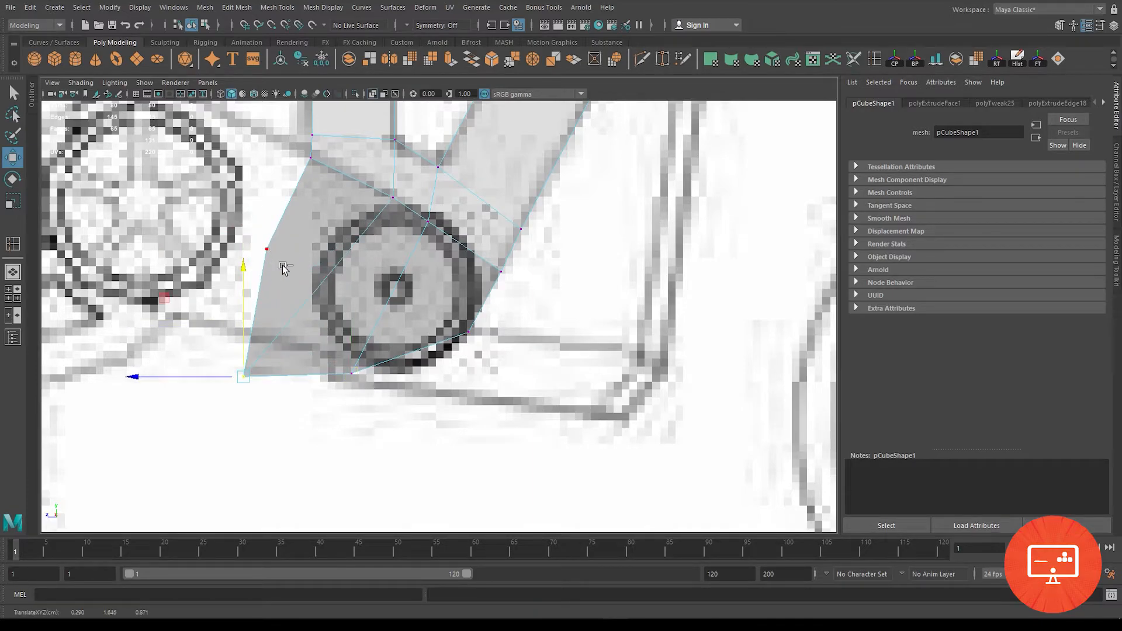
{"action": "key", "text": "ctrl+z"}
{"action": "middle_click_drag", "start_coordinate": [326, 328], "coordinate": [414, 400], "text": "alt"}
{"action": "key", "text": "ctrl+z"}
Step: Move the motor section's bottom vertex to the blueprint's lower corner and extrude the adjoining lower front face forward along the bottom bracket
{"action": "left_click_drag", "start_coordinate": [448, 406], "coordinate": [416, 446]}
{"action": "middle_click_drag", "start_coordinate": [500, 416], "coordinate": [363, 401], "text": "alt"}
{"action": "right_click_drag", "start_coordinate": [361, 400], "coordinate": [359, 321]}
{"action": "left_click", "coordinate": [334, 396]}
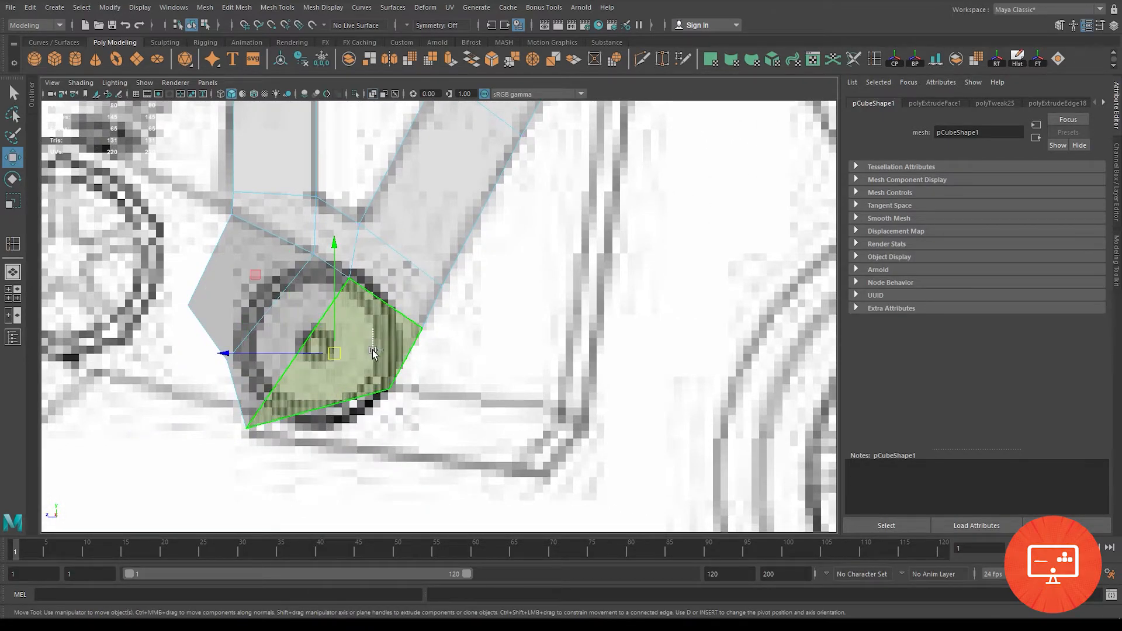
{"action": "left_click", "coordinate": [288, 413]}
{"action": "left_click_drag", "start_coordinate": [321, 409], "coordinate": [525, 442], "text": "shift"}
Step: Move the extruded bracket's lower end vertex to the front bottom corner on the side blueprint
{"action": "right_click_drag", "start_coordinate": [468, 295], "coordinate": [424, 299]}
{"action": "left_click", "coordinate": [450, 460]}
{"action": "left_click_drag", "start_coordinate": [450, 460], "coordinate": [543, 476]}
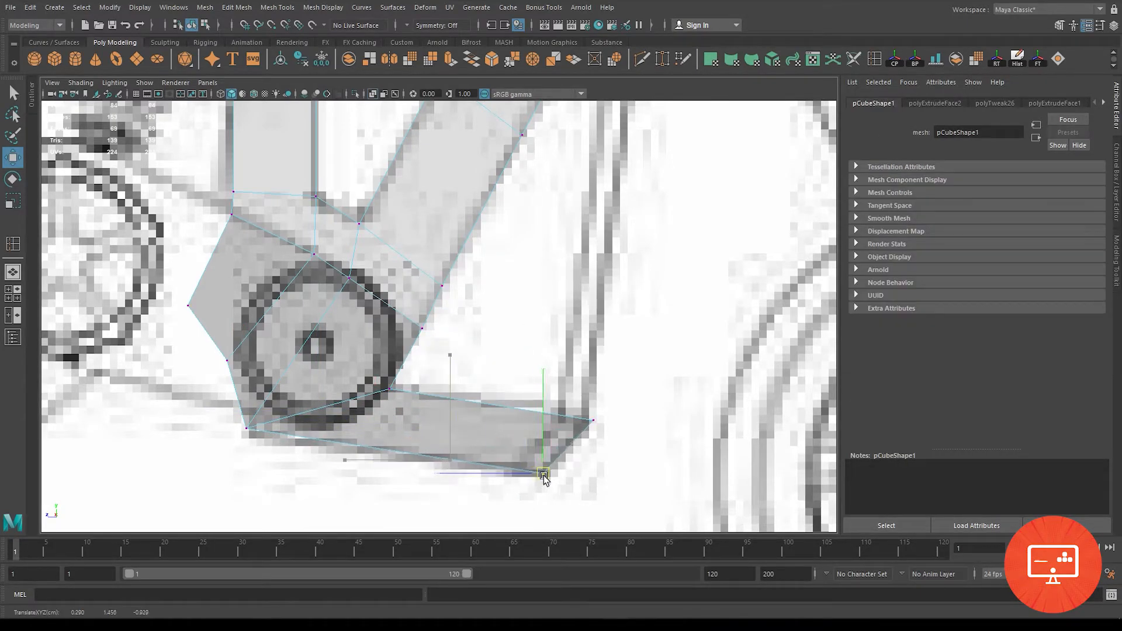
Step: Select the extruded bracket's outer edge and move it slightly inward along X in the front view
{"action": "key", "text": "space"}
{"action": "key", "text": "space"}
{"action": "left_click_drag", "start_coordinate": [686, 270], "coordinate": [454, 323], "text": "alt"}
{"action": "right_click_drag", "start_coordinate": [464, 283], "coordinate": [464, 251]}
{"action": "left_click", "coordinate": [479, 340]}
{"action": "left_click_drag", "start_coordinate": [531, 382], "coordinate": [573, 356], "text": "alt"}
{"action": "key", "text": "space"}
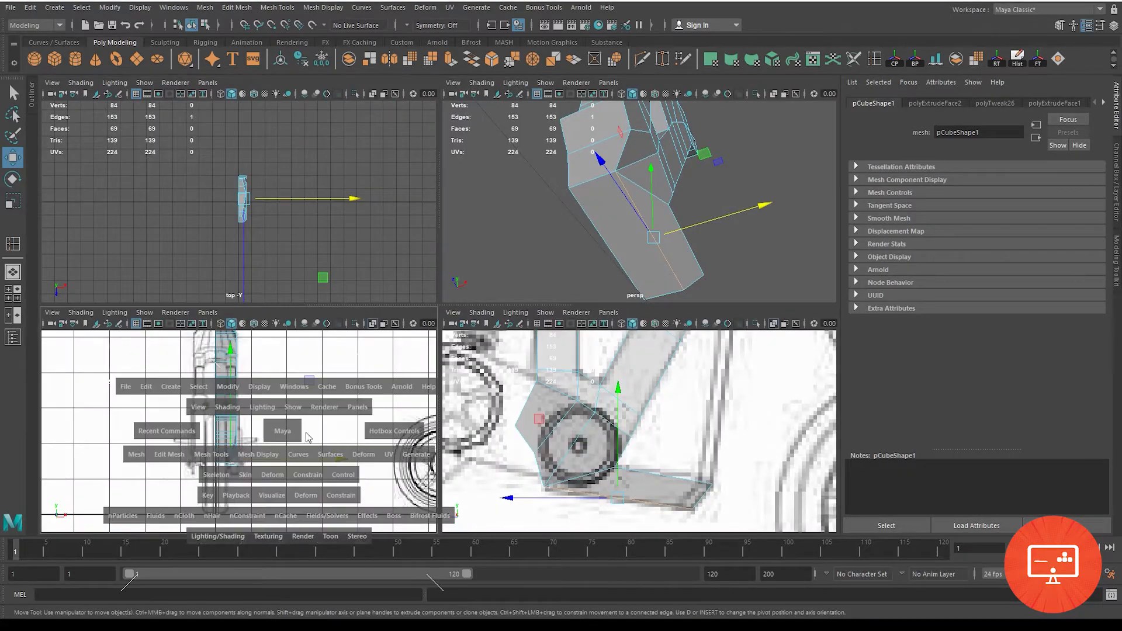
{"action": "key", "text": "space"}
{"action": "scroll", "coordinate": [436, 439], "scroll_direction": "up", "scroll_amount": 6}
{"action": "scroll", "coordinate": [435, 439], "scroll_direction": "up", "scroll_amount": 1}
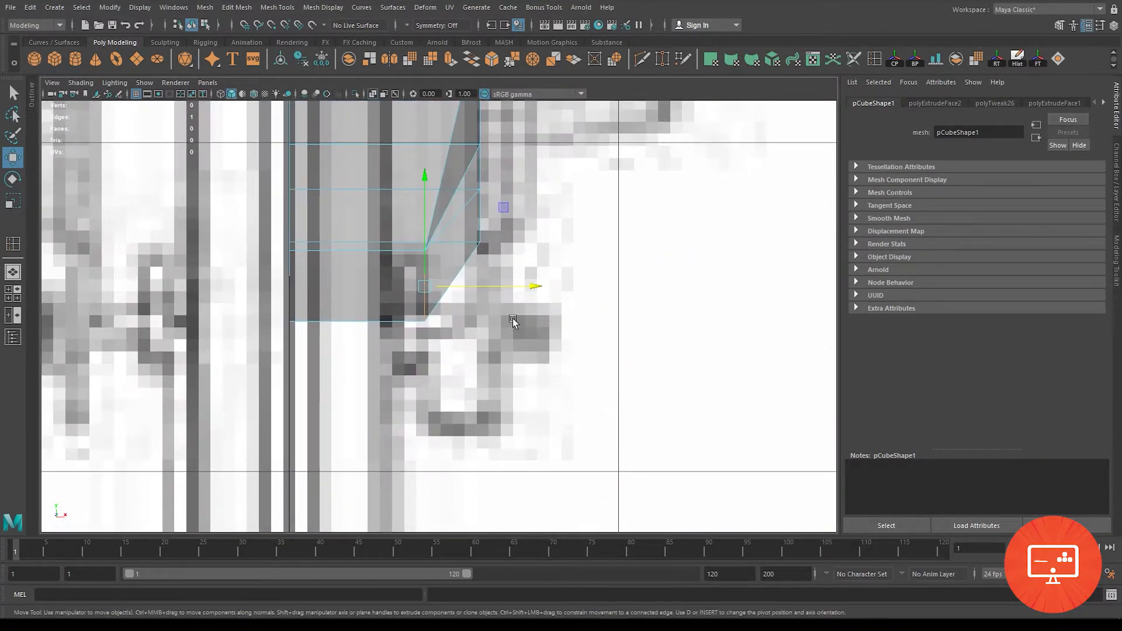
{"action": "left_click_drag", "start_coordinate": [535, 292], "coordinate": [517, 301]}
{"action": "middle_click_drag", "start_coordinate": [517, 234], "coordinate": [502, 373], "text": "alt"}
{"action": "right_click_drag", "start_coordinate": [451, 288], "coordinate": [403, 297]}
{"action": "scroll", "coordinate": [503, 234], "scroll_direction": "down", "scroll_amount": 5}
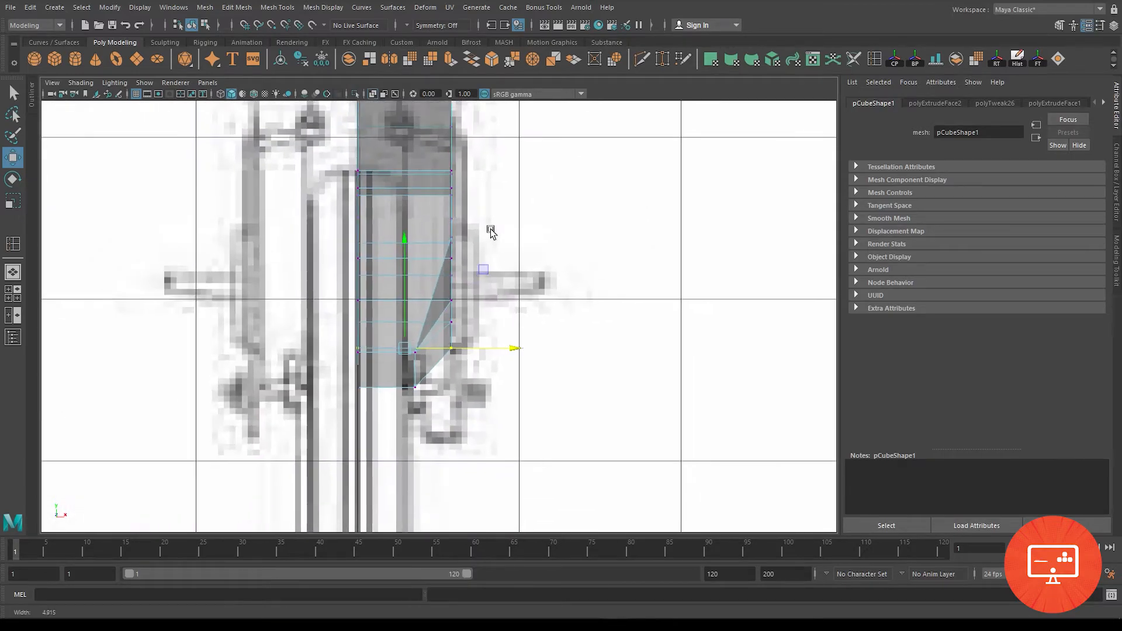
{"action": "key", "text": "space"}
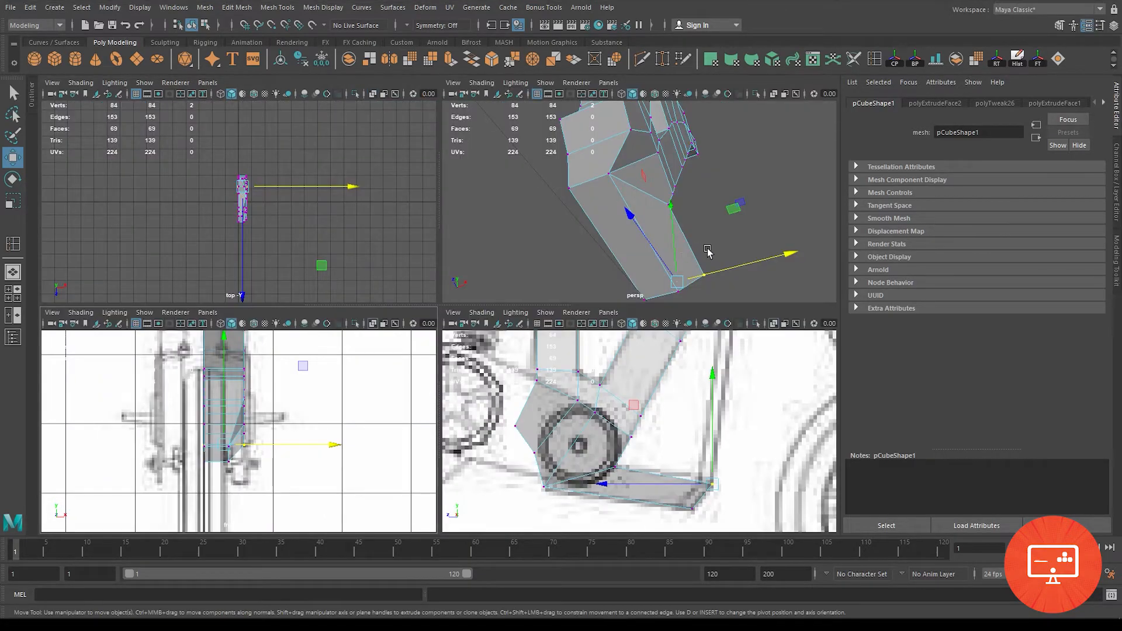
{"action": "key", "text": "space"}
{"action": "key", "text": "space"}
{"action": "key", "text": "space"}
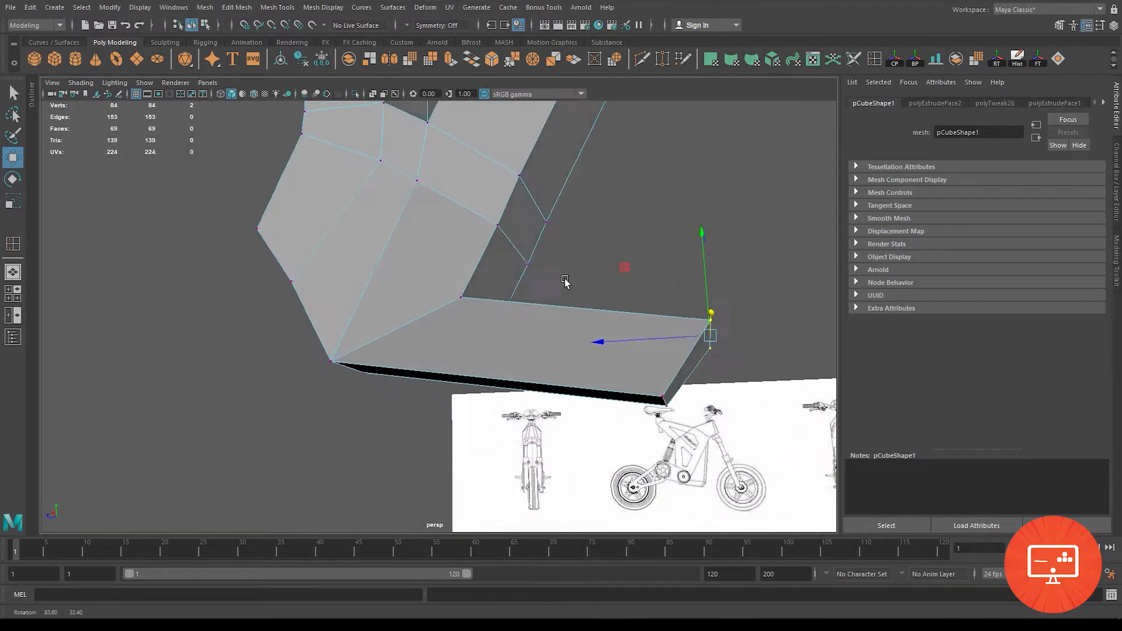
Step: Delete the seven front-facing faces running from the top of the bottom bracket up along the down tube
{"action": "left_click_drag", "start_coordinate": [564, 279], "coordinate": [491, 349], "text": "alt"}
{"action": "right_click_drag", "start_coordinate": [491, 349], "coordinate": [490, 368]}
{"action": "left_click", "coordinate": [545, 415]}
{"action": "left_click", "coordinate": [494, 310], "text": "shift"}
{"action": "left_click", "coordinate": [550, 175], "text": "shift"}
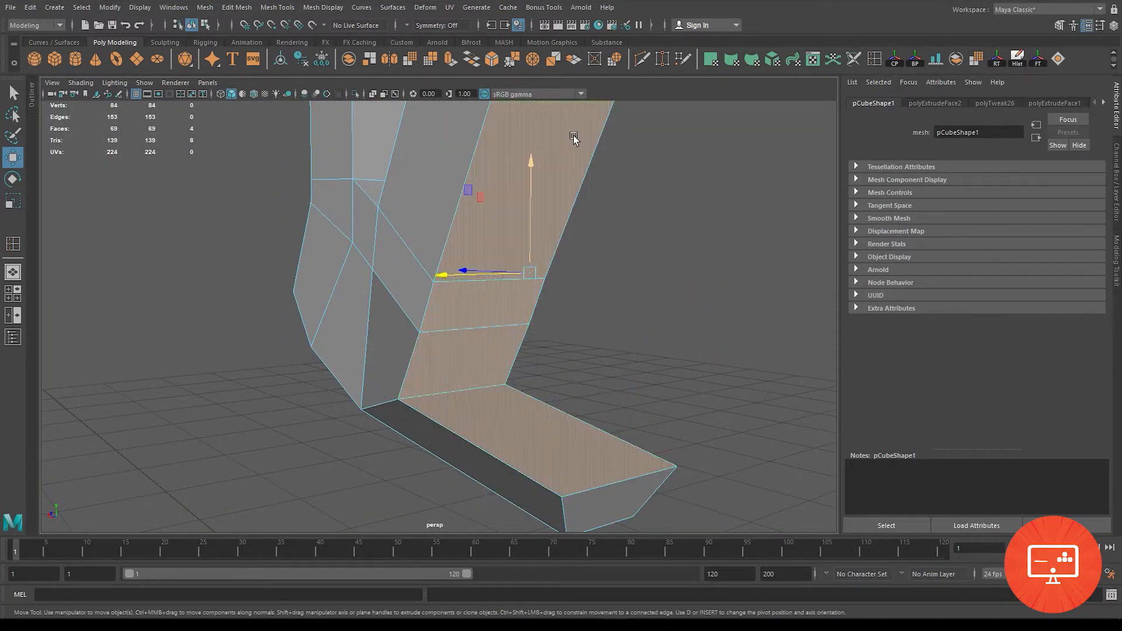
{"action": "middle_click_drag", "start_coordinate": [574, 136], "coordinate": [511, 365], "text": "alt"}
{"action": "left_click", "coordinate": [507, 328], "text": "shift"}
{"action": "left_click", "coordinate": [547, 228], "text": "shift"}
{"action": "left_click", "coordinate": [562, 164], "text": "shift"}
{"action": "scroll", "coordinate": [573, 251], "scroll_direction": "down", "scroll_amount": 5}
{"action": "middle_click_drag", "start_coordinate": [574, 250], "coordinate": [519, 370], "text": "alt"}
{"action": "key", "text": "space"}
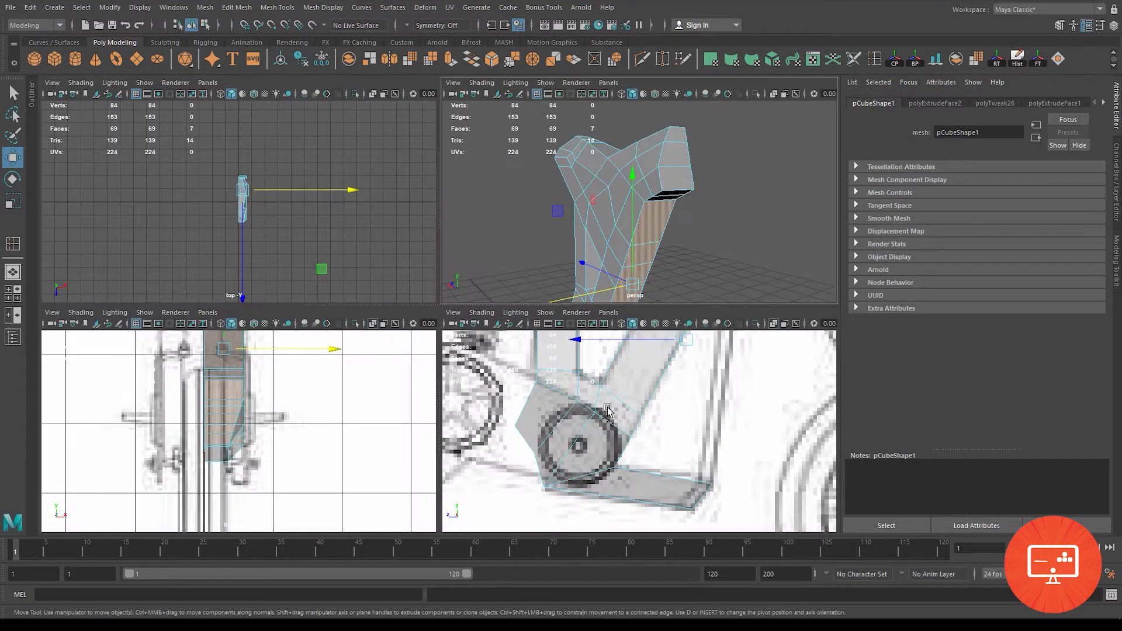
{"action": "key", "text": "space"}
{"action": "middle_click_drag", "start_coordinate": [673, 105], "coordinate": [496, 316], "text": "alt"}
{"action": "scroll", "coordinate": [496, 316], "scroll_direction": "down", "scroll_amount": 5}
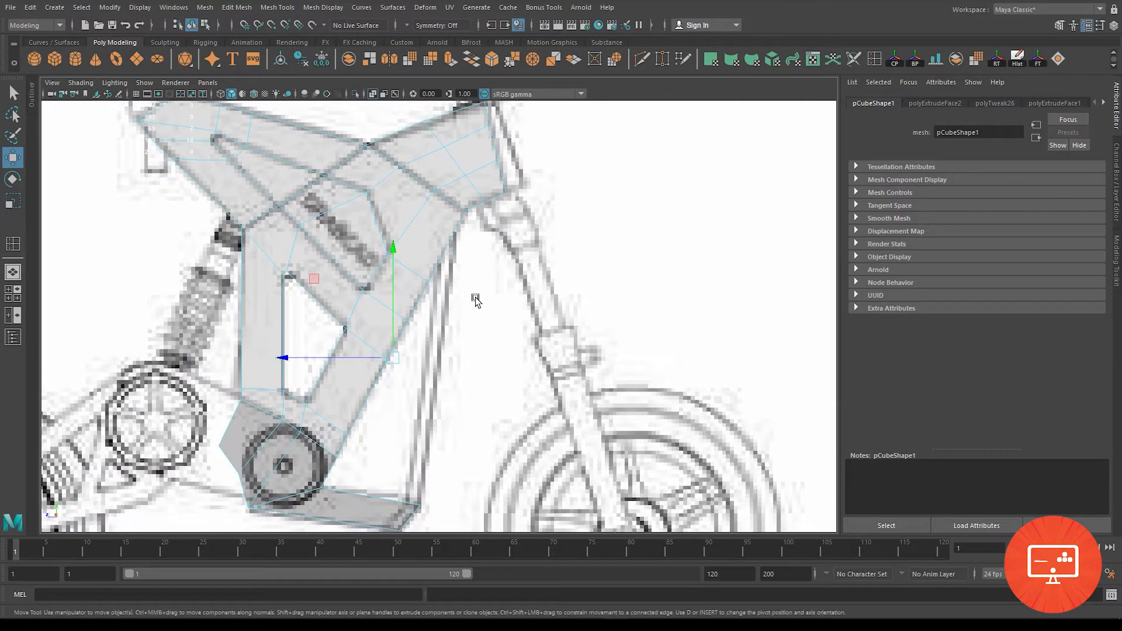
{"action": "left_click_drag", "start_coordinate": [289, 358], "coordinate": [305, 367]}
{"action": "key", "text": "ctrl+z"}
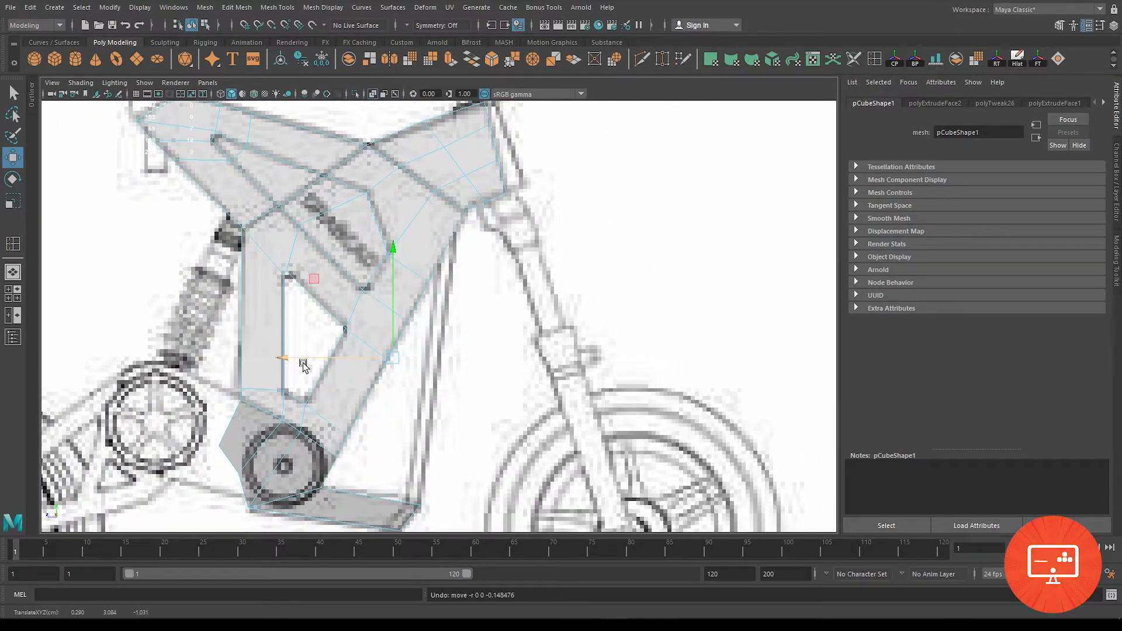
{"action": "left_click", "coordinate": [304, 365]}
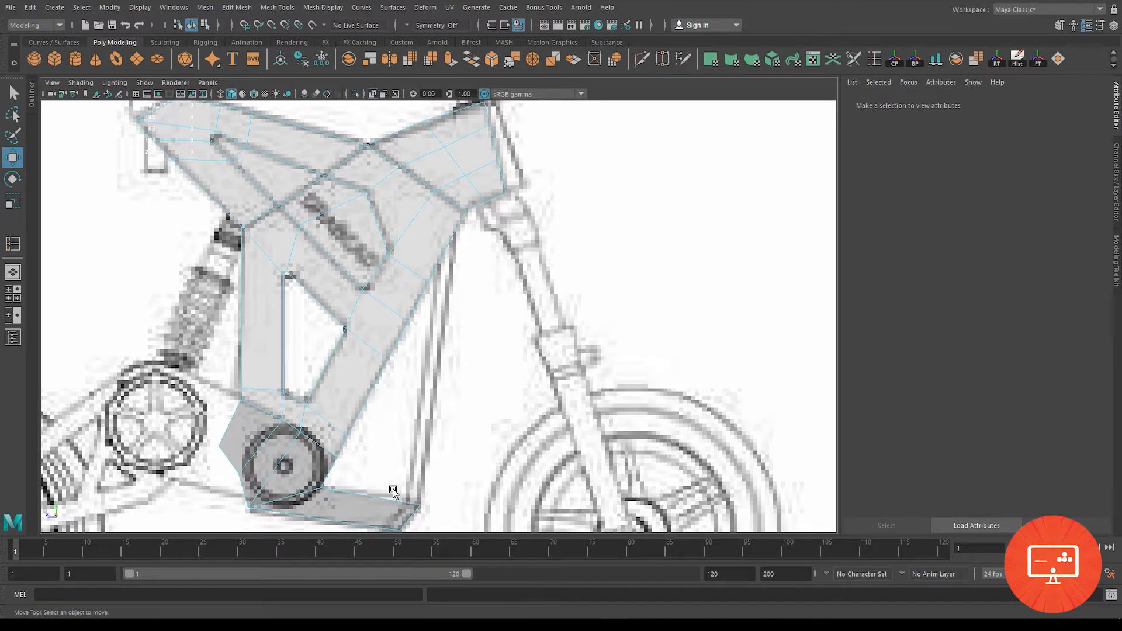
Step: Extrude the open border edges along the front of the down tube forward along Z in the side view
{"action": "middle_click_drag", "start_coordinate": [383, 452], "coordinate": [402, 381], "text": "alt"}
{"action": "scroll", "coordinate": [402, 381], "scroll_direction": "up", "scroll_amount": 3}
{"action": "right_click_drag", "start_coordinate": [380, 460], "coordinate": [386, 253]}
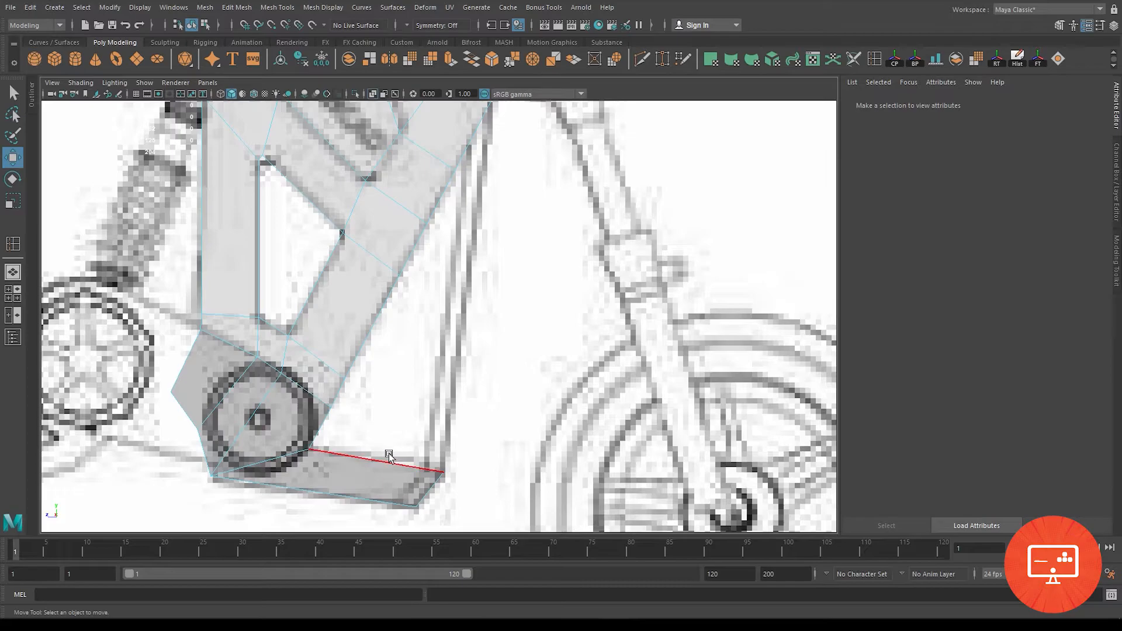
{"action": "left_click", "coordinate": [323, 433]}
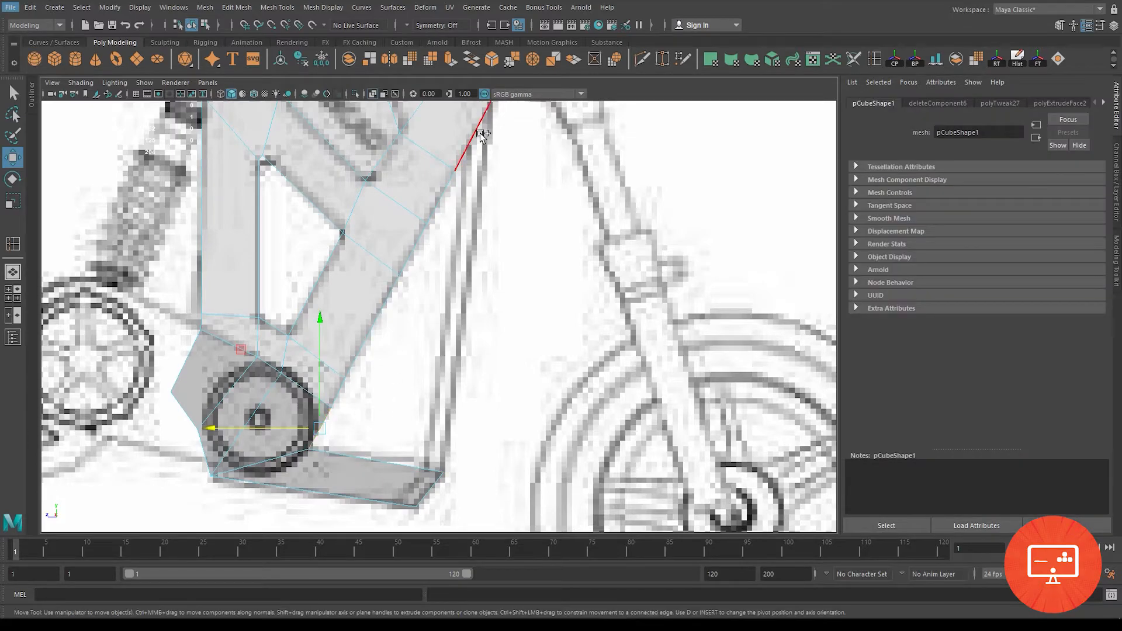
{"action": "left_click", "coordinate": [479, 133]}
{"action": "left_click_drag", "start_coordinate": [299, 267], "coordinate": [358, 270], "text": "shift"}
Step: Snap the lowest outer vertex of the extruded strip to the bottom bracket's front end vertex
{"action": "right_click_drag", "start_coordinate": [403, 383], "coordinate": [345, 286]}
{"action": "right_click_drag", "start_coordinate": [439, 389], "coordinate": [472, 423], "text": "alt"}
{"action": "middle_click_drag", "start_coordinate": [471, 424], "coordinate": [436, 332], "text": "alt"}
{"action": "left_click_drag", "start_coordinate": [284, 384], "coordinate": [390, 442]}
{"action": "left_click", "coordinate": [270, 25]}
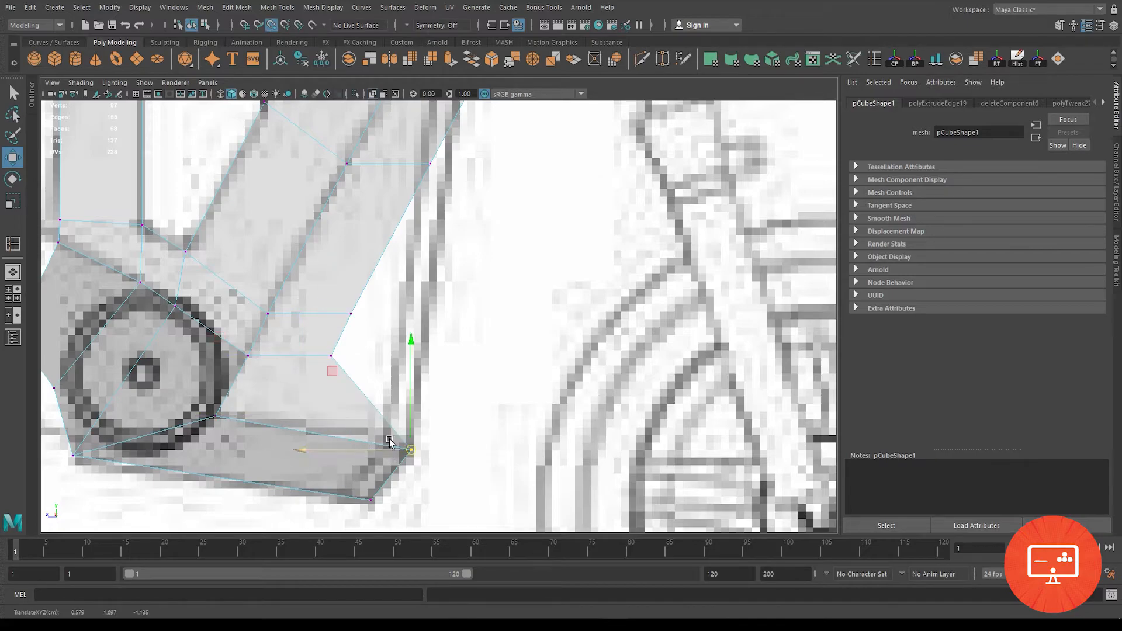
{"action": "left_click", "coordinate": [271, 26]}
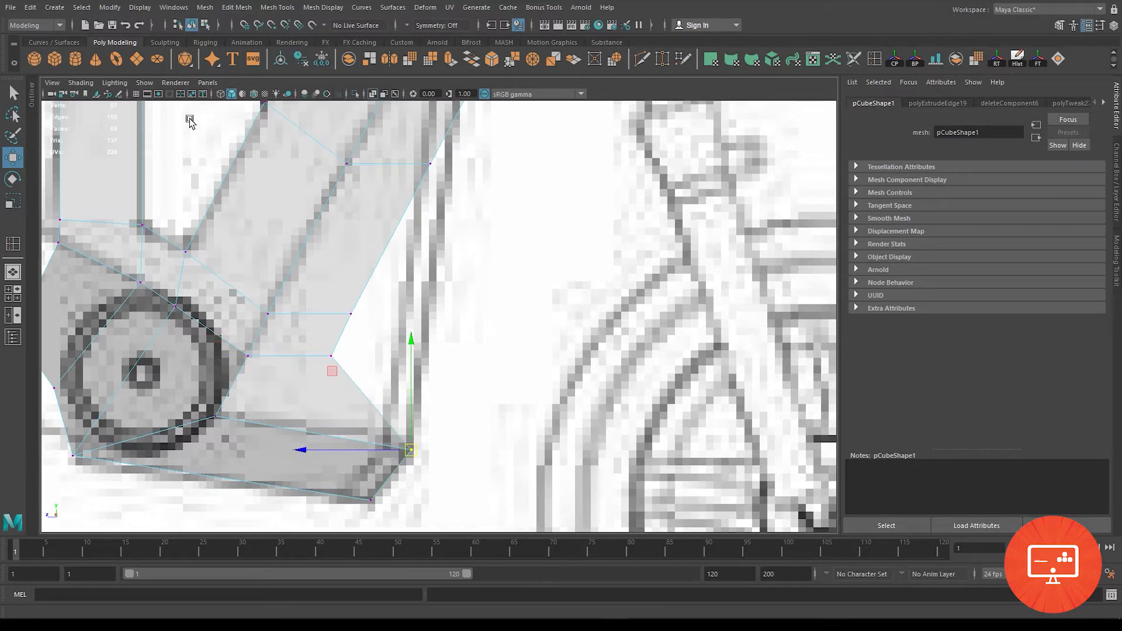
Step: Move the strip's lower outer vertices forward along Z to the front support line on the side blueprint
{"action": "left_click", "coordinate": [343, 367]}
{"action": "left_click_drag", "start_coordinate": [241, 355], "coordinate": [319, 374]}
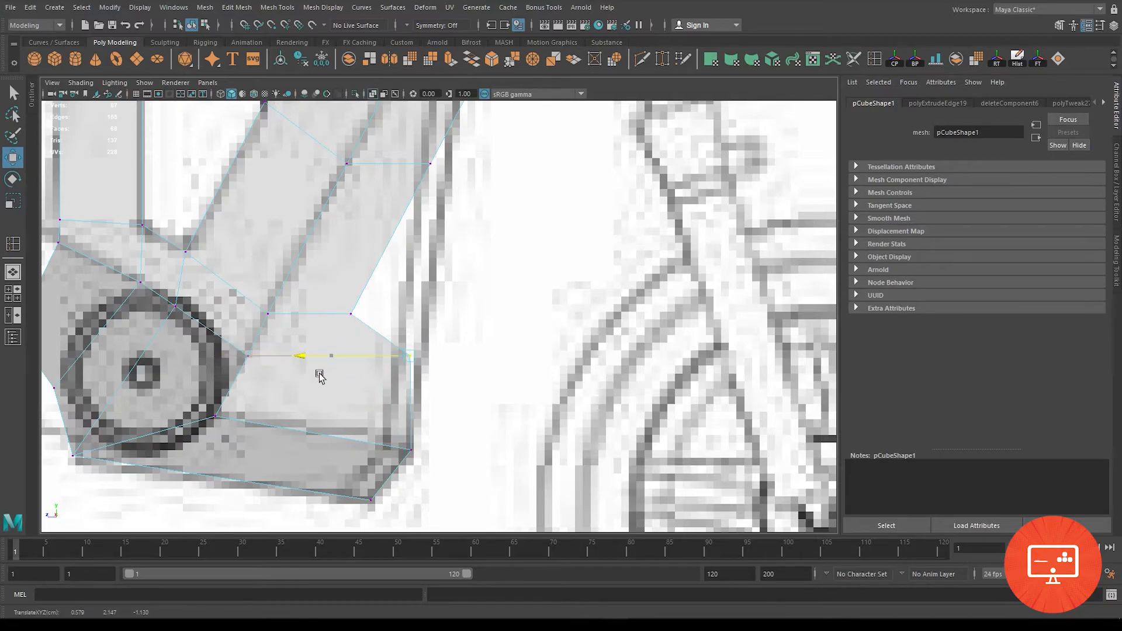
{"action": "left_click", "coordinate": [350, 314]}
{"action": "left_click_drag", "start_coordinate": [251, 316], "coordinate": [325, 325]}
{"action": "middle_click_drag", "start_coordinate": [438, 194], "coordinate": [438, 363], "text": "alt"}
{"action": "left_click_drag", "start_coordinate": [405, 308], "coordinate": [439, 348]}
{"action": "left_click_drag", "start_coordinate": [331, 338], "coordinate": [349, 345]}
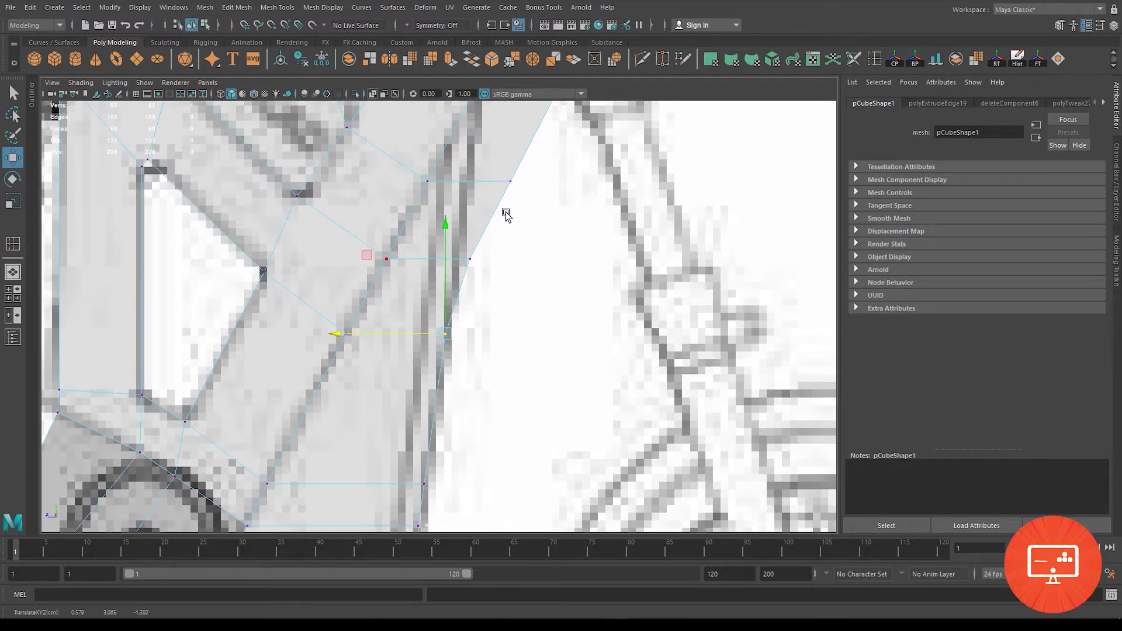
Step: Move the strip's upper outer vertices back along Z to the front support line and bring its top vertex below the head tube corner
{"action": "middle_click_drag", "start_coordinate": [506, 214], "coordinate": [502, 331], "text": "alt"}
{"action": "left_click_drag", "start_coordinate": [448, 346], "coordinate": [472, 380]}
{"action": "left_click_drag", "start_coordinate": [377, 373], "coordinate": [365, 373]}
{"action": "left_click", "coordinate": [507, 299]}
{"action": "left_click_drag", "start_coordinate": [409, 298], "coordinate": [369, 297]}
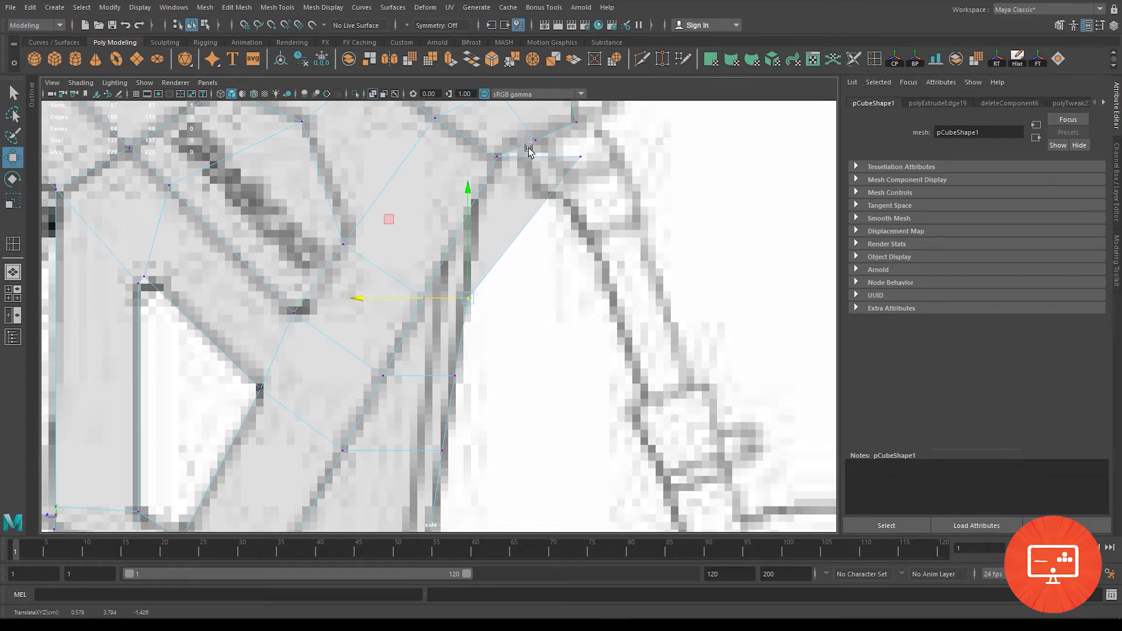
{"action": "left_click", "coordinate": [583, 155]}
{"action": "left_click_drag", "start_coordinate": [584, 154], "coordinate": [483, 232]}
{"action": "middle_click_drag", "start_coordinate": [506, 396], "coordinate": [529, 182], "text": "alt"}
{"action": "middle_click_drag", "start_coordinate": [479, 427], "coordinate": [495, 328], "text": "alt"}
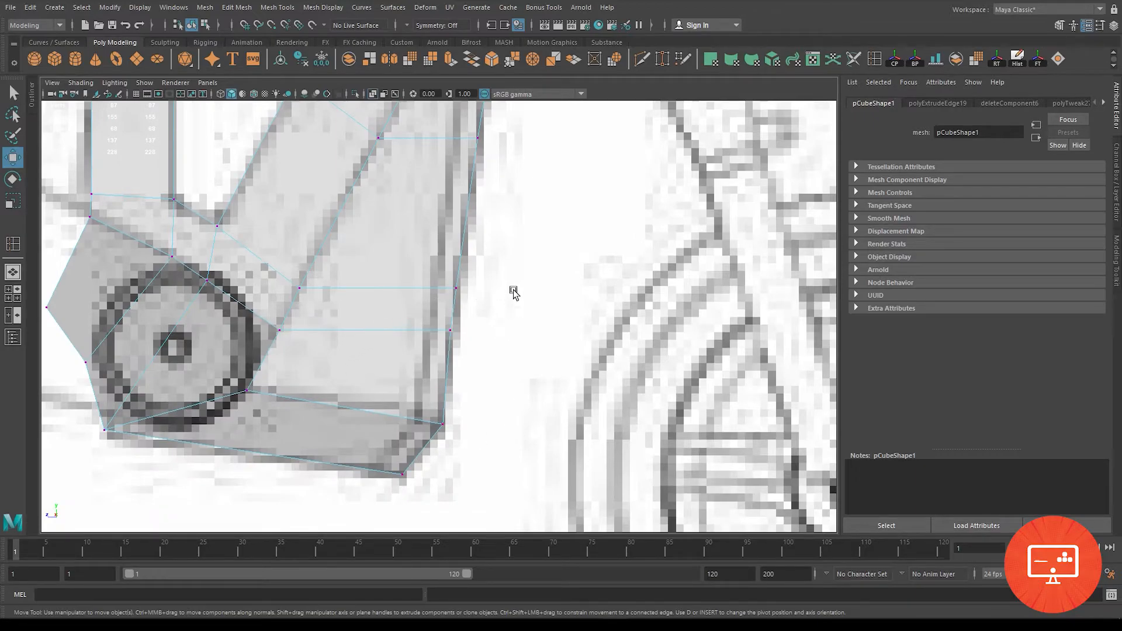
Step: Shift the bracket end and the strip's lower outer vertices along Z to the inner line of the front support
{"action": "left_click_drag", "start_coordinate": [371, 508], "coordinate": [372, 506]}
{"action": "left_click_drag", "start_coordinate": [321, 382], "coordinate": [292, 381]}
{"action": "left_click", "coordinate": [413, 422]}
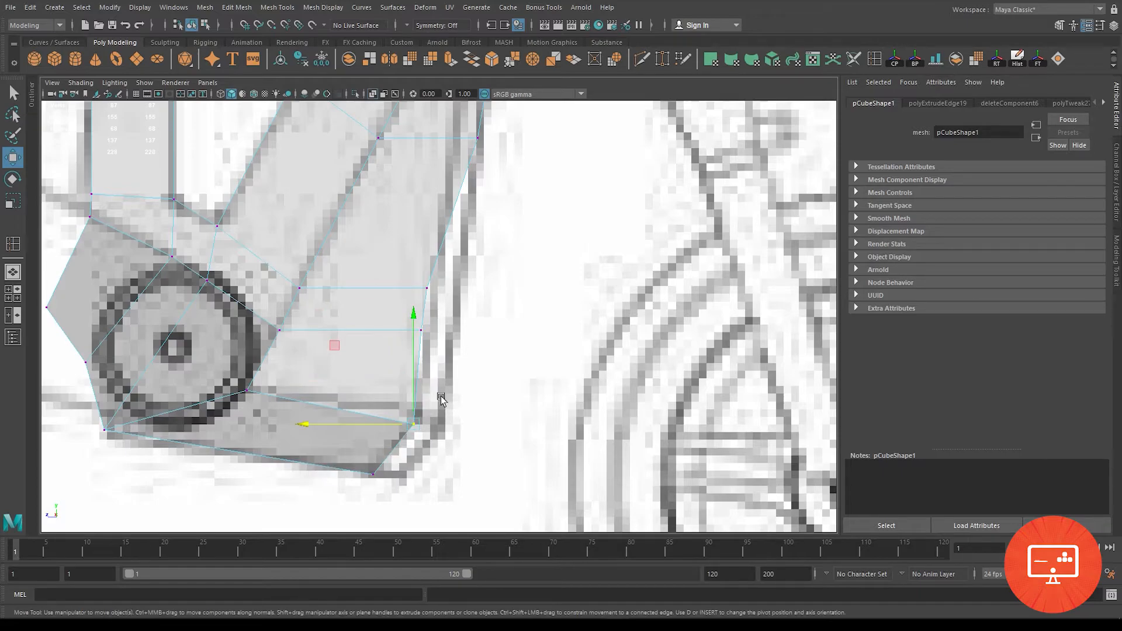
{"action": "middle_click_drag", "start_coordinate": [433, 307], "coordinate": [423, 378], "text": "alt"}
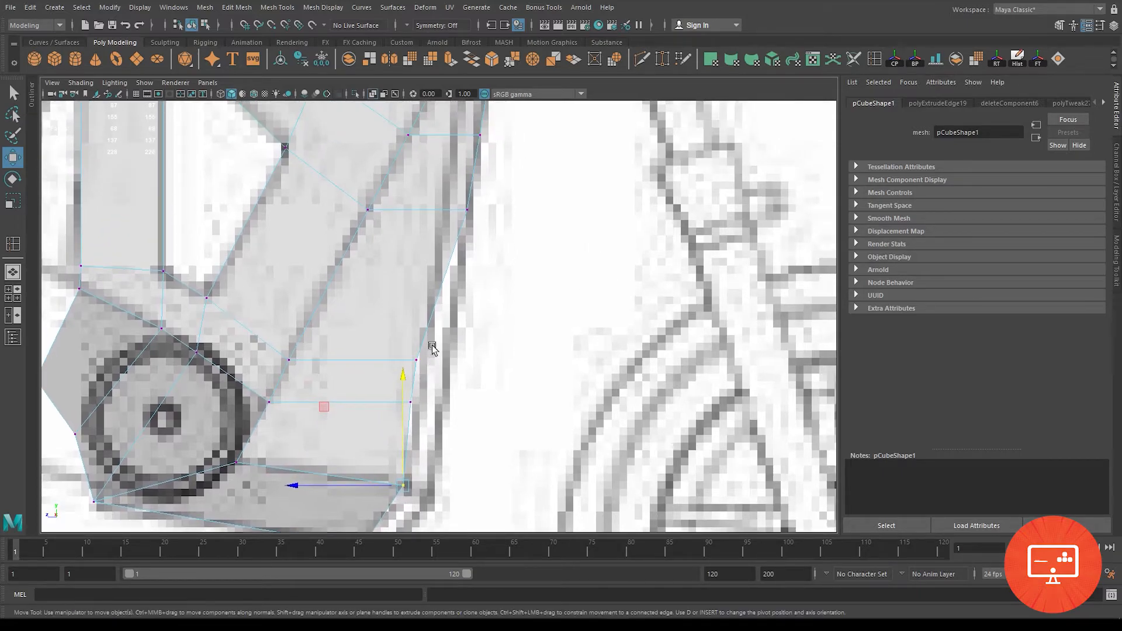
{"action": "left_click_drag", "start_coordinate": [425, 401], "coordinate": [426, 403]}
{"action": "left_click_drag", "start_coordinate": [307, 387], "coordinate": [317, 387]}
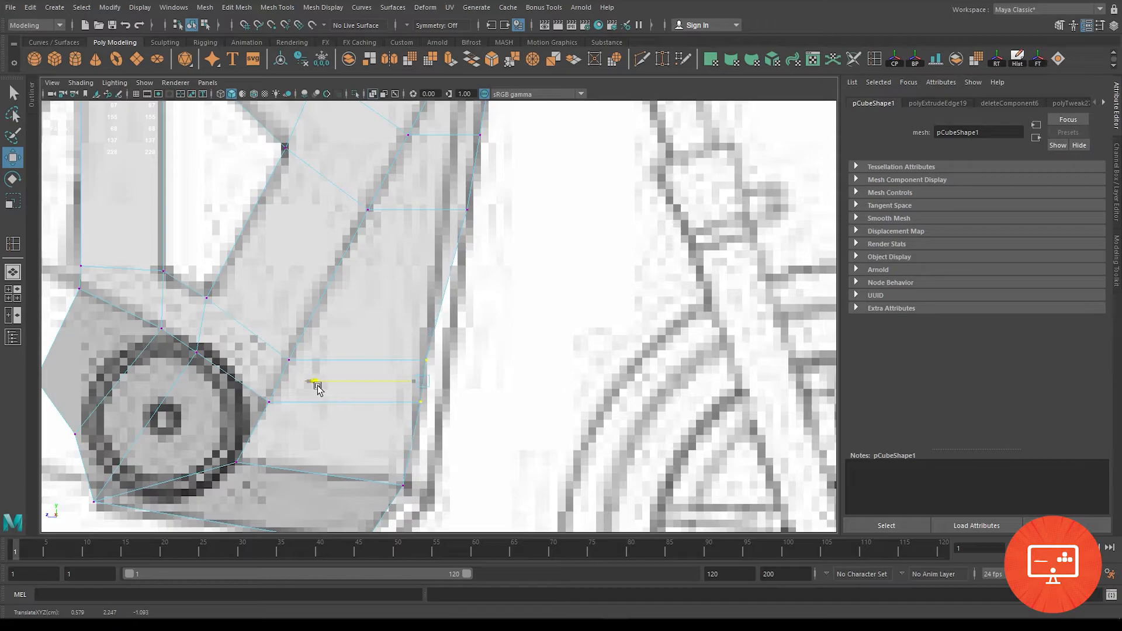
Step: Move the strip's three middle outer vertices back along Z to the inner line of the front support on the side blueprint
{"action": "middle_click_drag", "start_coordinate": [518, 224], "coordinate": [474, 438], "text": "alt"}
{"action": "left_click_drag", "start_coordinate": [415, 433], "coordinate": [415, 433]}
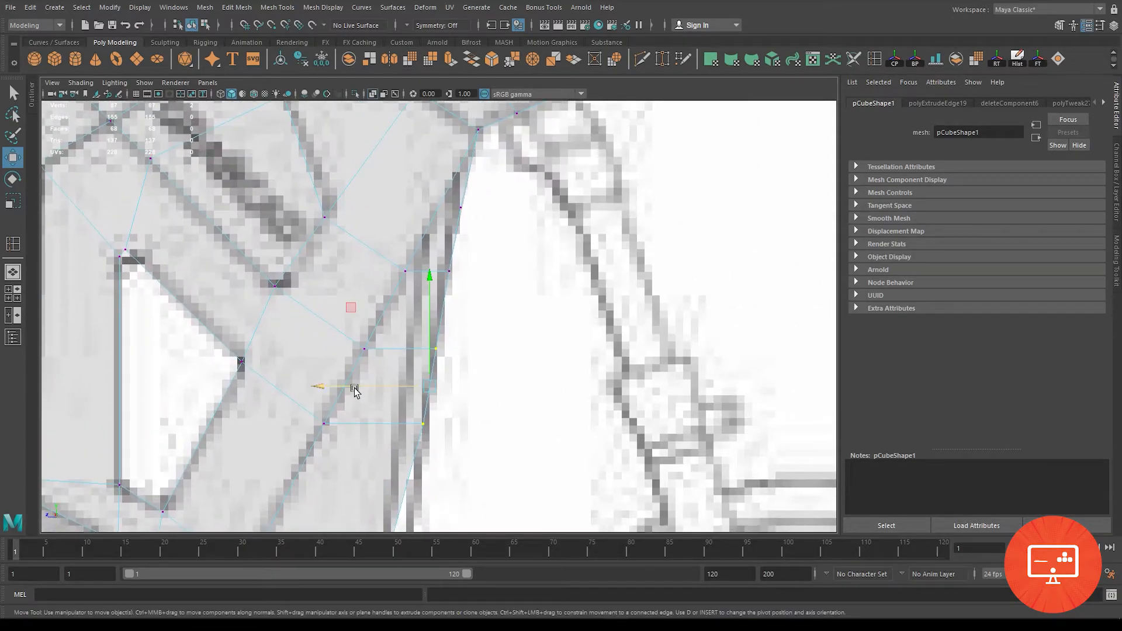
{"action": "left_click", "coordinate": [321, 391]}
{"action": "key", "text": "ctrl+z"}
{"action": "left_click_drag", "start_coordinate": [319, 389], "coordinate": [296, 387]}
{"action": "left_click", "coordinate": [414, 349]}
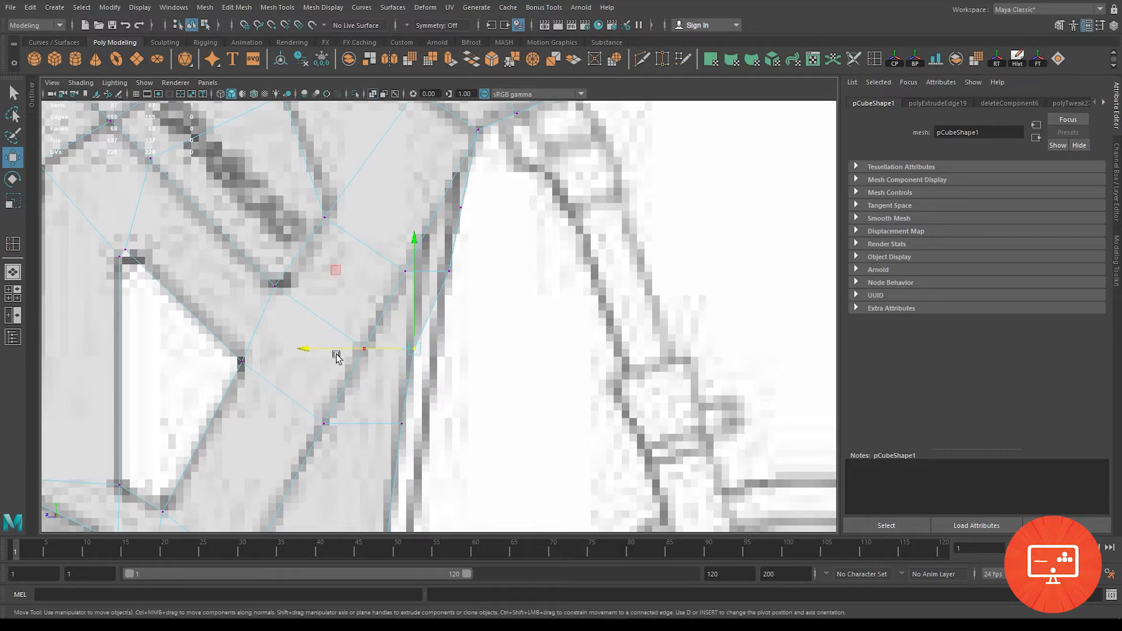
{"action": "left_click", "coordinate": [448, 272]}
{"action": "left_click_drag", "start_coordinate": [381, 274], "coordinate": [326, 277]}
Step: Raise the strip's top outer vertex and the one below it along Y to follow the frame line beneath the head tube
{"action": "left_click", "coordinate": [444, 201]}
{"action": "left_click_drag", "start_coordinate": [461, 207], "coordinate": [447, 251]}
{"action": "key", "text": "ctrl+z"}
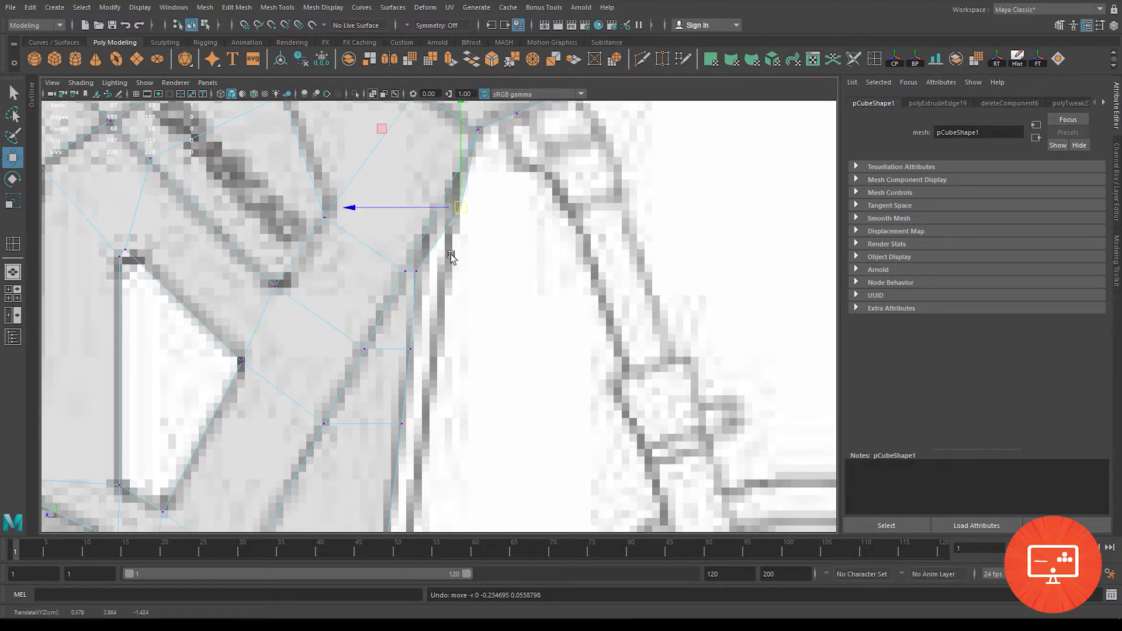
{"action": "scroll", "coordinate": [450, 257], "scroll_direction": "up", "scroll_amount": 3}
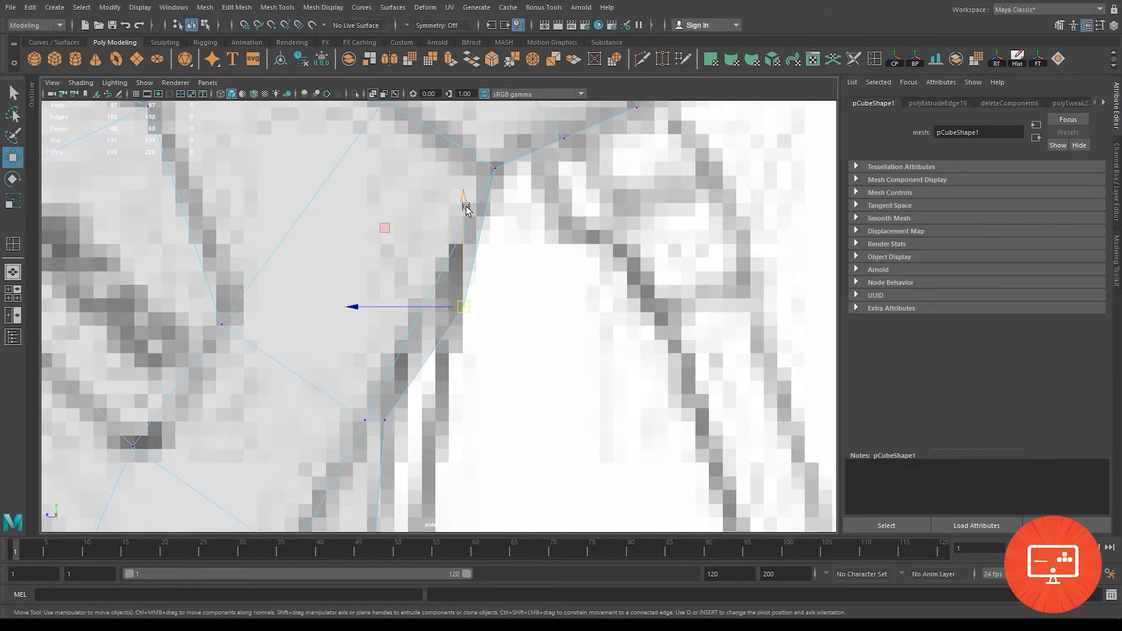
{"action": "left_click_drag", "start_coordinate": [466, 208], "coordinate": [469, 132]}
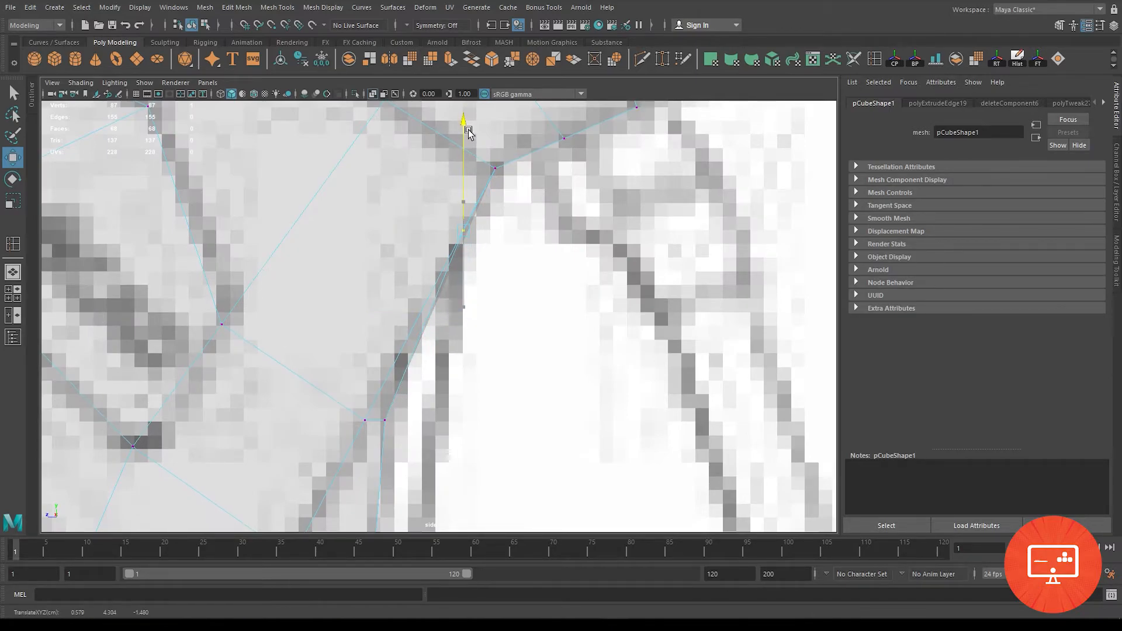
{"action": "left_click_drag", "start_coordinate": [377, 380], "coordinate": [402, 447]}
{"action": "left_click_drag", "start_coordinate": [389, 316], "coordinate": [389, 281]}
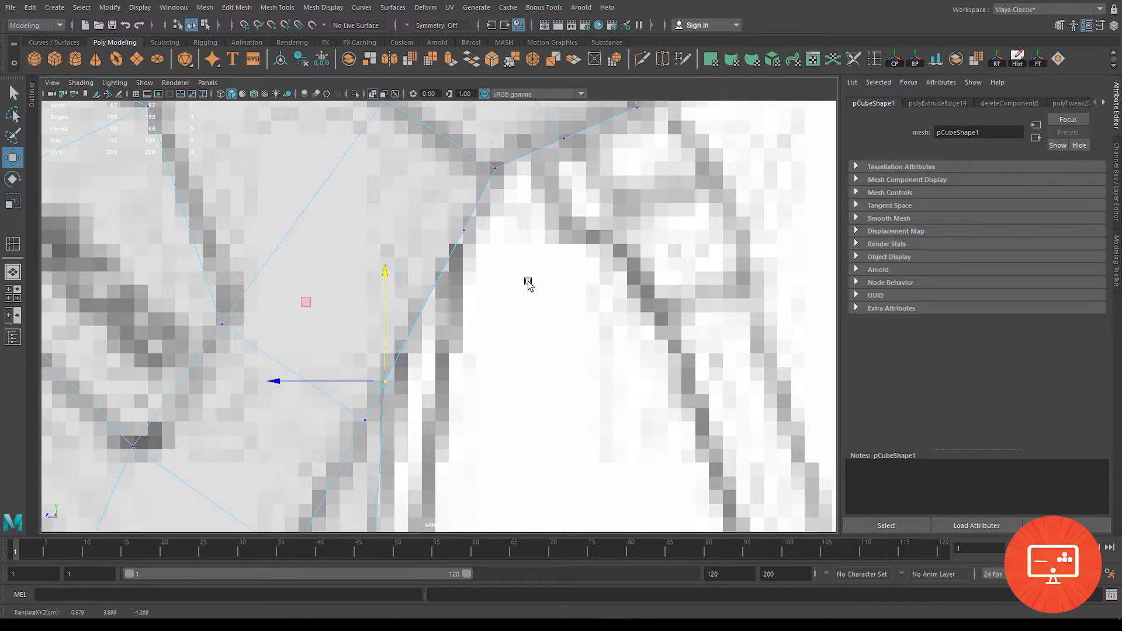
Step: Select the strip's outer border edges from the bottom bracket upward
{"action": "key", "text": "space"}
{"action": "key", "text": "space"}
{"action": "left_click_drag", "start_coordinate": [599, 356], "coordinate": [508, 383], "text": "alt"}
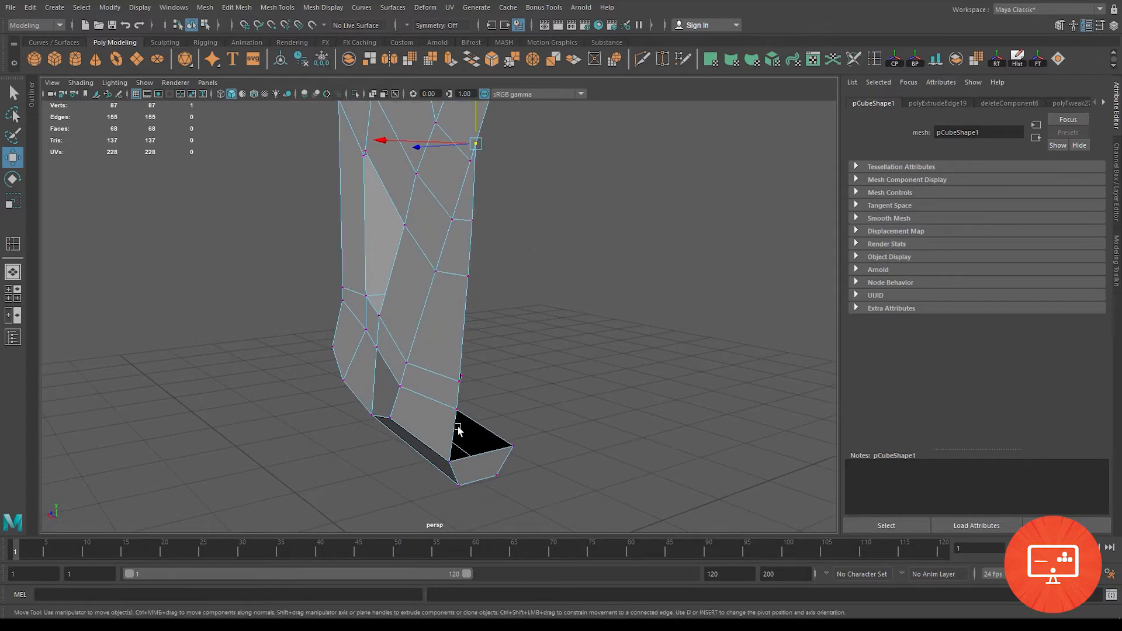
{"action": "right_click_drag", "start_coordinate": [459, 431], "coordinate": [453, 243]}
{"action": "double_click", "coordinate": [476, 170]}
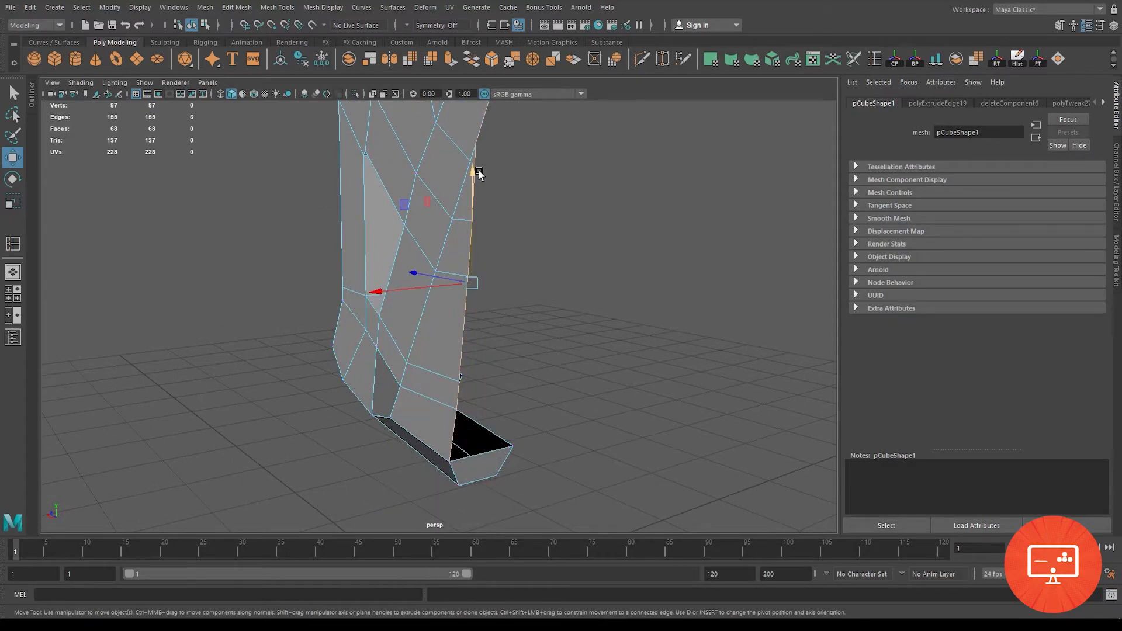
{"action": "left_click", "coordinate": [457, 424]}
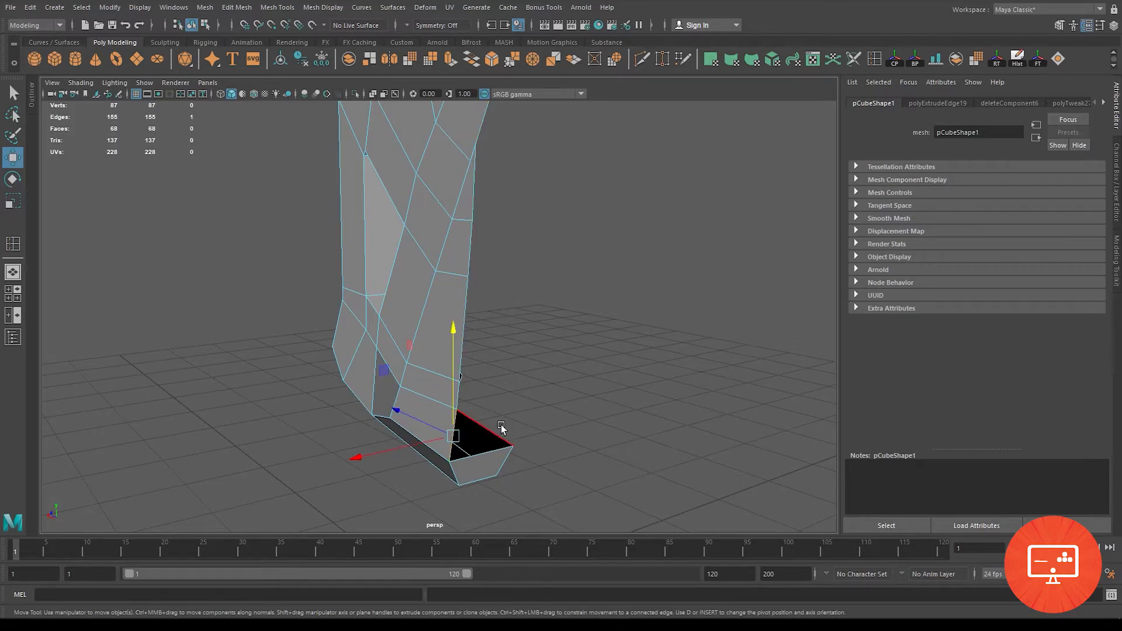
{"action": "key", "text": "space"}
{"action": "key", "text": "space"}
{"action": "scroll", "coordinate": [594, 178], "scroll_direction": "down", "scroll_amount": 5}
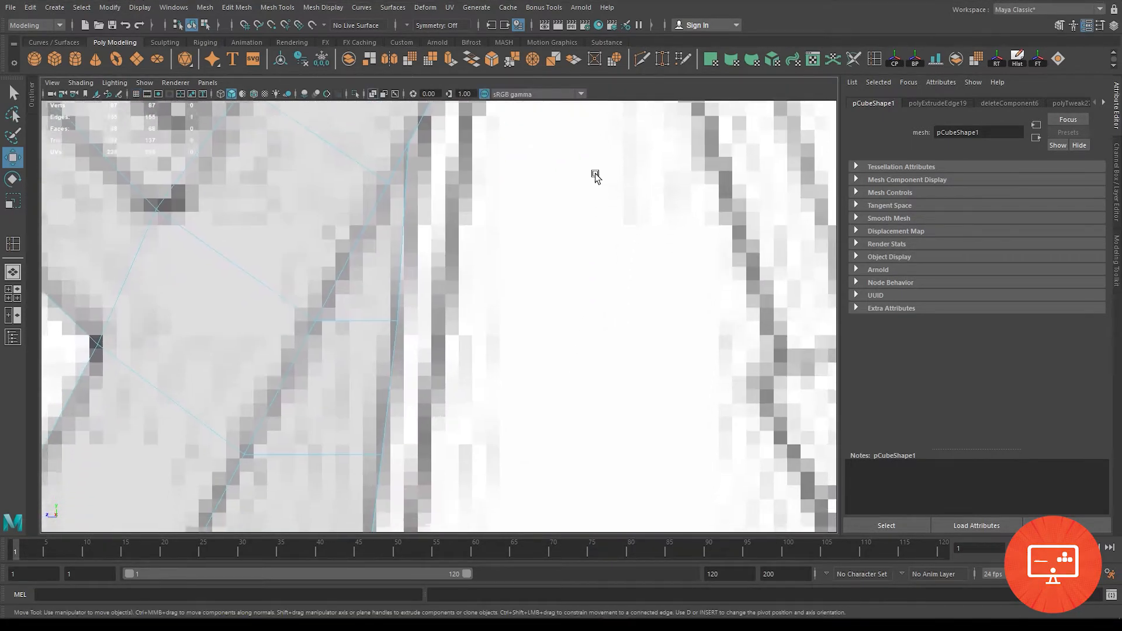
{"action": "scroll", "coordinate": [459, 346], "scroll_direction": "up", "scroll_amount": 5}
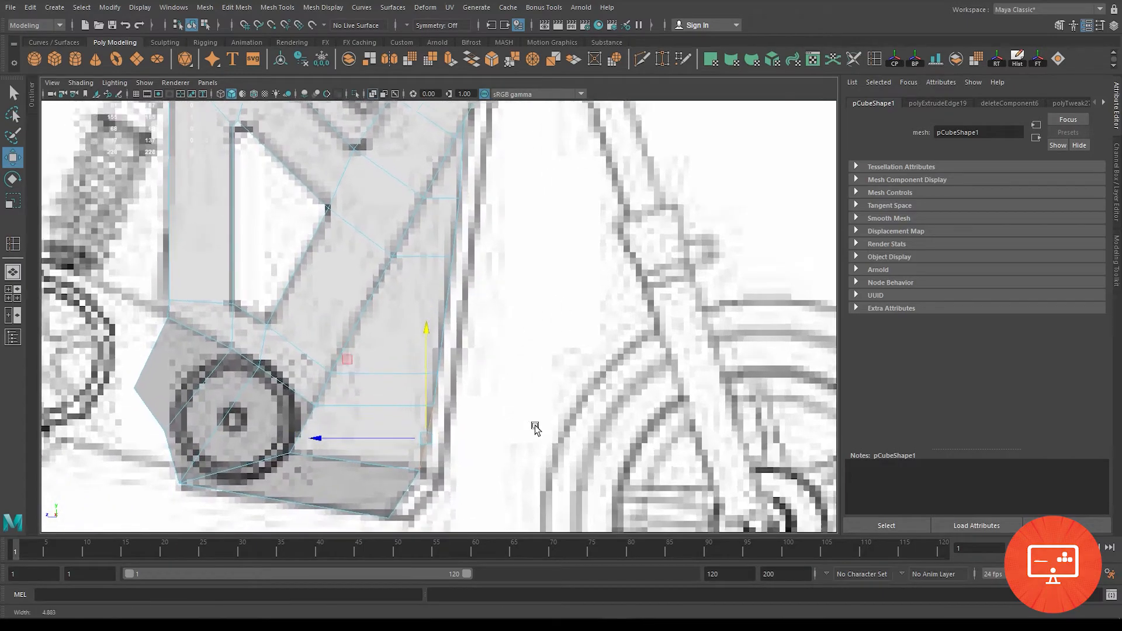
{"action": "left_click", "coordinate": [431, 393], "text": "shift"}
{"action": "left_click", "coordinate": [436, 329], "text": "shift"}
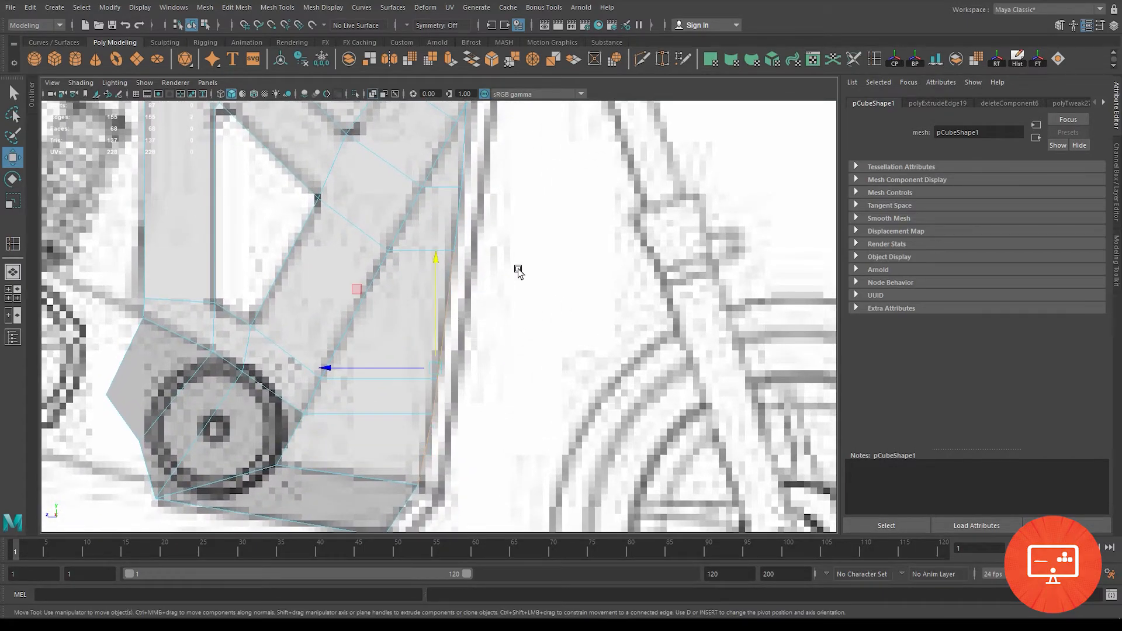
{"action": "middle_click_drag", "start_coordinate": [519, 271], "coordinate": [518, 378], "text": "alt"}
{"action": "left_click", "coordinate": [466, 325], "text": "shift"}
{"action": "scroll", "coordinate": [459, 275], "scroll_direction": "down", "scroll_amount": 5}
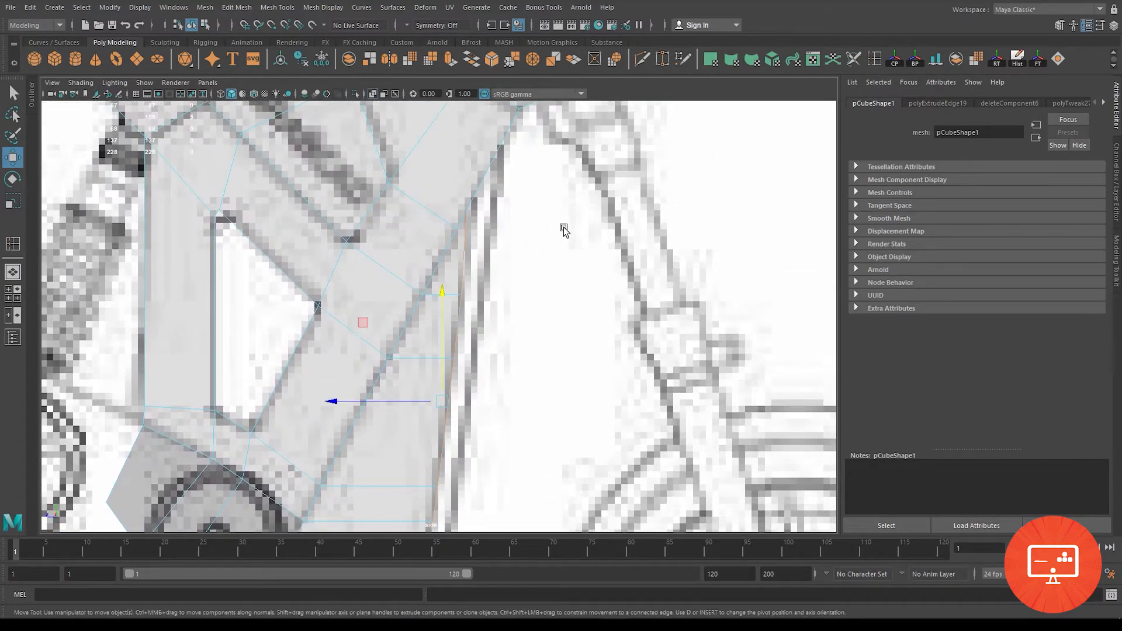
Step: Add the strip's top border edge and the bracket's front edge, and extrude the selection forward to the front support's outer line
{"action": "key", "text": "space"}
{"action": "key", "text": "space"}
{"action": "left_click_drag", "start_coordinate": [594, 303], "coordinate": [386, 351], "text": "alt"}
{"action": "right_click_drag", "start_coordinate": [386, 351], "coordinate": [461, 491], "text": "alt"}
{"action": "left_click_drag", "start_coordinate": [461, 385], "coordinate": [514, 377], "text": "alt"}
{"action": "right_click_drag", "start_coordinate": [514, 377], "coordinate": [543, 436], "text": "alt"}
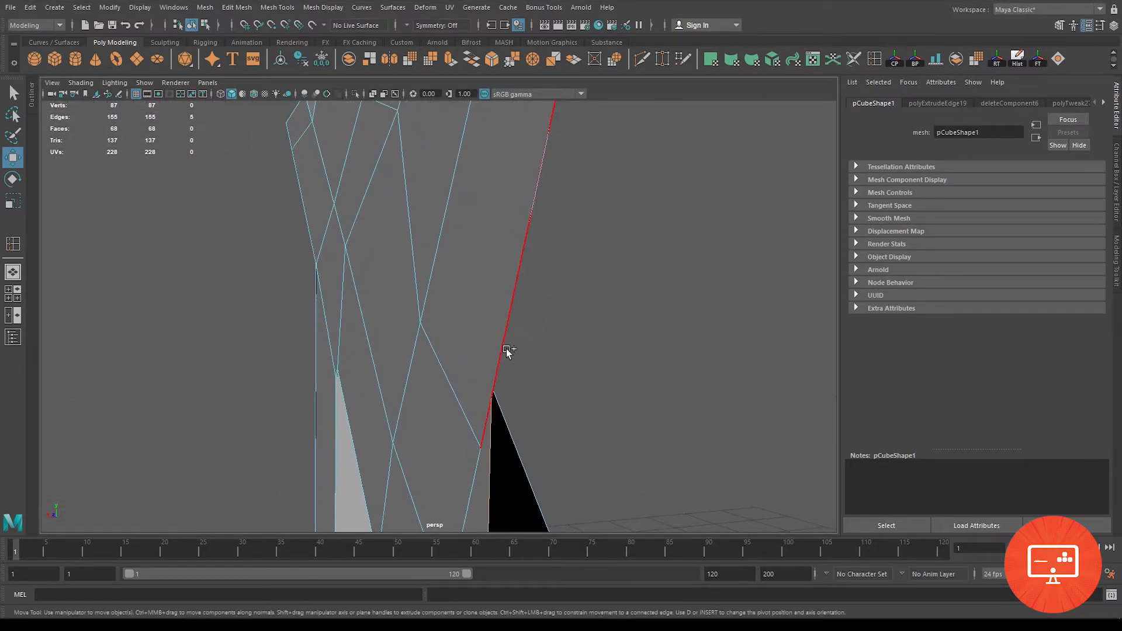
{"action": "left_click", "coordinate": [524, 265], "text": "shift"}
{"action": "scroll", "coordinate": [493, 334], "scroll_direction": "down", "scroll_amount": 3}
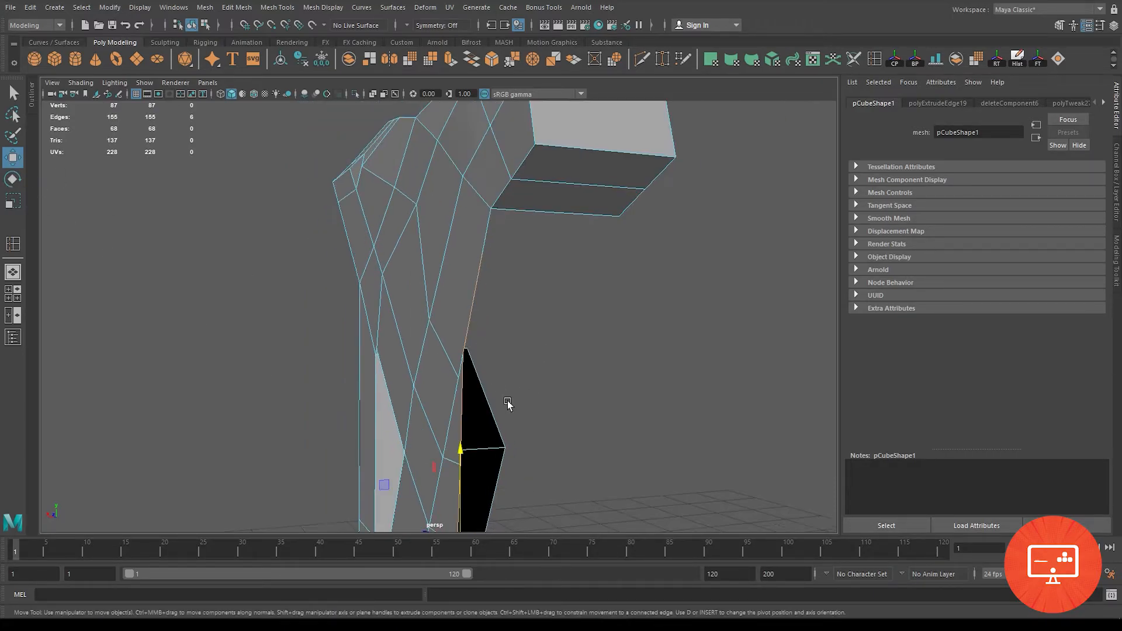
{"action": "middle_click_drag", "start_coordinate": [445, 520], "coordinate": [408, 416], "text": "alt"}
{"action": "left_click", "coordinate": [314, 397]}
{"action": "key", "text": "space"}
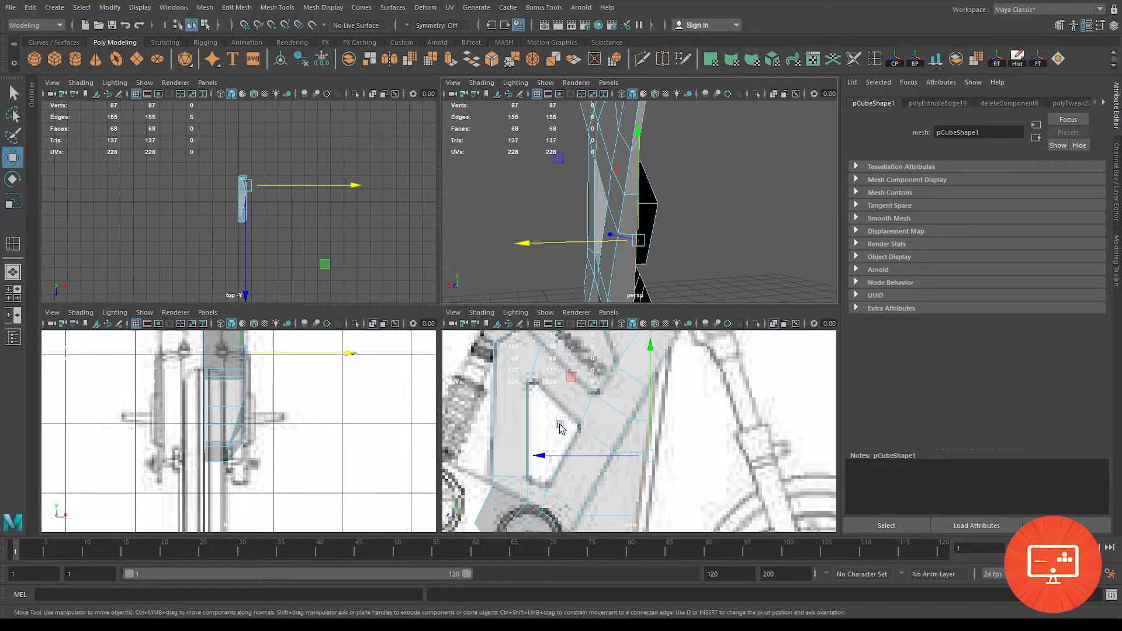
{"action": "key", "text": "space"}
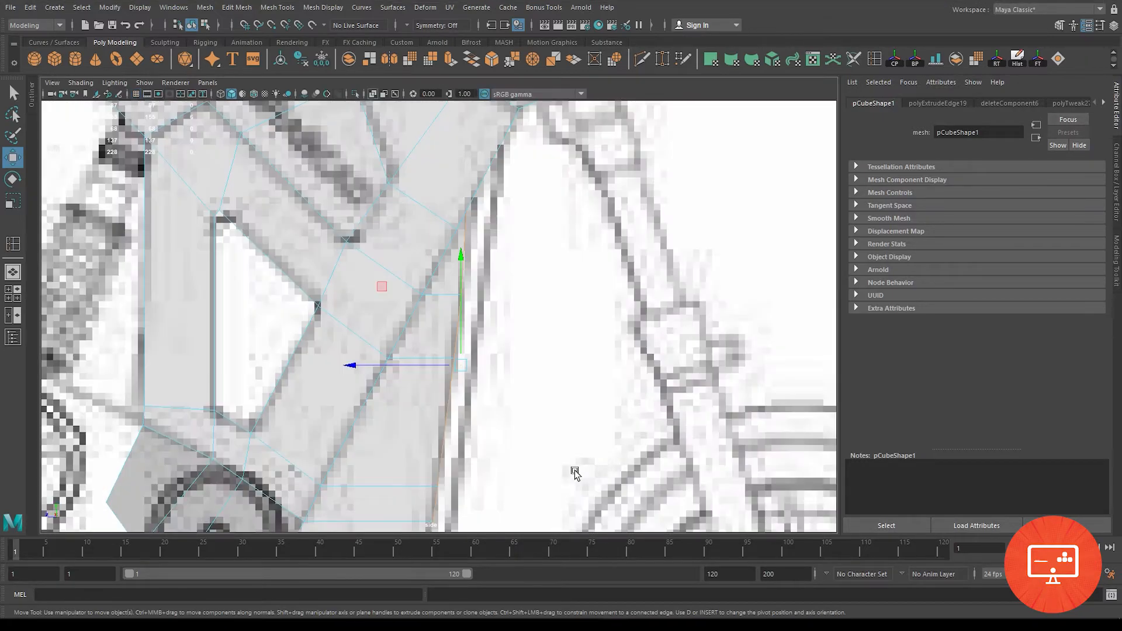
{"action": "middle_click_drag", "start_coordinate": [581, 468], "coordinate": [532, 176], "text": "alt"}
{"action": "middle_click_drag", "start_coordinate": [432, 362], "coordinate": [431, 396], "text": "alt"}
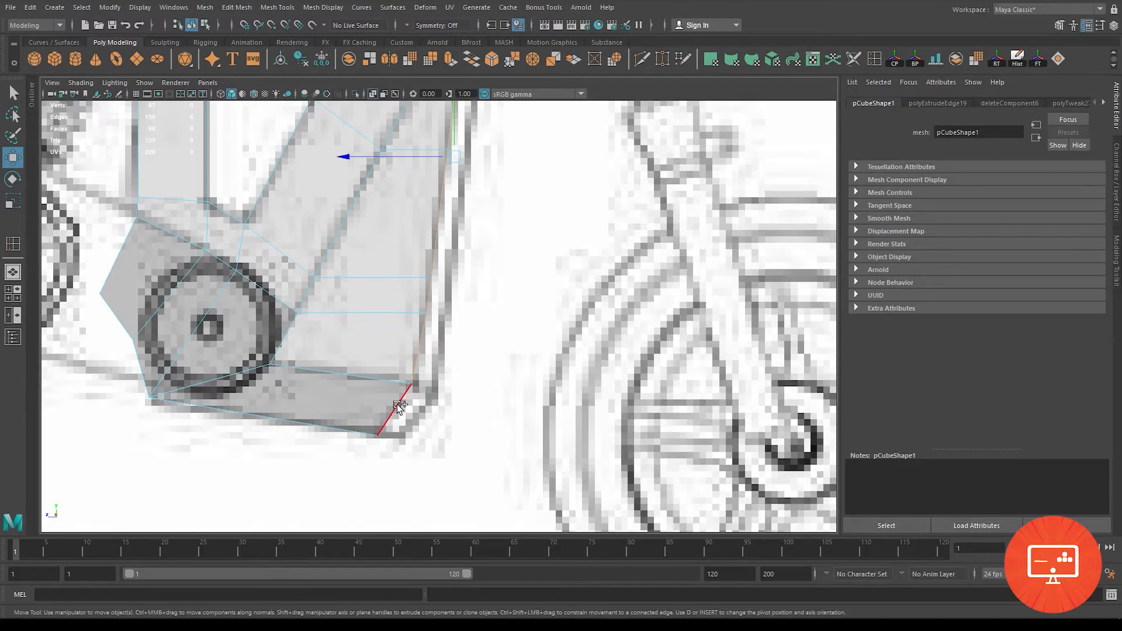
{"action": "scroll", "coordinate": [478, 338], "scroll_direction": "down", "scroll_amount": 3}
{"action": "scroll", "coordinate": [430, 271], "scroll_direction": "up", "scroll_amount": 3}
{"action": "left_click_drag", "start_coordinate": [431, 260], "coordinate": [457, 268], "text": "shift"}
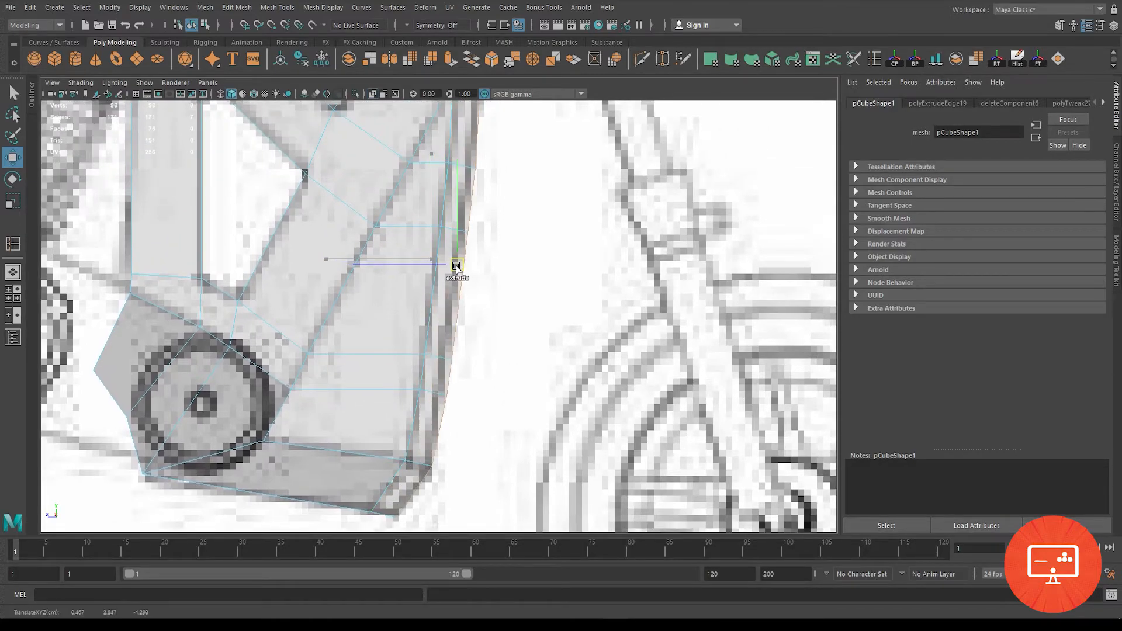
Step: Move the extruded edges inward along X and flatten them to a scale of 0 in X, matching the front blueprint
{"action": "key", "text": "space"}
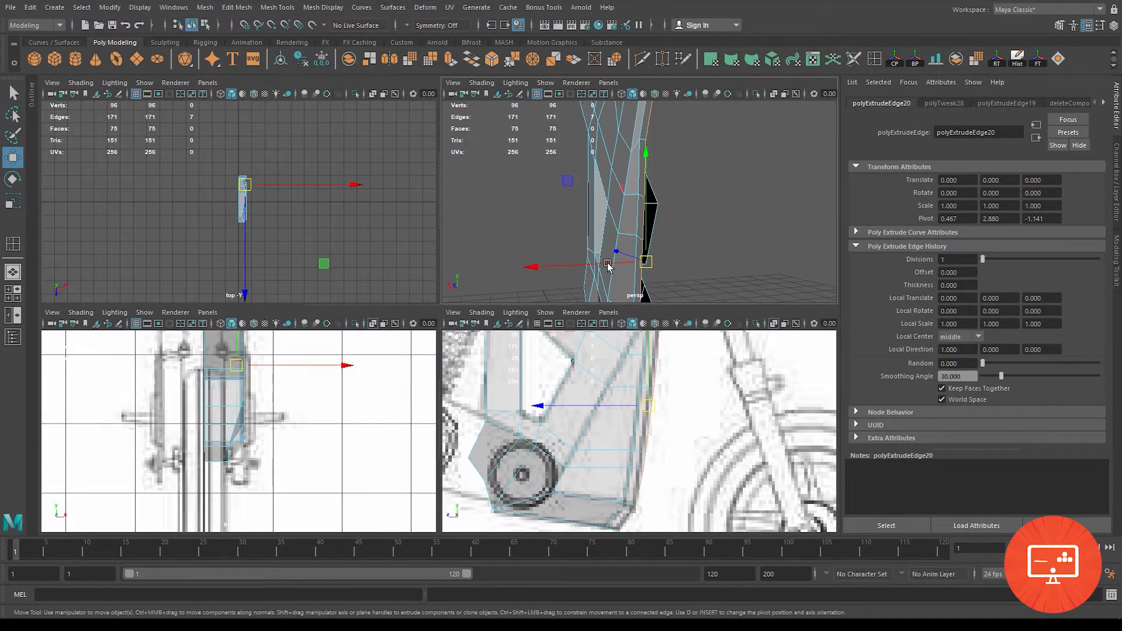
{"action": "key", "text": "space"}
{"action": "left_click_drag", "start_coordinate": [345, 445], "coordinate": [368, 440], "text": "alt"}
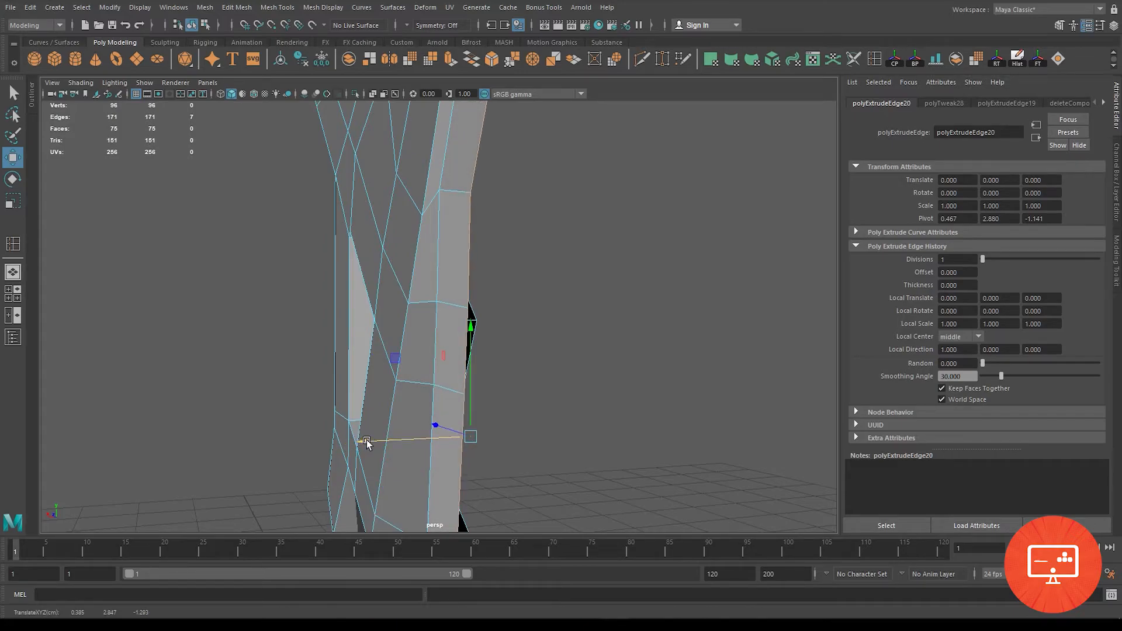
{"action": "key", "text": "space"}
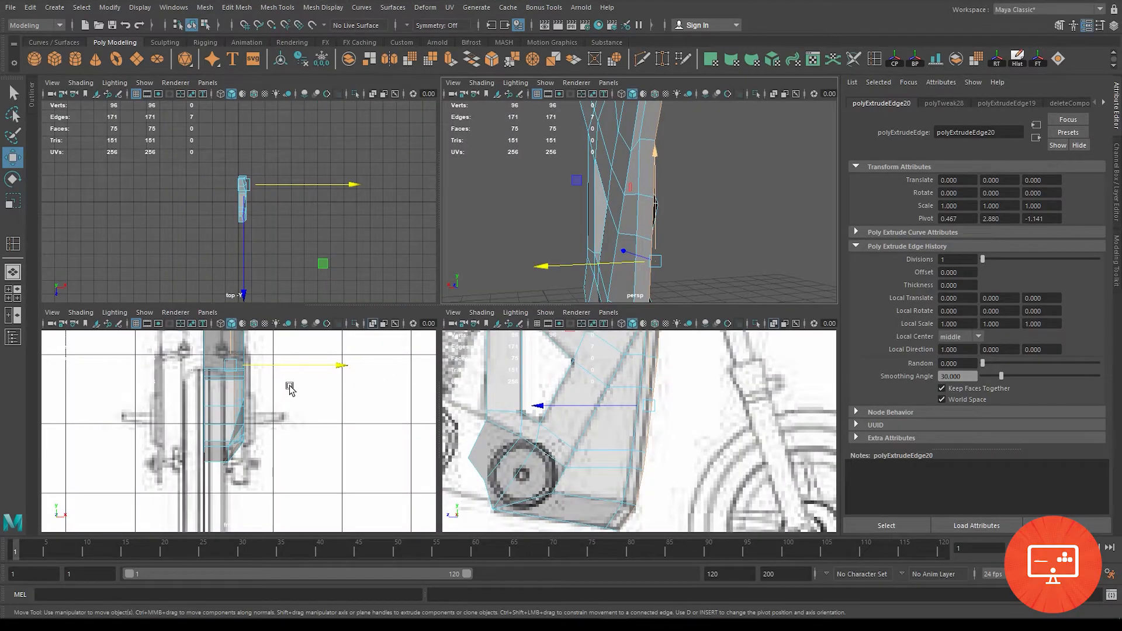
{"action": "key", "text": "space"}
{"action": "left_click_drag", "start_coordinate": [518, 184], "coordinate": [431, 187]}
{"action": "left_click", "coordinate": [11, 201]}
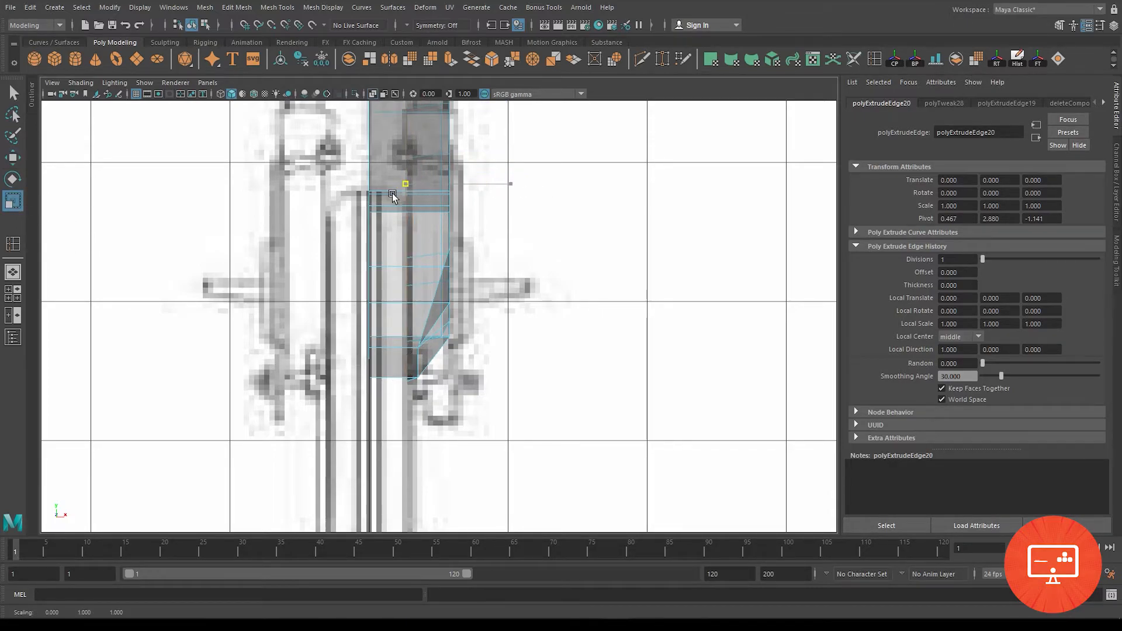
{"action": "key", "text": "w"}
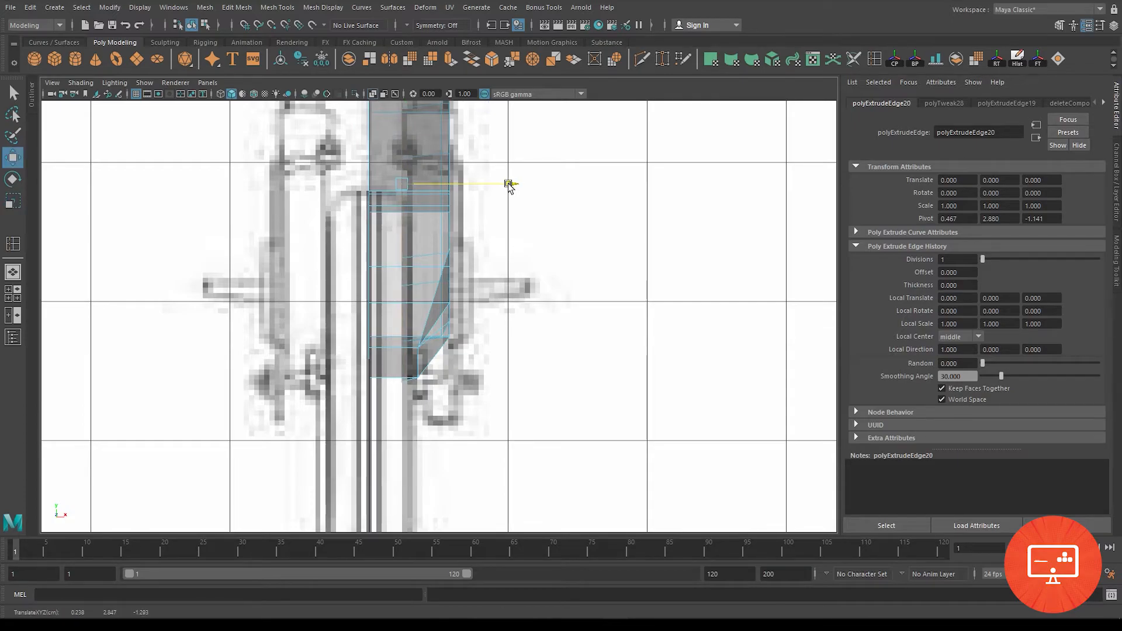
Step: Target-weld the bracket's front corner vertex to the lower corner vertex of the front strip
{"action": "key", "text": "space"}
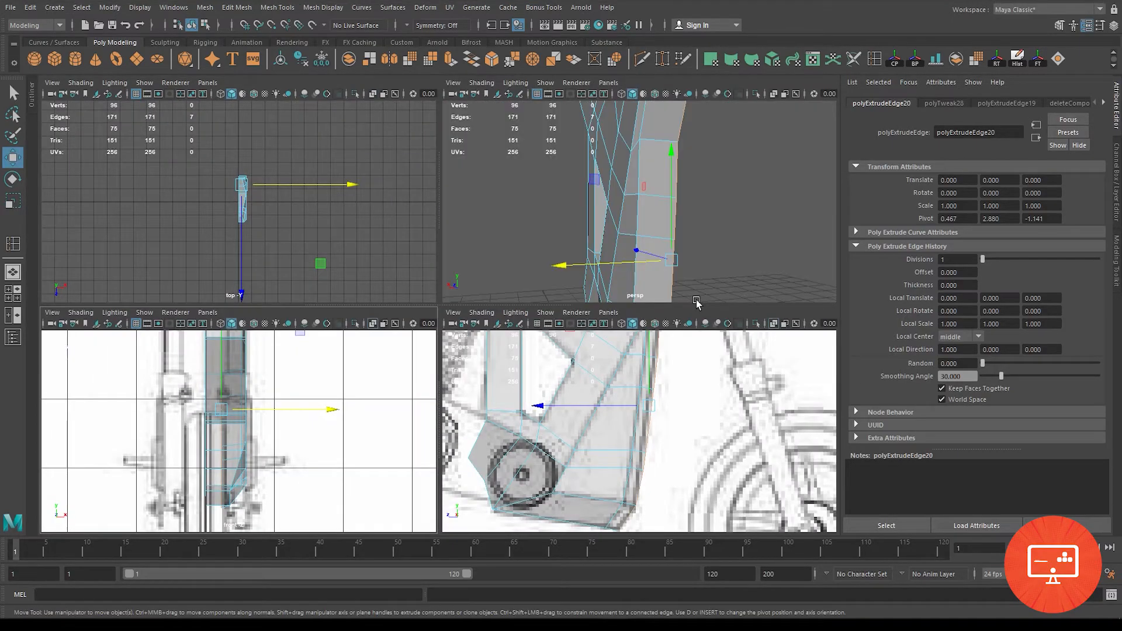
{"action": "key", "text": "space"}
{"action": "left_click_drag", "start_coordinate": [623, 180], "coordinate": [594, 260], "text": "alt"}
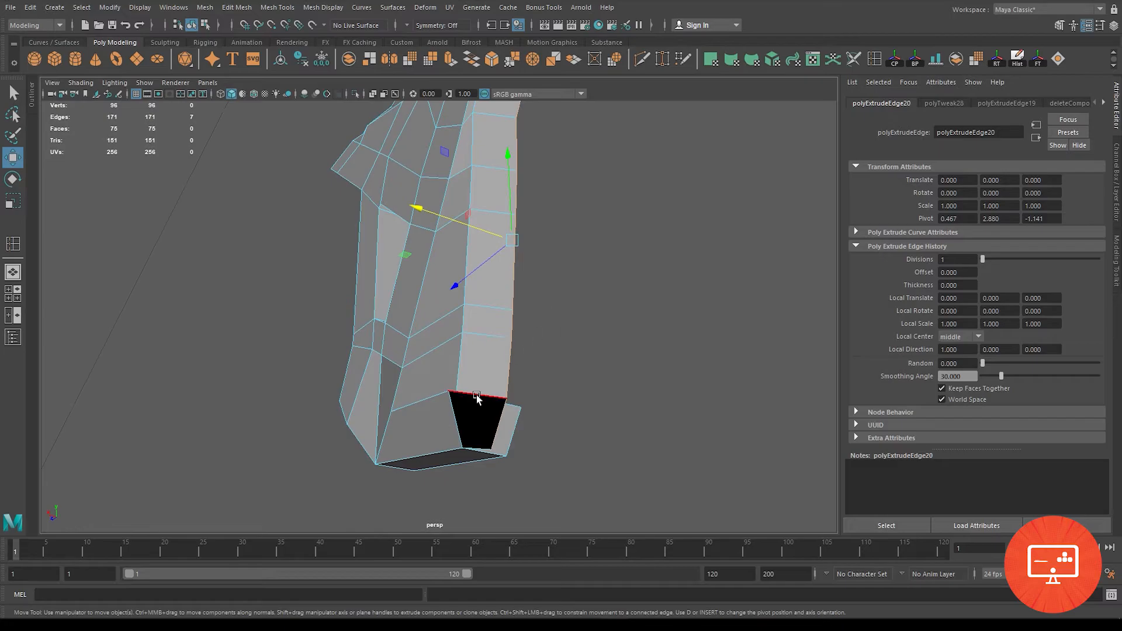
{"action": "left_click_drag", "start_coordinate": [459, 407], "coordinate": [448, 443], "text": "alt"}
{"action": "scroll", "coordinate": [449, 443], "scroll_direction": "up", "scroll_amount": 3}
{"action": "right_click_drag", "start_coordinate": [359, 285], "coordinate": [307, 286]}
{"action": "left_click", "coordinate": [342, 391]}
{"action": "right_click_drag", "start_coordinate": [342, 381], "coordinate": [346, 282], "text": "shift"}
{"action": "left_click_drag", "start_coordinate": [343, 381], "coordinate": [368, 383]}
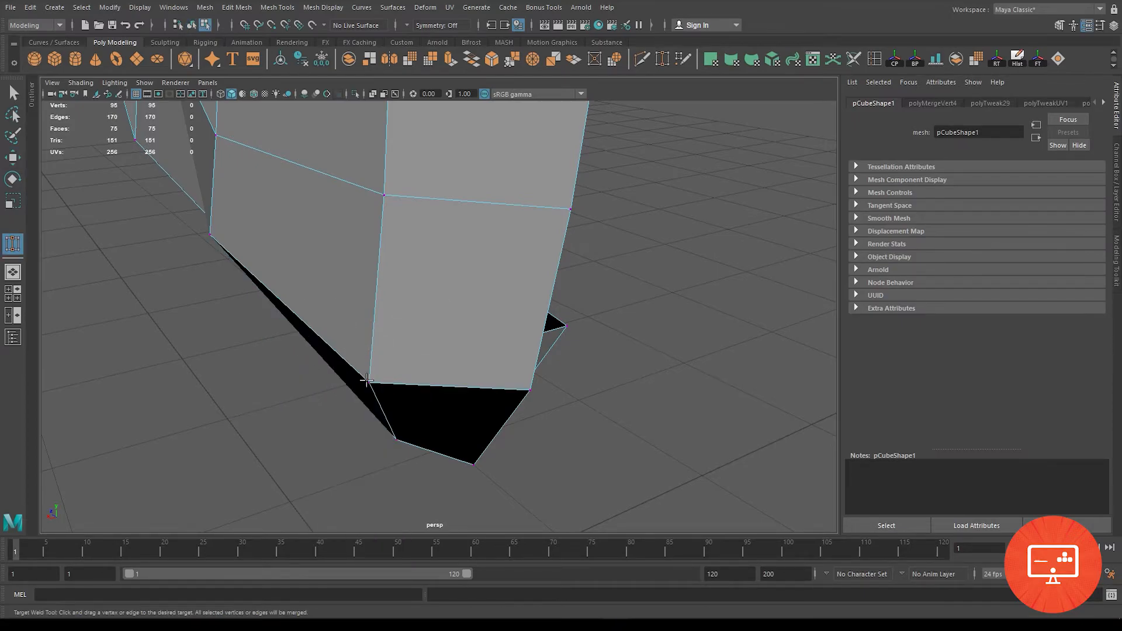
Step: Delete the unneeded inner face at the lower front of the bottom bracket
{"action": "key", "text": "w"}
{"action": "right_click_drag", "start_coordinate": [374, 257], "coordinate": [374, 225]}
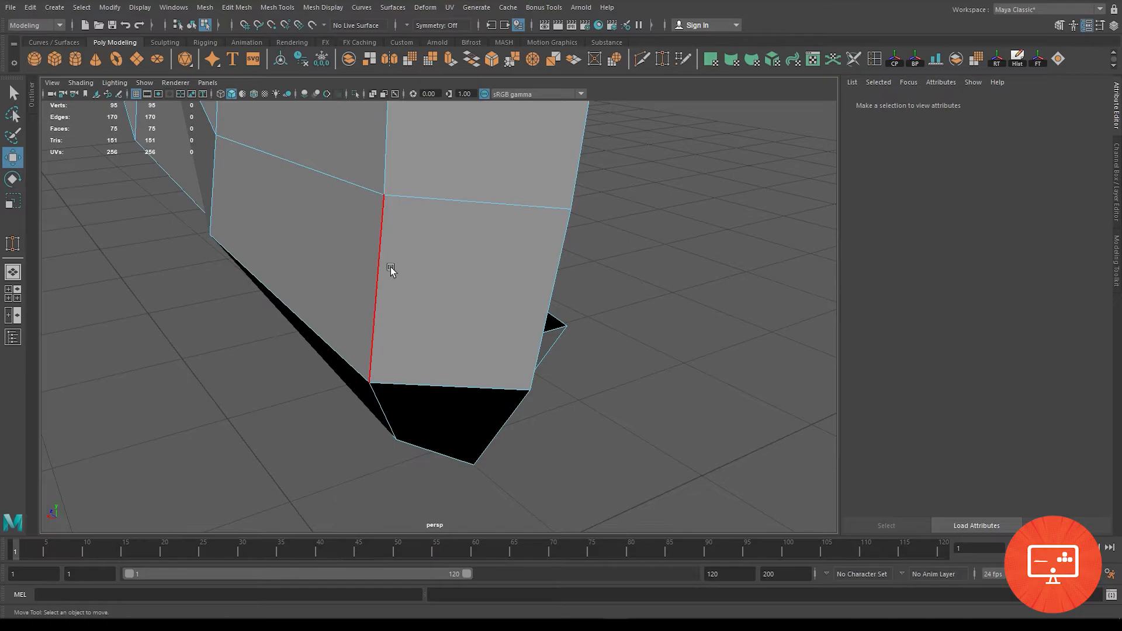
{"action": "left_click", "coordinate": [390, 268]}
{"action": "left_click_drag", "start_coordinate": [378, 315], "coordinate": [356, 268], "text": "alt"}
{"action": "right_click_drag", "start_coordinate": [356, 268], "coordinate": [353, 299]}
{"action": "left_click", "coordinate": [334, 281]}
{"action": "key", "text": "Delete"}
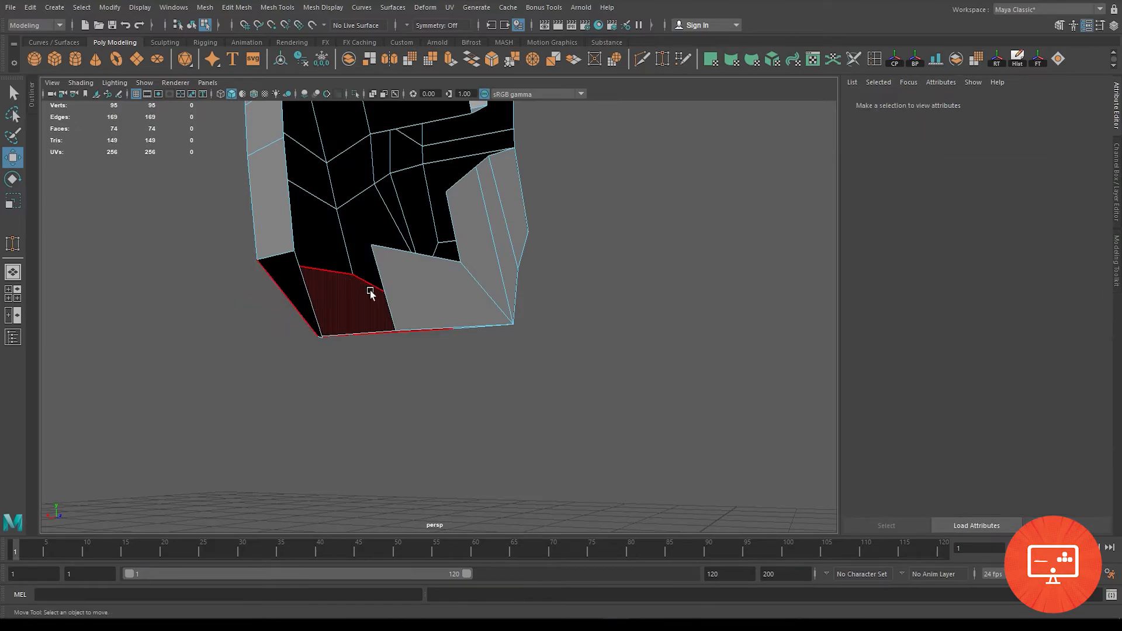
Step: Delete the four faces along the inner side of the bottom bracket
{"action": "left_click_drag", "start_coordinate": [438, 306], "coordinate": [448, 286], "text": "alt"}
{"action": "left_click", "coordinate": [449, 286]}
{"action": "left_click", "coordinate": [514, 190], "text": "shift"}
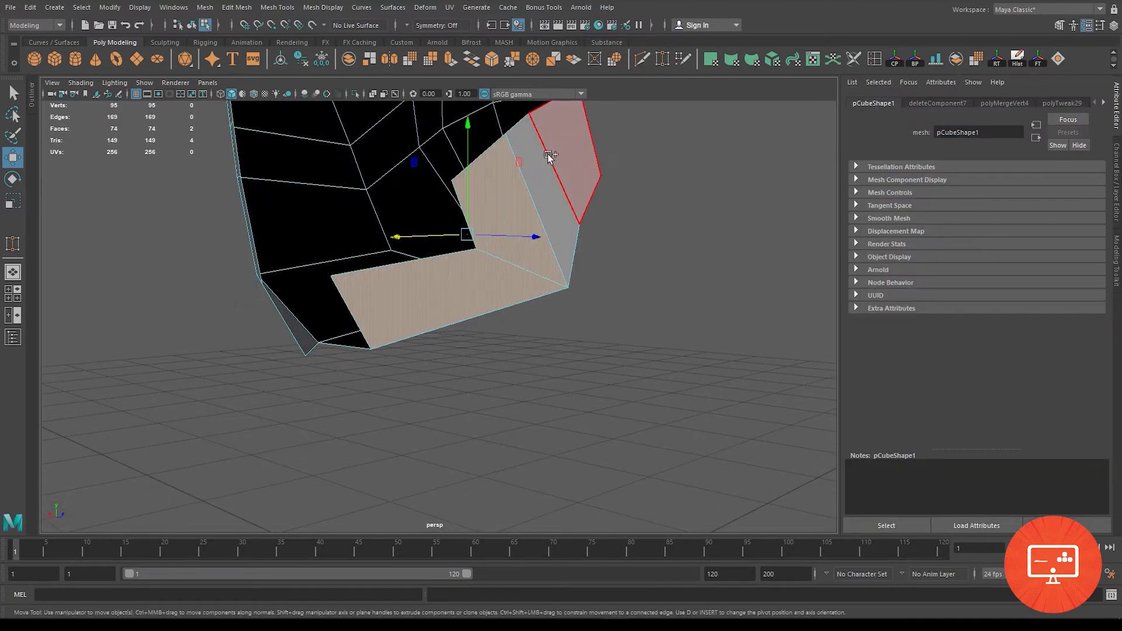
{"action": "left_click", "coordinate": [561, 143], "text": "shift"}
{"action": "left_click", "coordinate": [545, 161], "text": "shift"}
{"action": "left_click_drag", "start_coordinate": [545, 161], "coordinate": [426, 308], "text": "alt"}
{"action": "key", "text": "Delete"}
Step: Reverse the normal of the dark face at the bracket's front end and deselect it
{"action": "scroll", "coordinate": [435, 391], "scroll_direction": "up", "scroll_amount": 2}
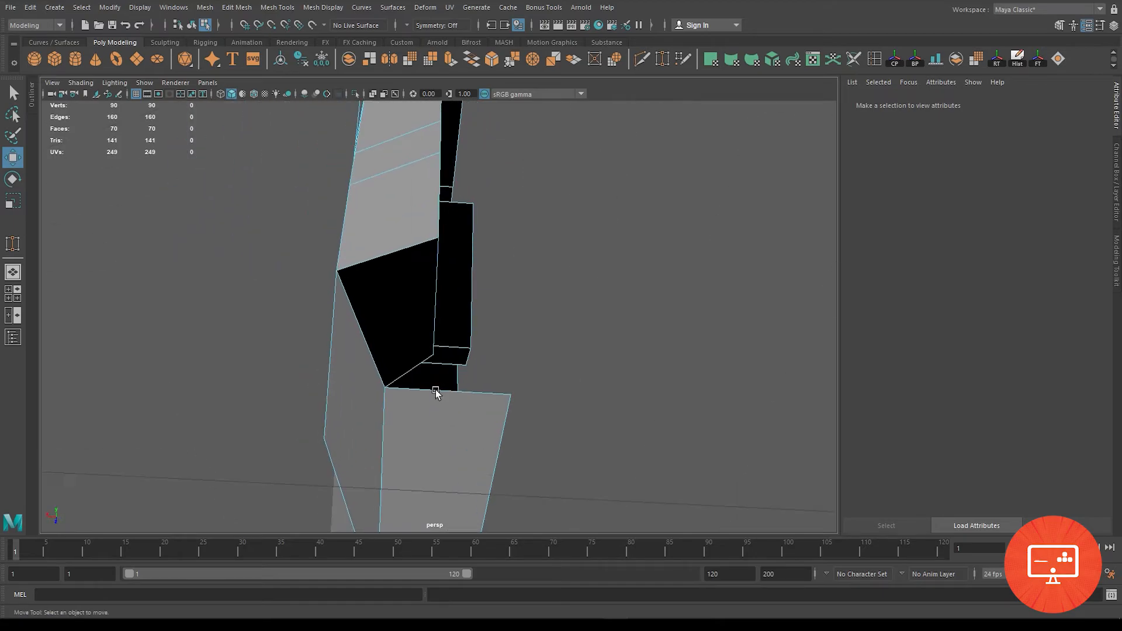
{"action": "left_click_drag", "start_coordinate": [435, 390], "coordinate": [441, 375], "text": "alt"}
{"action": "left_click_drag", "start_coordinate": [441, 313], "coordinate": [526, 321], "text": "alt"}
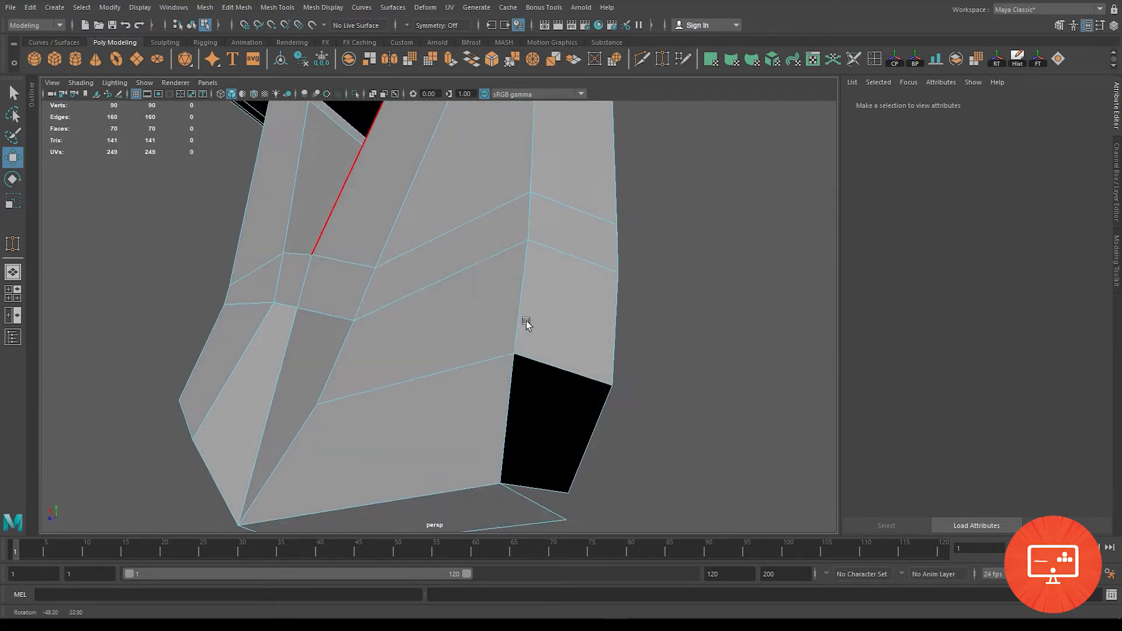
{"action": "left_click", "coordinate": [559, 426]}
{"action": "left_click", "coordinate": [324, 7]}
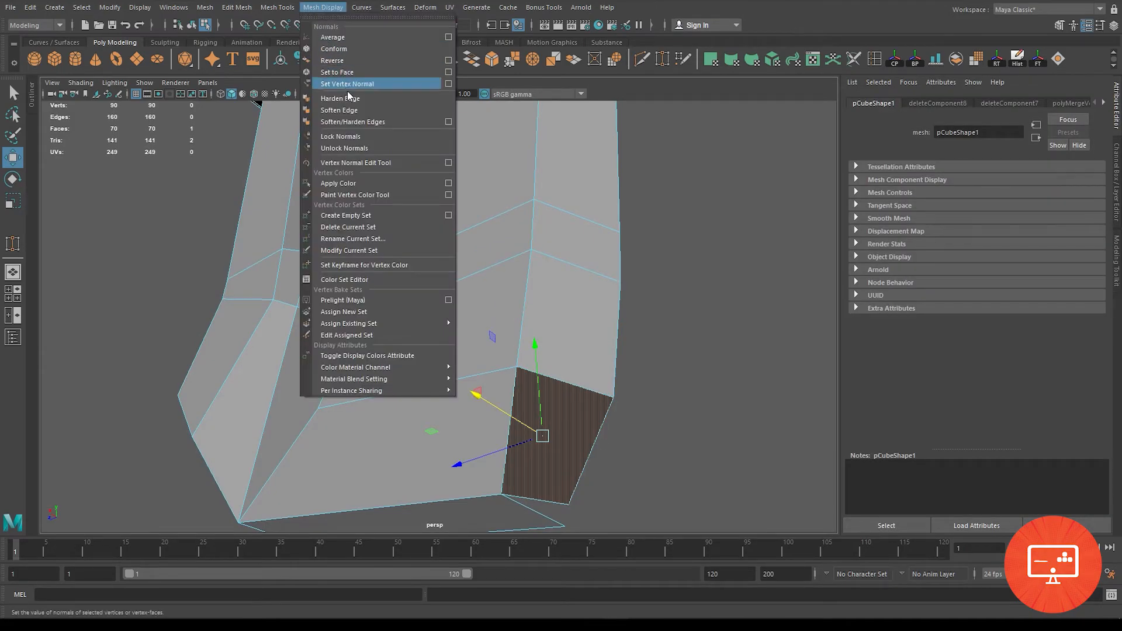
{"action": "left_click", "coordinate": [351, 60]}
{"action": "right_click_drag", "start_coordinate": [589, 343], "coordinate": [647, 268]}
{"action": "left_click", "coordinate": [711, 334]}
Step: Flatten the front strip's corner edge line along X and shift it along X to straighten the support
{"action": "left_click_drag", "start_coordinate": [711, 334], "coordinate": [644, 433], "text": "alt"}
{"action": "right_click_drag", "start_coordinate": [644, 433], "coordinate": [585, 347], "text": "alt"}
{"action": "left_click_drag", "start_coordinate": [586, 348], "coordinate": [538, 373], "text": "alt"}
{"action": "left_click_drag", "start_coordinate": [435, 290], "coordinate": [439, 333], "text": "alt"}
{"action": "right_click_drag", "start_coordinate": [438, 333], "coordinate": [460, 357], "text": "alt"}
{"action": "right_click_drag", "start_coordinate": [406, 186], "coordinate": [406, 153]}
{"action": "middle_click_drag", "start_coordinate": [446, 199], "coordinate": [457, 243], "text": "alt"}
{"action": "left_click_drag", "start_coordinate": [464, 284], "coordinate": [486, 239], "text": "alt"}
{"action": "key", "text": "r"}
{"action": "left_click_drag", "start_coordinate": [409, 281], "coordinate": [522, 363], "text": "alt"}
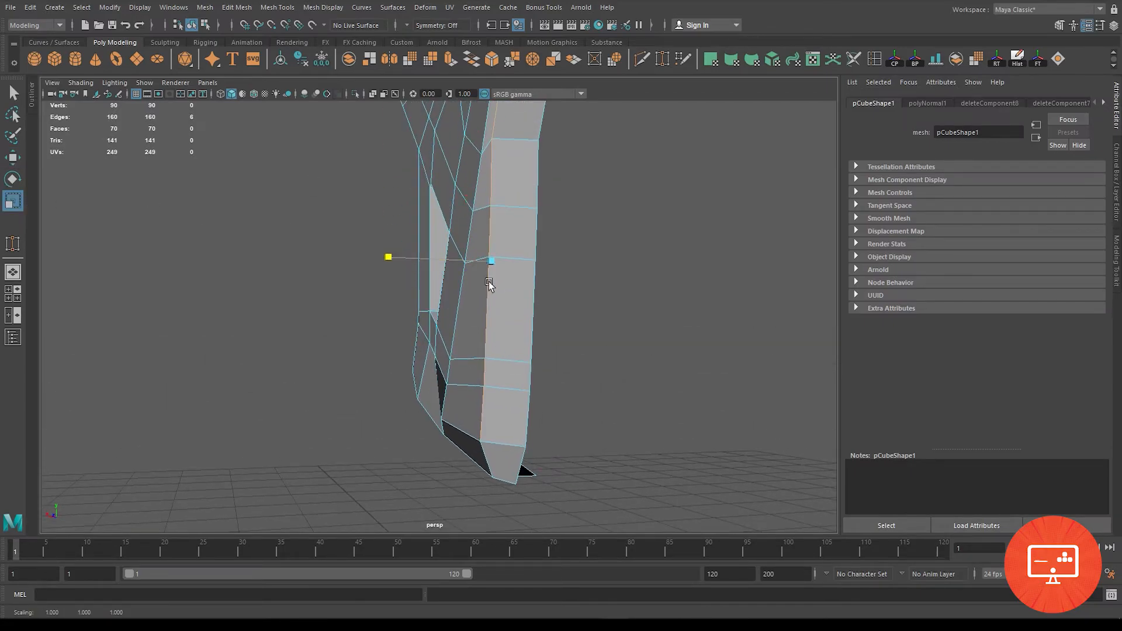
{"action": "key", "text": "w"}
{"action": "left_click_drag", "start_coordinate": [396, 258], "coordinate": [521, 433]}
Step: Extrude the front strip's seven inner border edges, leaving the stray horizontal edge near the bottom out of the selection
{"action": "left_click", "coordinate": [520, 431]}
{"action": "middle_click_drag", "start_coordinate": [559, 218], "coordinate": [520, 248], "text": "alt"}
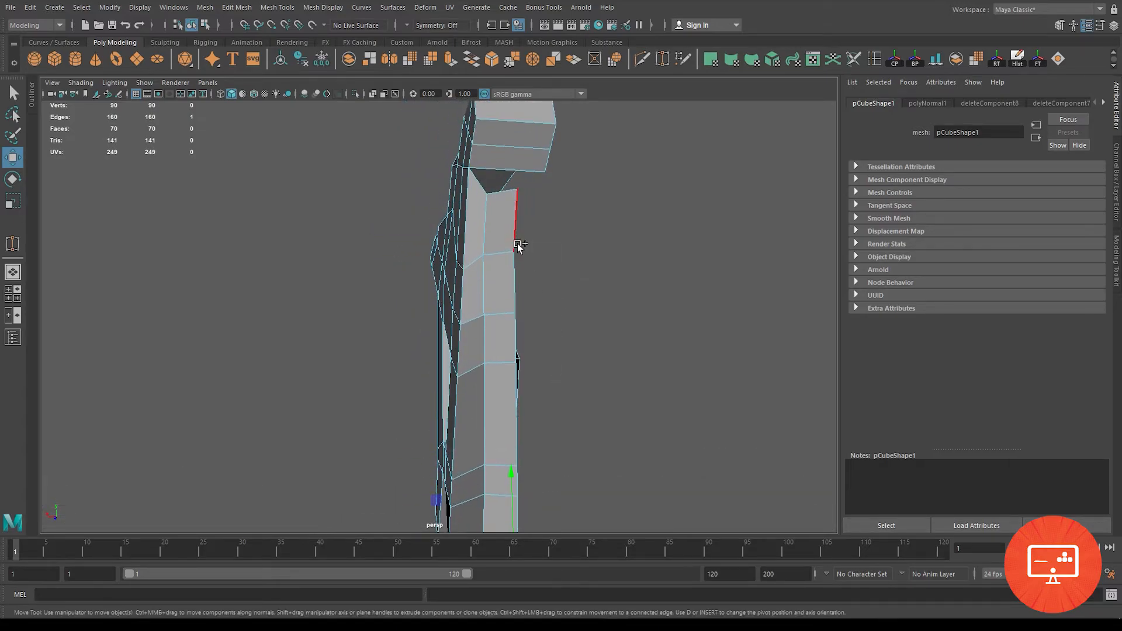
{"action": "double_click", "coordinate": [514, 231]}
{"action": "key", "text": "f"}
{"action": "left_click_drag", "start_coordinate": [350, 212], "coordinate": [364, 214]}
{"action": "key", "text": "ctrl+z"}
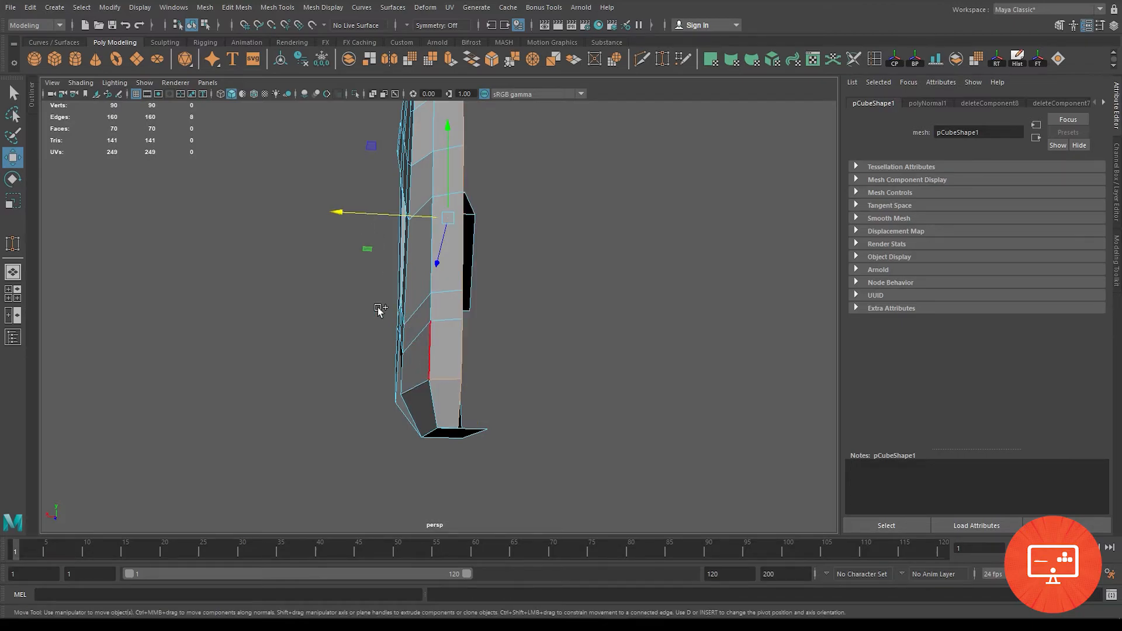
{"action": "left_click_drag", "start_coordinate": [450, 371], "coordinate": [521, 381], "text": "alt"}
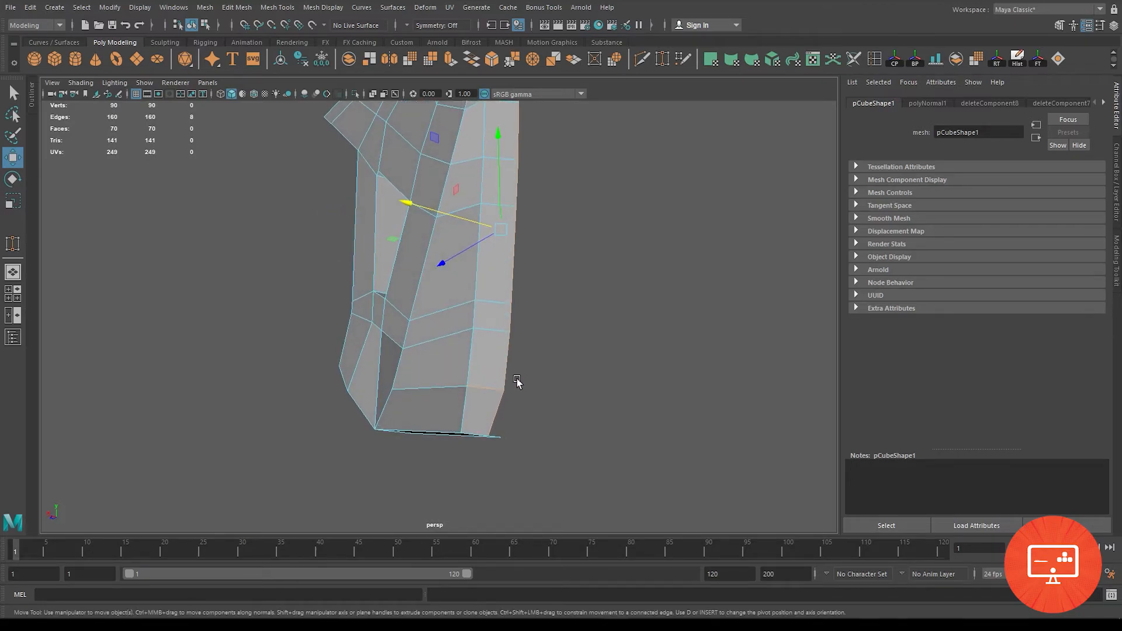
{"action": "left_click", "coordinate": [489, 386], "text": "ctrl"}
{"action": "left_click_drag", "start_coordinate": [429, 212], "coordinate": [348, 225], "text": "alt"}
{"action": "key", "text": "ctrl+e"}
Step: Turn on grid snapping and snap the extruded edges along X to the center line in the front view
{"action": "key", "text": "space"}
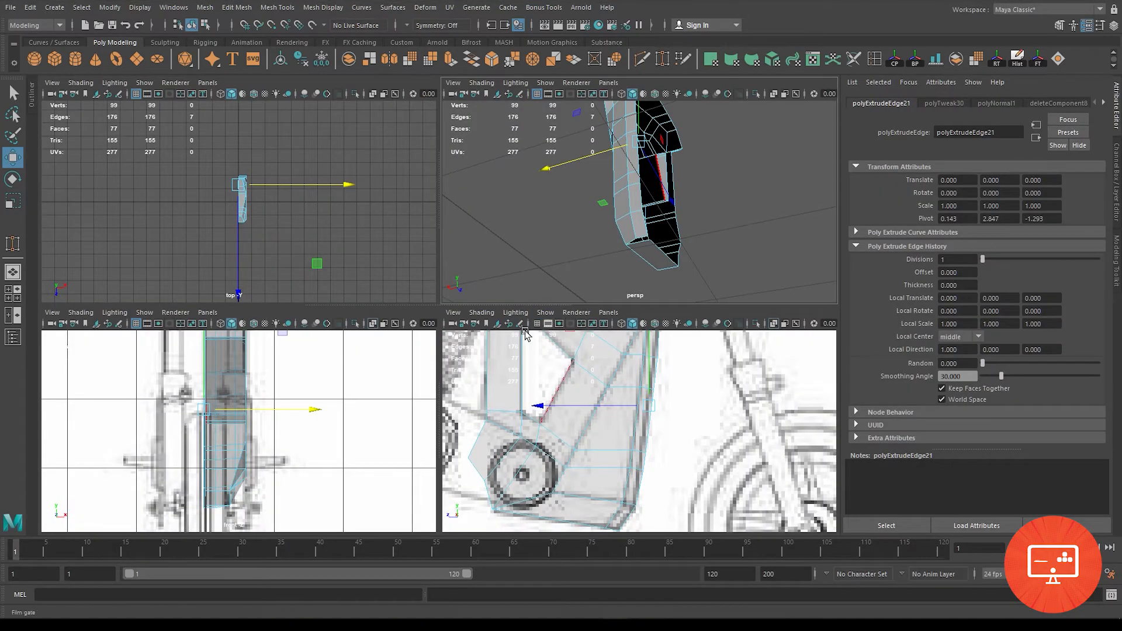
{"action": "key", "text": "space"}
{"action": "scroll", "coordinate": [481, 363], "scroll_direction": "up", "scroll_amount": 1}
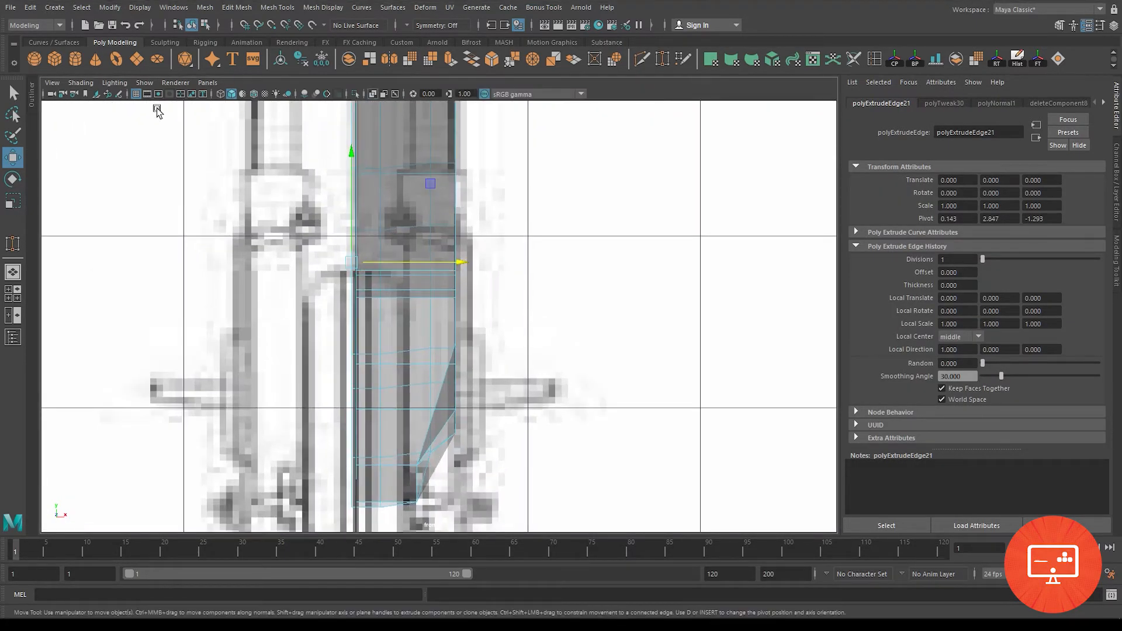
{"action": "left_click", "coordinate": [244, 25]}
{"action": "mouse_move", "coordinate": [351, 262]}
{"action": "left_mouse_down"}
{"action": "mouse_move", "coordinate": [443, 263]}
{"action": "mouse_move", "coordinate": [358, 257]}
{"action": "left_mouse_up"}
{"action": "key", "text": "space"}
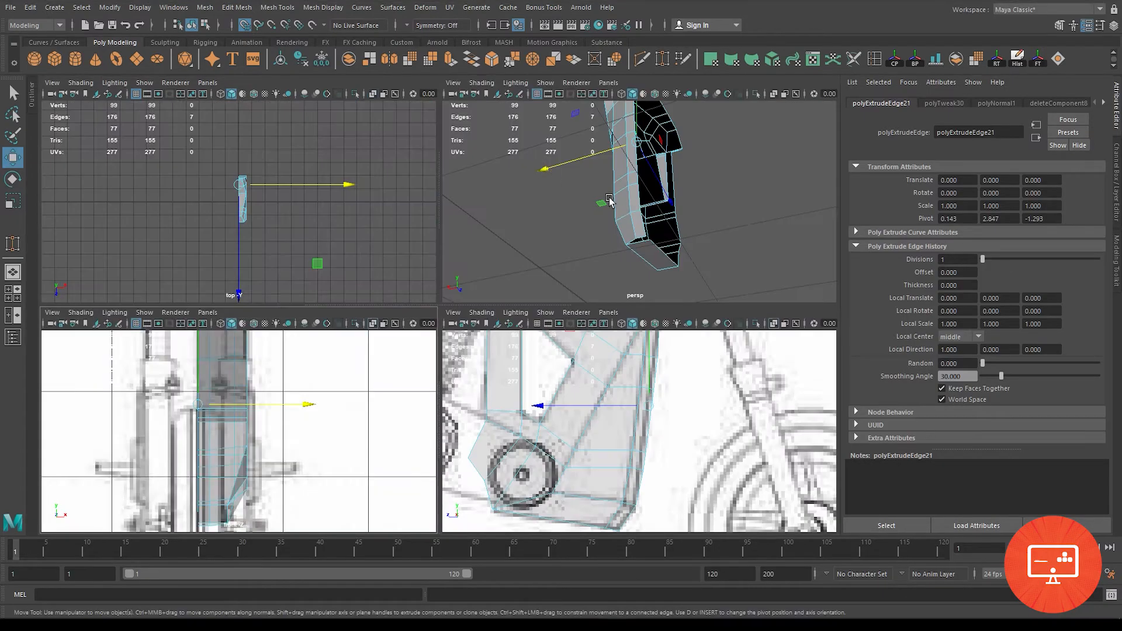
Step: Bridge the front strip's bottom edge with the front edge of the underside face to close the gap
{"action": "key", "text": "space"}
{"action": "left_click_drag", "start_coordinate": [632, 258], "coordinate": [418, 263], "text": "alt"}
{"action": "right_click_drag", "start_coordinate": [418, 263], "coordinate": [477, 368], "text": "alt"}
{"action": "middle_click_drag", "start_coordinate": [477, 368], "coordinate": [534, 327], "text": "alt"}
{"action": "left_click_drag", "start_coordinate": [534, 326], "coordinate": [488, 296], "text": "alt"}
{"action": "left_click", "coordinate": [457, 251]}
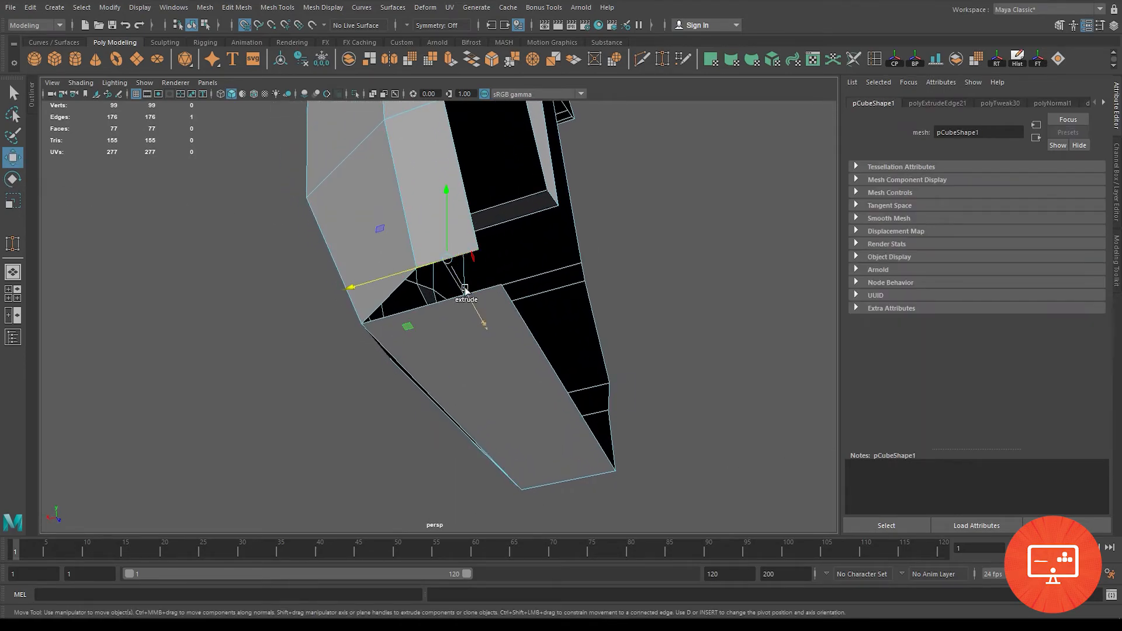
{"action": "left_click", "coordinate": [488, 287], "text": "shift"}
{"action": "left_click", "coordinate": [481, 63]}
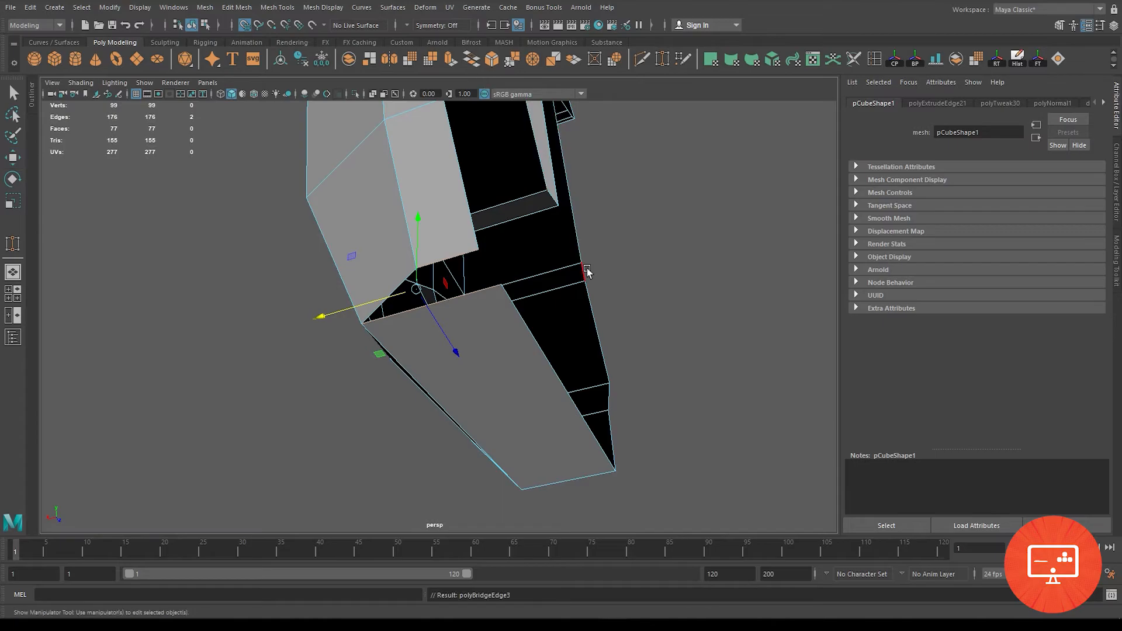
Step: Check the whole half shell in smooth preview from several sides and return it to the unsmoothed display
{"action": "right_click", "coordinate": [398, 211]}
{"action": "right_click_drag", "start_coordinate": [426, 207], "coordinate": [455, 194]}
{"action": "left_click", "coordinate": [697, 198]}
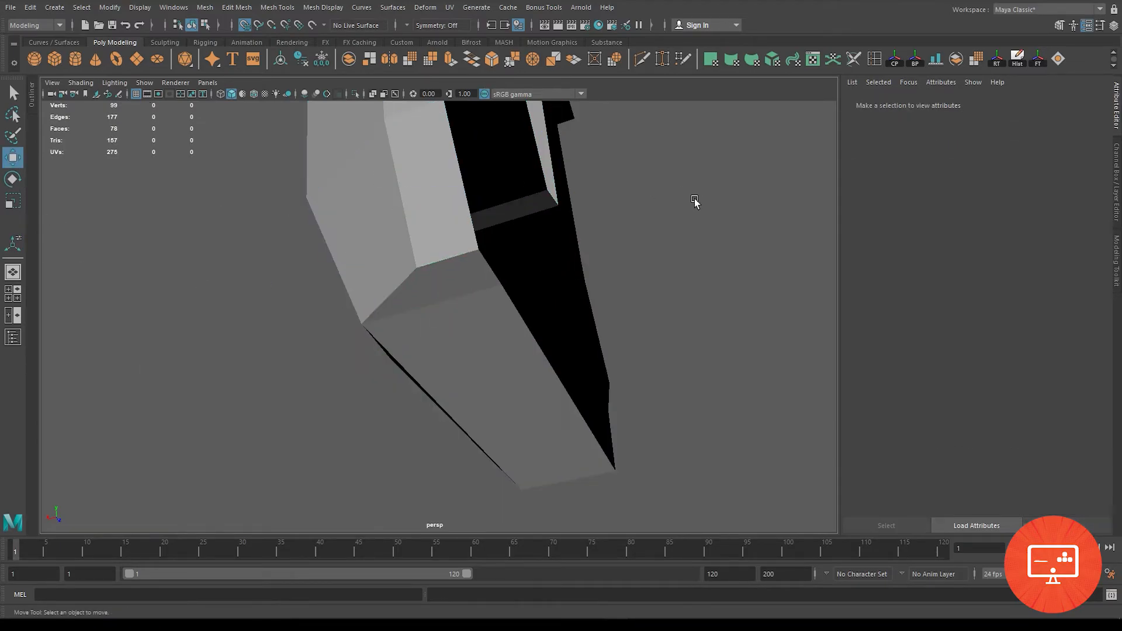
{"action": "right_click_drag", "start_coordinate": [696, 198], "coordinate": [571, 291], "text": "alt"}
{"action": "left_click_drag", "start_coordinate": [571, 290], "coordinate": [608, 351], "text": "alt"}
{"action": "left_click", "coordinate": [531, 304]}
{"action": "key", "text": "3"}
{"action": "left_click_drag", "start_coordinate": [667, 267], "coordinate": [532, 299], "text": "alt"}
{"action": "key", "text": "1"}
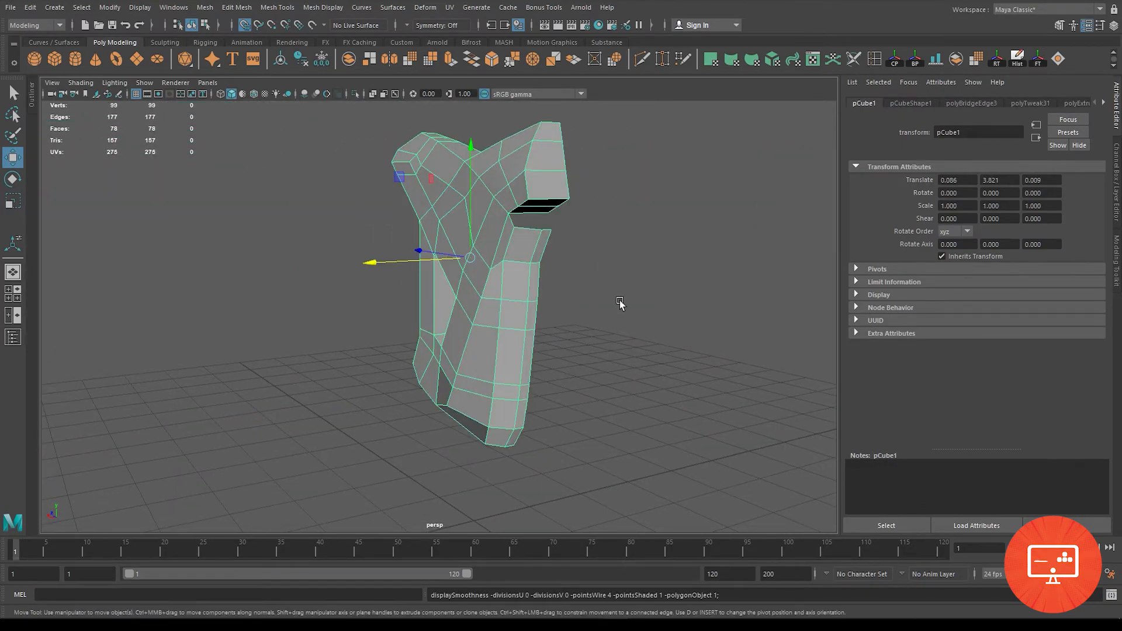
Step: Try to bridge the front strip's wide top edge with the lower edge of the head block above it
{"action": "left_click_drag", "start_coordinate": [616, 303], "coordinate": [594, 279], "text": "alt"}
{"action": "right_click_drag", "start_coordinate": [594, 279], "coordinate": [556, 135], "text": "alt"}
{"action": "middle_click_drag", "start_coordinate": [556, 135], "coordinate": [511, 354], "text": "alt"}
{"action": "mouse_move", "coordinate": [511, 356]}
{"action": "left_mouse_down", "text": "alt"}
{"action": "mouse_move", "coordinate": [526, 275]}
{"action": "mouse_move", "coordinate": [532, 361]}
{"action": "left_mouse_up", "text": "alt"}
{"action": "right_click_drag", "start_coordinate": [532, 361], "coordinate": [579, 371], "text": "alt"}
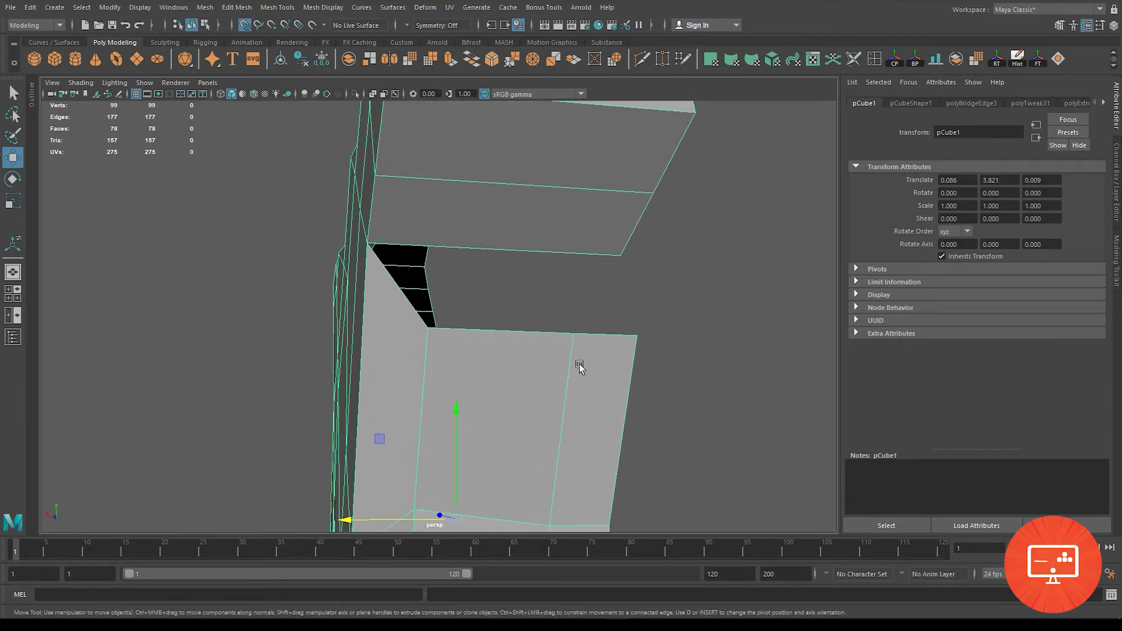
{"action": "left_click_drag", "start_coordinate": [579, 366], "coordinate": [571, 350], "text": "alt"}
{"action": "left_click_drag", "start_coordinate": [491, 346], "coordinate": [525, 357], "text": "alt"}
{"action": "right_click_drag", "start_coordinate": [525, 355], "coordinate": [556, 382], "text": "alt"}
{"action": "left_click_drag", "start_coordinate": [556, 381], "coordinate": [546, 381], "text": "alt"}
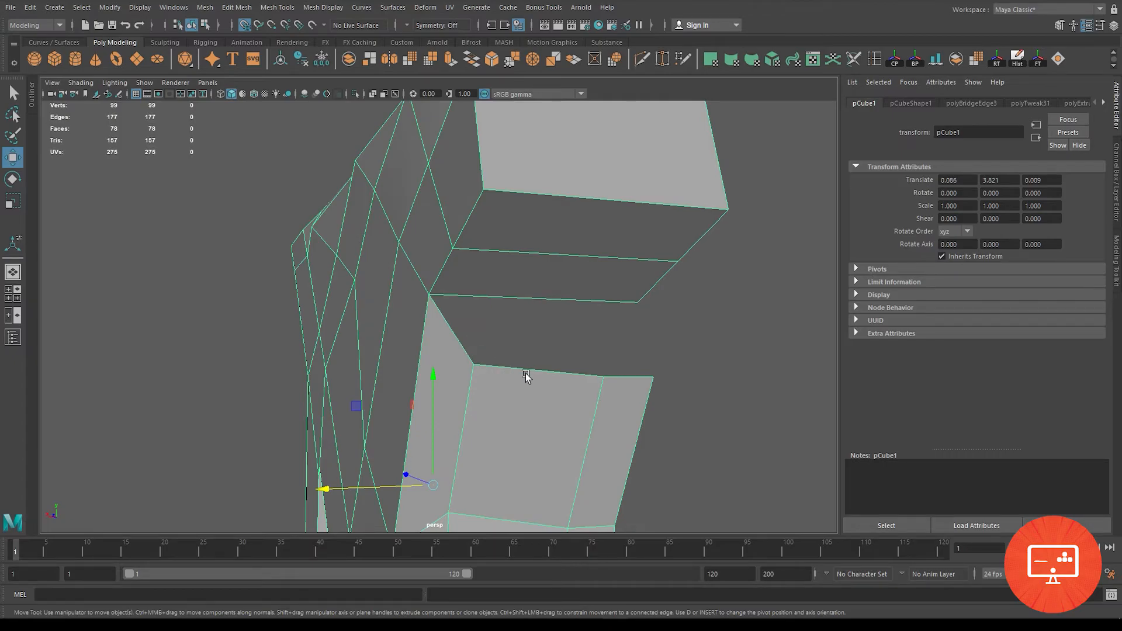
{"action": "right_click_drag", "start_coordinate": [557, 302], "coordinate": [555, 263]}
{"action": "left_click", "coordinate": [621, 377]}
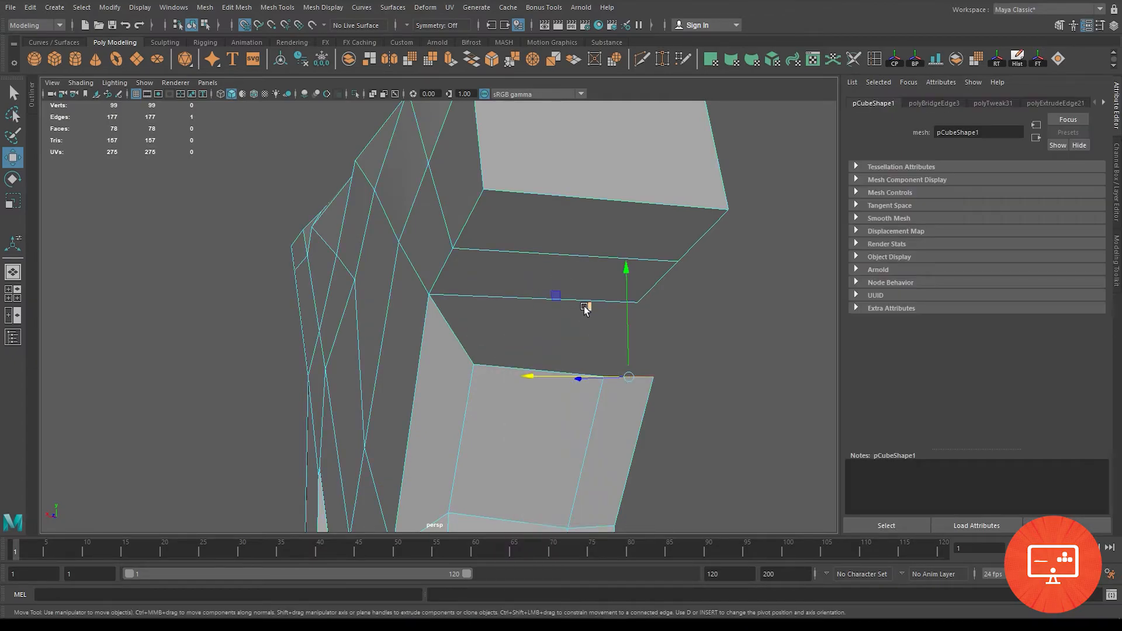
{"action": "left_click", "coordinate": [547, 297], "text": "shift"}
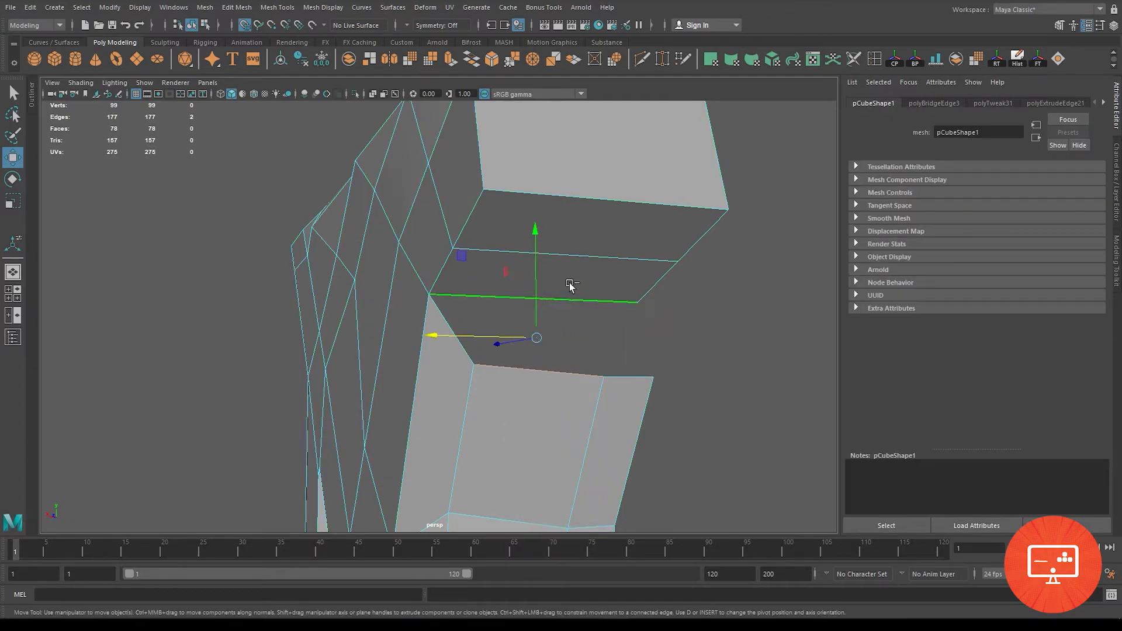
{"action": "left_click", "coordinate": [471, 60]}
Step: Inspect the bridged face below the head block and undo the bridge
{"action": "mouse_move", "coordinate": [648, 334]}
{"action": "left_mouse_down", "text": "alt"}
{"action": "mouse_move", "coordinate": [639, 320]}
{"action": "mouse_move", "coordinate": [650, 340]}
{"action": "mouse_move", "coordinate": [609, 333]}
{"action": "mouse_move", "coordinate": [664, 353]}
{"action": "mouse_move", "coordinate": [631, 348]}
{"action": "left_mouse_up", "text": "alt"}
{"action": "right_click_drag", "start_coordinate": [632, 349], "coordinate": [592, 381], "text": "alt"}
{"action": "left_click_drag", "start_coordinate": [592, 380], "coordinate": [546, 388], "text": "alt"}
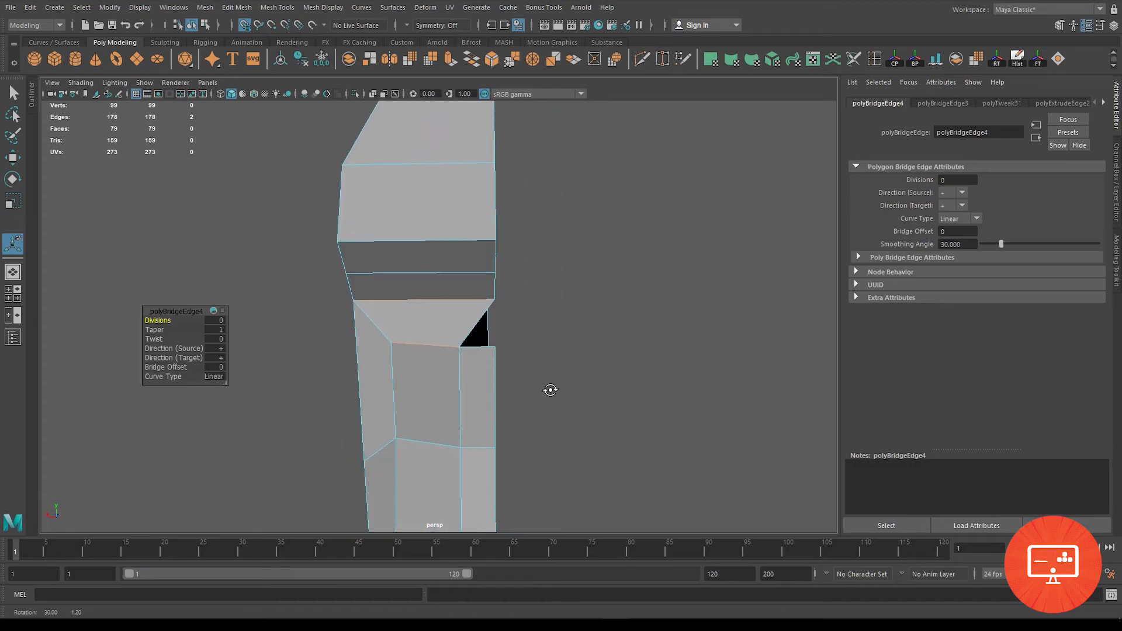
{"action": "middle_click_drag", "start_coordinate": [545, 388], "coordinate": [552, 272], "text": "alt"}
{"action": "scroll", "coordinate": [552, 273], "scroll_direction": "down", "scroll_amount": 3}
{"action": "left_click_drag", "start_coordinate": [558, 388], "coordinate": [607, 399], "text": "alt"}
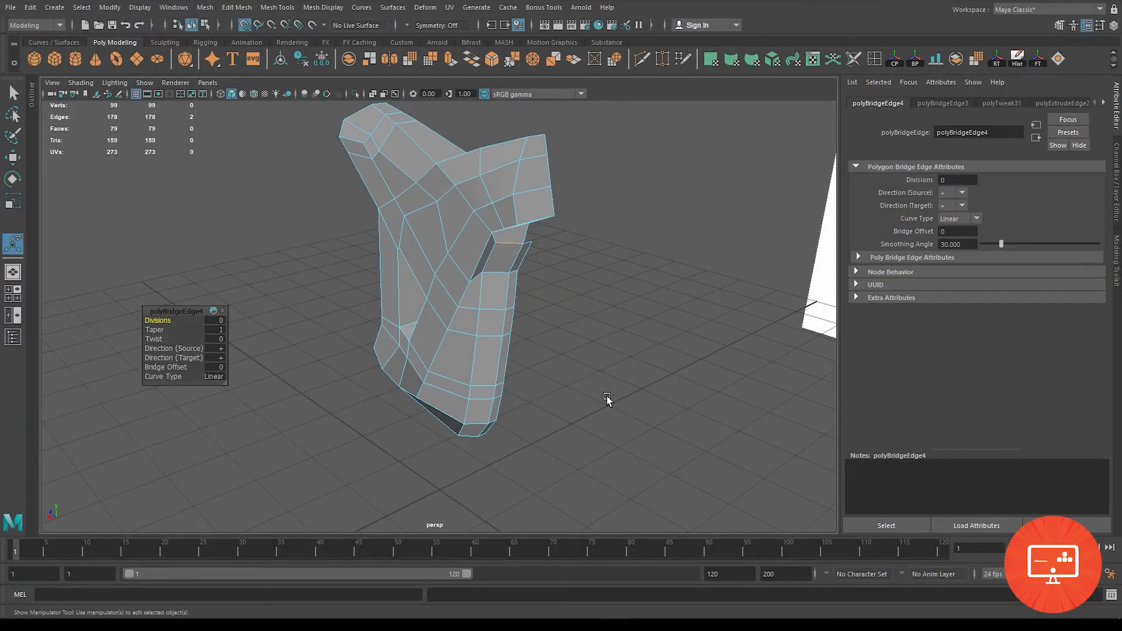
{"action": "left_click_drag", "start_coordinate": [564, 240], "coordinate": [497, 228], "text": "alt"}
{"action": "middle_click_drag", "start_coordinate": [465, 175], "coordinate": [475, 269], "text": "alt"}
{"action": "right_click_drag", "start_coordinate": [477, 272], "coordinate": [585, 432], "text": "alt"}
{"action": "middle_click_drag", "start_coordinate": [543, 257], "coordinate": [474, 331], "text": "alt"}
{"action": "key", "text": "ctrl+z"}
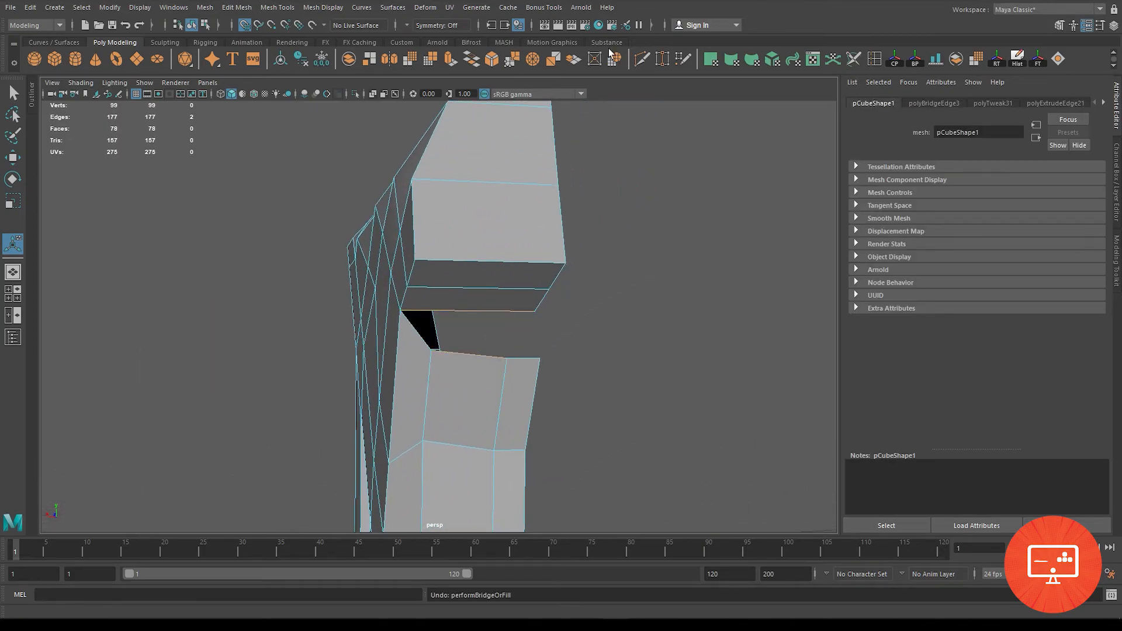
Step: Try inserting a vertical edge loop through the head block's front with Multi-Cut, undo it and return to the Move tool
{"action": "left_click", "coordinate": [641, 61]}
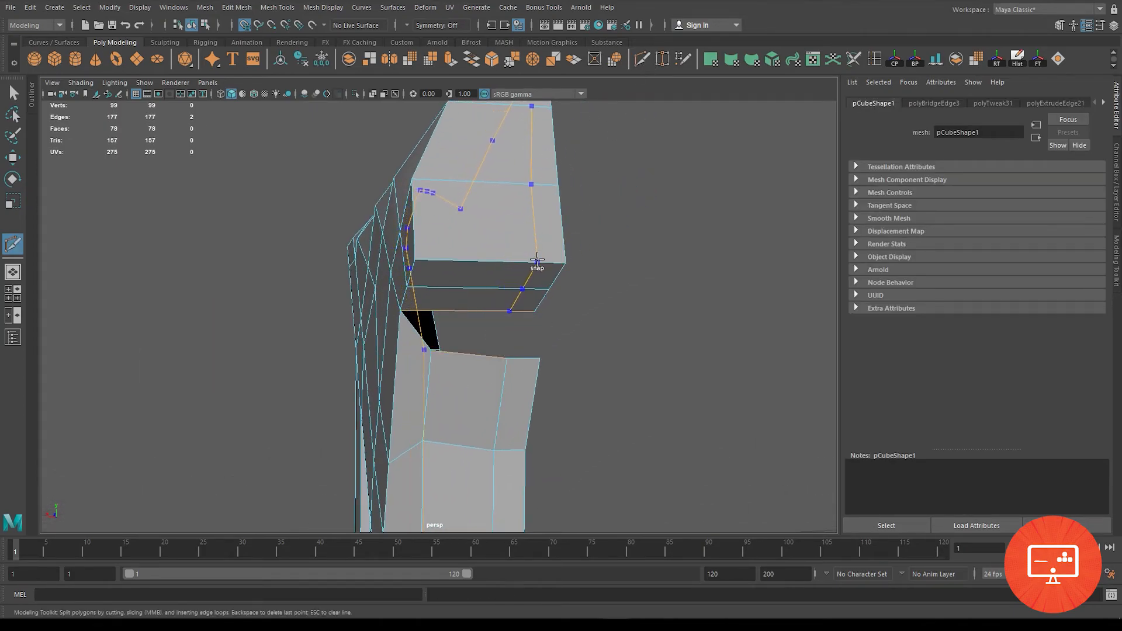
{"action": "left_click", "coordinate": [538, 261], "text": "ctrl"}
{"action": "left_click_drag", "start_coordinate": [602, 332], "coordinate": [544, 230], "text": "alt"}
{"action": "right_click_drag", "start_coordinate": [544, 230], "coordinate": [643, 403], "text": "alt"}
{"action": "left_click_drag", "start_coordinate": [643, 403], "coordinate": [585, 377], "text": "alt"}
{"action": "key", "text": "ctrl+z"}
{"action": "right_click_drag", "start_coordinate": [542, 286], "coordinate": [423, 125], "text": "alt"}
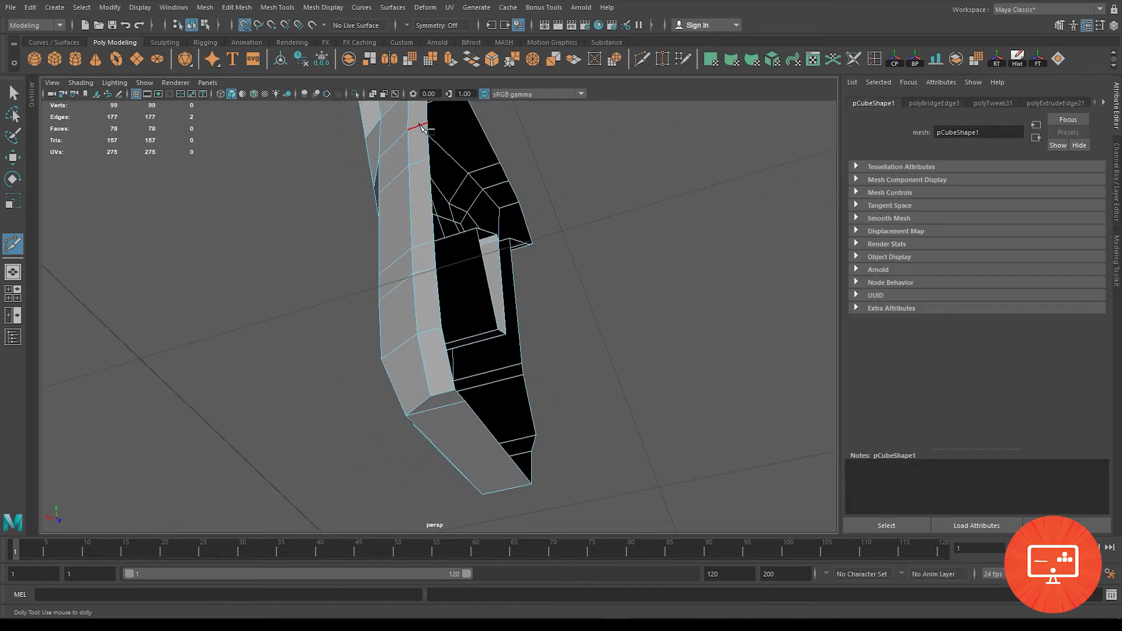
{"action": "middle_click_drag", "start_coordinate": [423, 125], "coordinate": [509, 405], "text": "alt"}
{"action": "left_click_drag", "start_coordinate": [511, 408], "coordinate": [451, 258], "text": "alt"}
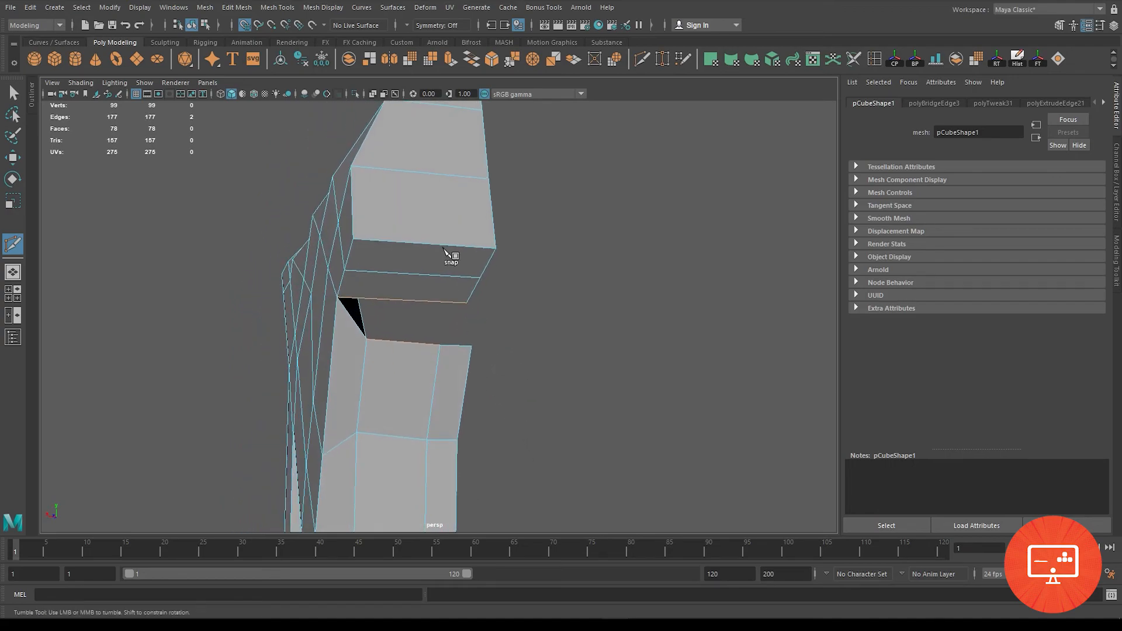
{"action": "middle_click_drag", "start_coordinate": [450, 258], "coordinate": [506, 358], "text": "alt"}
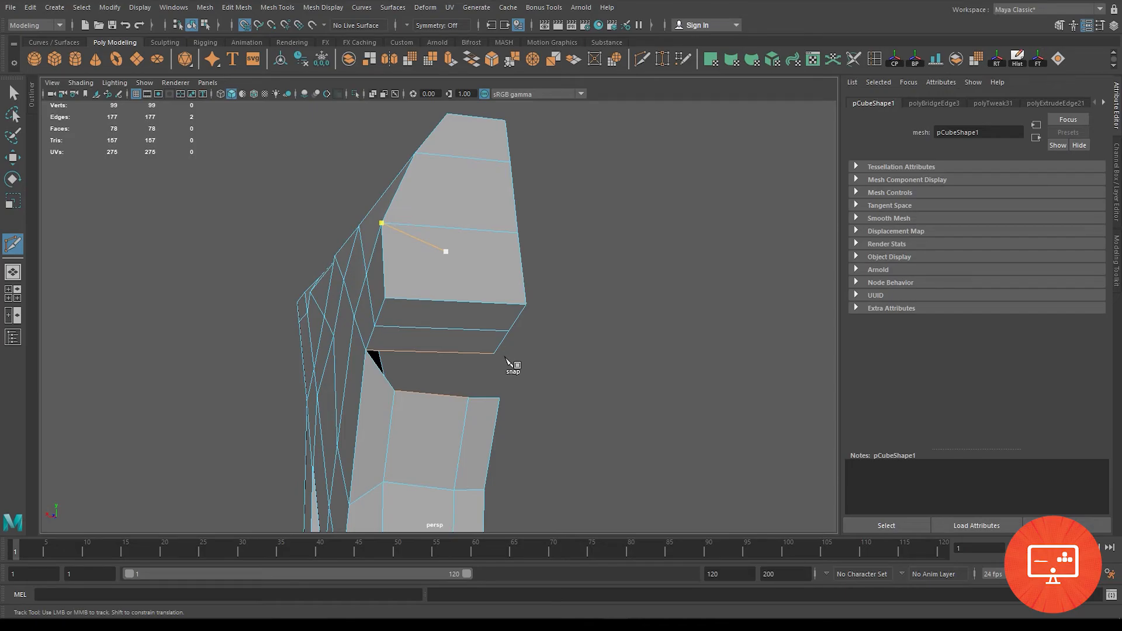
{"action": "left_click", "coordinate": [13, 158]}
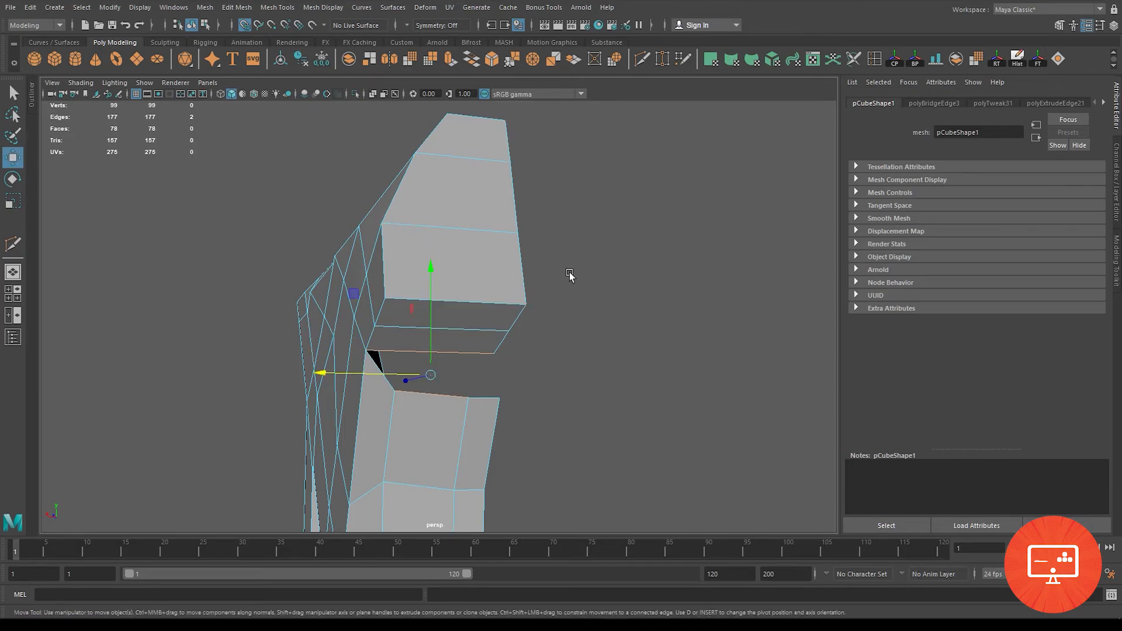
Step: Delete the five faces forming the front and underside of the head block
{"action": "left_click_drag", "start_coordinate": [581, 286], "coordinate": [541, 291], "text": "alt"}
{"action": "middle_click_drag", "start_coordinate": [491, 298], "coordinate": [465, 491], "text": "alt"}
{"action": "right_click_drag", "start_coordinate": [489, 149], "coordinate": [488, 184]}
{"action": "left_click", "coordinate": [496, 146]}
{"action": "left_click", "coordinate": [501, 208], "text": "shift"}
{"action": "left_click", "coordinate": [506, 321], "text": "shift"}
{"action": "left_click_drag", "start_coordinate": [506, 369], "coordinate": [508, 321], "text": "alt"}
{"action": "middle_click_drag", "start_coordinate": [509, 321], "coordinate": [512, 15], "text": "alt"}
{"action": "left_click", "coordinate": [534, 321], "text": "shift"}
{"action": "left_click", "coordinate": [541, 377], "text": "shift"}
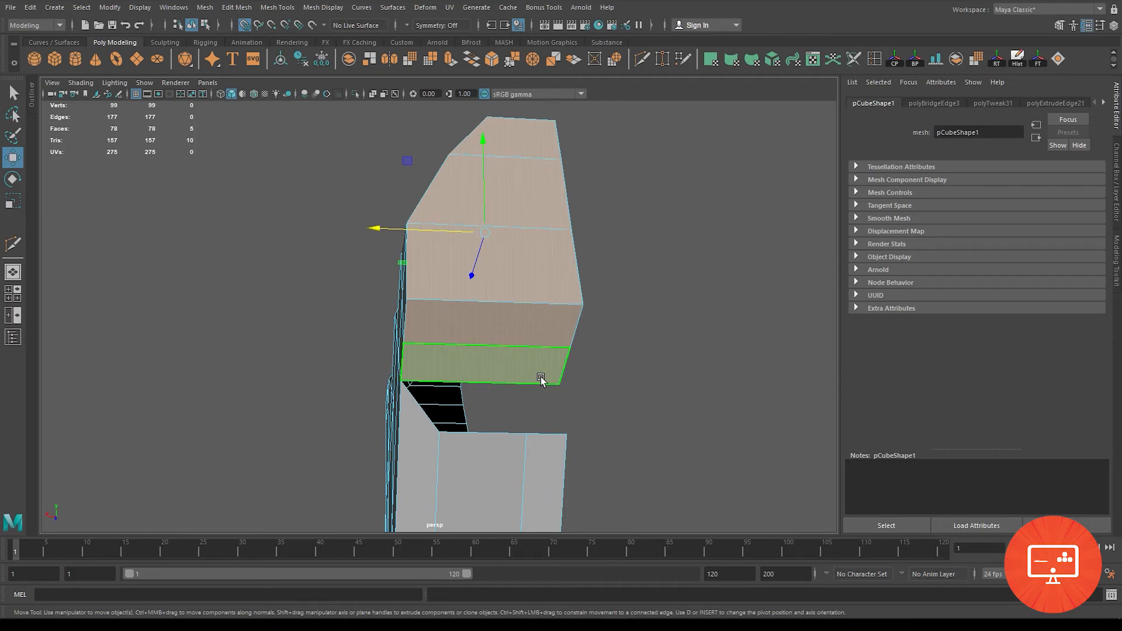
{"action": "key", "text": "Delete"}
Step: Extrude the head block's five open side edges along X into a narrow inward strip with grid snapping turned off
{"action": "left_click_drag", "start_coordinate": [508, 343], "coordinate": [451, 355], "text": "alt"}
{"action": "left_click", "coordinate": [349, 339]}
{"action": "left_click_drag", "start_coordinate": [446, 140], "coordinate": [354, 219], "text": "alt"}
{"action": "double_click", "coordinate": [367, 199]}
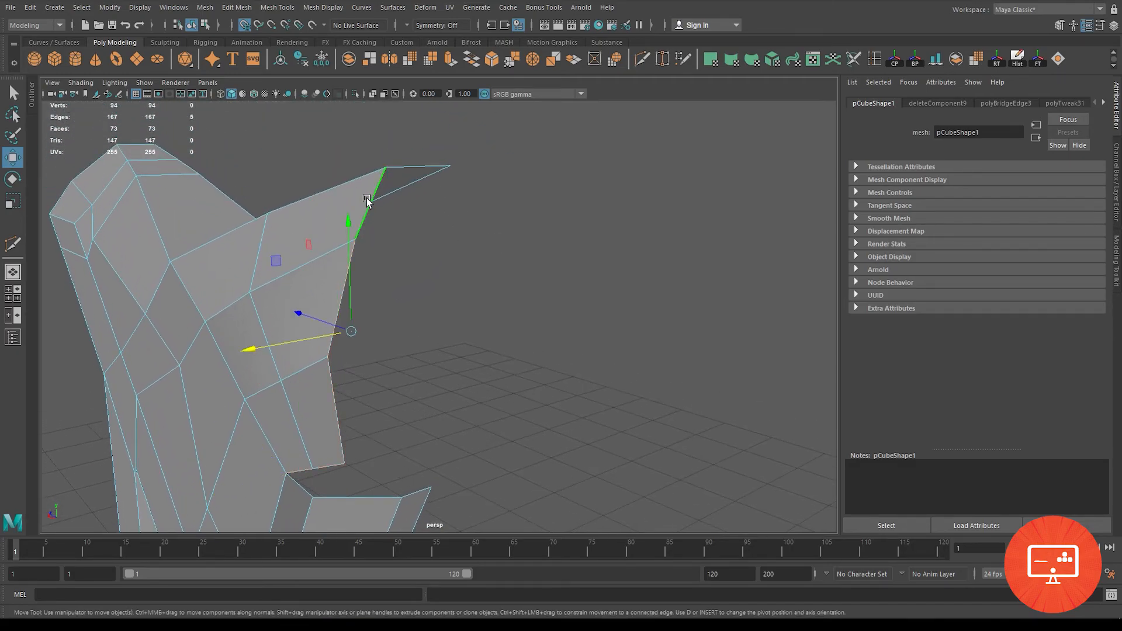
{"action": "left_click_drag", "start_coordinate": [515, 283], "coordinate": [453, 286], "text": "alt"}
{"action": "middle_click_drag", "start_coordinate": [453, 286], "coordinate": [423, 196], "text": "alt"}
{"action": "left_click_drag", "start_coordinate": [306, 249], "coordinate": [172, 247], "text": "shift"}
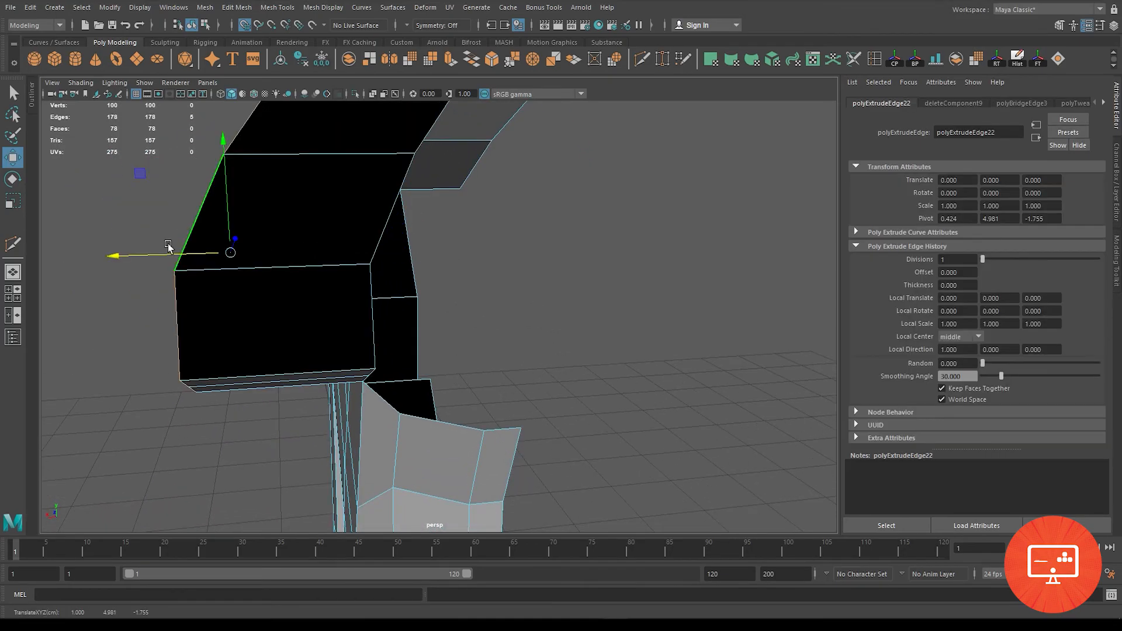
{"action": "key", "text": "ctrl+z"}
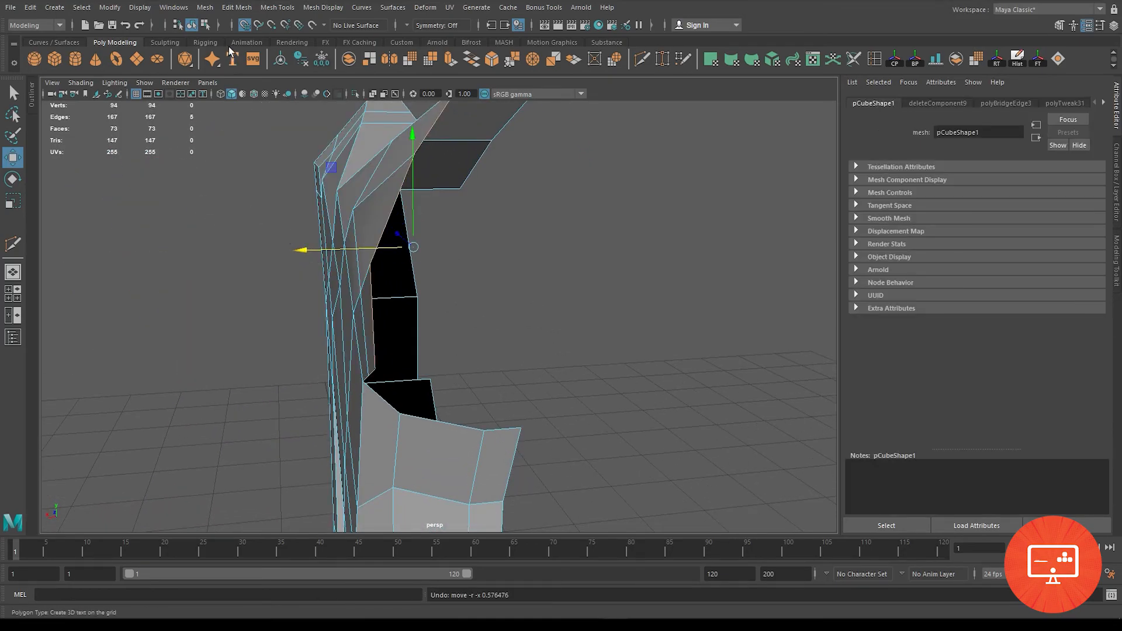
{"action": "left_click", "coordinate": [247, 26]}
{"action": "left_click_drag", "start_coordinate": [303, 250], "coordinate": [346, 260], "text": "shift"}
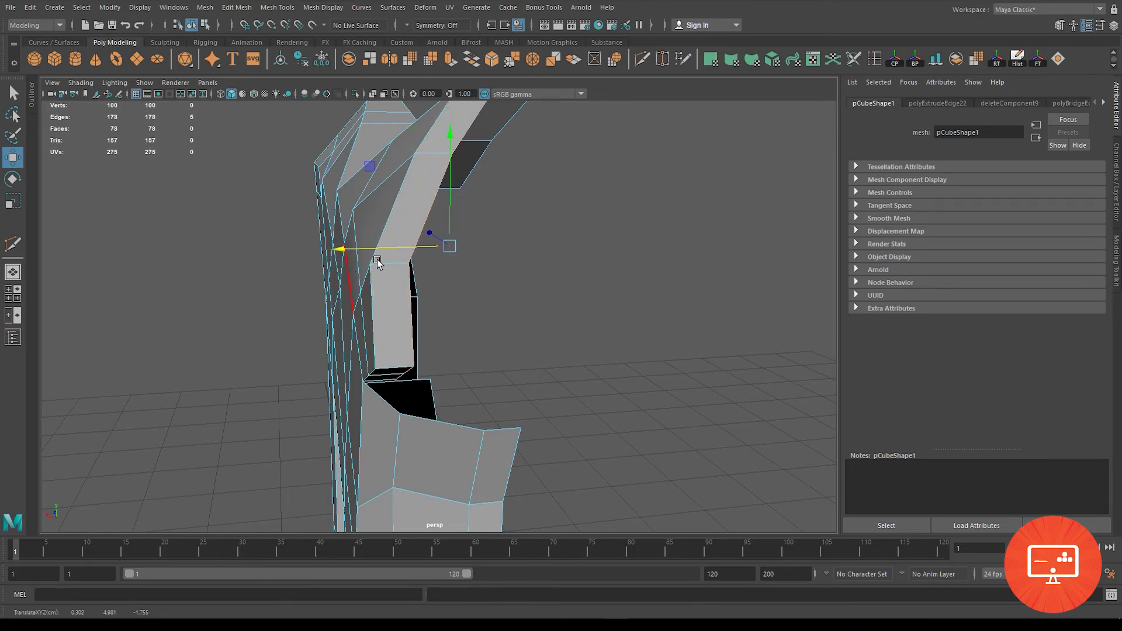
{"action": "middle_click_drag", "start_coordinate": [369, 260], "coordinate": [319, 204], "text": "alt"}
{"action": "left_click_drag", "start_coordinate": [316, 191], "coordinate": [370, 191], "text": "alt"}
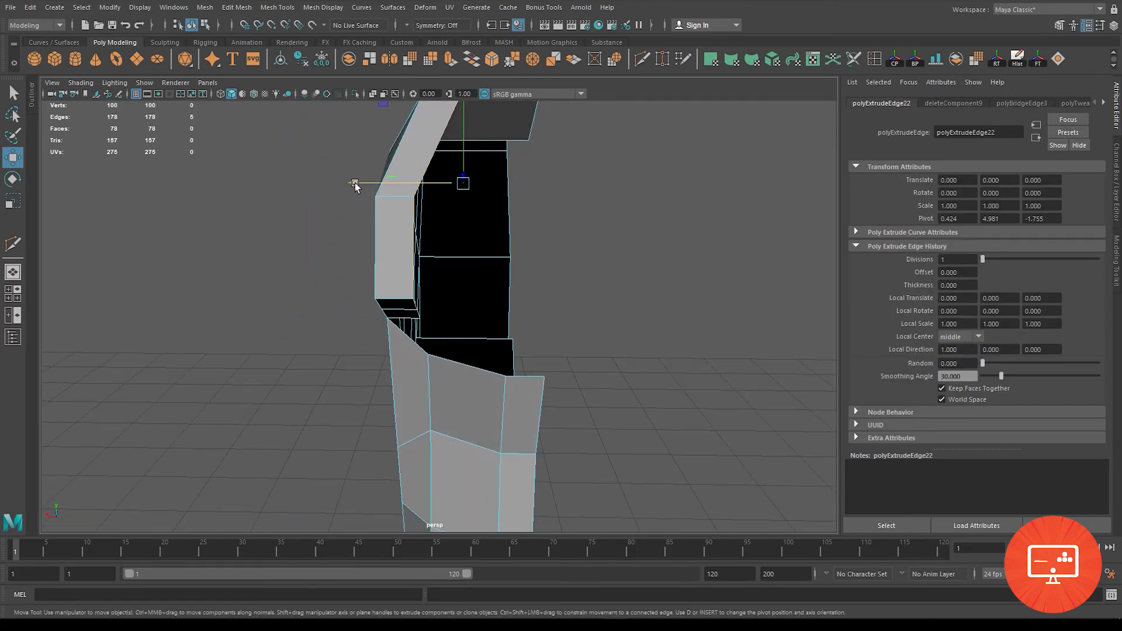
Step: Try flattening the narrow strip's inner edge line along X and undo it
{"action": "left_click", "coordinate": [13, 201]}
{"action": "left_click_drag", "start_coordinate": [433, 351], "coordinate": [473, 386], "text": "alt"}
{"action": "middle_click_drag", "start_coordinate": [405, 314], "coordinate": [504, 323]}
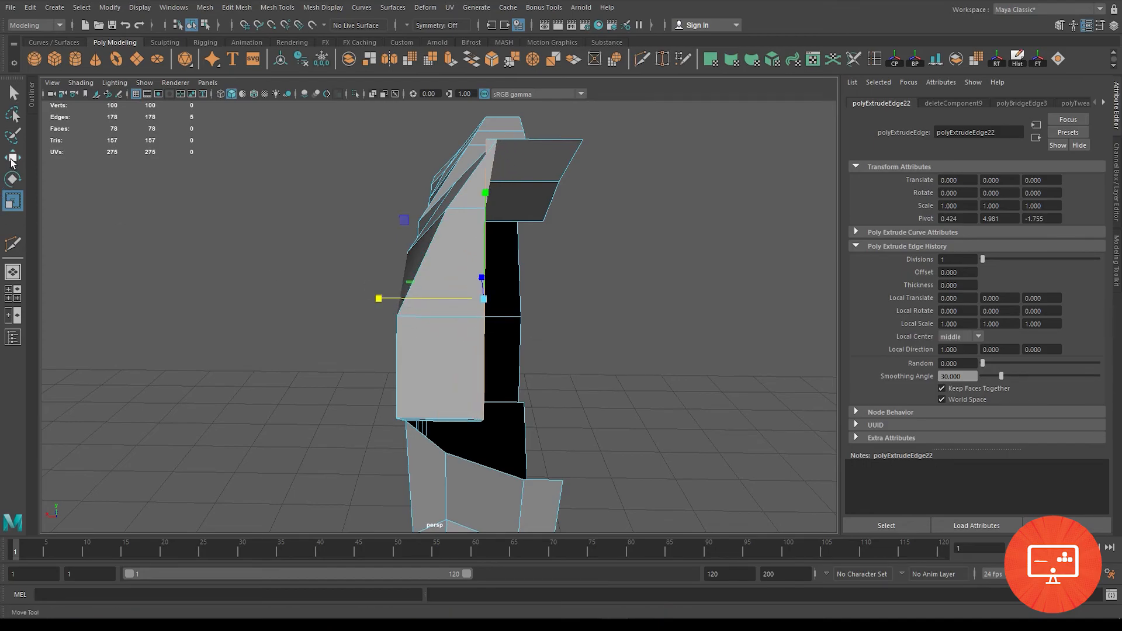
{"action": "left_click", "coordinate": [13, 158]}
{"action": "key", "text": "ctrl+z"}
Step: Extrude a second, wider strip from the inner edge line along X and flatten its border into a straight line
{"action": "left_click_drag", "start_coordinate": [381, 298], "coordinate": [571, 298], "text": "shift"}
{"action": "key", "text": "r"}
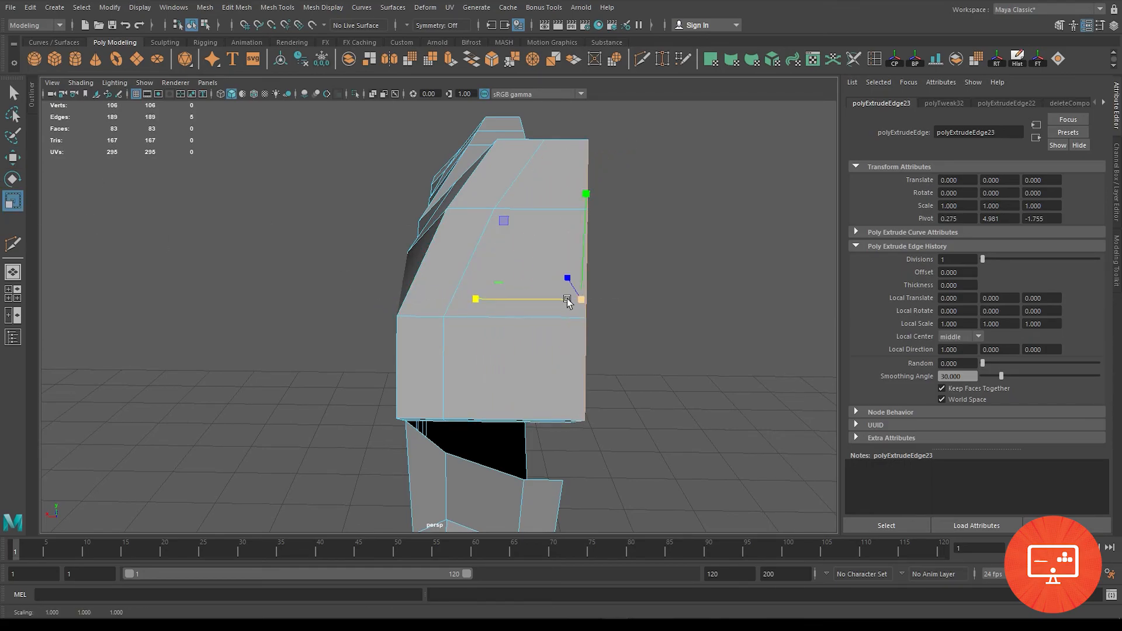
{"action": "key", "text": "w"}
Step: Extrude a third strip from the straightened edge line and snap its border to the center line in the front view
{"action": "mouse_move", "coordinate": [475, 301]}
{"action": "left_mouse_down"}
{"action": "mouse_move", "coordinate": [451, 306]}
{"action": "mouse_move", "coordinate": [479, 300]}
{"action": "left_mouse_up"}
{"action": "left_click", "coordinate": [244, 25]}
{"action": "key", "text": "space"}
{"action": "key", "text": "space"}
{"action": "scroll", "coordinate": [423, 216], "scroll_direction": "down", "scroll_amount": 3}
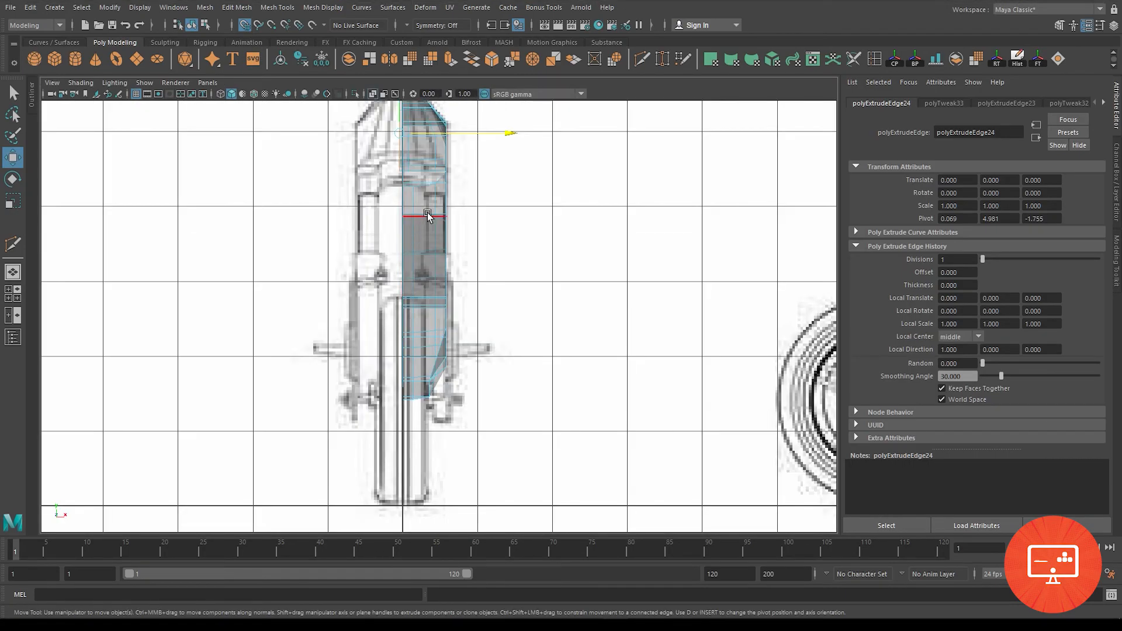
{"action": "left_click_drag", "start_coordinate": [502, 134], "coordinate": [504, 133]}
{"action": "key", "text": "space"}
{"action": "key", "text": "space"}
Step: Move the top vertex of the head block's first inner edge line along X close to the outer top corner
{"action": "left_click_drag", "start_coordinate": [609, 249], "coordinate": [489, 286], "text": "alt"}
{"action": "right_click", "coordinate": [485, 281]}
{"action": "left_click", "coordinate": [427, 280]}
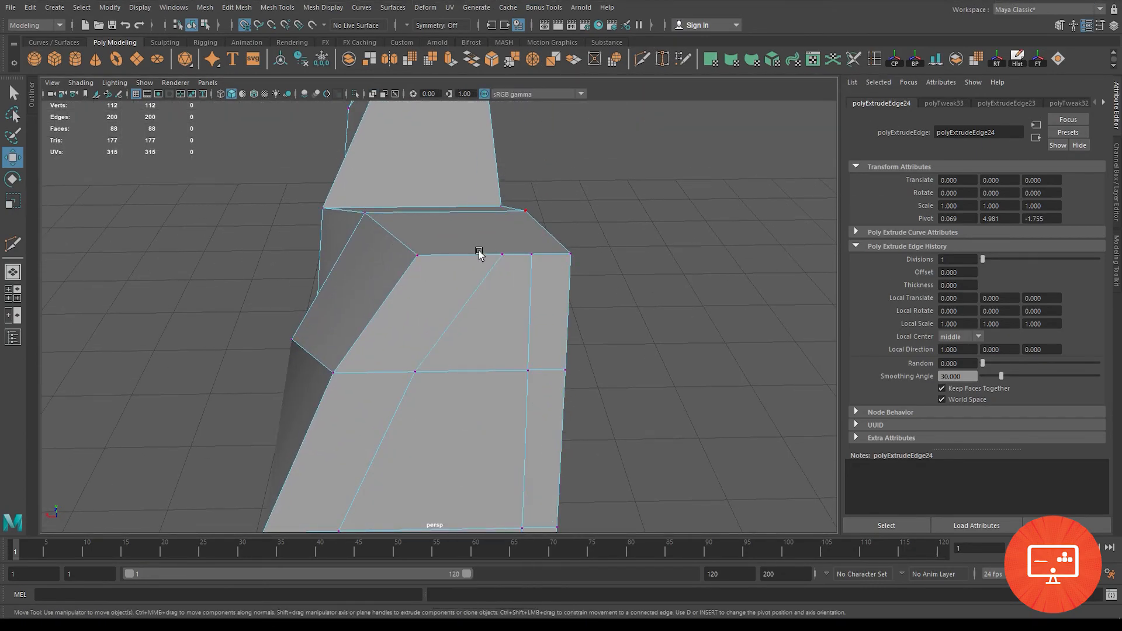
{"action": "left_click", "coordinate": [503, 255]}
{"action": "left_click_drag", "start_coordinate": [413, 257], "coordinate": [349, 257]}
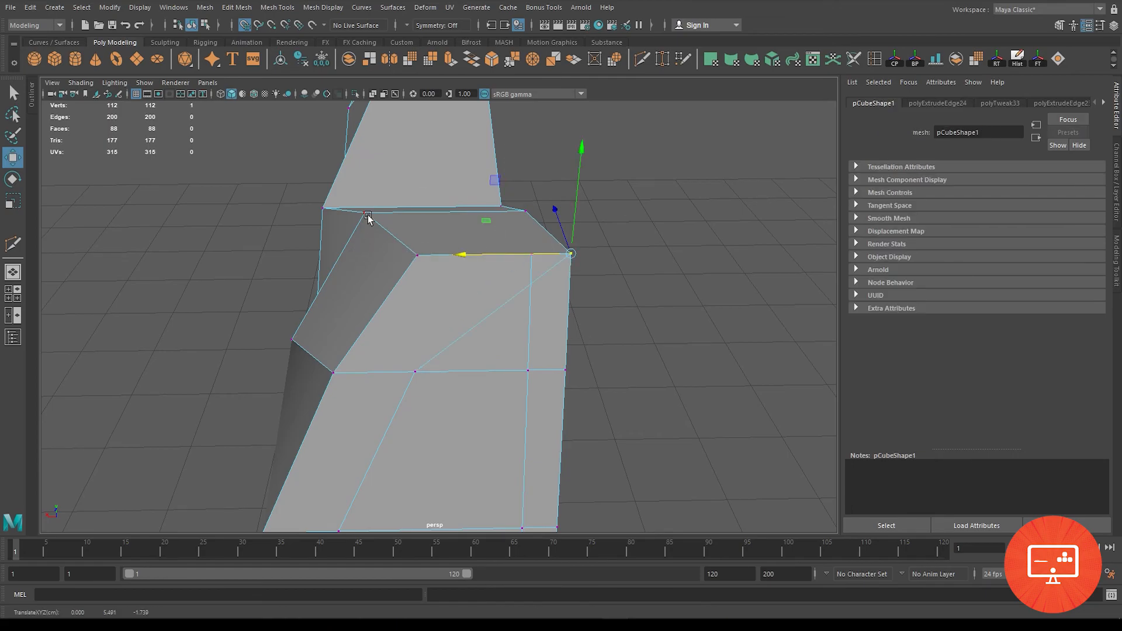
{"action": "left_click_drag", "start_coordinate": [500, 254], "coordinate": [432, 254]}
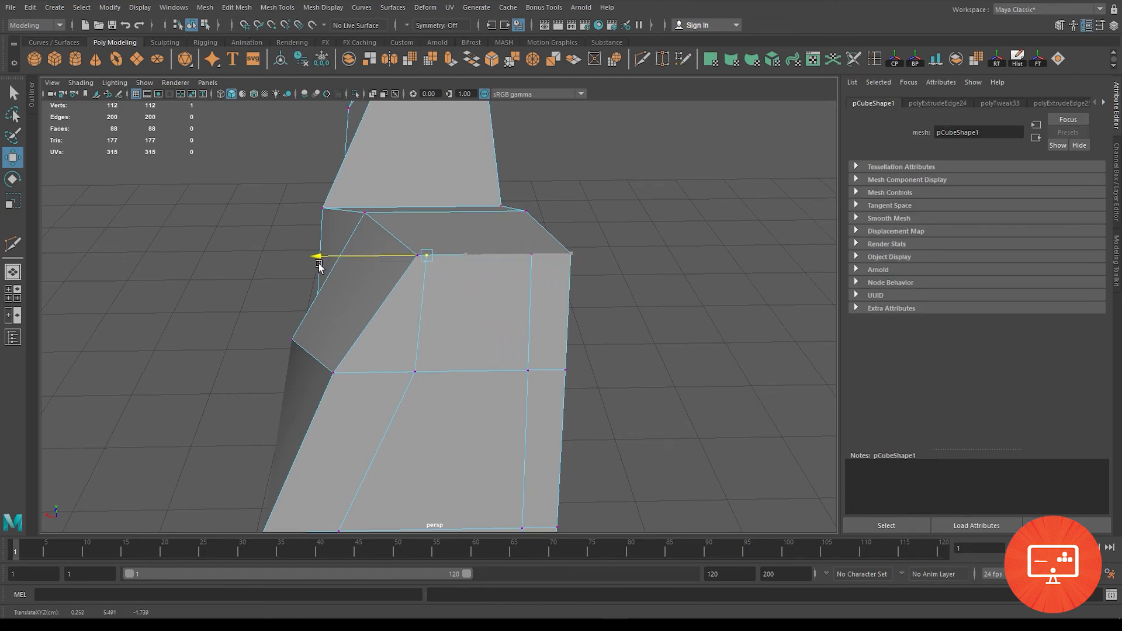
{"action": "middle_click_drag", "start_coordinate": [497, 330], "coordinate": [459, 294], "text": "alt"}
{"action": "middle_click_drag", "start_coordinate": [467, 241], "coordinate": [468, 247], "text": "alt"}
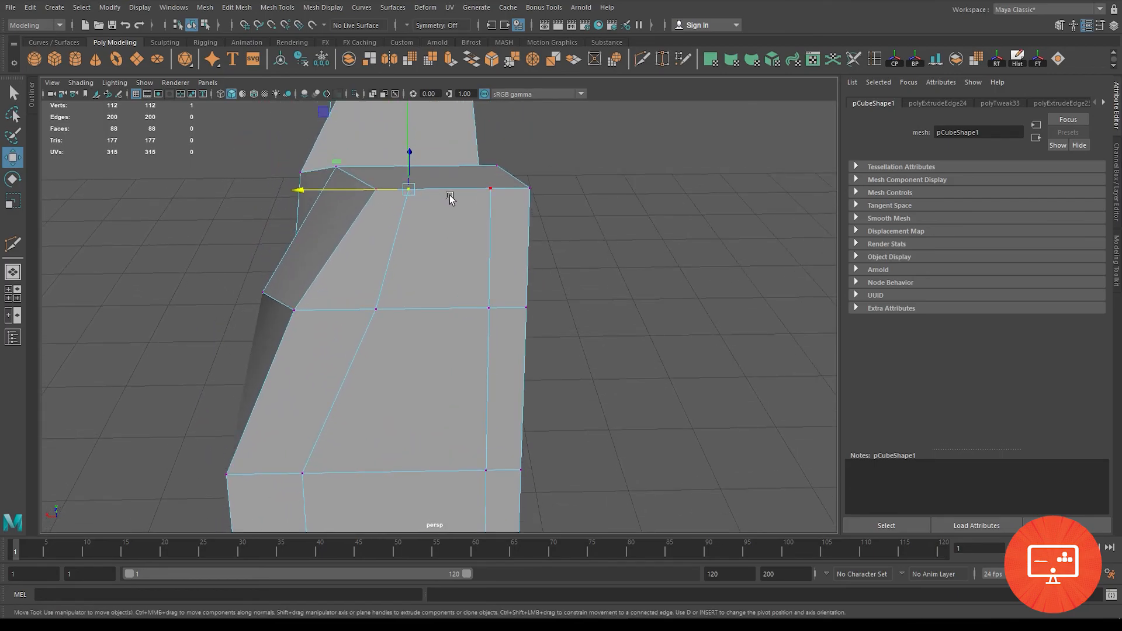
Step: Move the selected inner top vertex of the head block's front strips down, away from the block above
{"action": "left_click_drag", "start_coordinate": [503, 353], "coordinate": [500, 357], "text": "alt"}
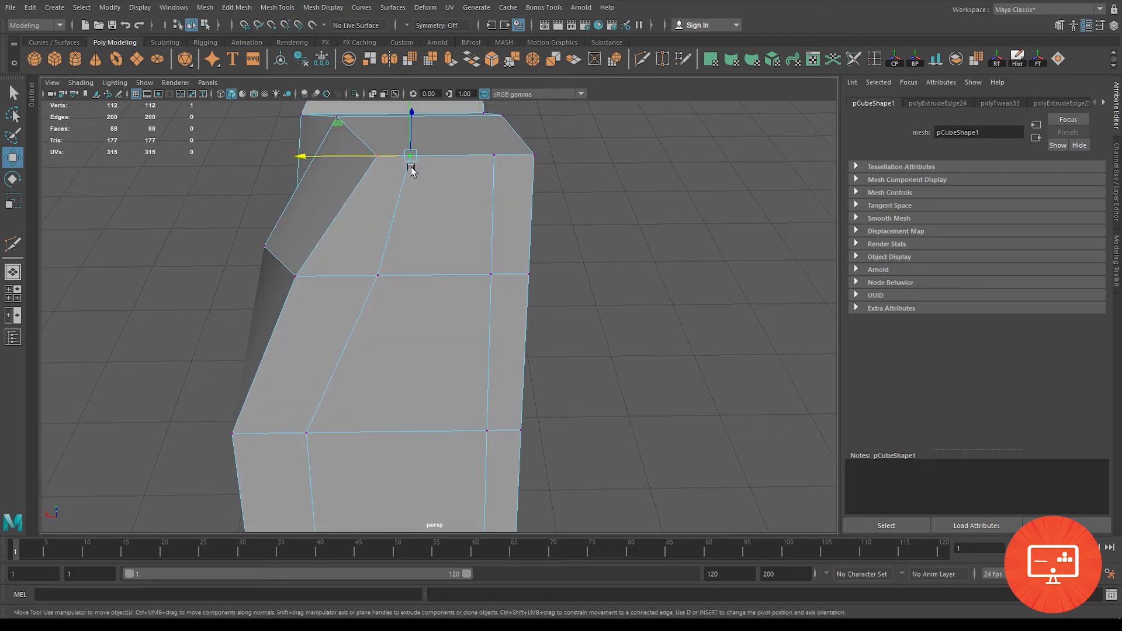
{"action": "left_click_drag", "start_coordinate": [421, 132], "coordinate": [451, 255], "text": "alt"}
{"action": "left_click_drag", "start_coordinate": [454, 354], "coordinate": [466, 443]}
{"action": "left_click_drag", "start_coordinate": [472, 378], "coordinate": [459, 280], "text": "alt"}
Step: Flatten the front strips' two inner top vertices into a level line along Y and move the pair slightly up
{"action": "left_click", "coordinate": [440, 149]}
{"action": "left_click_drag", "start_coordinate": [447, 103], "coordinate": [453, 266], "text": "alt"}
{"action": "left_click", "coordinate": [362, 365], "text": "shift"}
{"action": "key", "text": "r"}
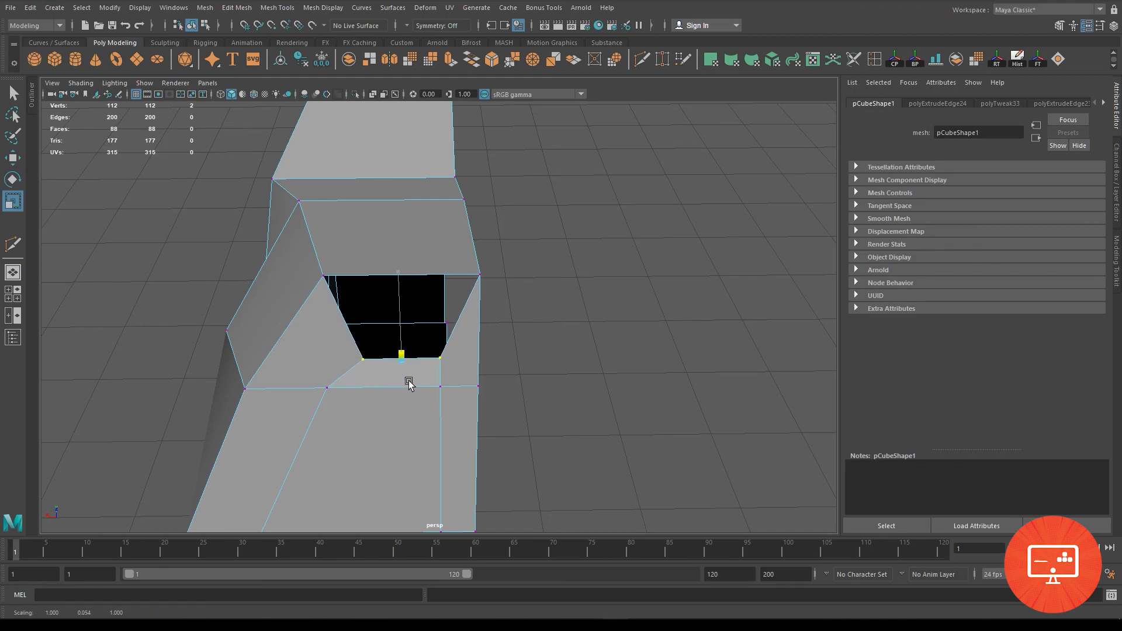
{"action": "key", "text": "w"}
{"action": "left_click_drag", "start_coordinate": [401, 270], "coordinate": [403, 250]}
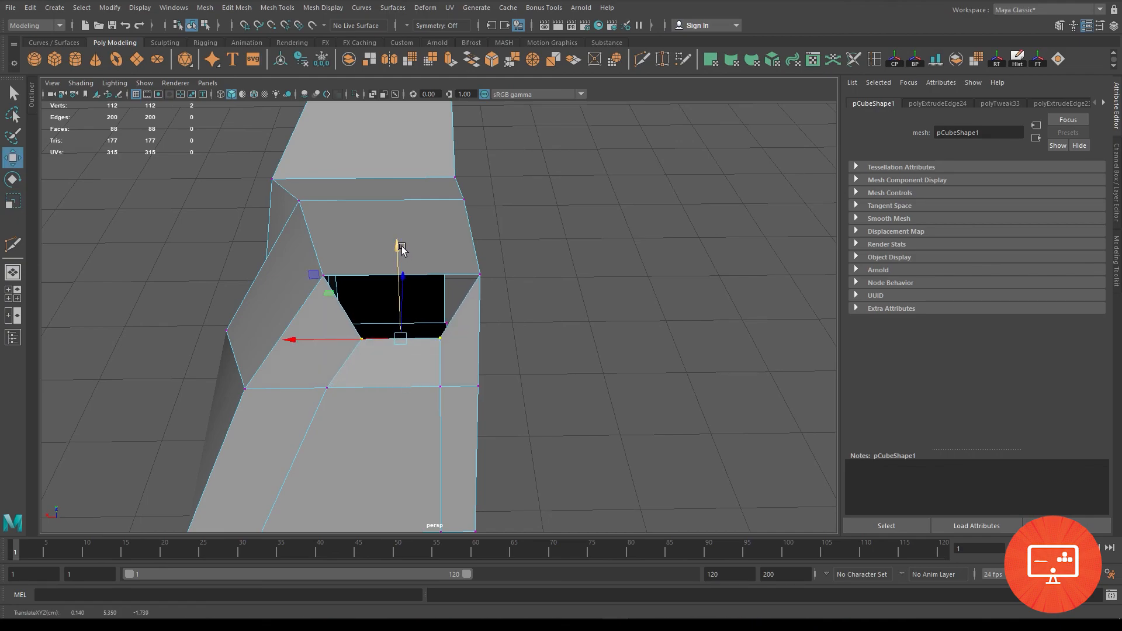
Step: Merge the overlapping vertices at the corner where the front strip meets the block above
{"action": "left_click", "coordinate": [490, 282]}
{"action": "right_click_drag", "start_coordinate": [485, 285], "coordinate": [531, 226], "text": "shift"}
Step: Try to target-weld the three vertices on the upper block's lower edge to the matching top vertices of the front strips
{"action": "left_click_drag", "start_coordinate": [531, 226], "coordinate": [458, 268], "text": "alt"}
{"action": "left_click", "coordinate": [409, 286]}
{"action": "right_click_drag", "start_coordinate": [408, 285], "coordinate": [404, 277], "text": "shift"}
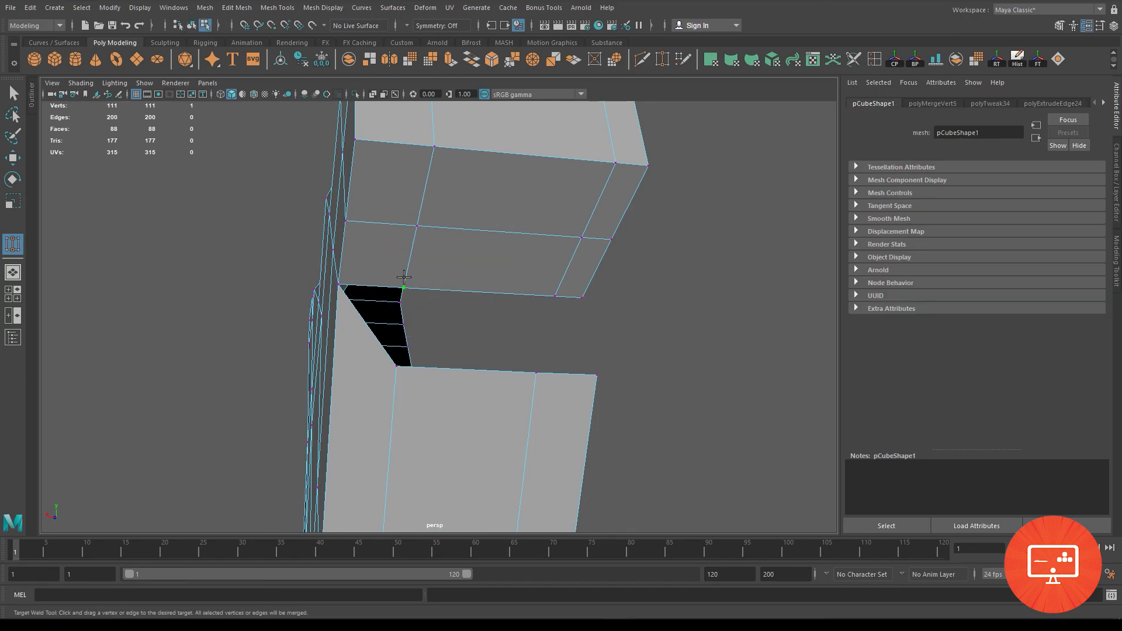
{"action": "left_click_drag", "start_coordinate": [402, 366], "coordinate": [397, 367]}
{"action": "left_click_drag", "start_coordinate": [554, 296], "coordinate": [536, 373]}
{"action": "left_click_drag", "start_coordinate": [583, 299], "coordinate": [592, 376]}
Step: Undo the three vertex welds between the upper block and the front strips
{"action": "left_click_drag", "start_coordinate": [623, 295], "coordinate": [331, 247], "text": "alt"}
{"action": "middle_click_drag", "start_coordinate": [331, 247], "coordinate": [544, 320], "text": "alt"}
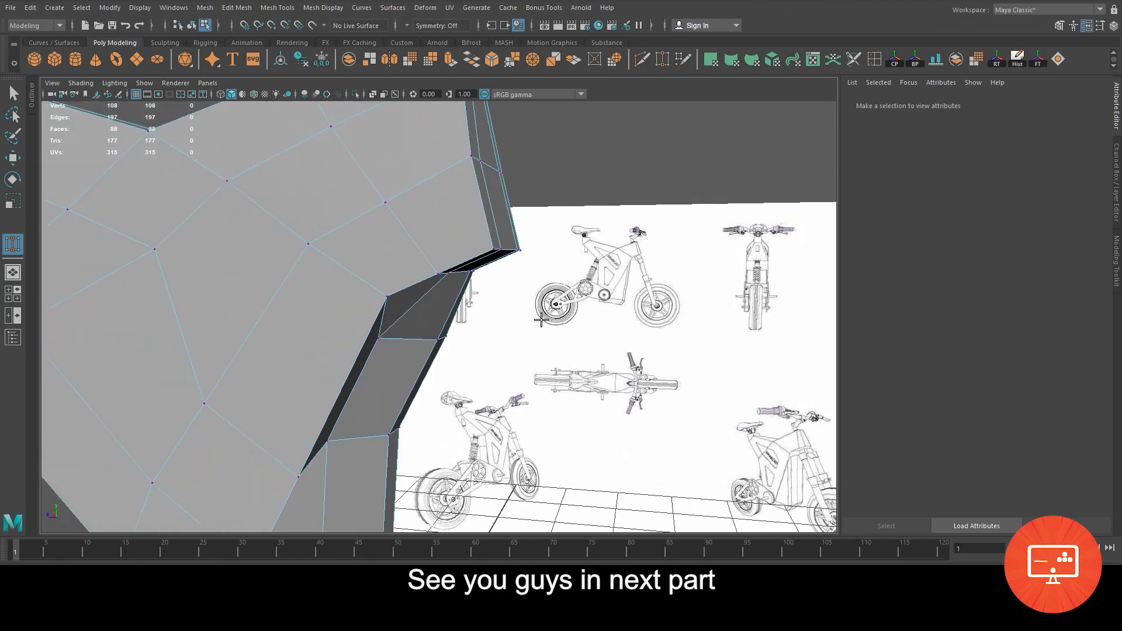
{"action": "left_click_drag", "start_coordinate": [543, 319], "coordinate": [521, 326], "text": "alt"}
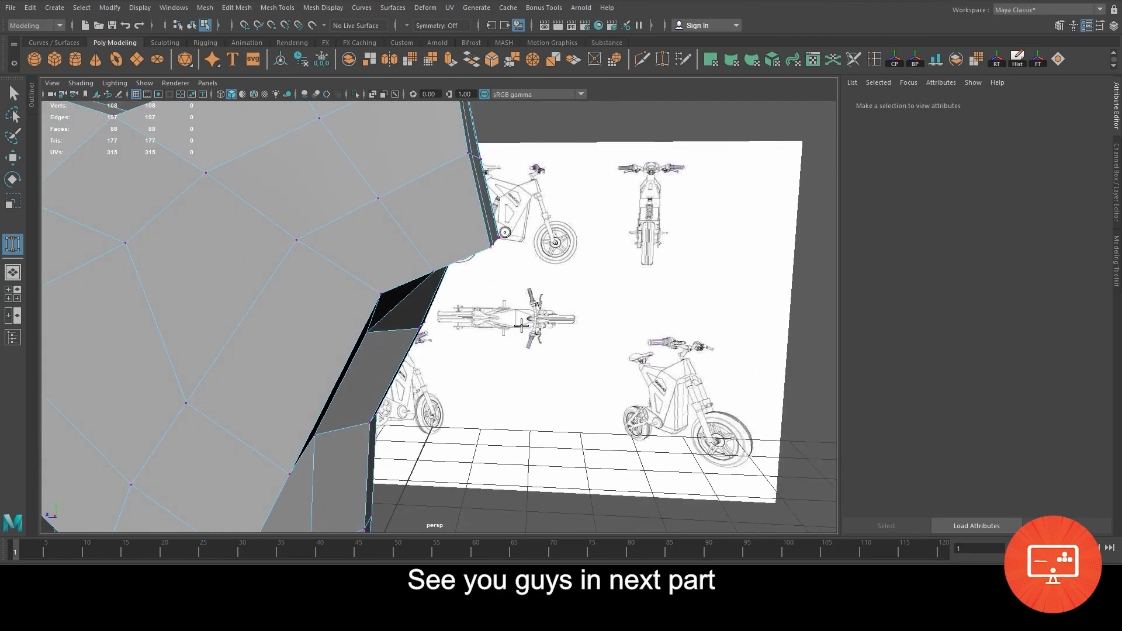
{"action": "left_click", "coordinate": [521, 325]}
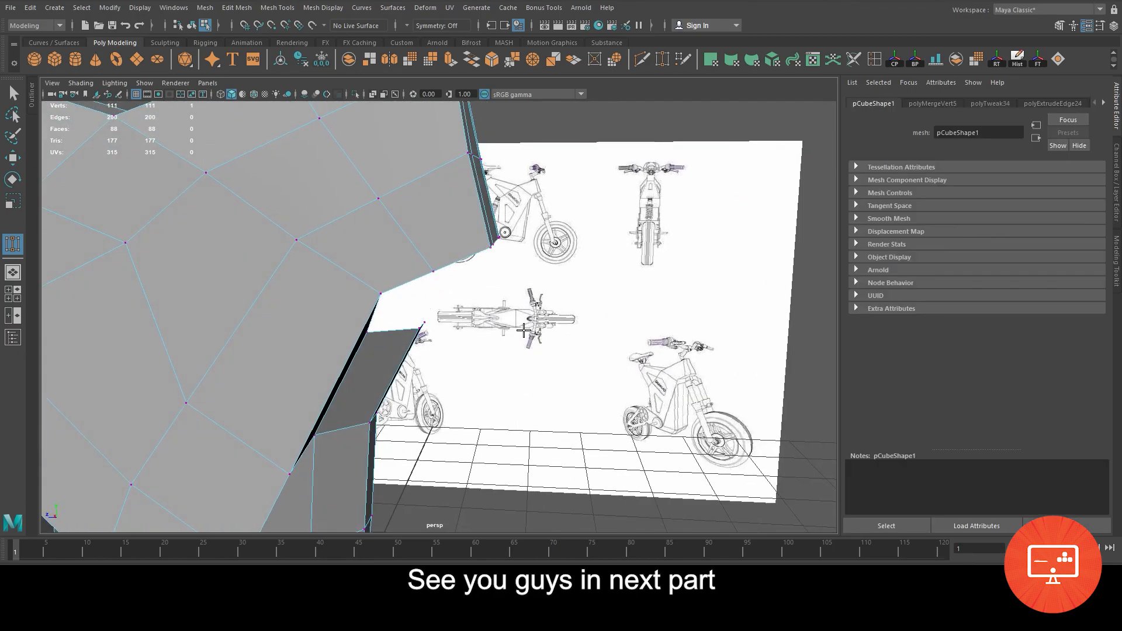